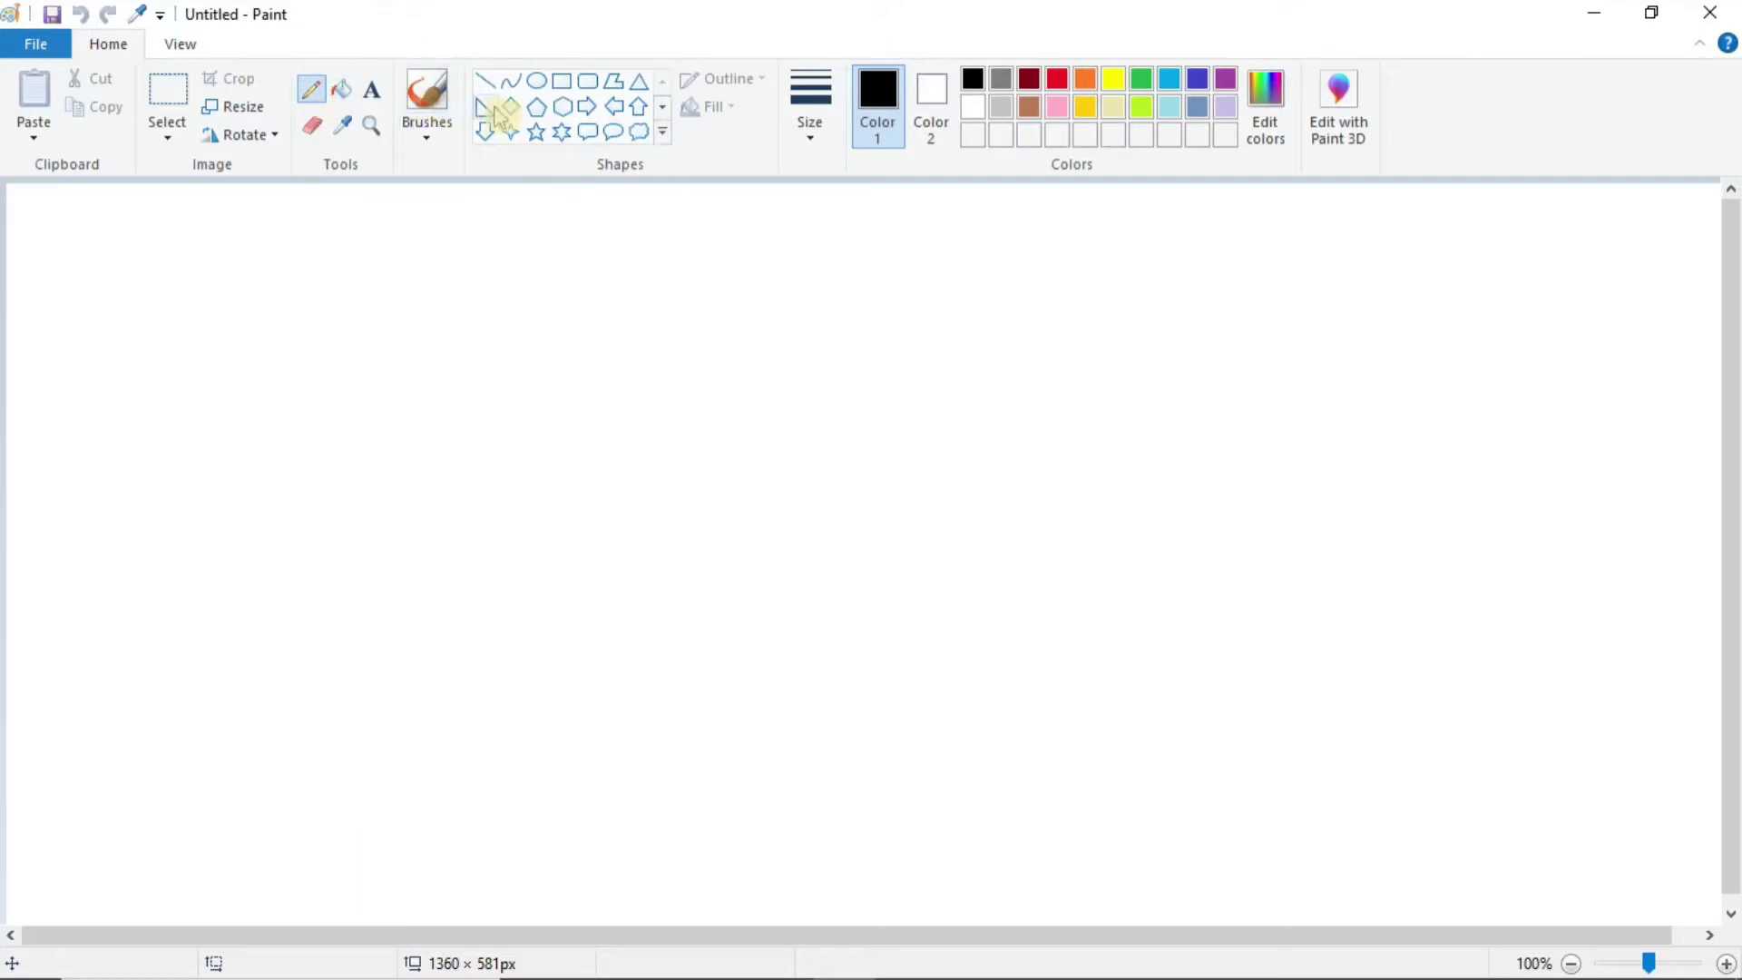
pyautogui.click(665, 138)
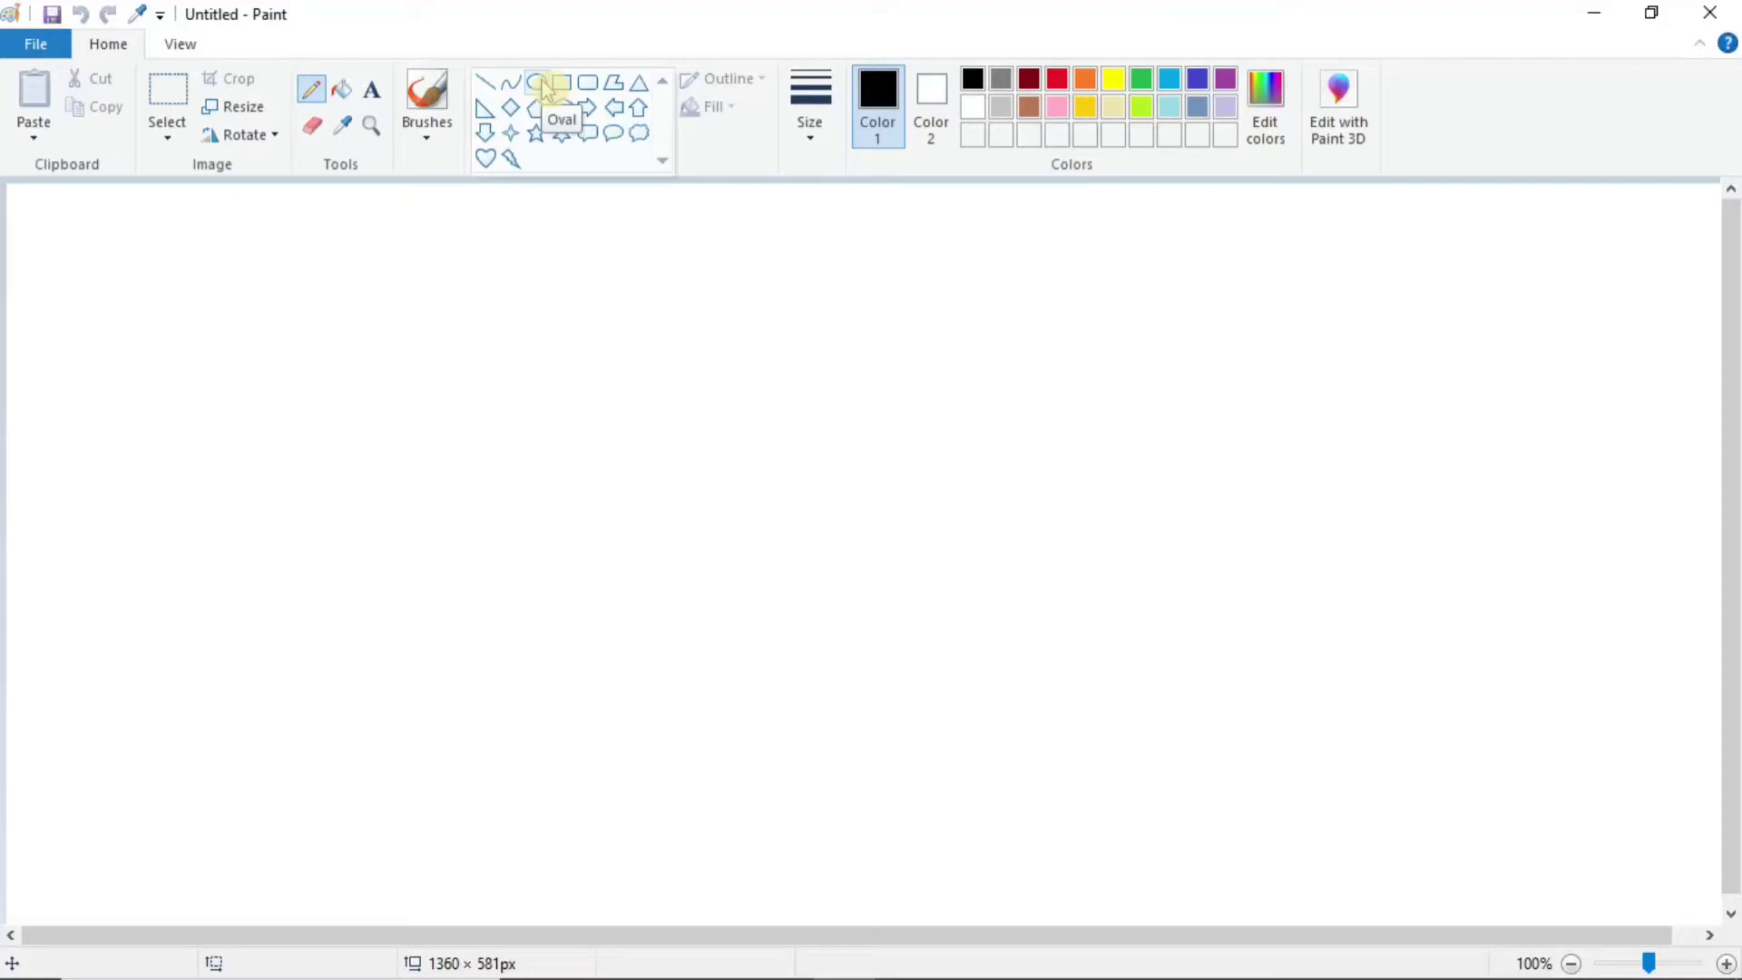
# Draw two hill outlines with the thickest Pencil: green from the canvas's left edge to its bottom edge, then lime rising to the right edge.
pyautogui.click(322, 100)
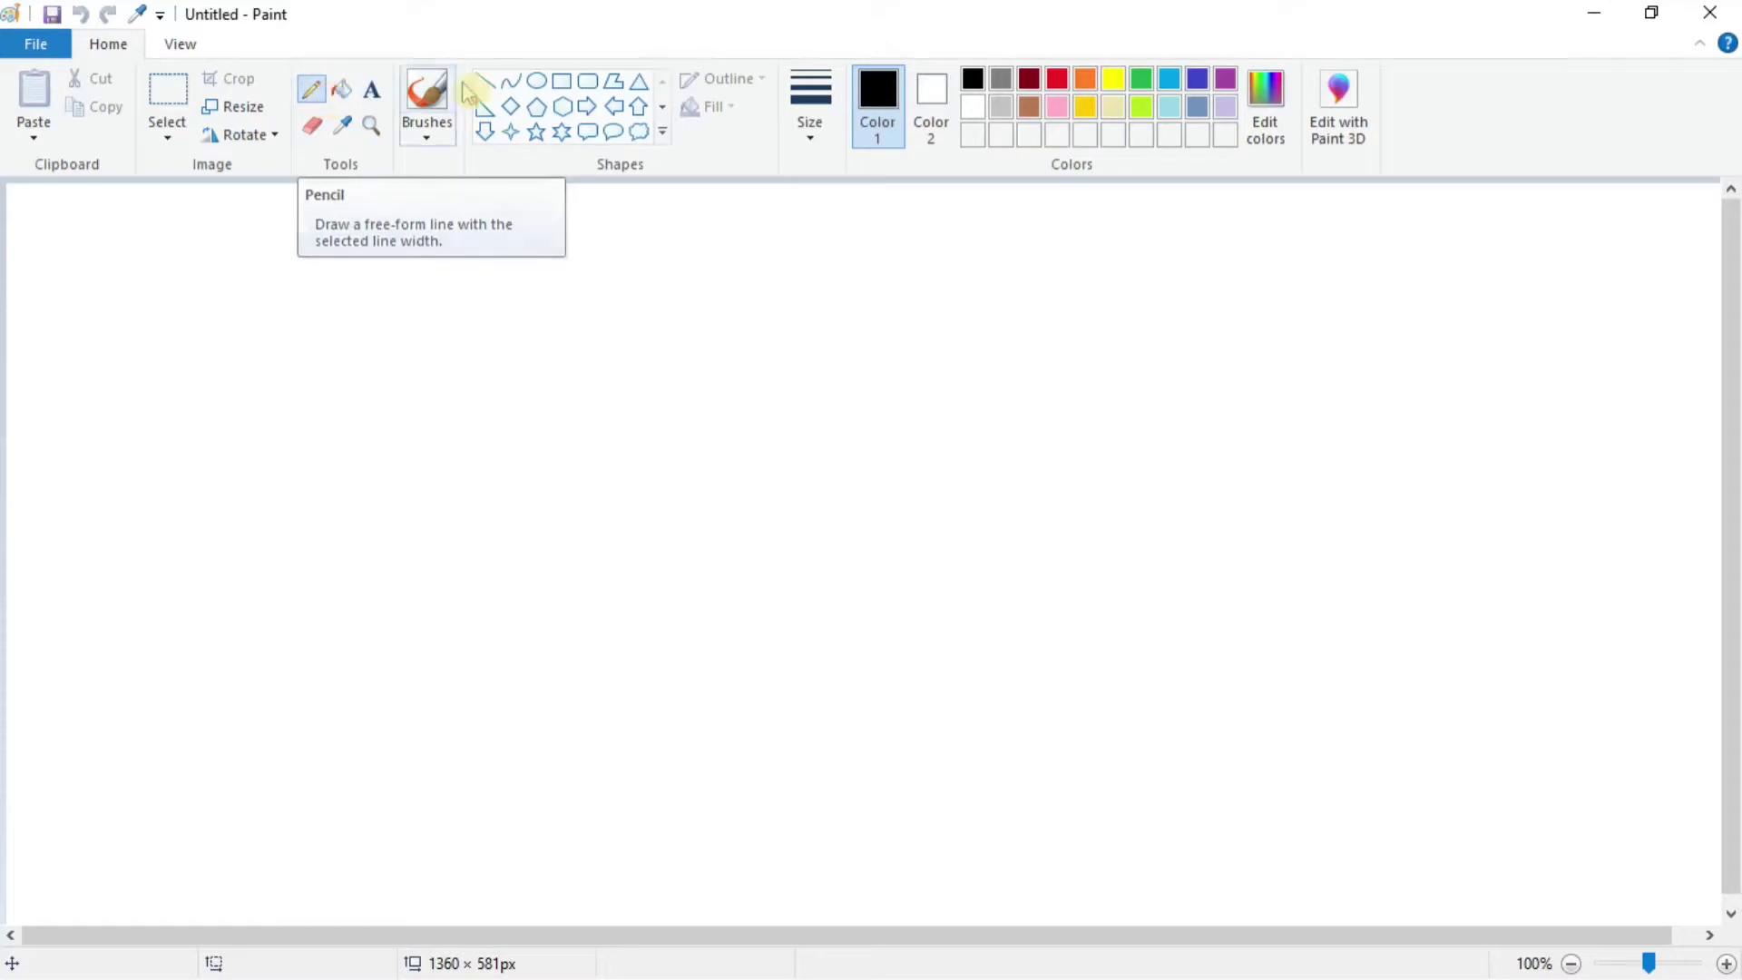
pyautogui.click(1145, 80)
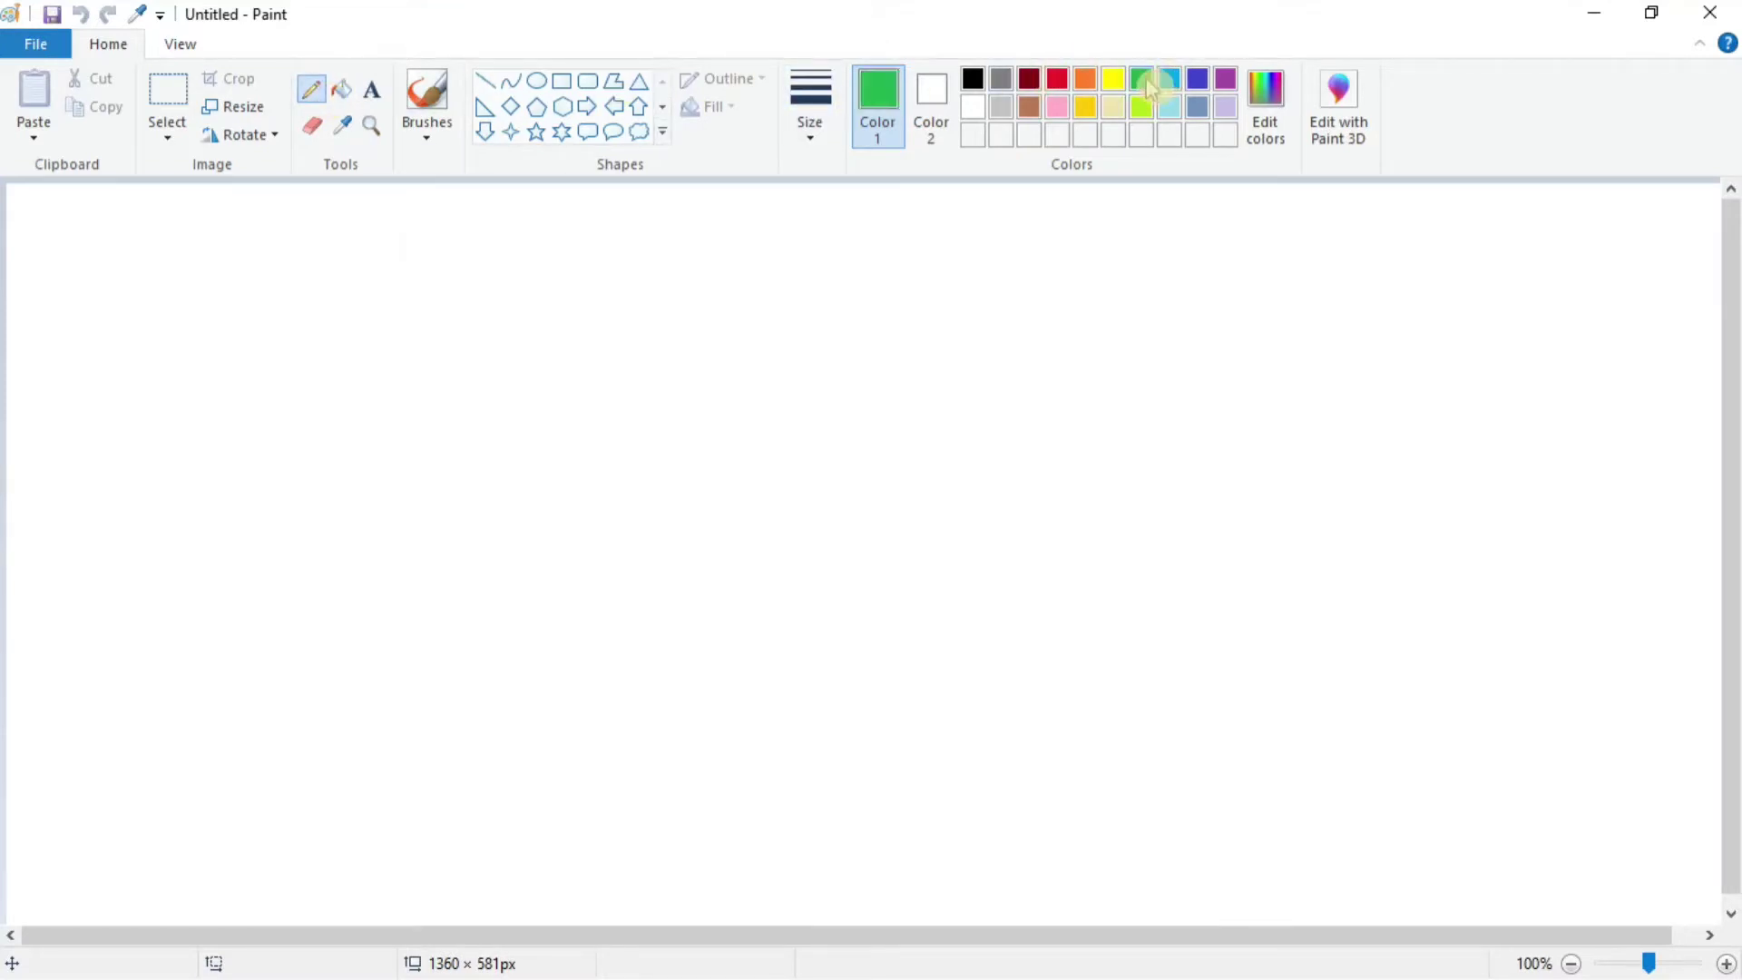
pyautogui.click(815, 146)
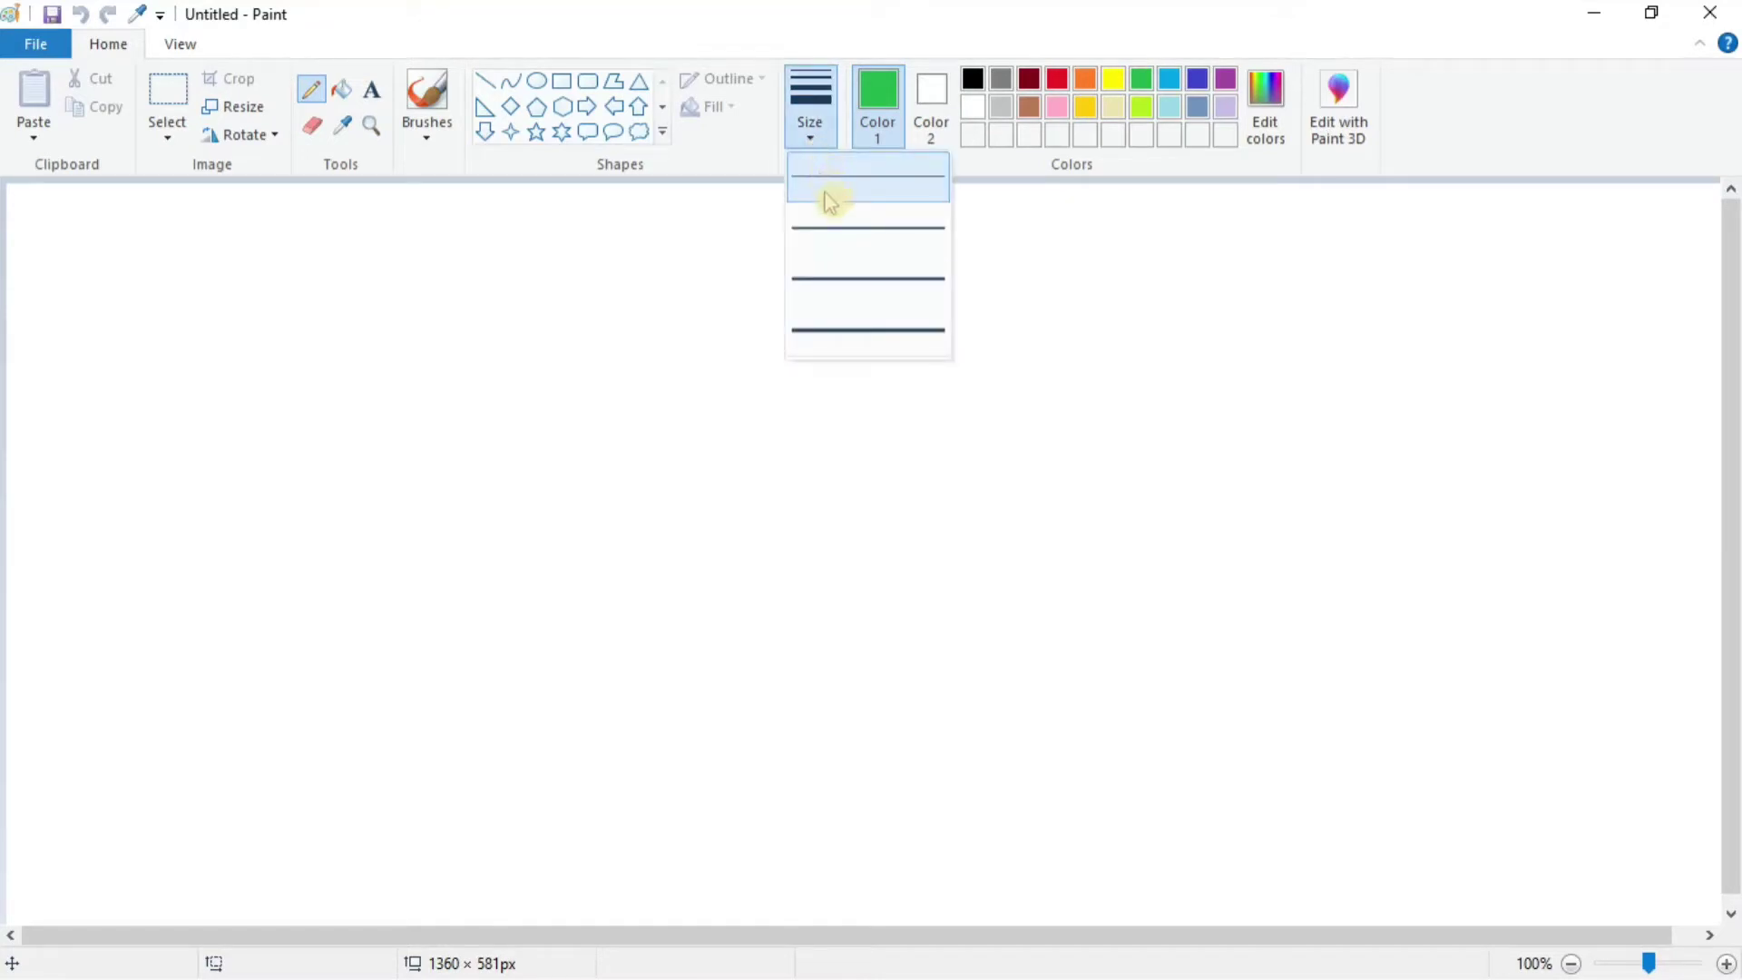
pyautogui.click(835, 332)
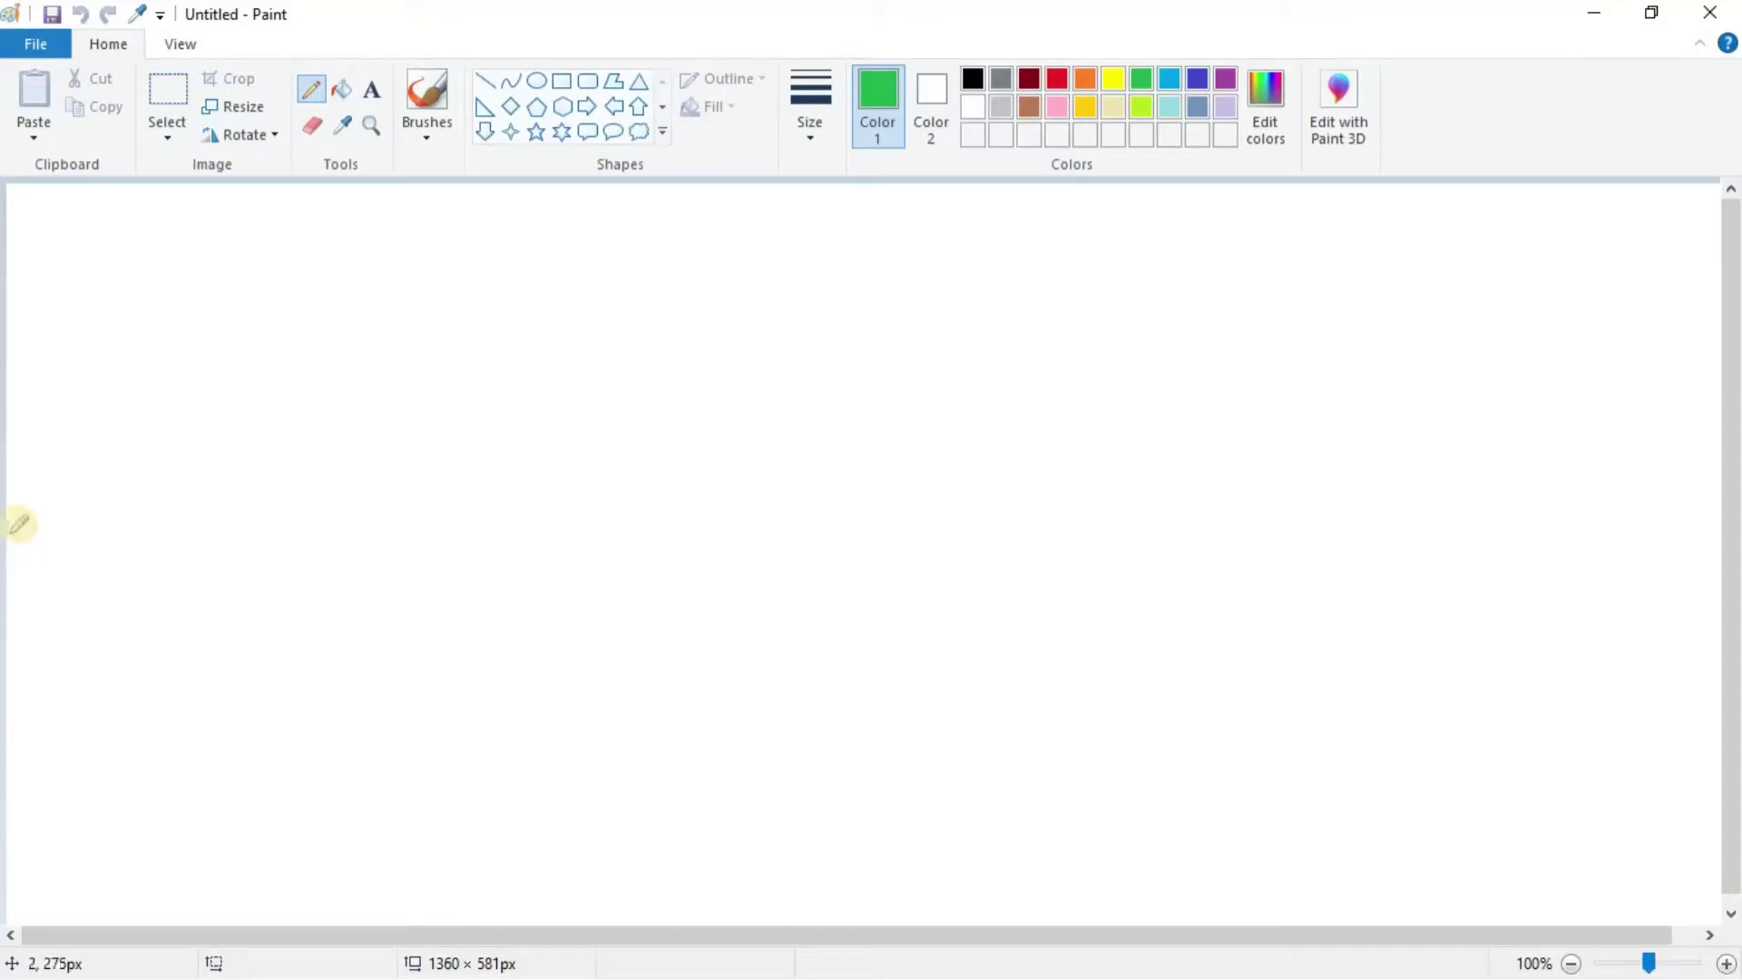
pyautogui.moveTo(16, 524)
pyautogui.mouseDown()
pyautogui.moveTo(224, 552)
pyautogui.moveTo(810, 675)
pyautogui.moveTo(1066, 766)
pyautogui.moveTo(1348, 911)
pyautogui.mouseUp()
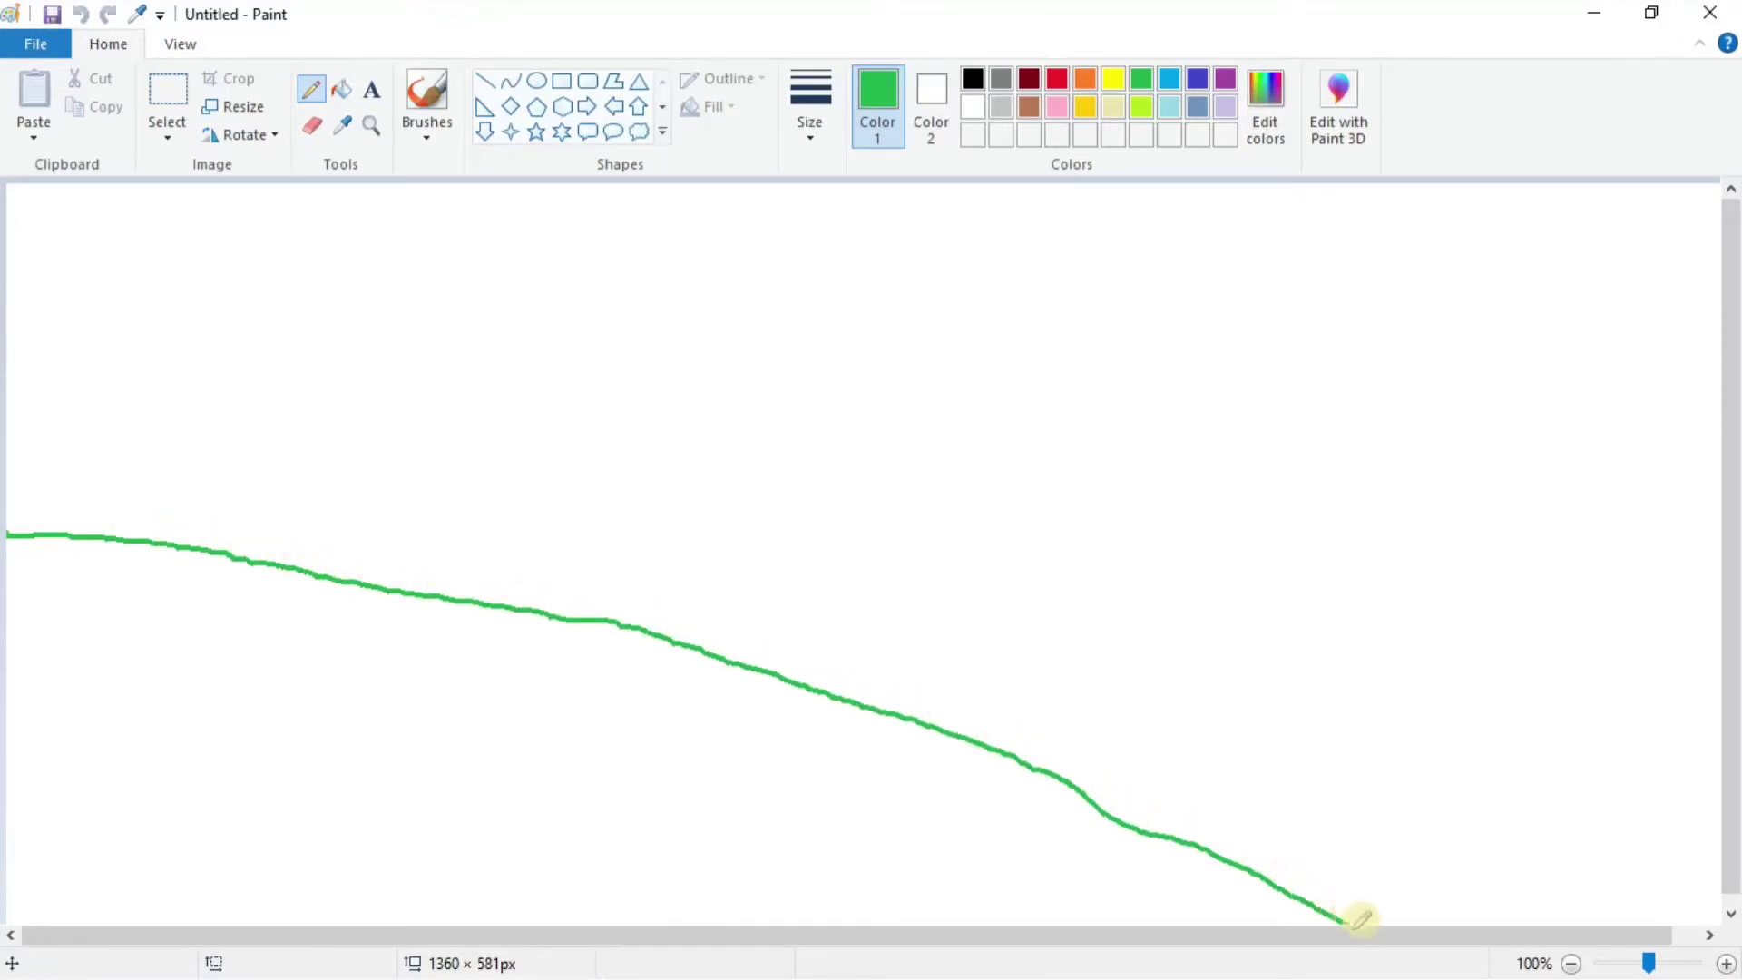
pyautogui.click(1141, 109)
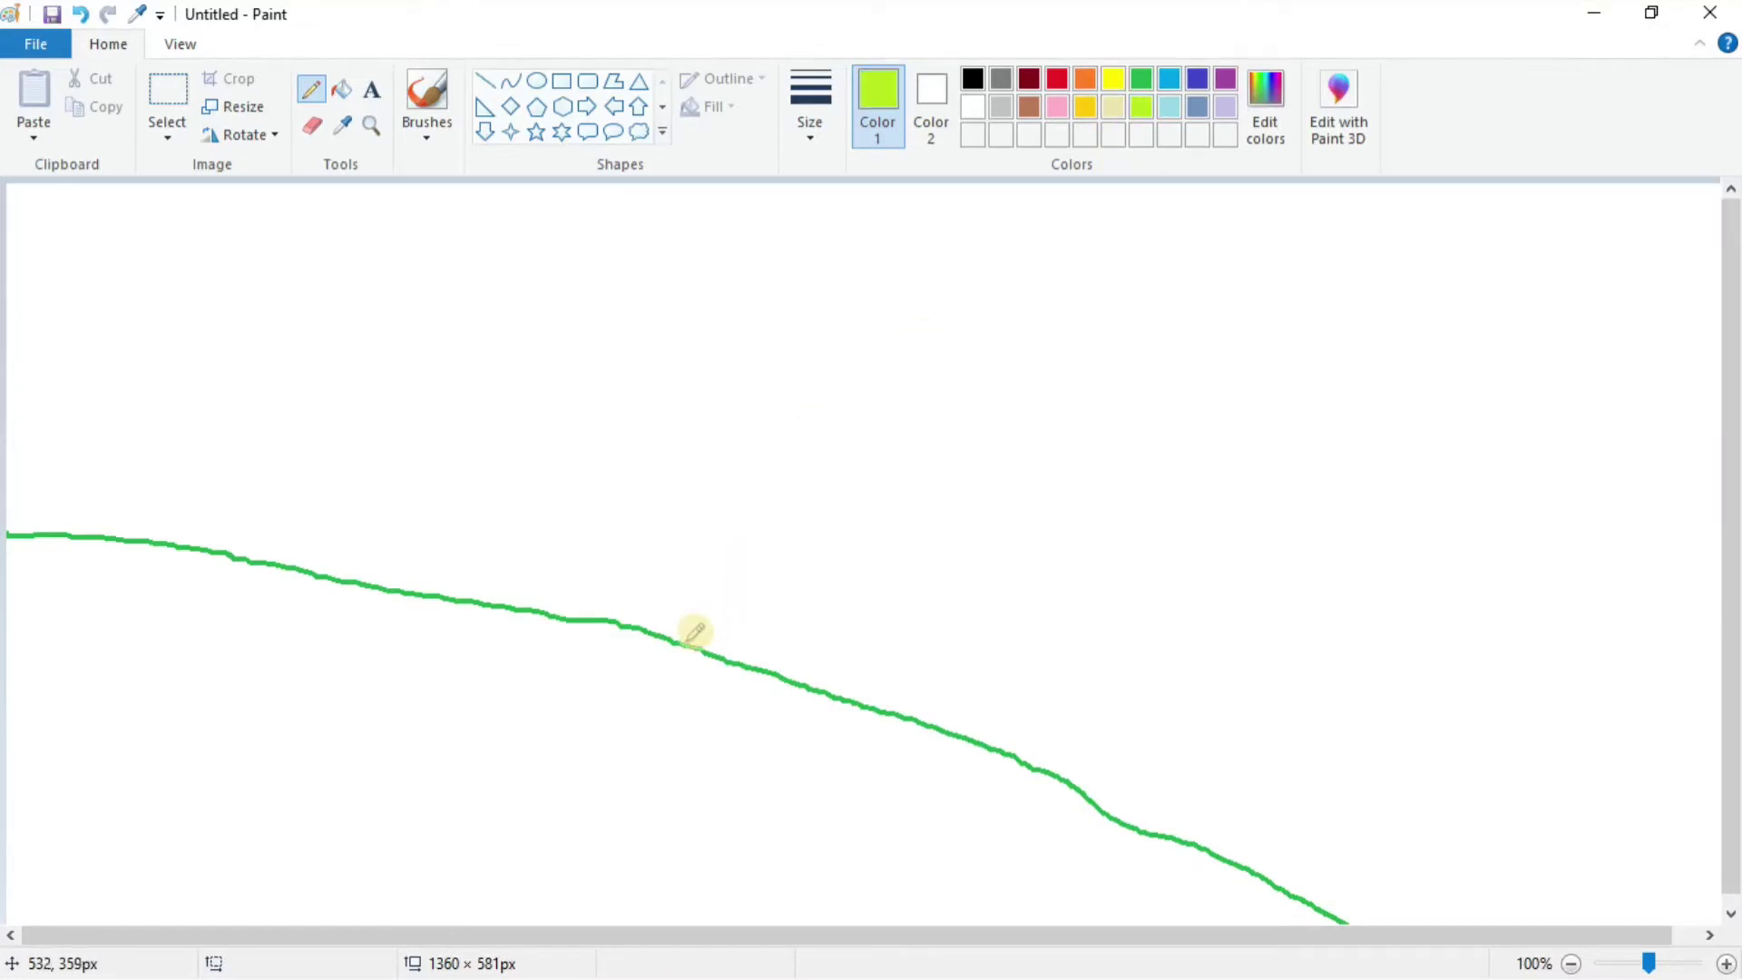
pyautogui.moveTo(694, 635)
pyautogui.mouseDown()
pyautogui.moveTo(796, 596)
pyautogui.moveTo(1241, 493)
pyautogui.moveTo(1731, 485)
pyautogui.mouseUp()
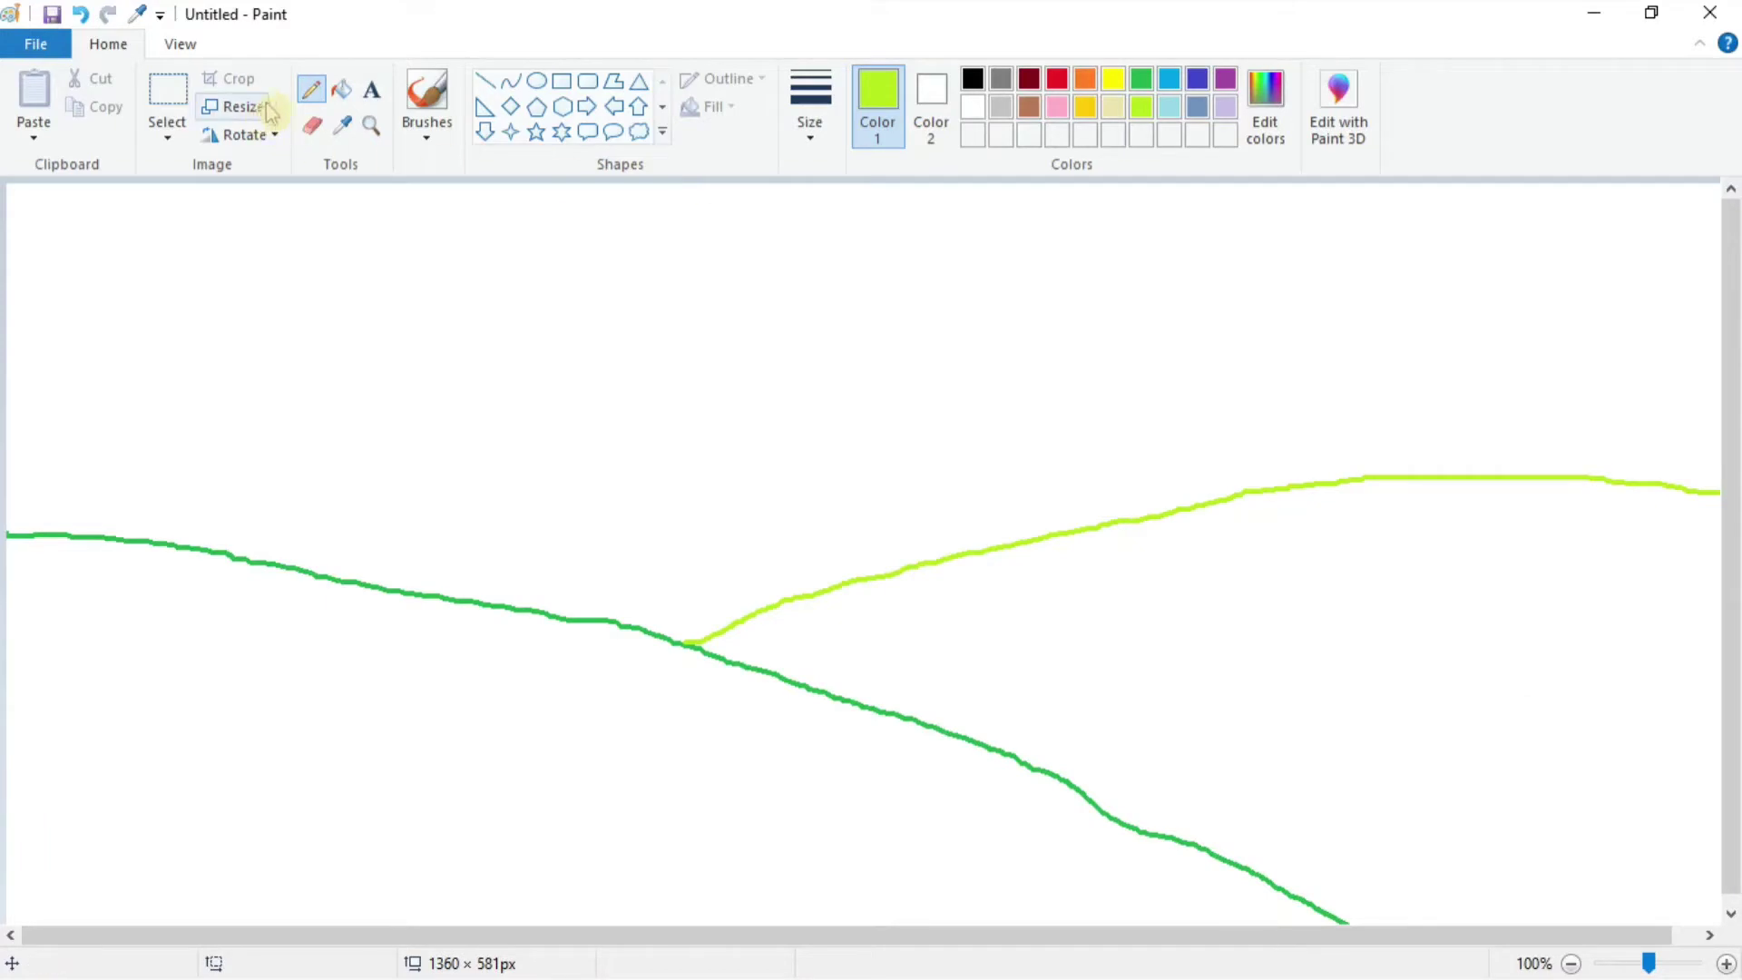
# Fill the area below the left hill's outline with green and the area below the right hill's outline with lime.
pyautogui.click(341, 98)
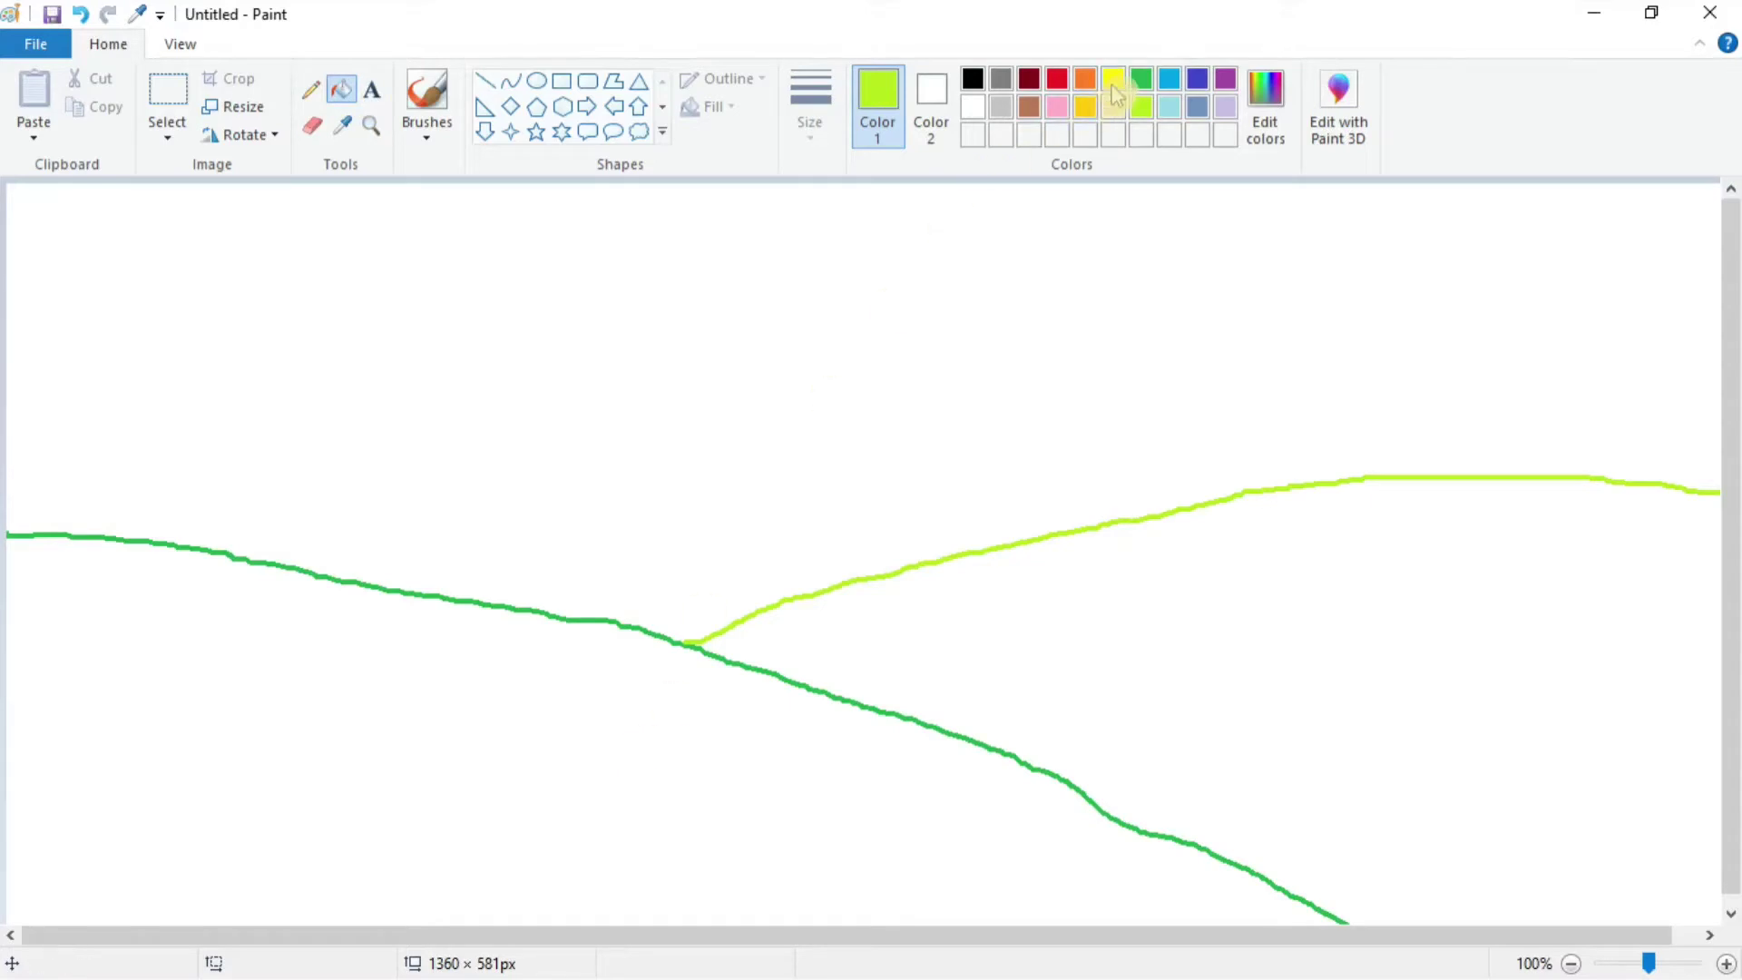
pyautogui.click(1142, 80)
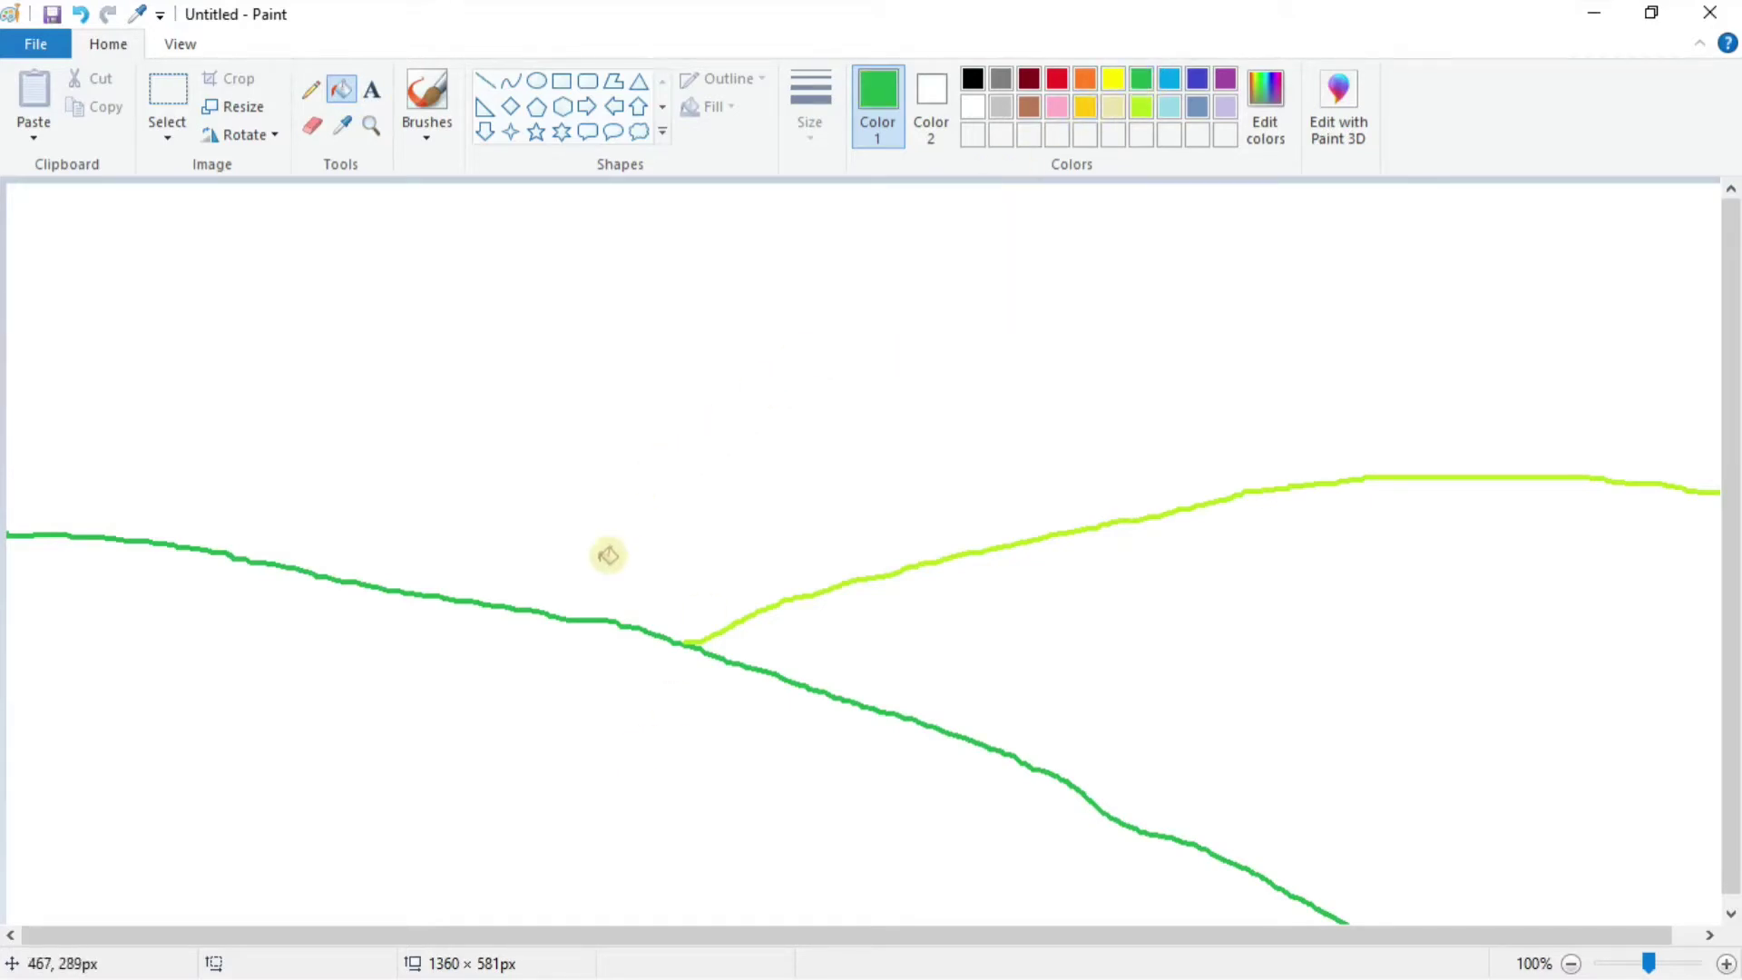
pyautogui.click(552, 696)
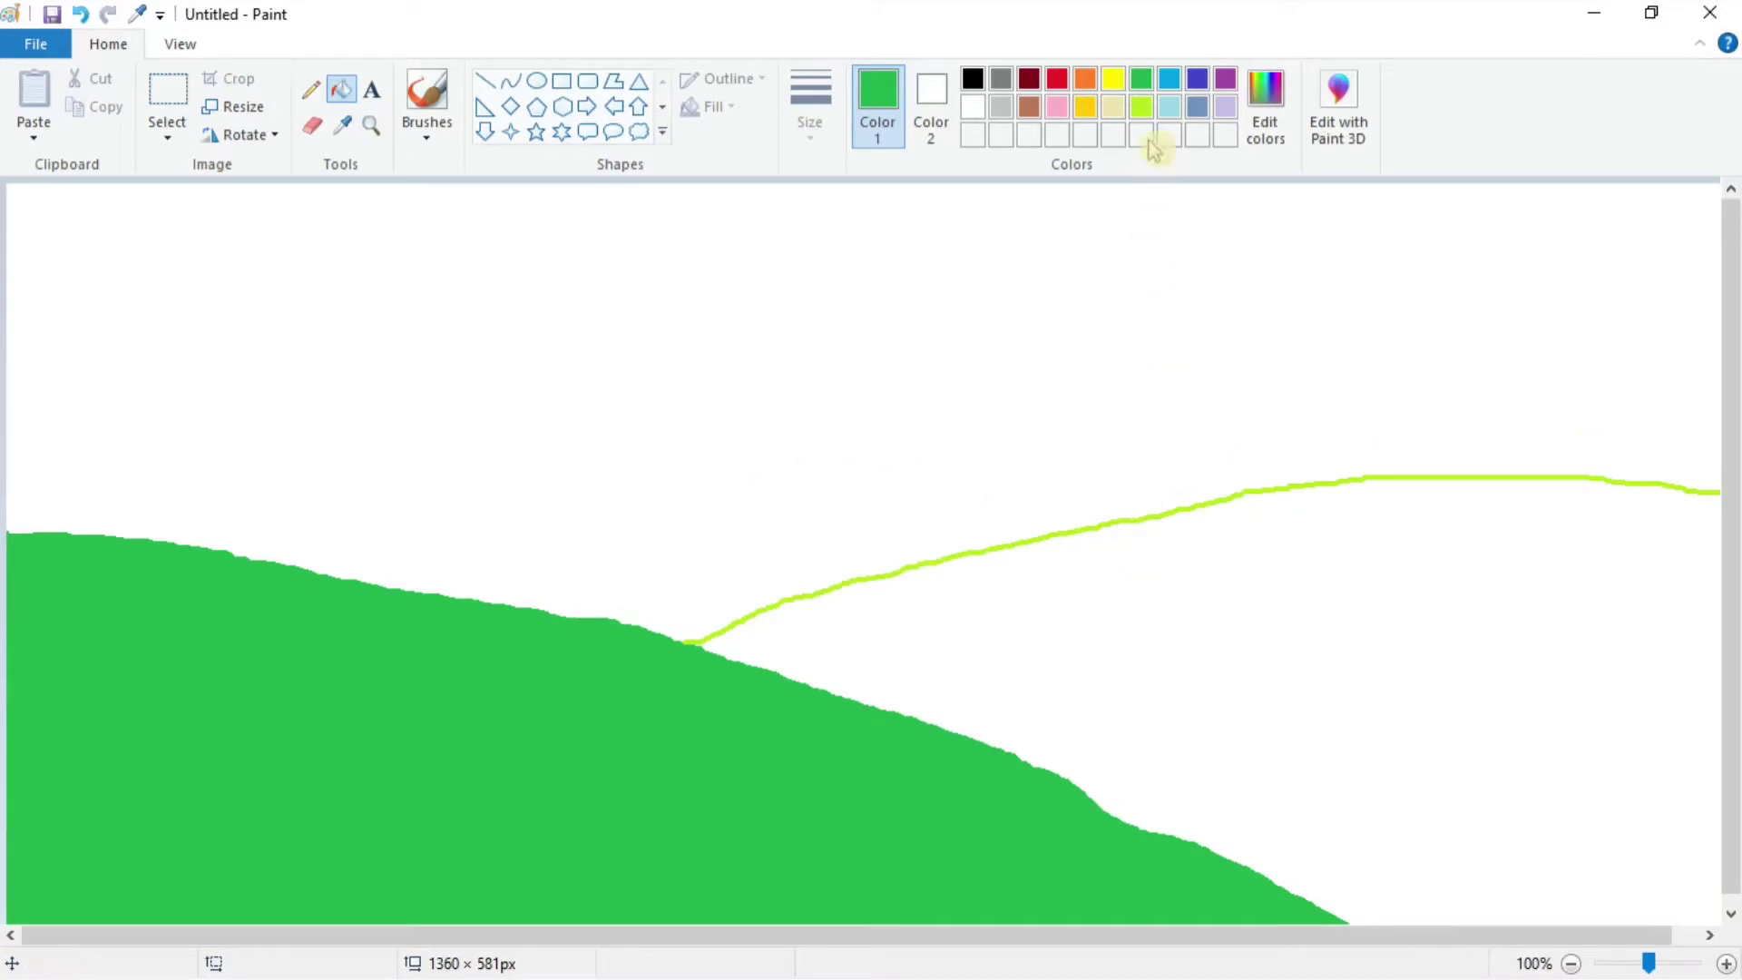
pyautogui.click(1143, 107)
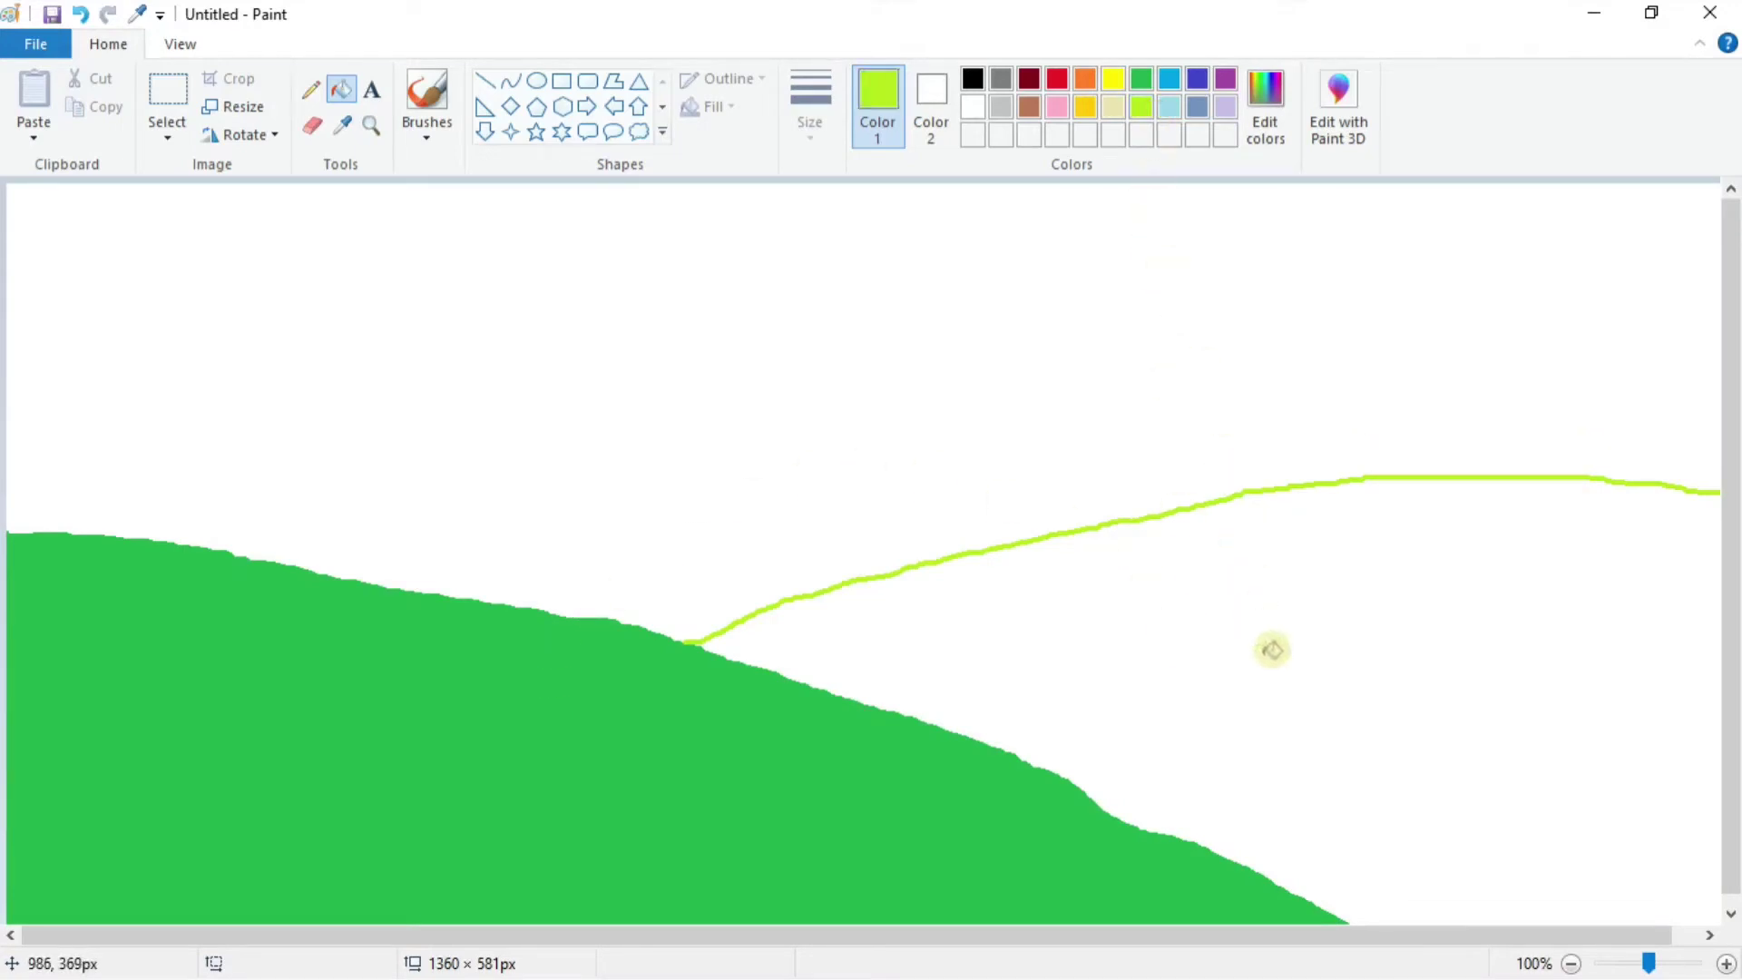
pyautogui.click(1272, 649)
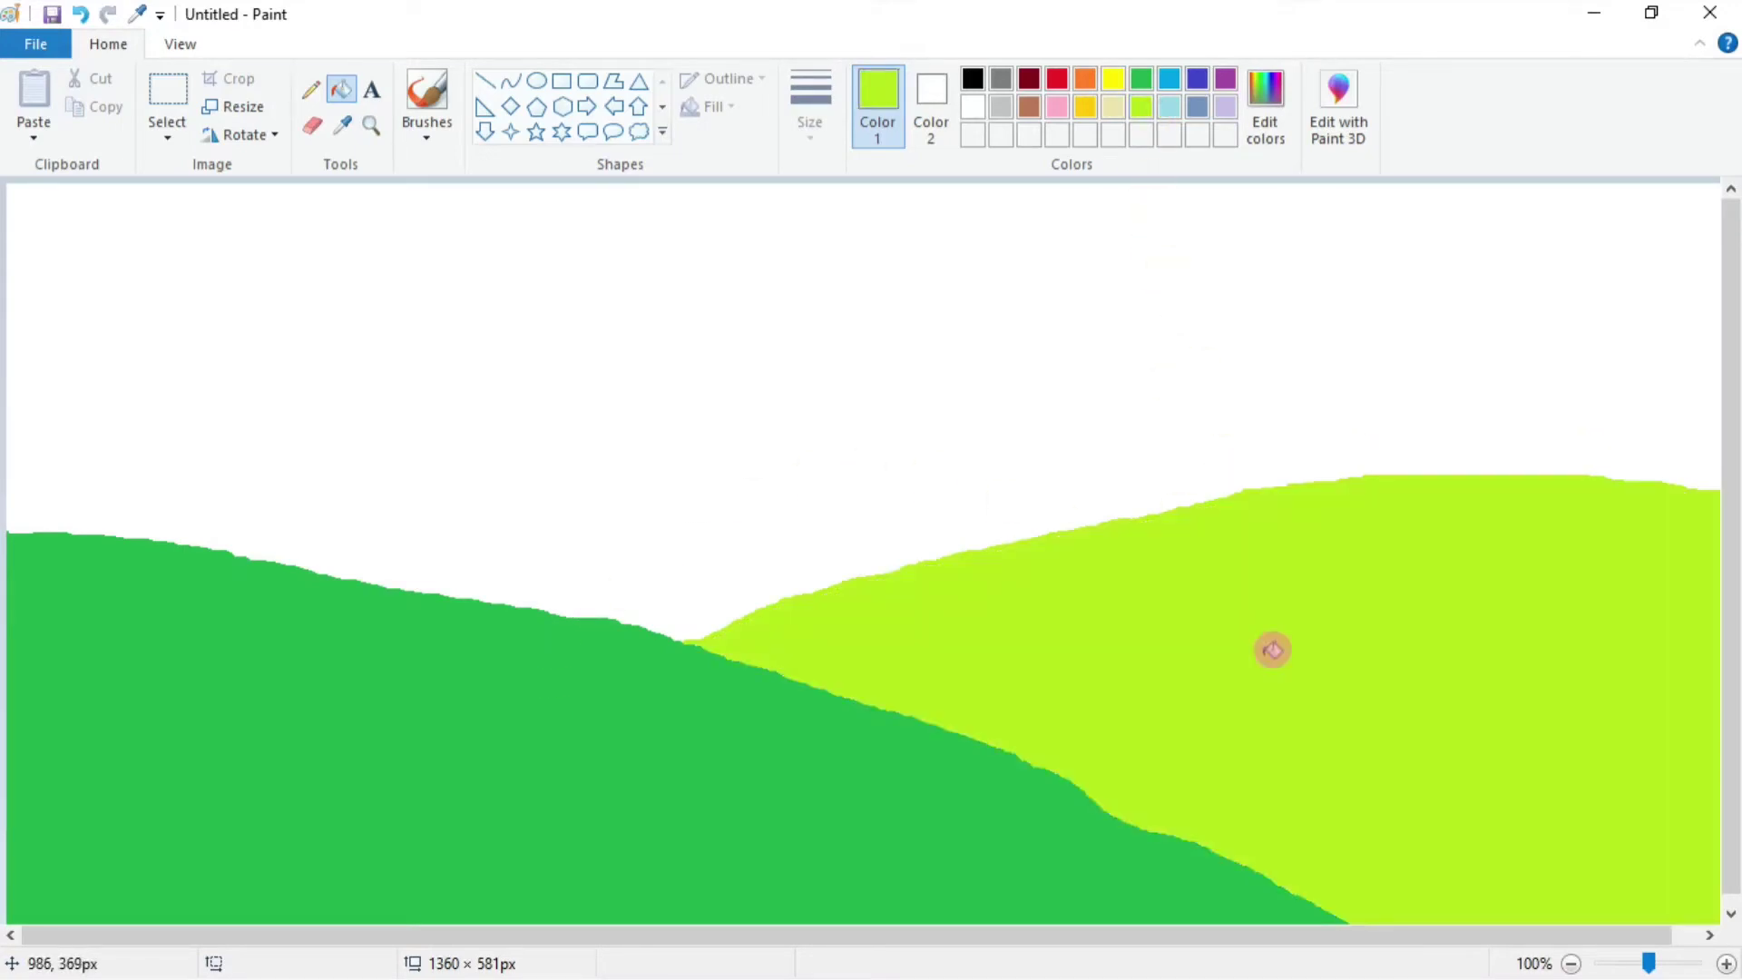
# Draw a closed dark red tree trunk outline on the left hill with the Pencil, flared at the base with a jagged root edge.
pyautogui.click(1028, 83)
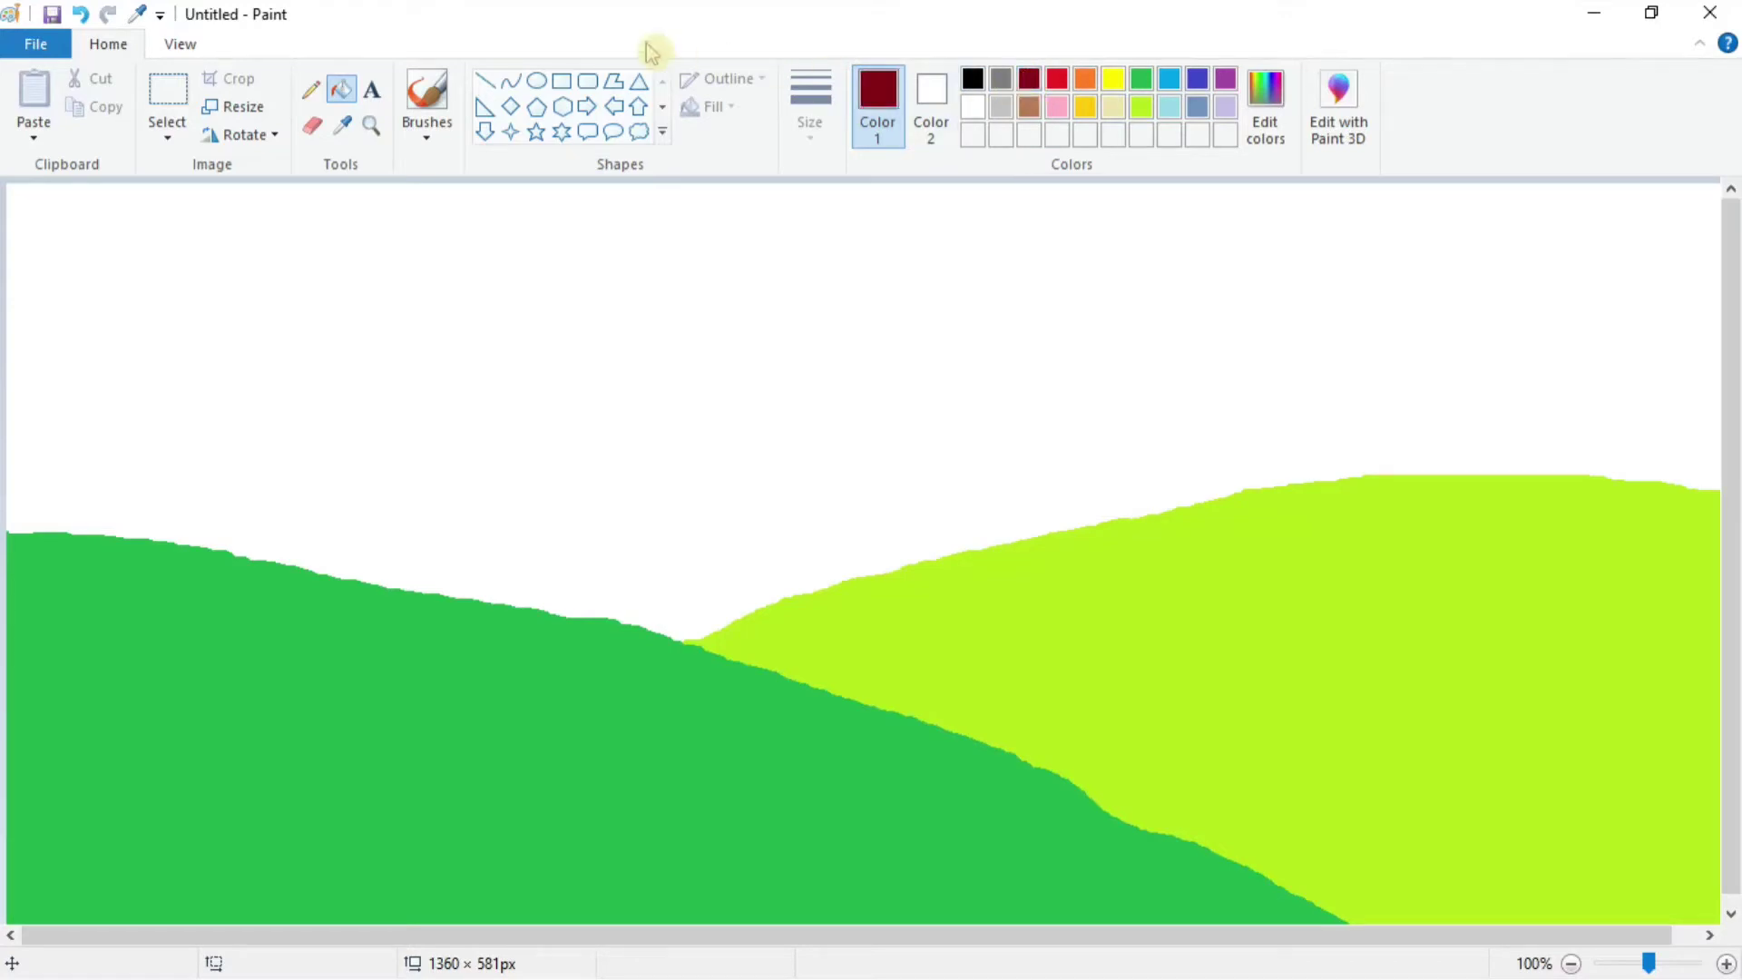
pyautogui.click(310, 93)
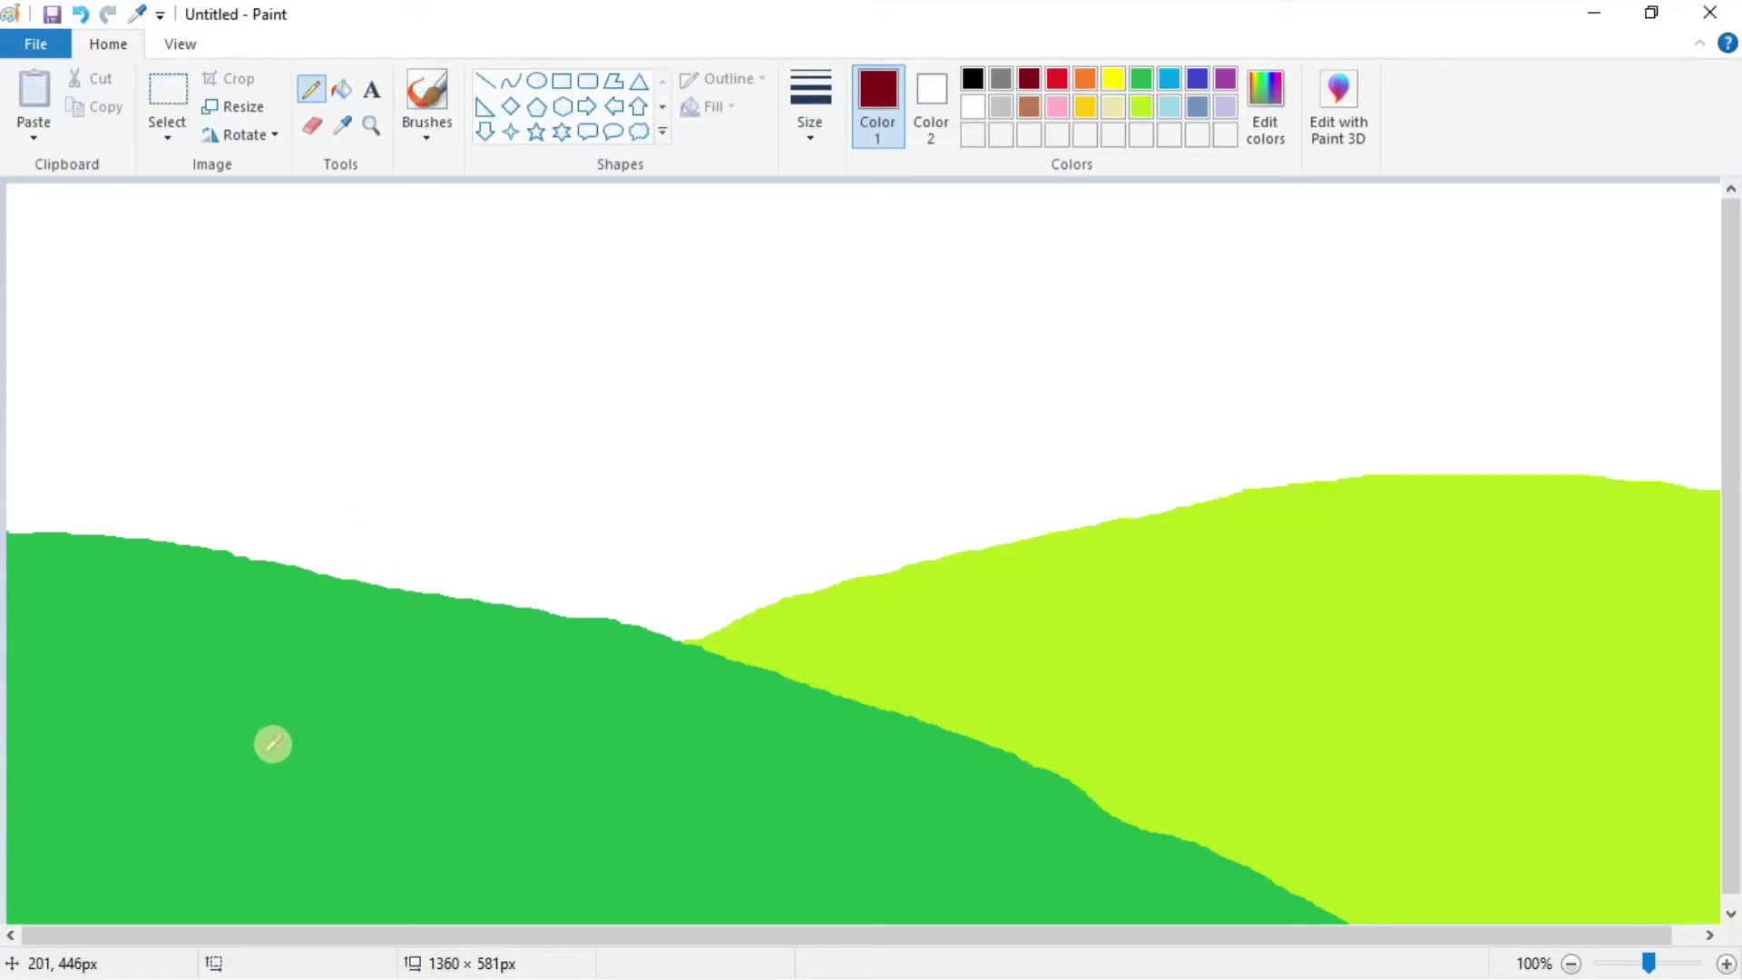
pyautogui.moveTo(261, 753)
pyautogui.mouseDown()
pyautogui.moveTo(304, 754)
pyautogui.moveTo(345, 715)
pyautogui.moveTo(350, 643)
pyautogui.moveTo(323, 513)
pyautogui.mouseUp()
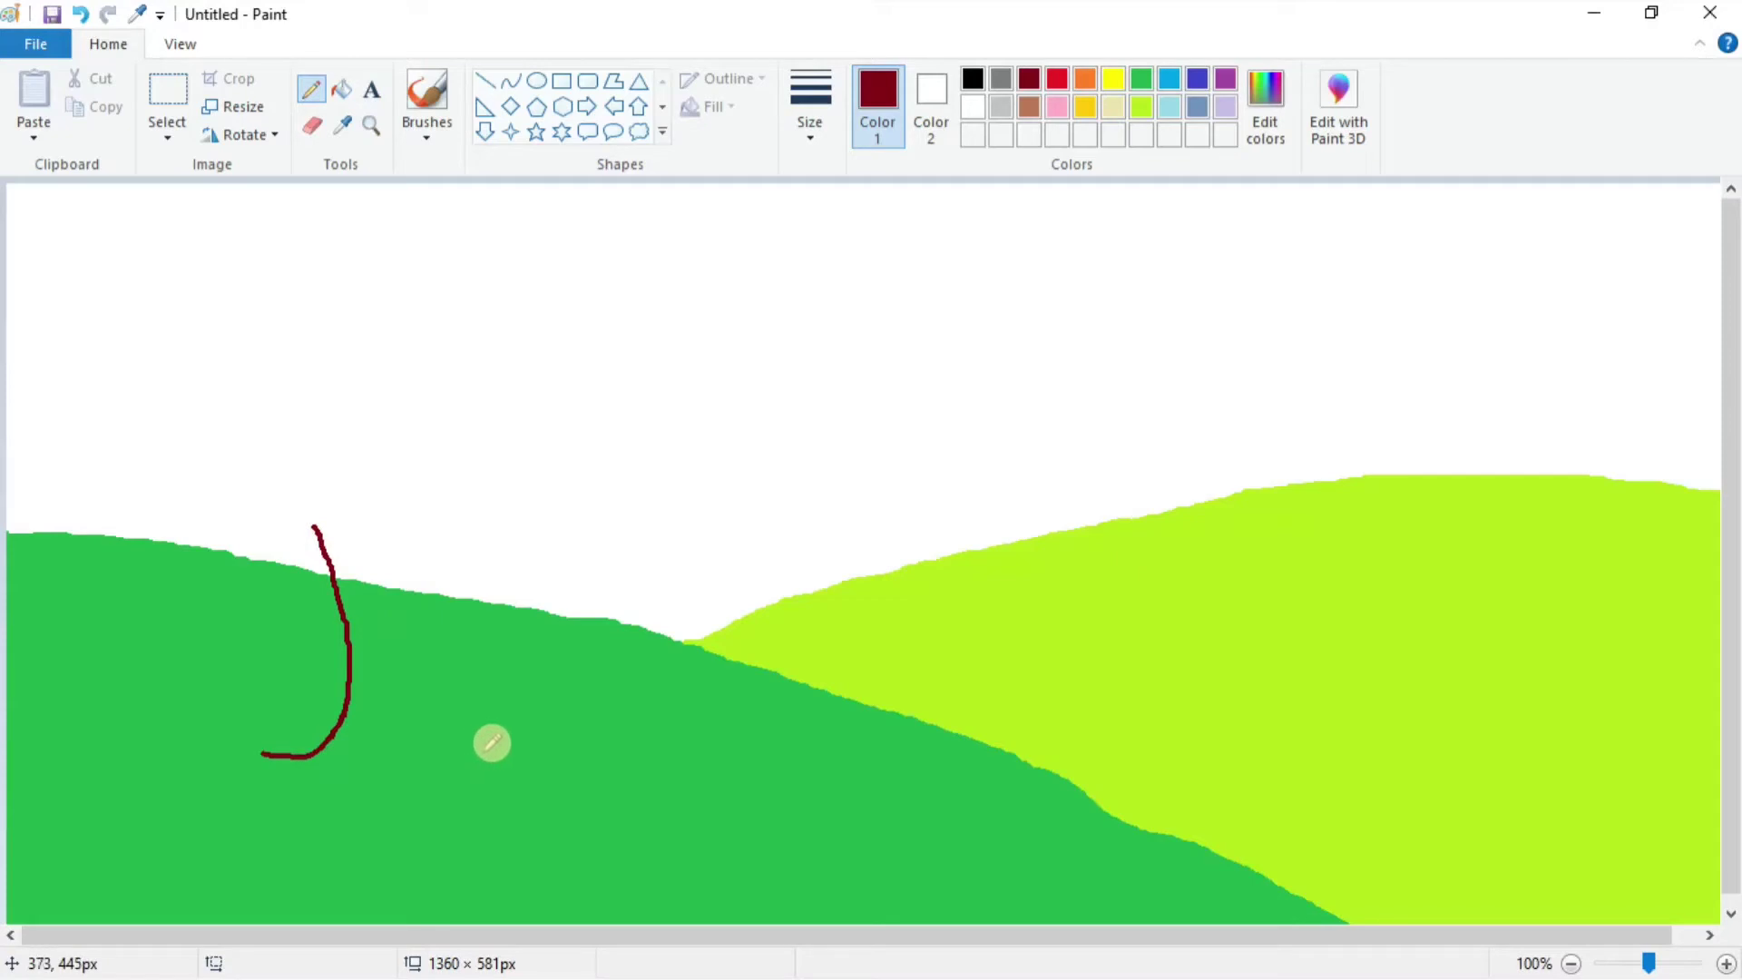
pyautogui.moveTo(483, 749)
pyautogui.mouseDown()
pyautogui.moveTo(439, 724)
pyautogui.moveTo(408, 669)
pyautogui.moveTo(395, 587)
pyautogui.moveTo(413, 517)
pyautogui.mouseUp()
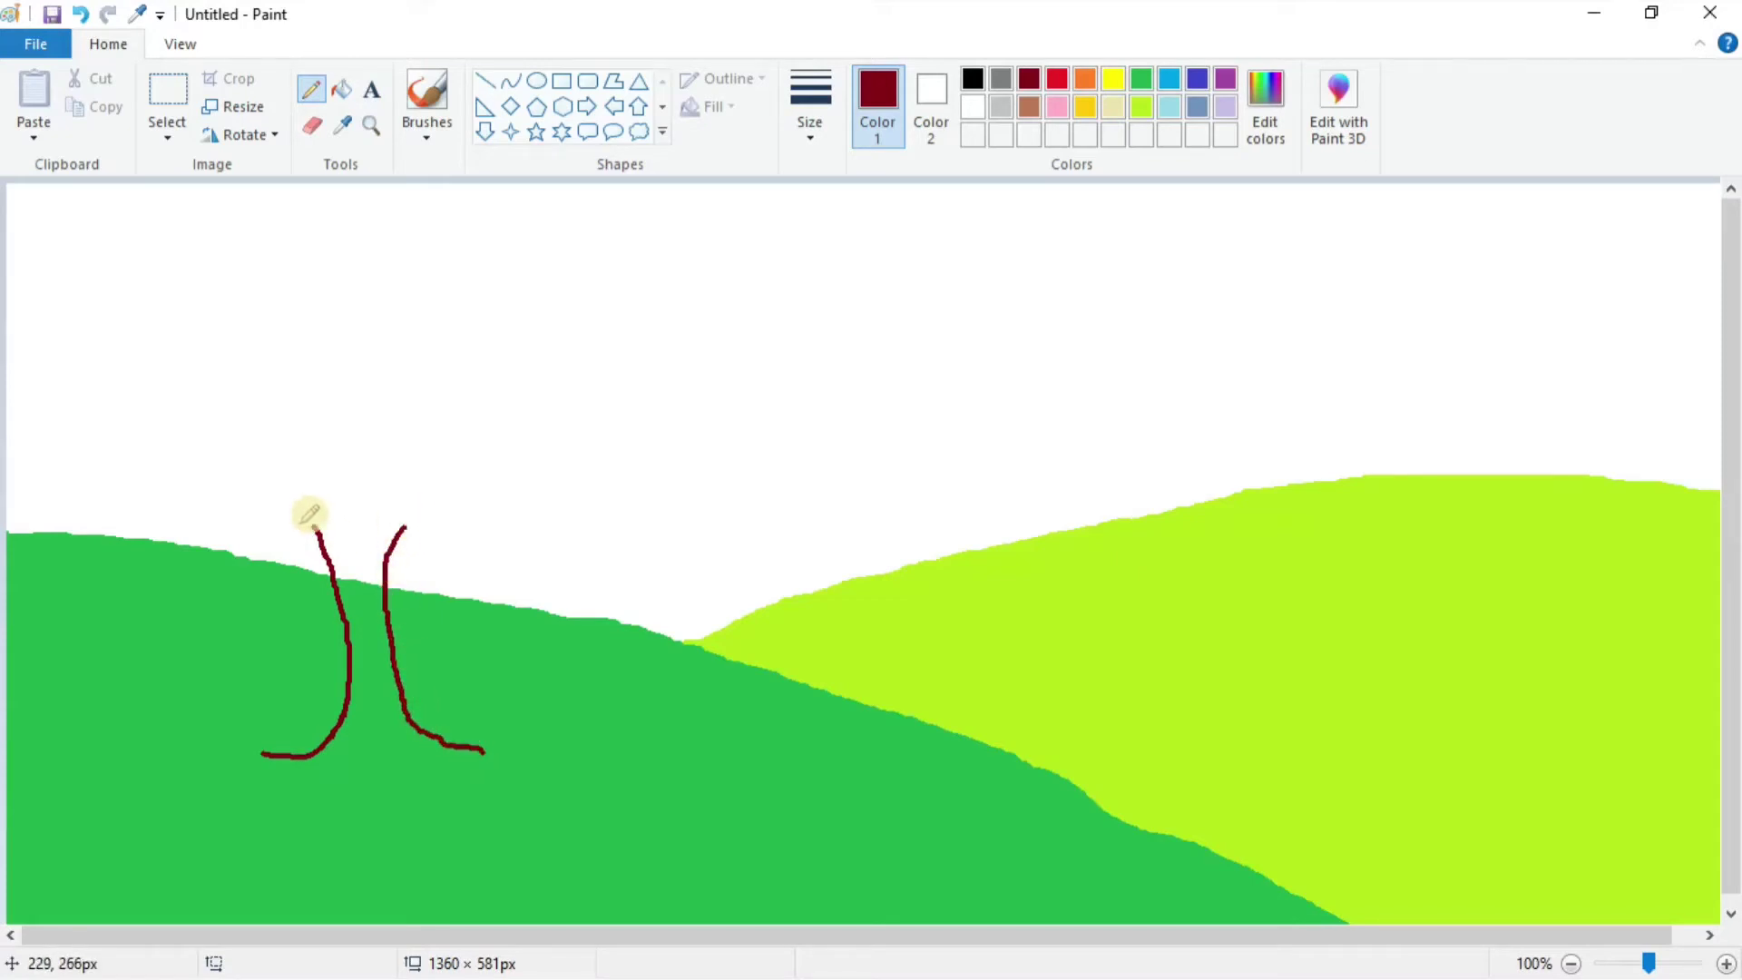
pyautogui.moveTo(313, 529); pyautogui.dragTo(397, 531)
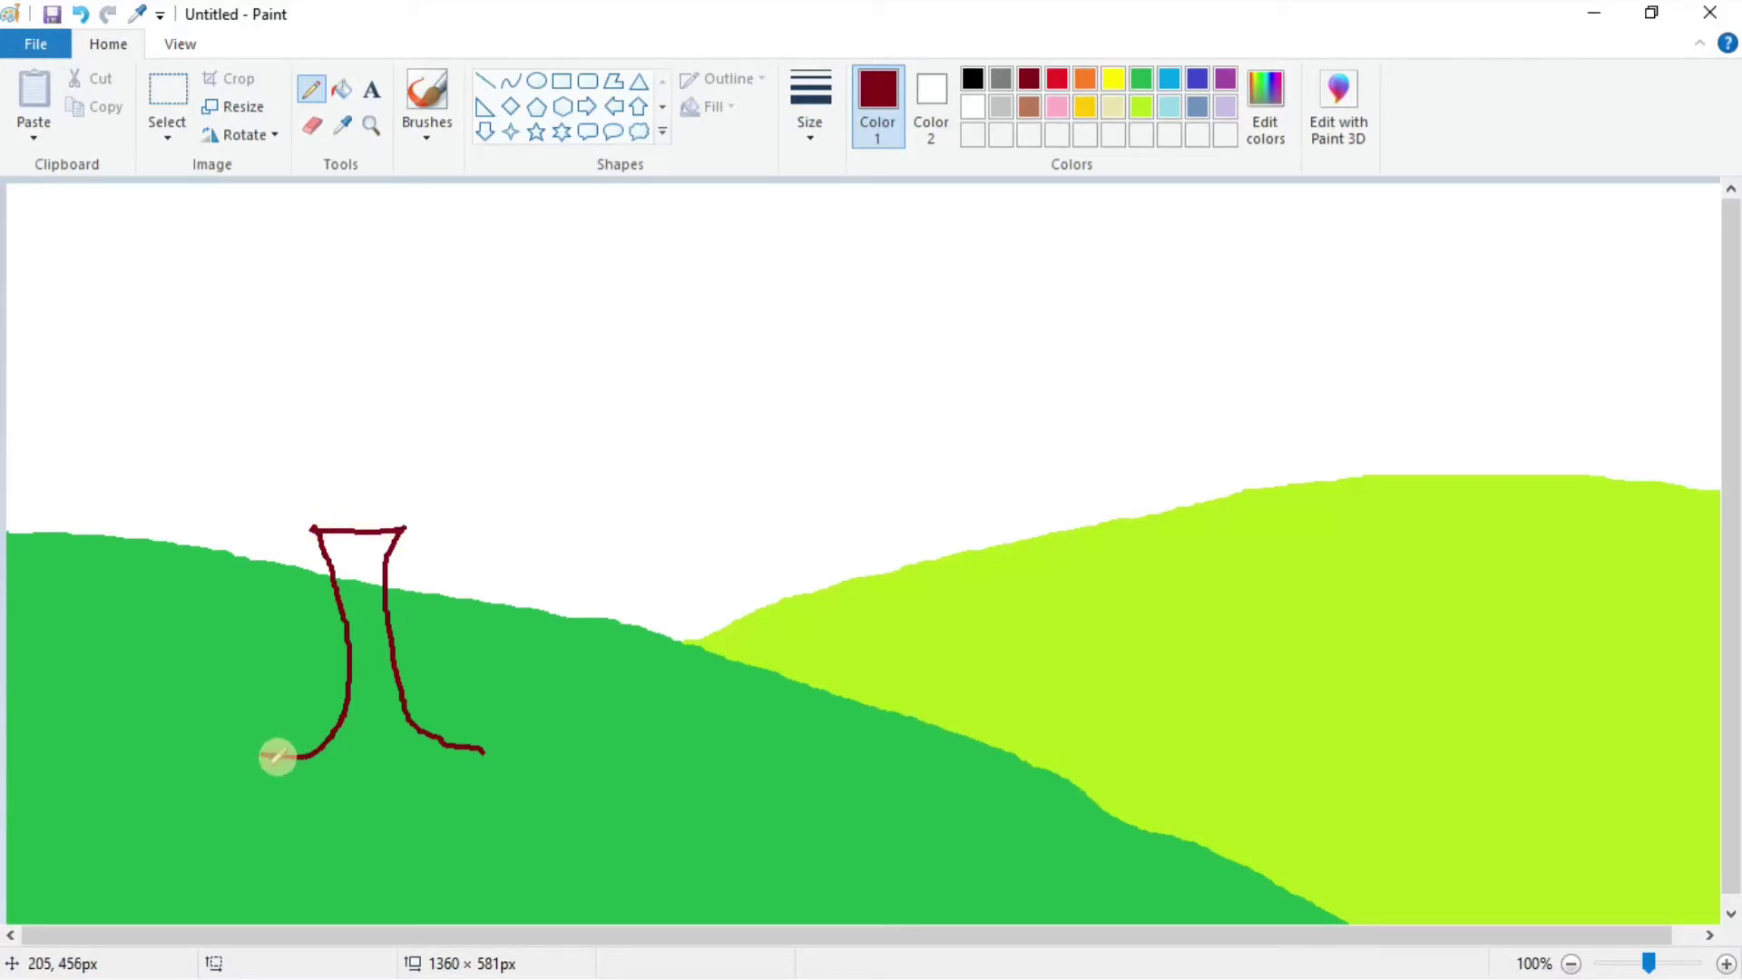
pyautogui.moveTo(270, 744)
pyautogui.mouseDown()
pyautogui.moveTo(337, 778)
pyautogui.moveTo(486, 747)
pyautogui.mouseUp()
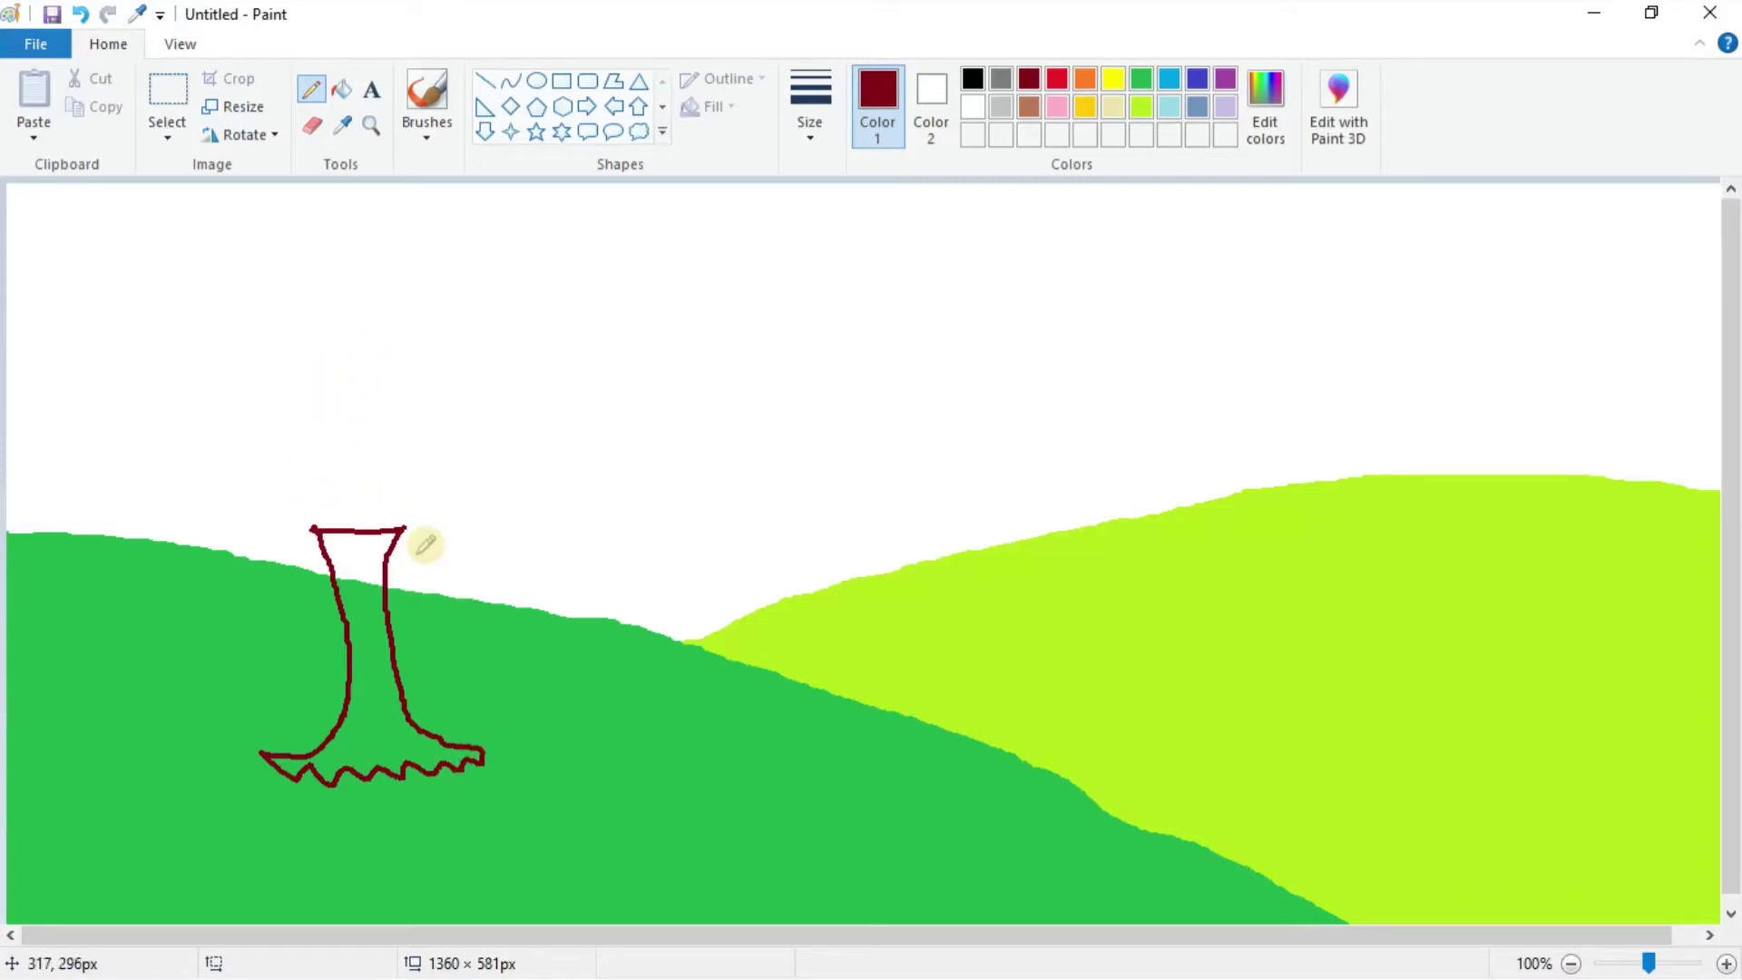
# Draw a lime oval about 159 × 175 px over the upper end of the trunk as the tree's crown.
pyautogui.click(543, 85)
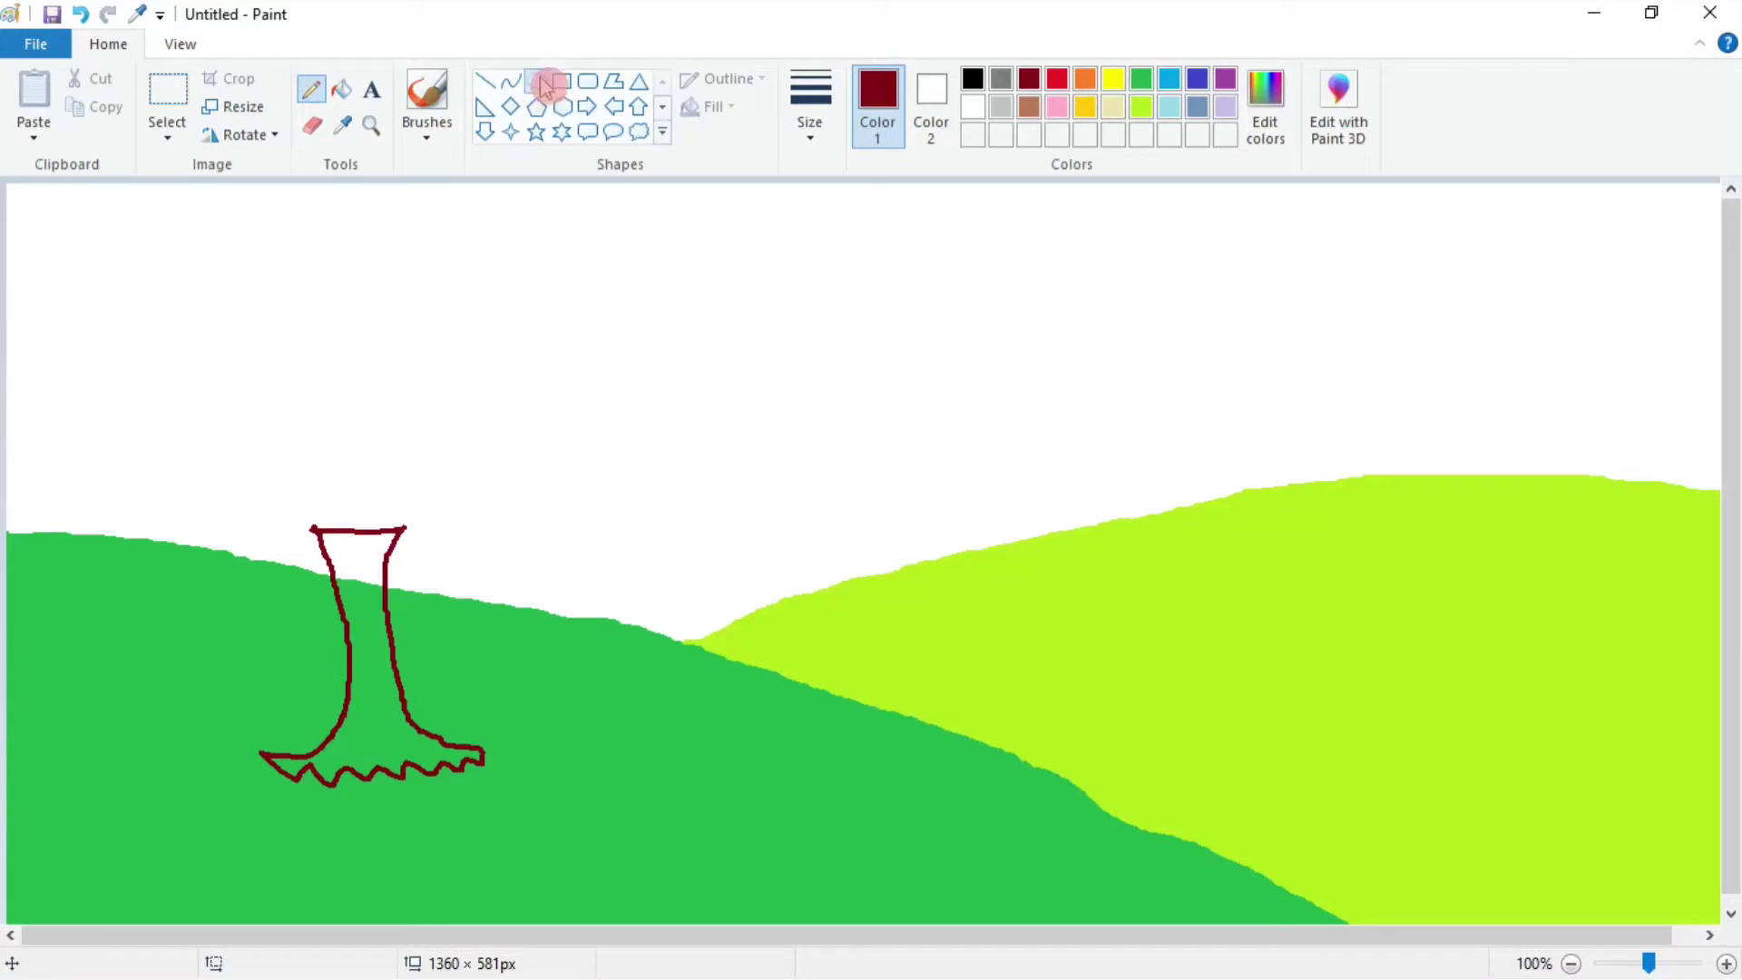
pyautogui.click(1142, 107)
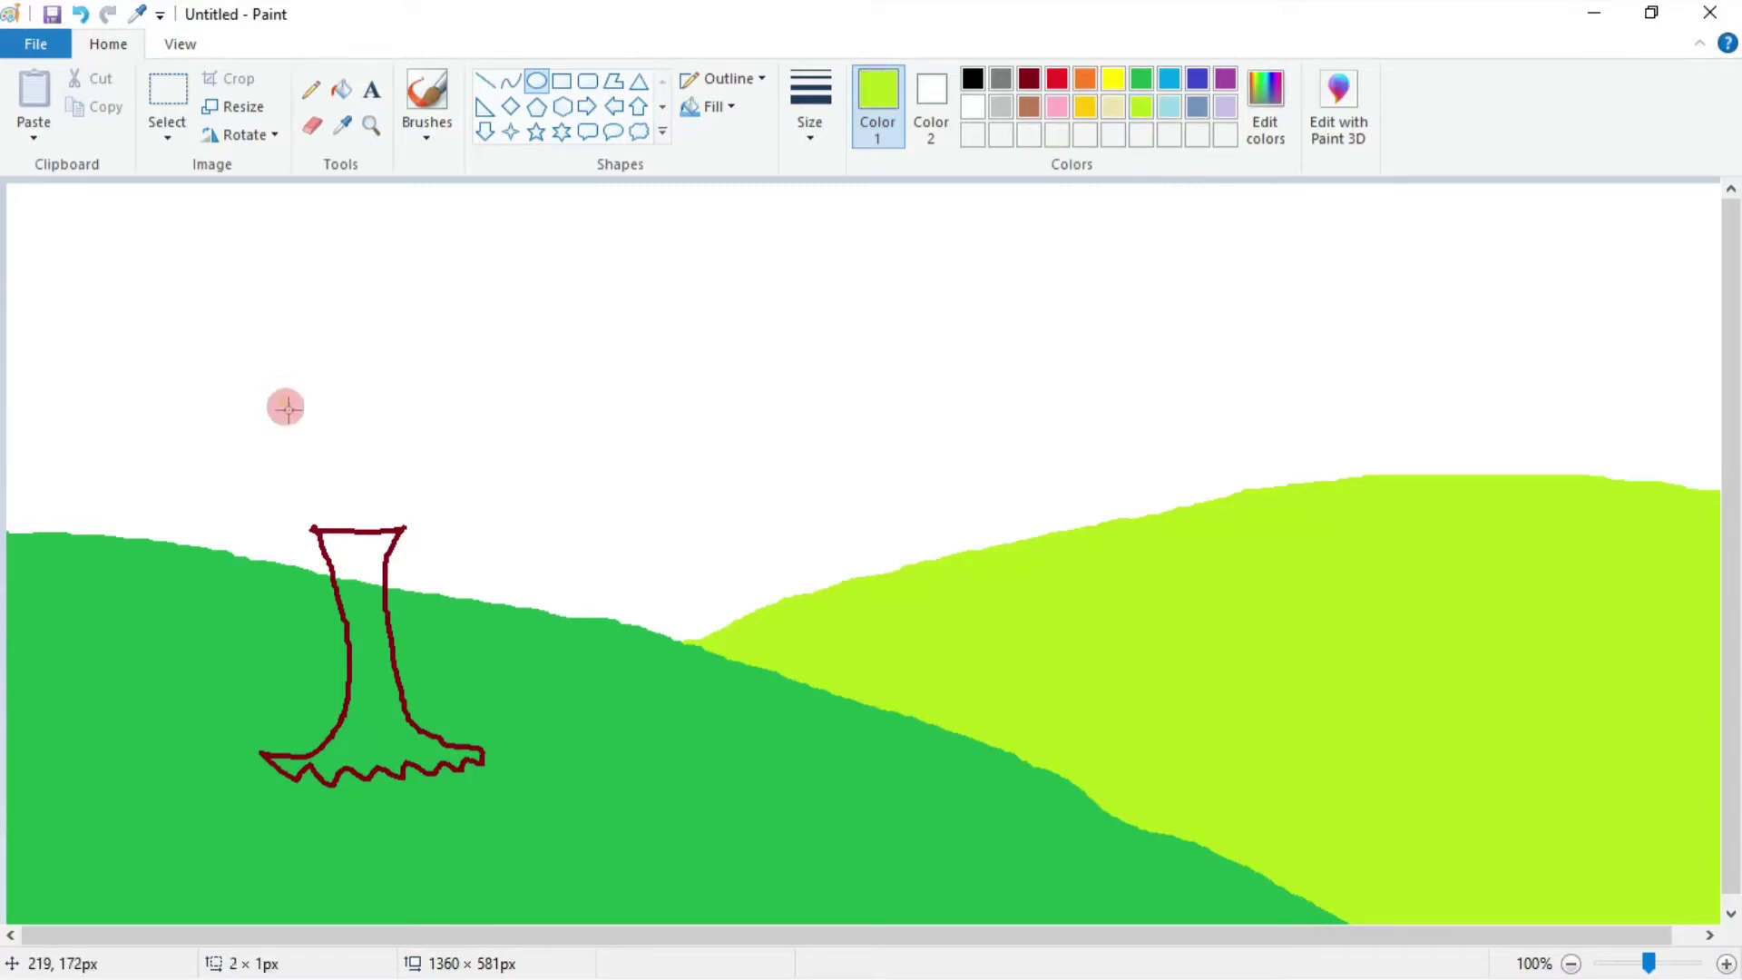
pyautogui.moveTo(286, 408); pyautogui.dragTo(456, 614)
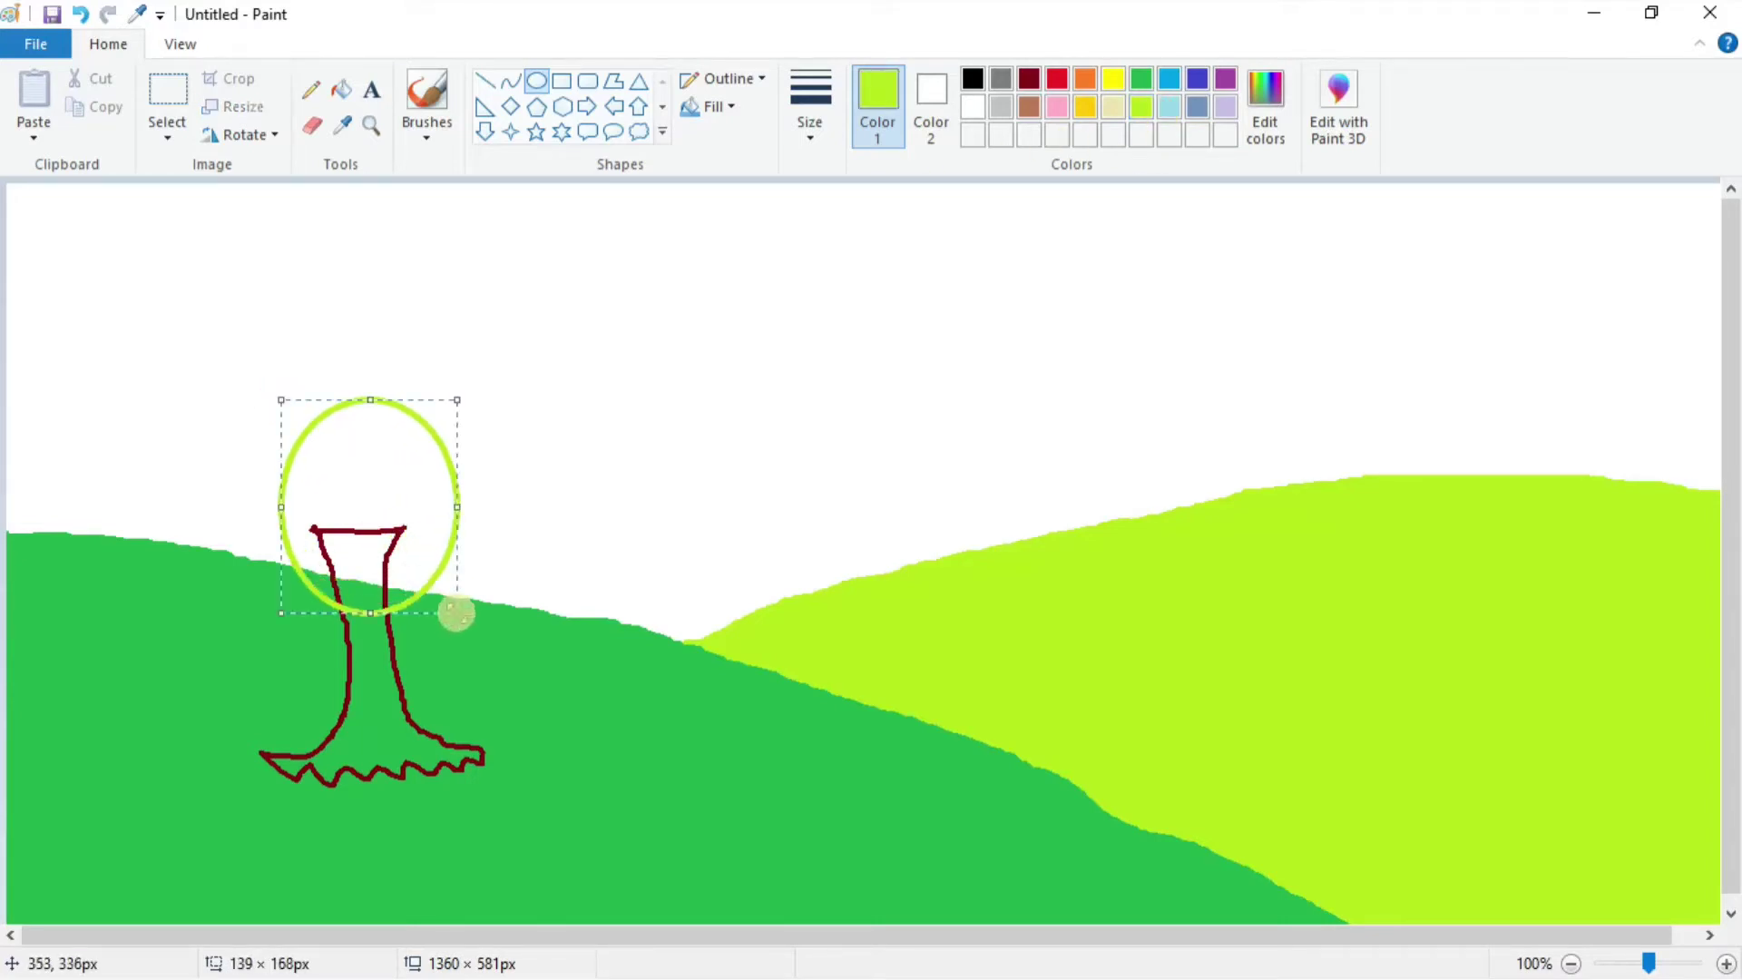
pyautogui.moveTo(385, 478); pyautogui.dragTo(457, 476)
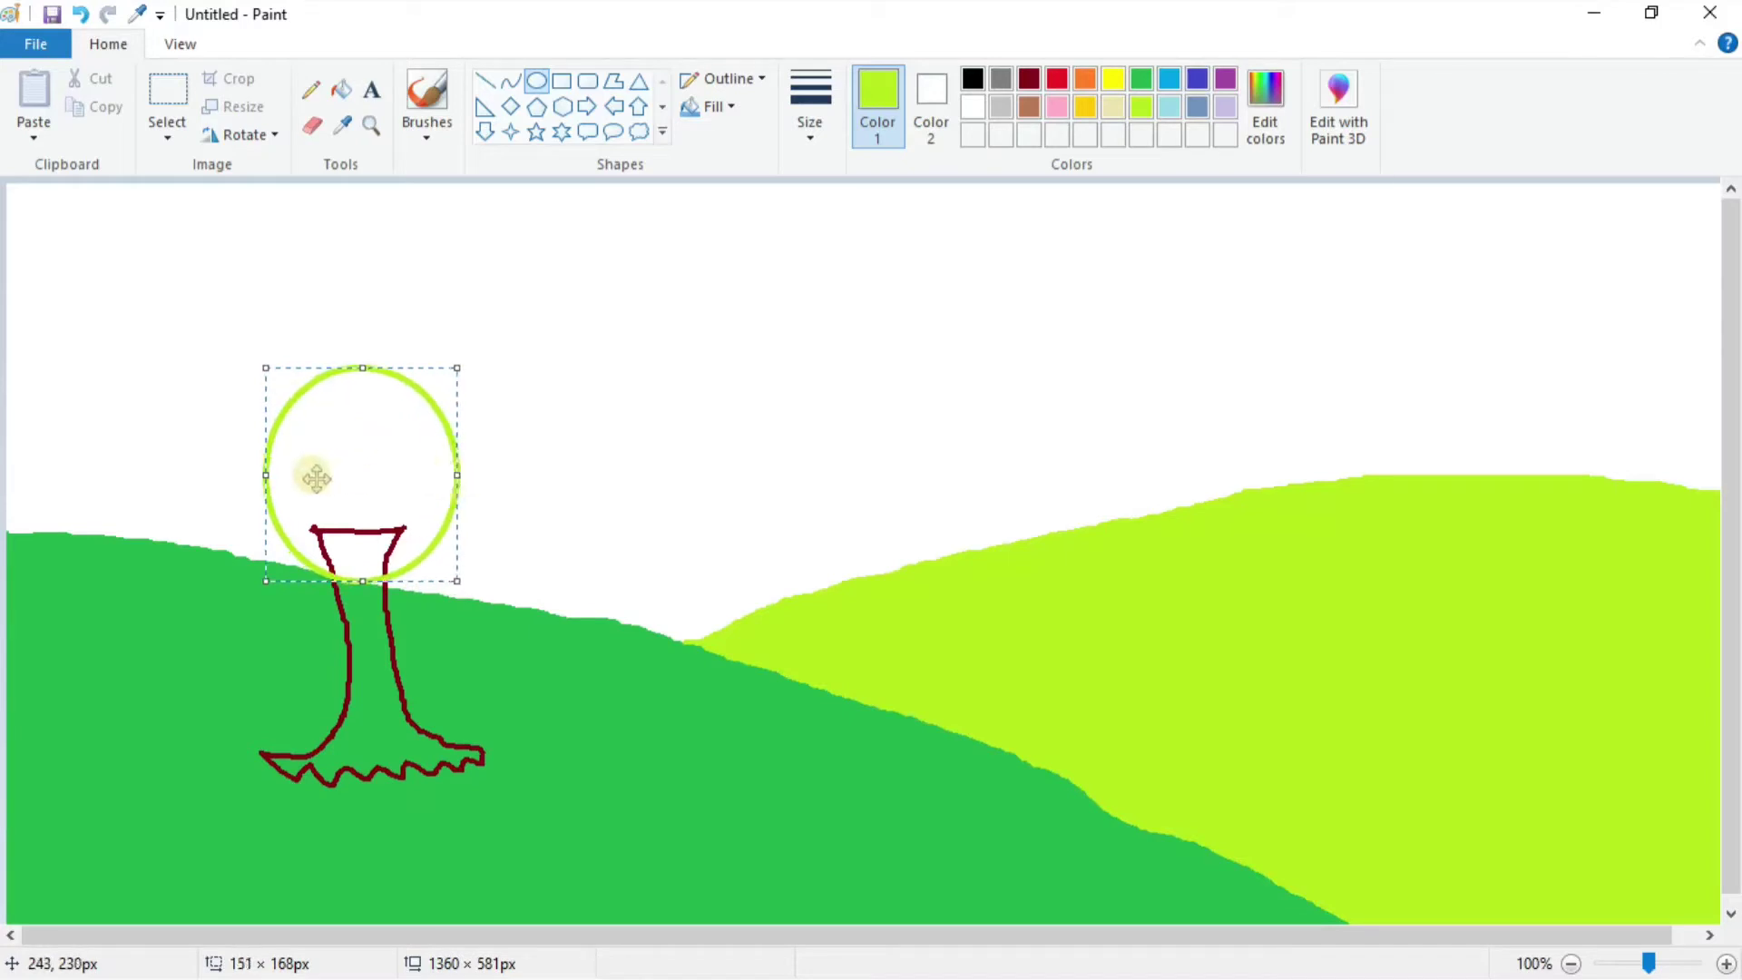
pyautogui.moveTo(269, 477); pyautogui.dragTo(258, 478)
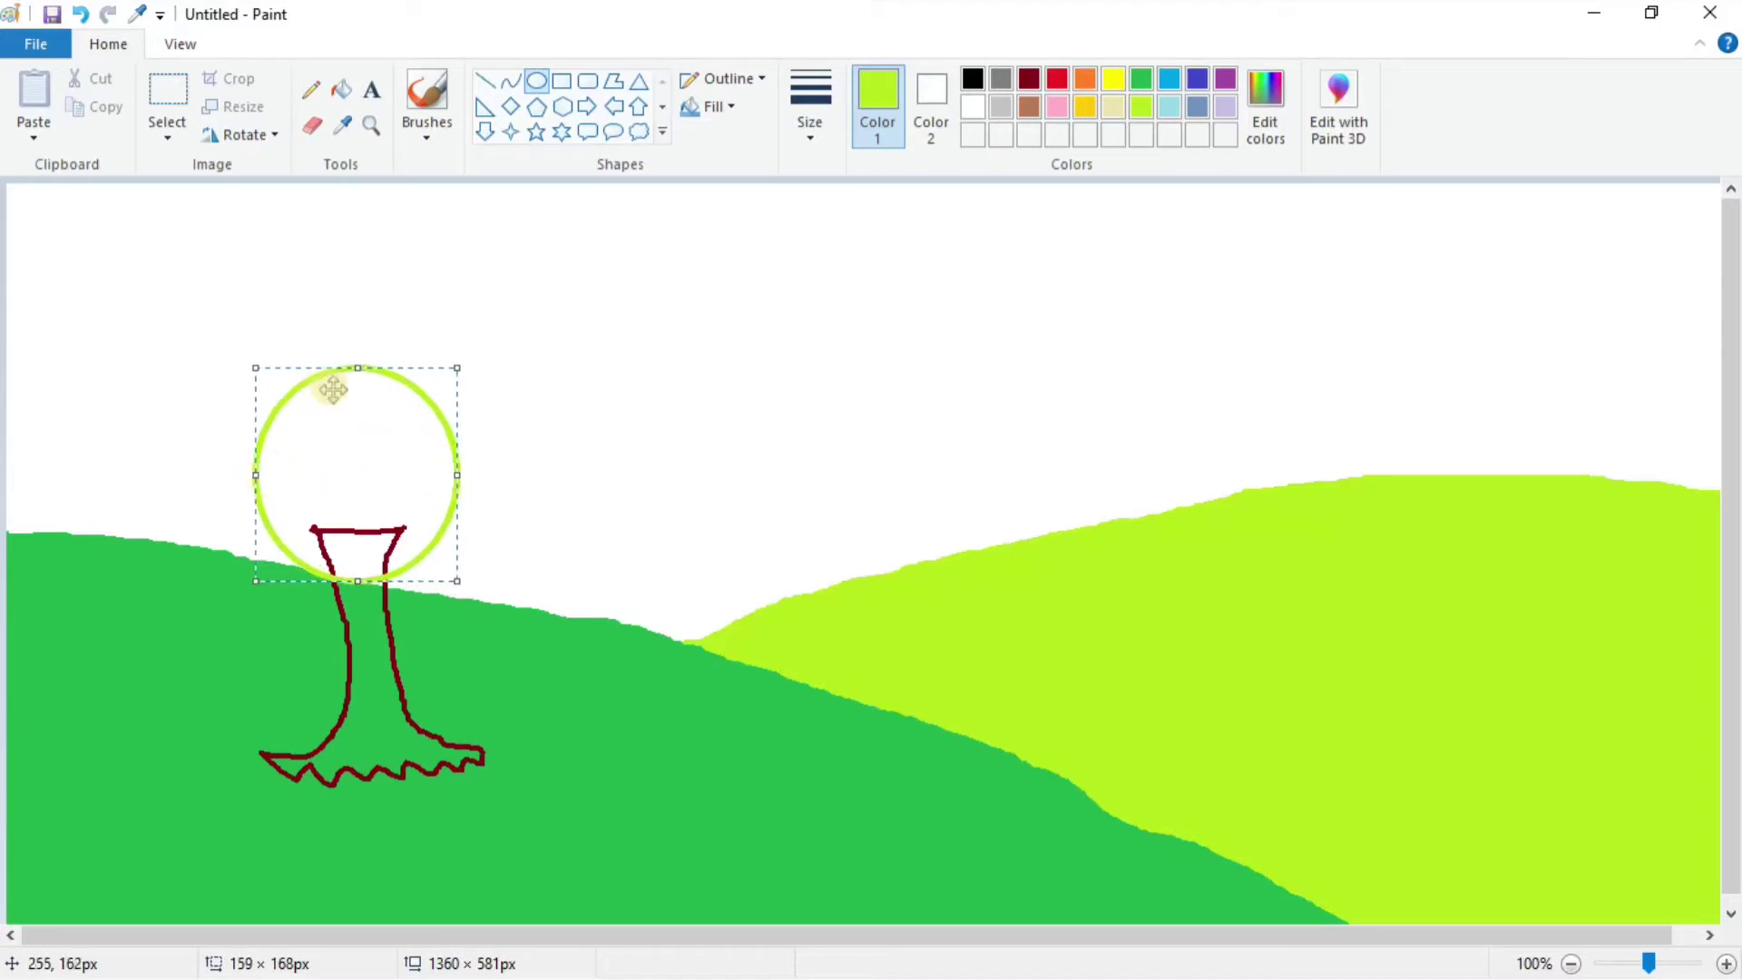
pyautogui.moveTo(361, 369); pyautogui.dragTo(360, 359)
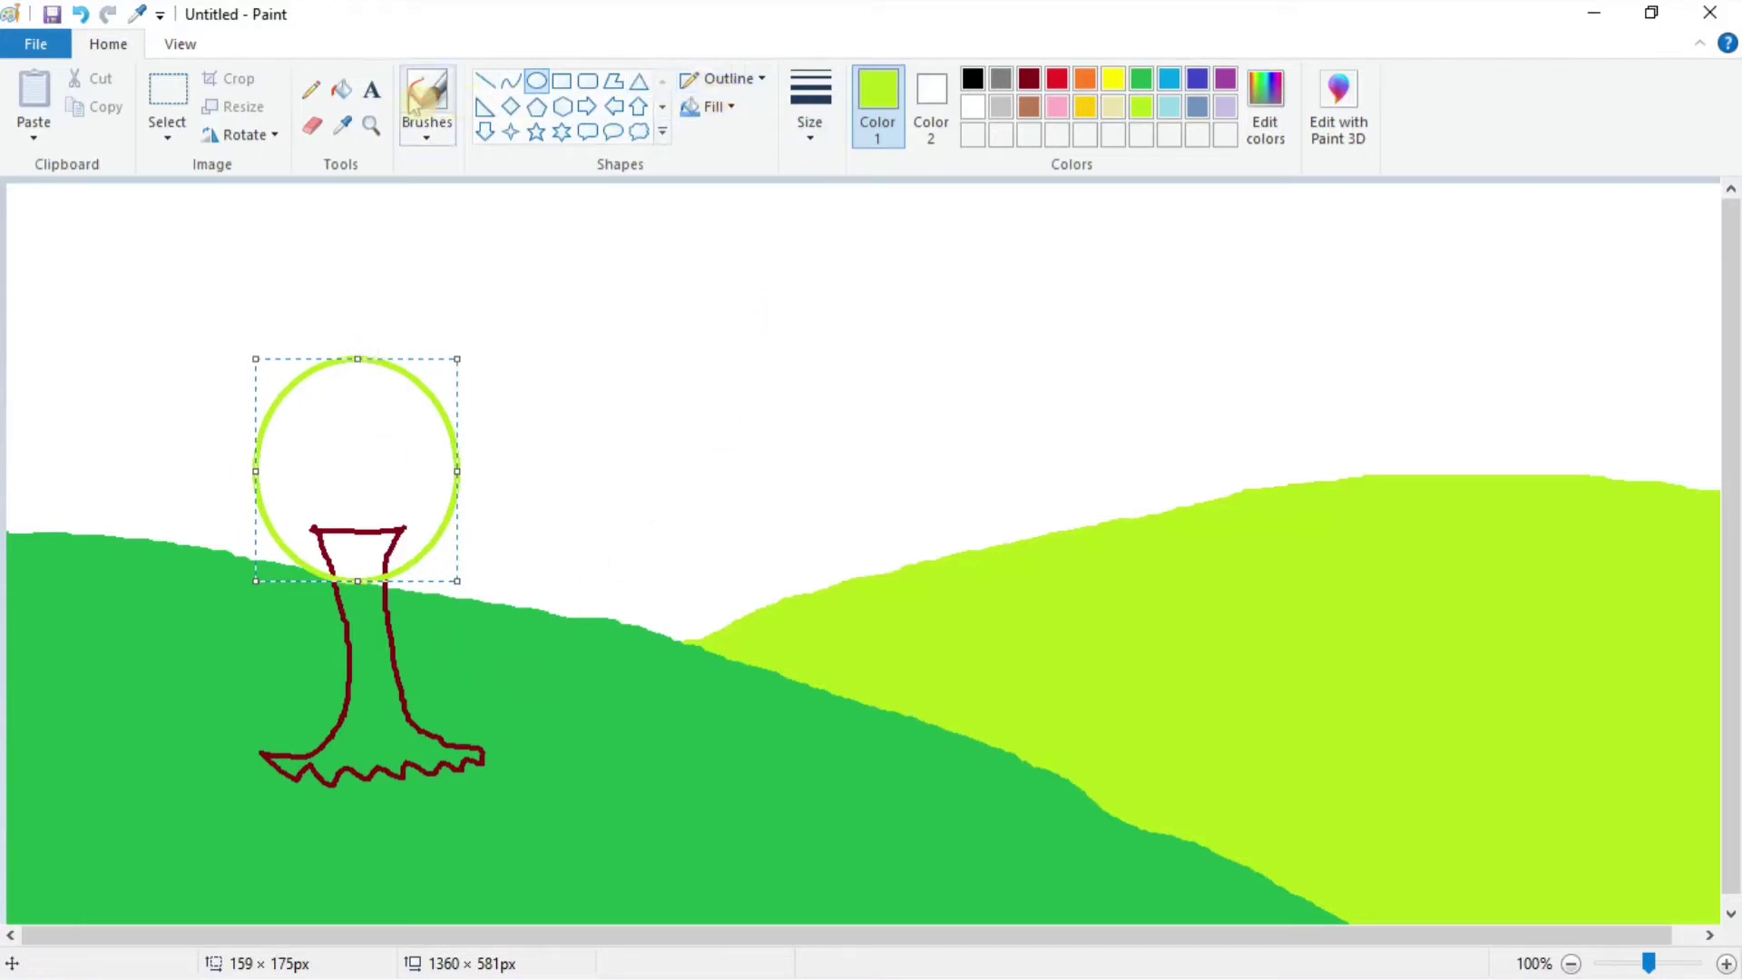
# Fill the whole tree crown with lime, including the trunk top enclosed by the oval.
pyautogui.click(342, 94)
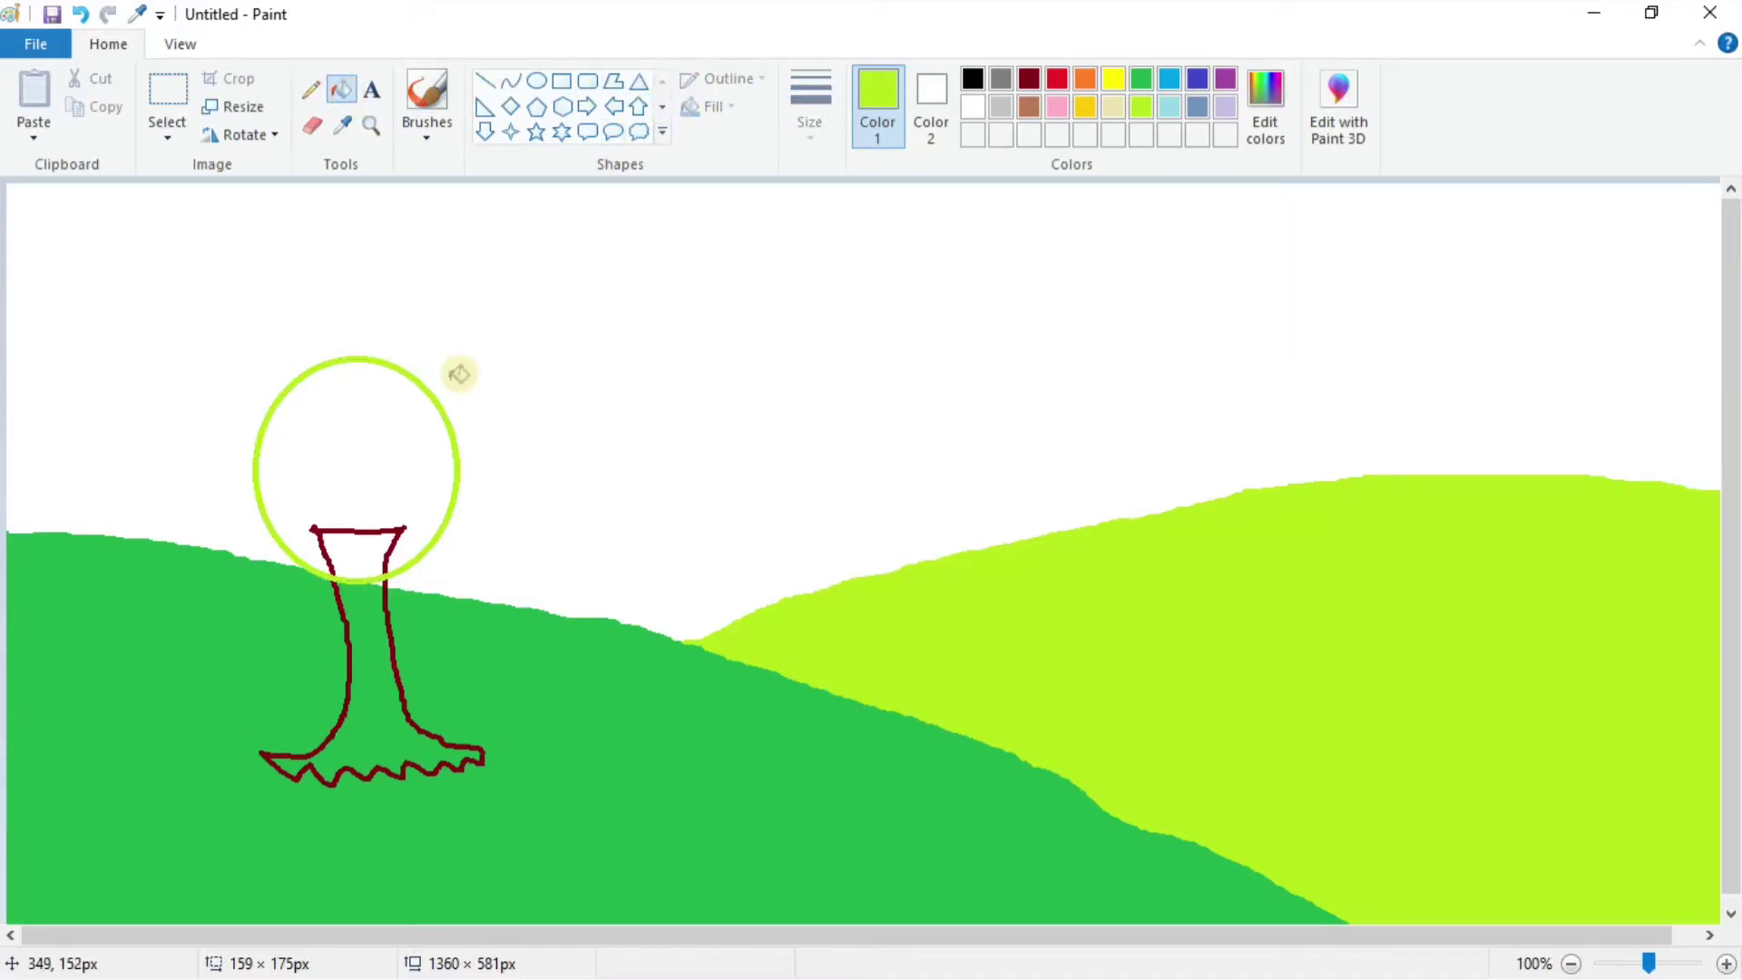
pyautogui.click(405, 426)
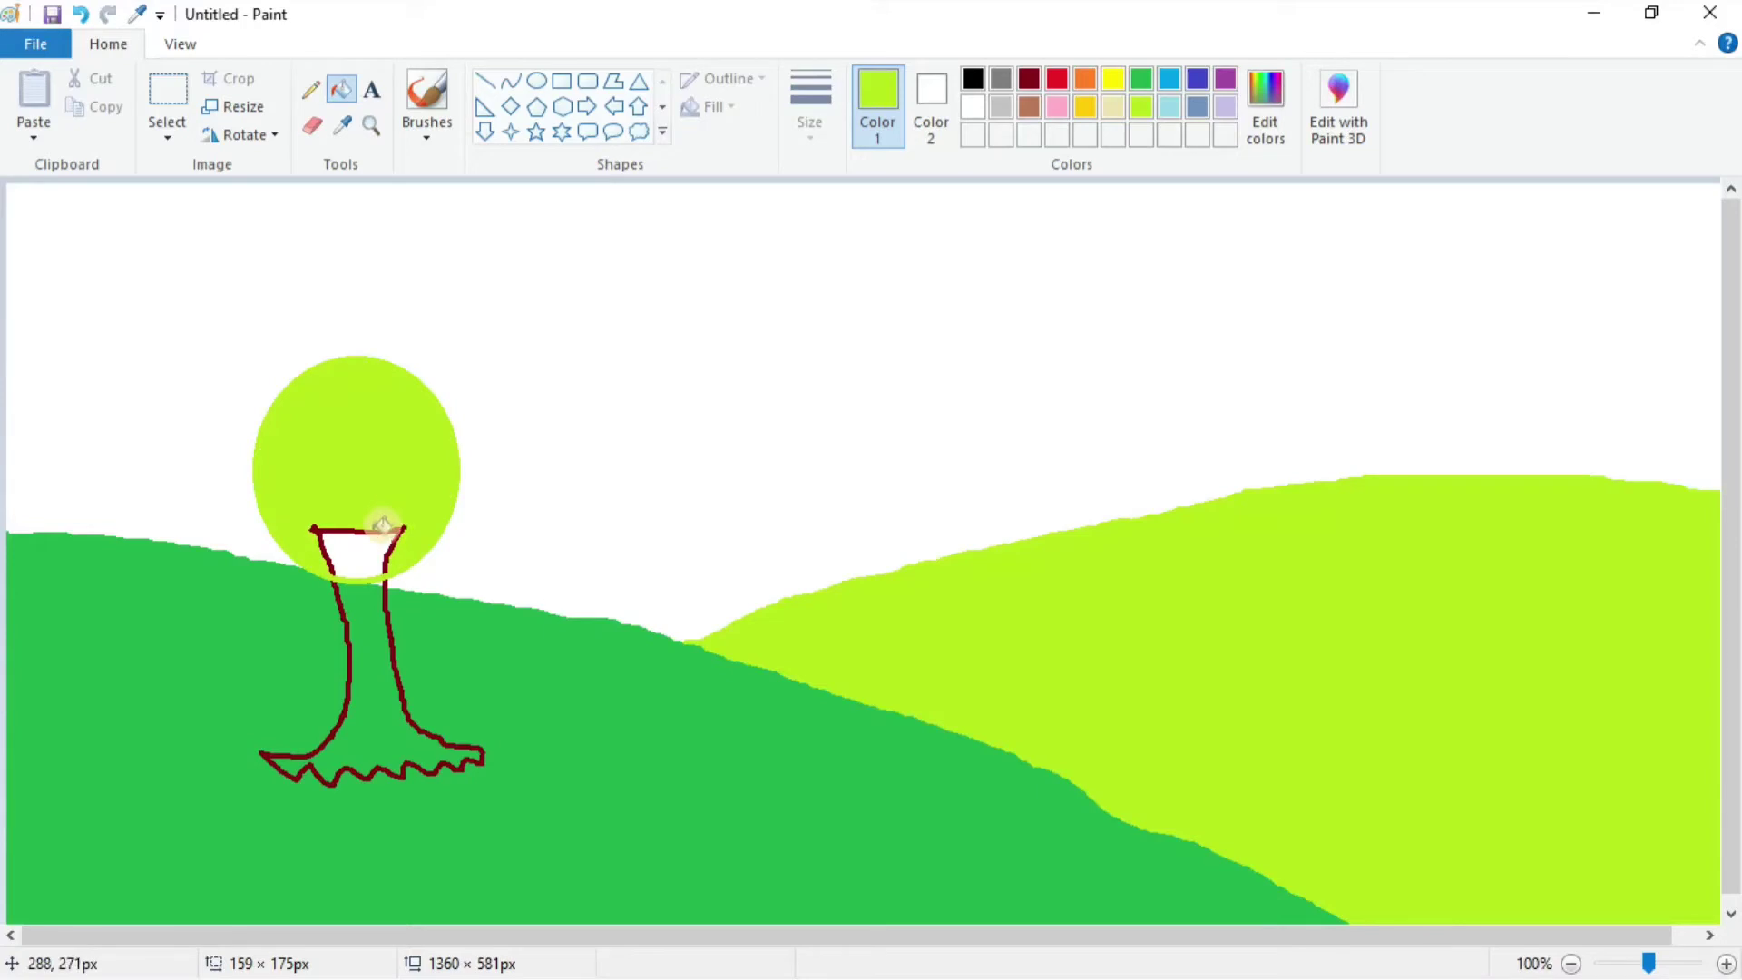
pyautogui.click(384, 528)
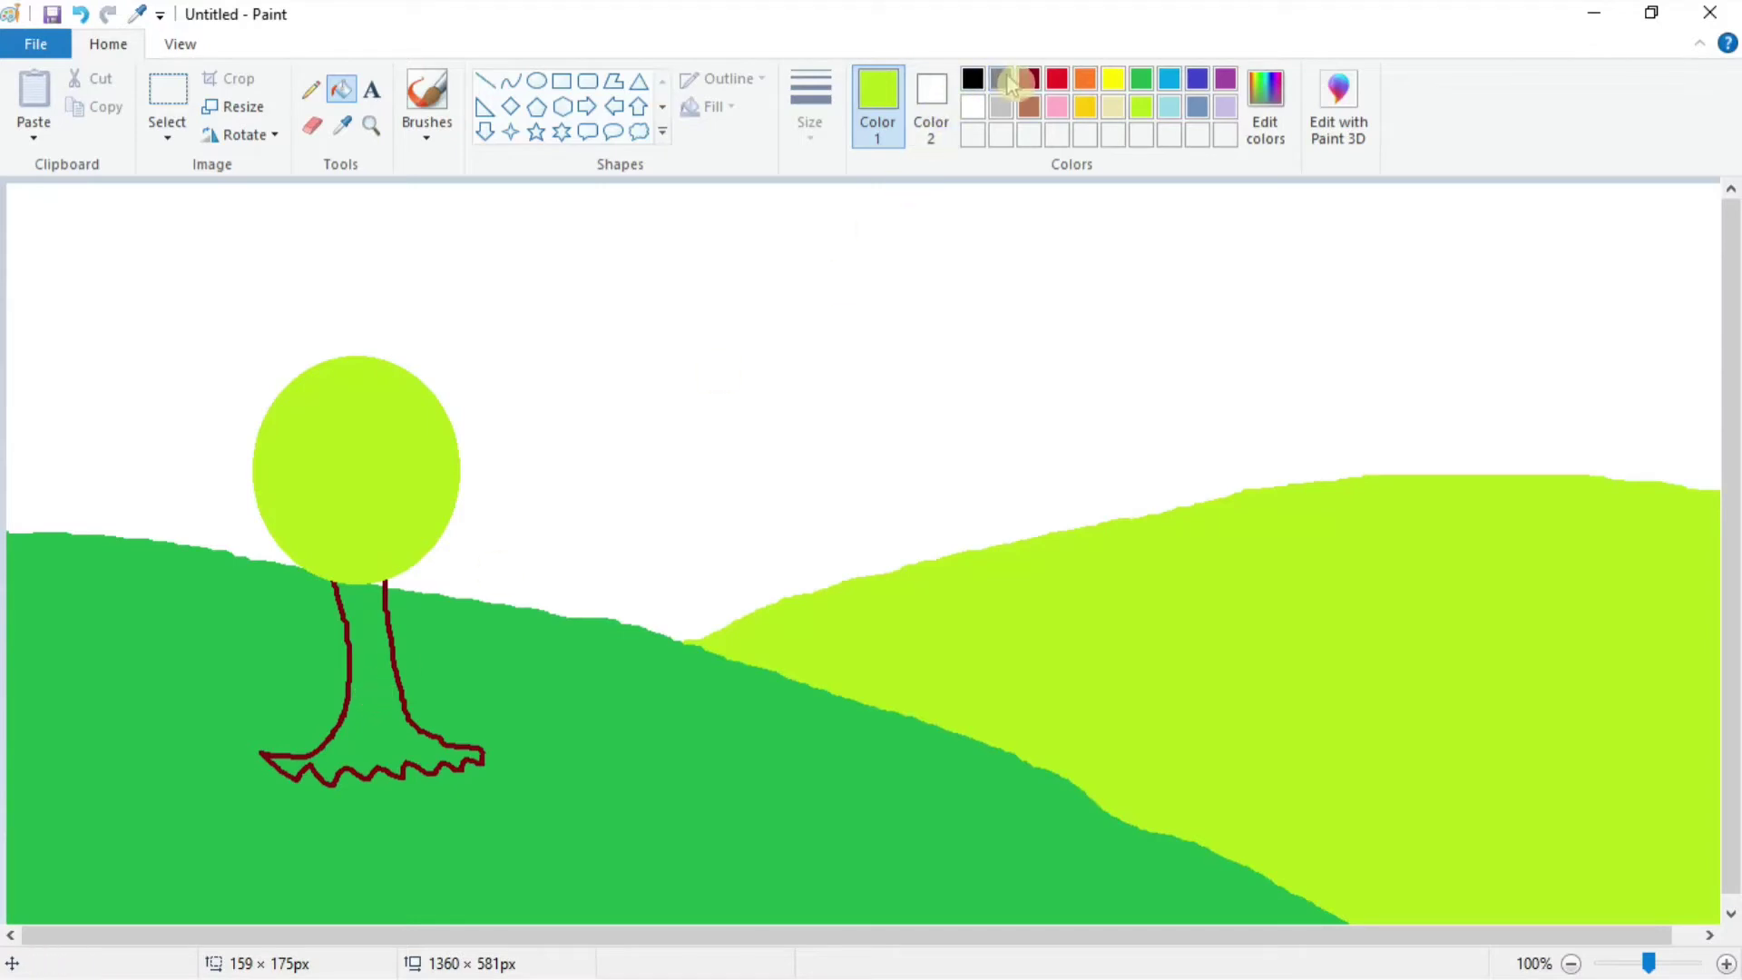
# Fill the tree trunk below the crown with dark red.
pyautogui.click(1028, 82)
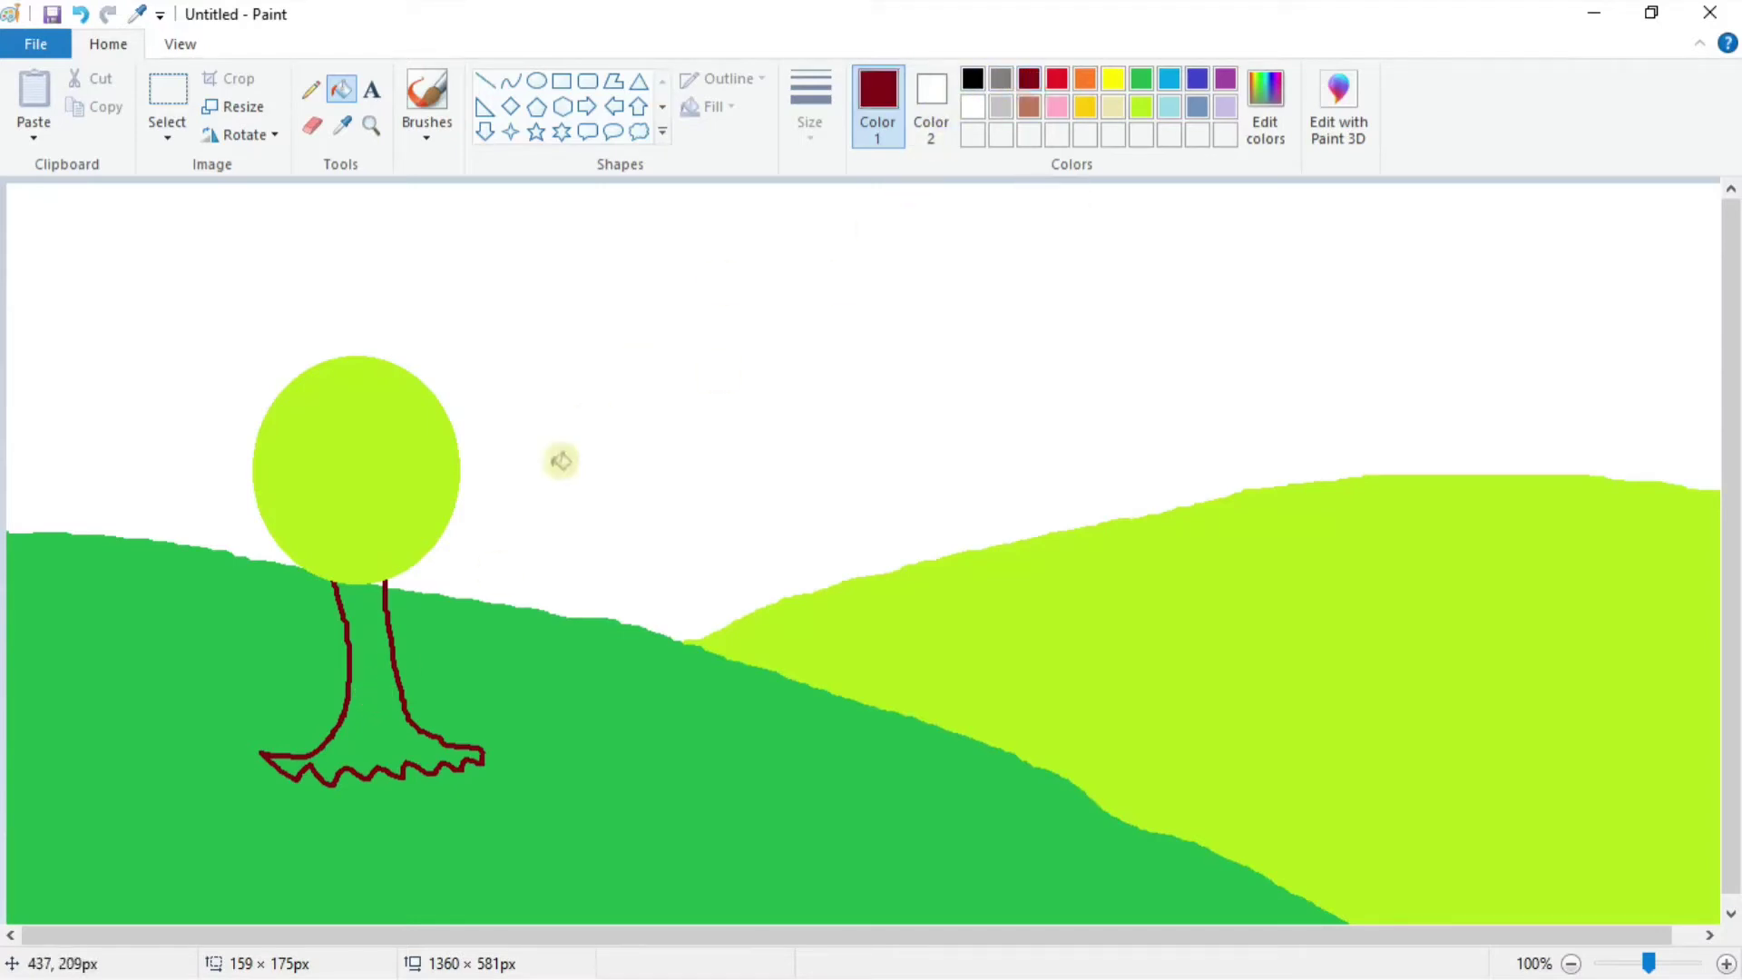
pyautogui.click(393, 687)
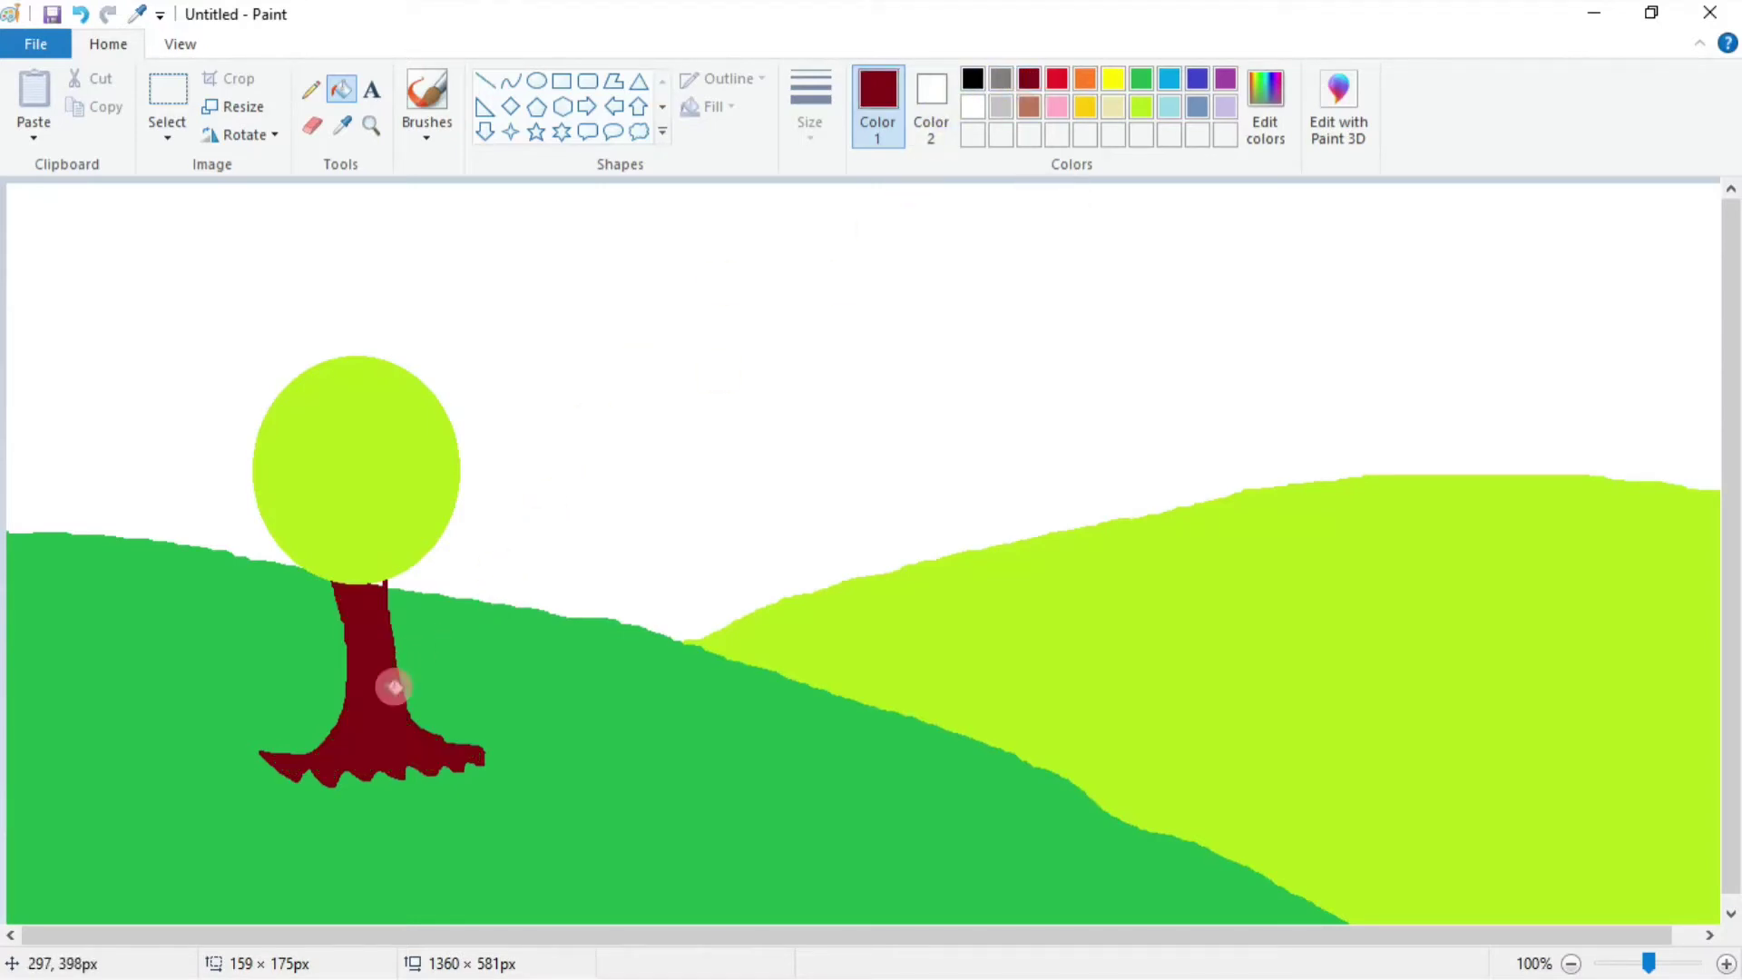
pyautogui.click(385, 588)
# Draw a spiky tuft of grass in lime with the Pencil to the right of the tree trunk and fill it with lime.
pyautogui.click(1146, 115)
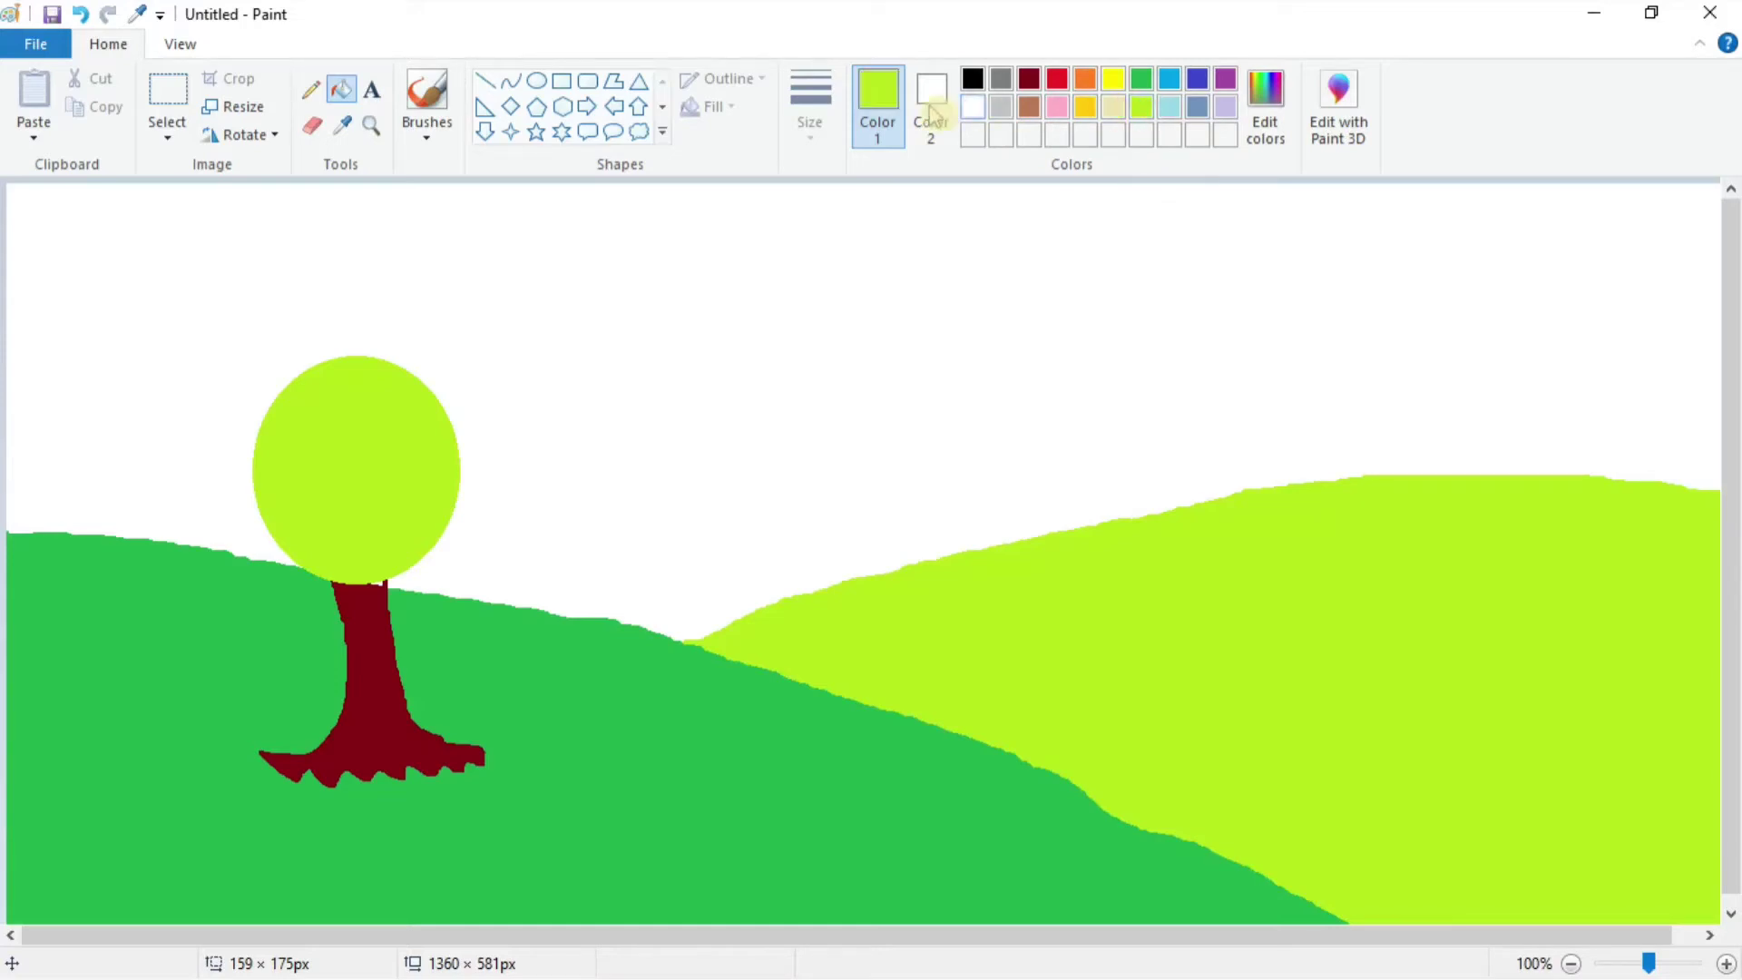
pyautogui.click(307, 94)
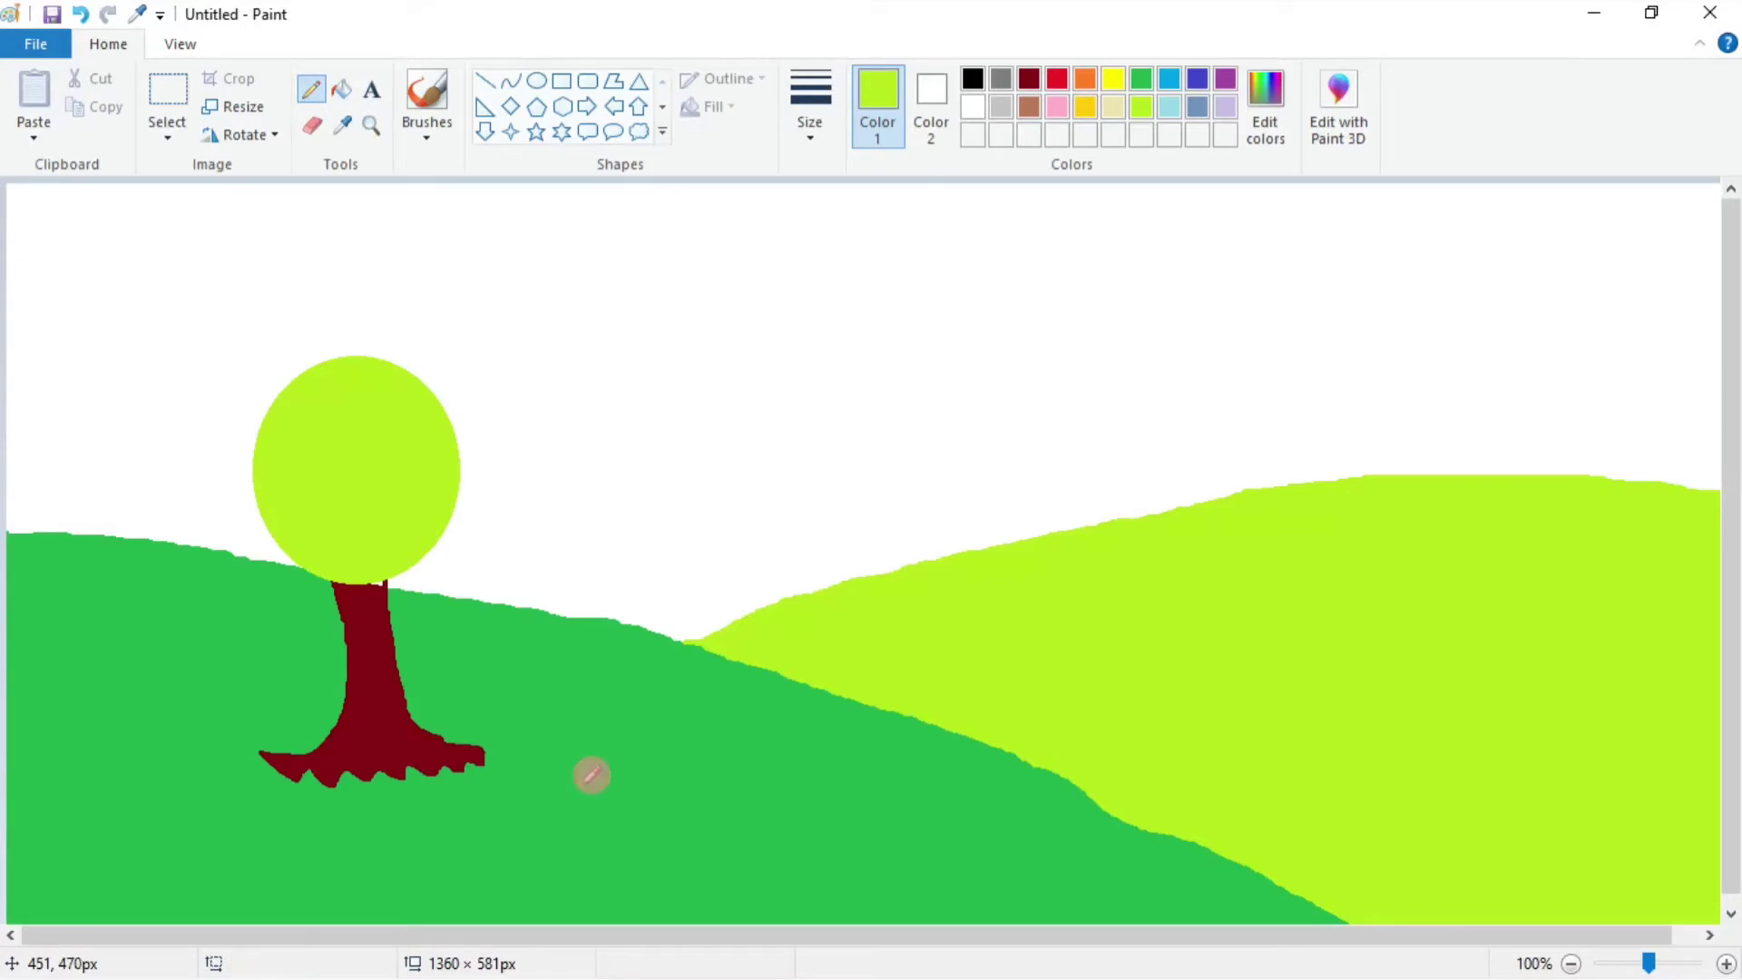
pyautogui.moveTo(584, 782)
pyautogui.mouseDown()
pyautogui.moveTo(598, 747)
pyautogui.moveTo(554, 703)
pyautogui.moveTo(620, 750)
pyautogui.moveTo(638, 690)
pyautogui.moveTo(645, 740)
pyautogui.moveTo(708, 698)
pyautogui.moveTo(675, 782)
pyautogui.moveTo(590, 781)
pyautogui.mouseUp()
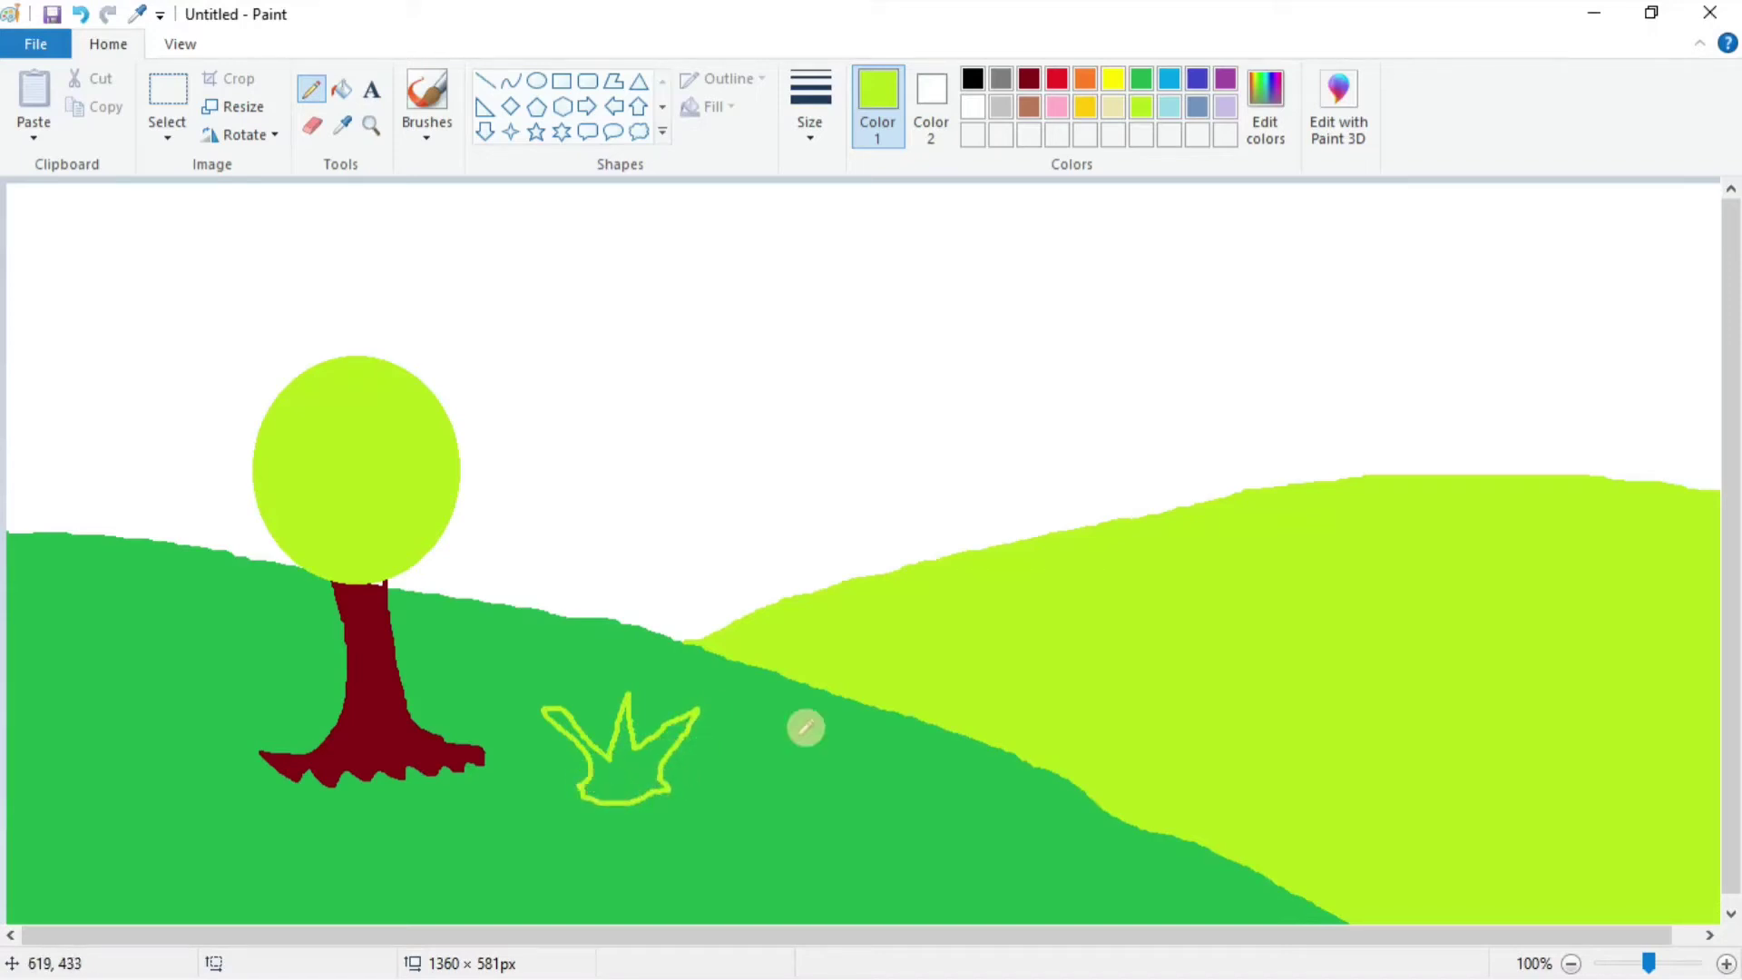
pyautogui.click(343, 91)
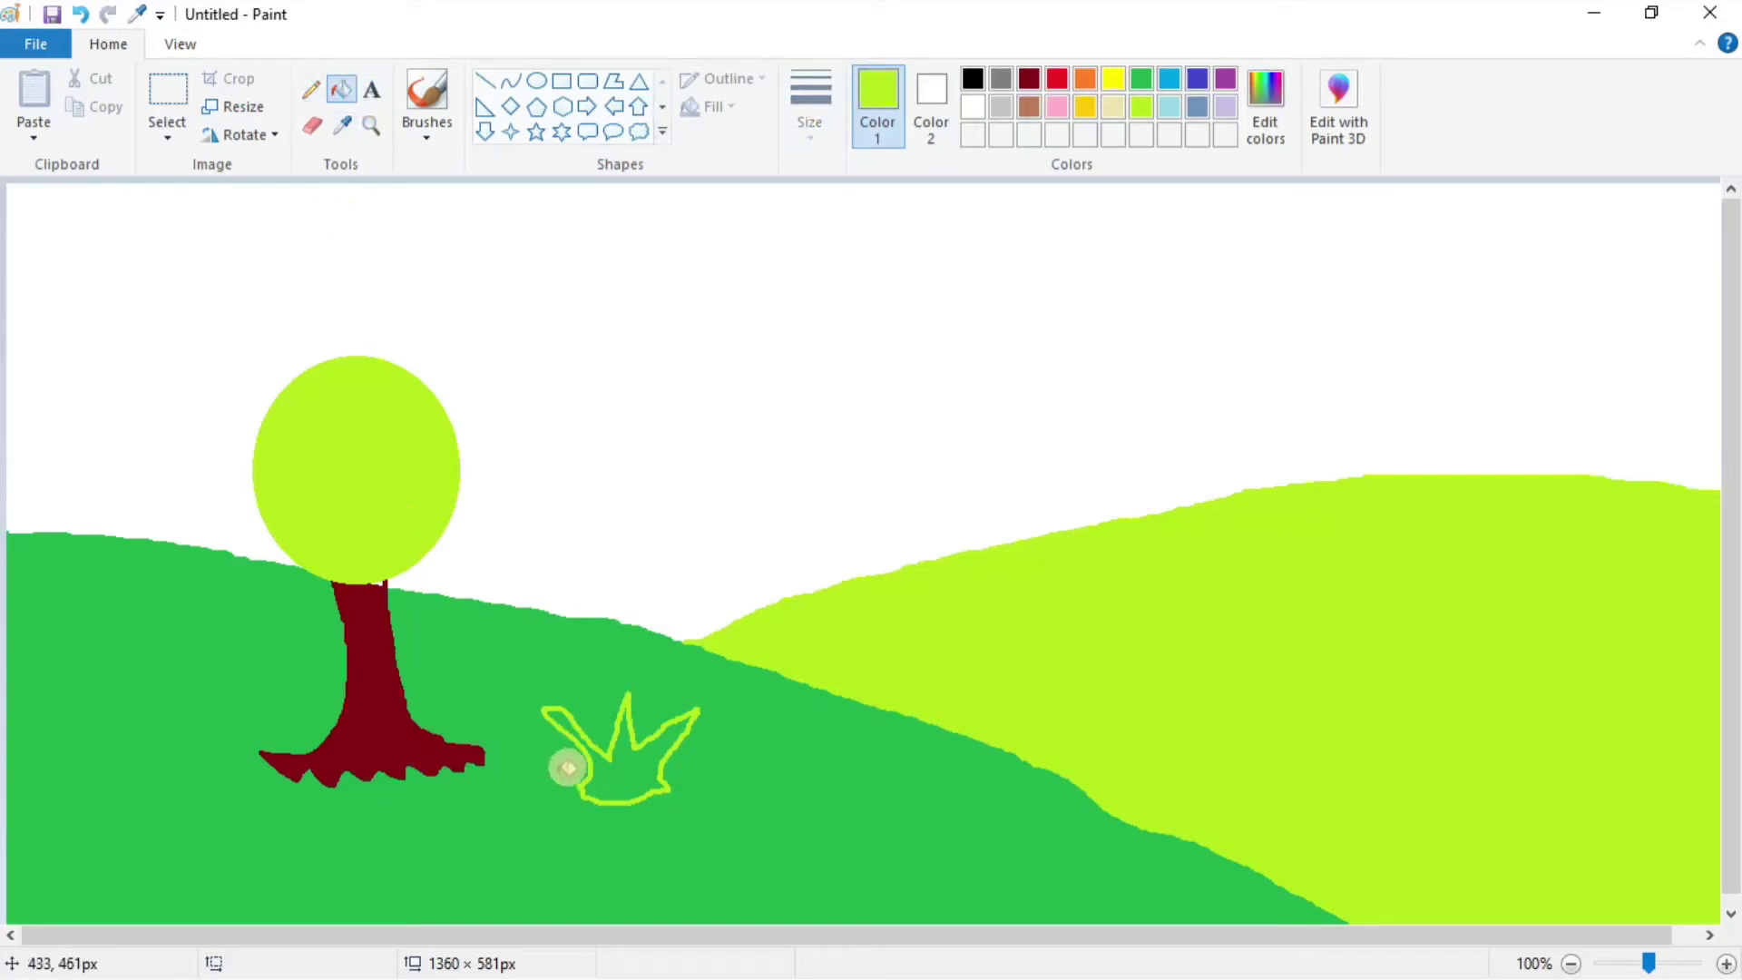
pyautogui.click(652, 755)
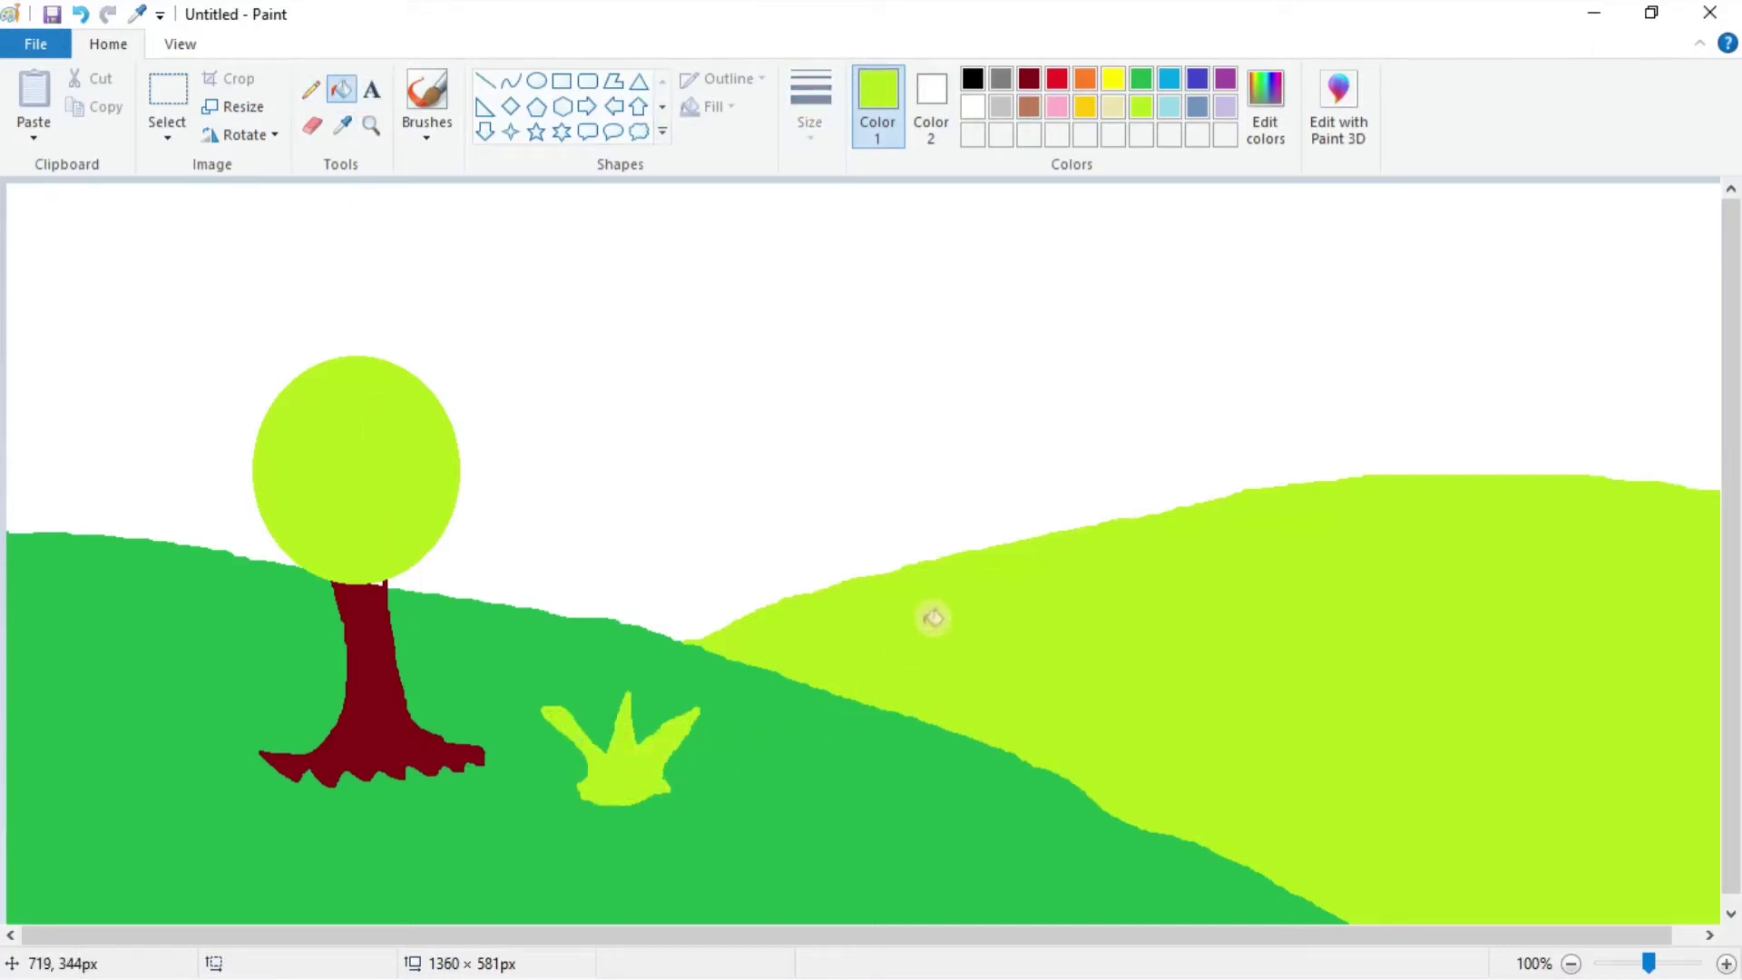
# Draw a brown Pencil outline of a second tree trunk with jagged roots and a short side branch on the lime hill.
pyautogui.click(311, 90)
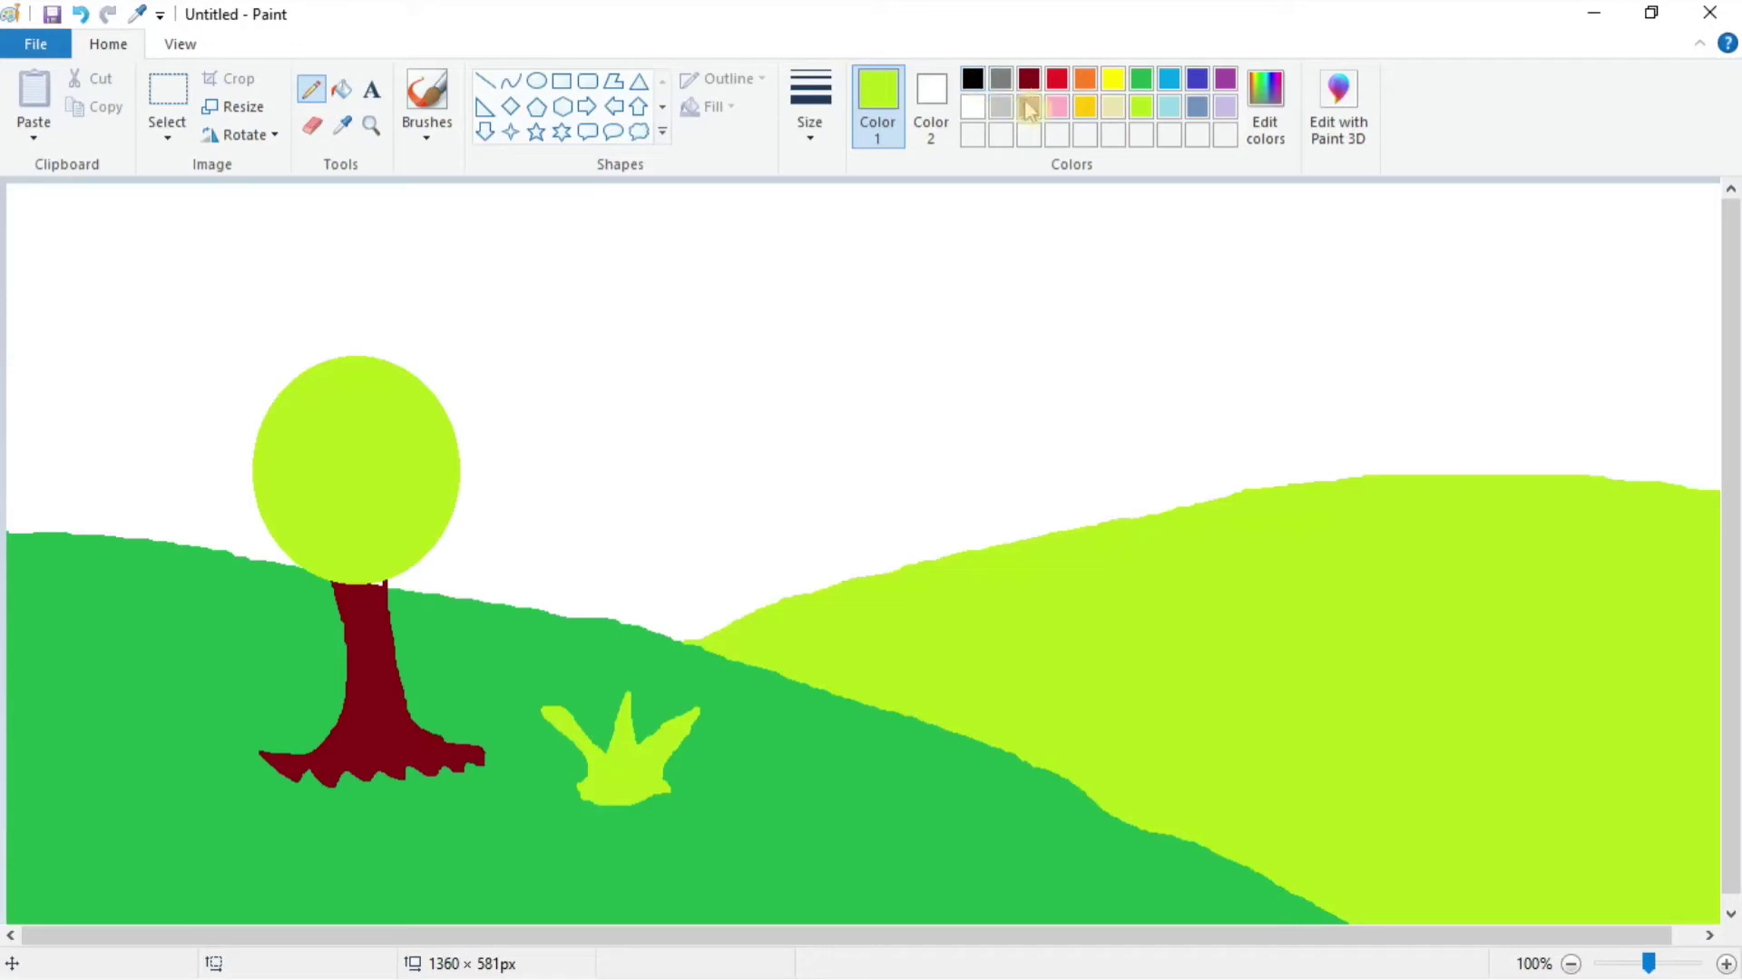
pyautogui.click(1031, 111)
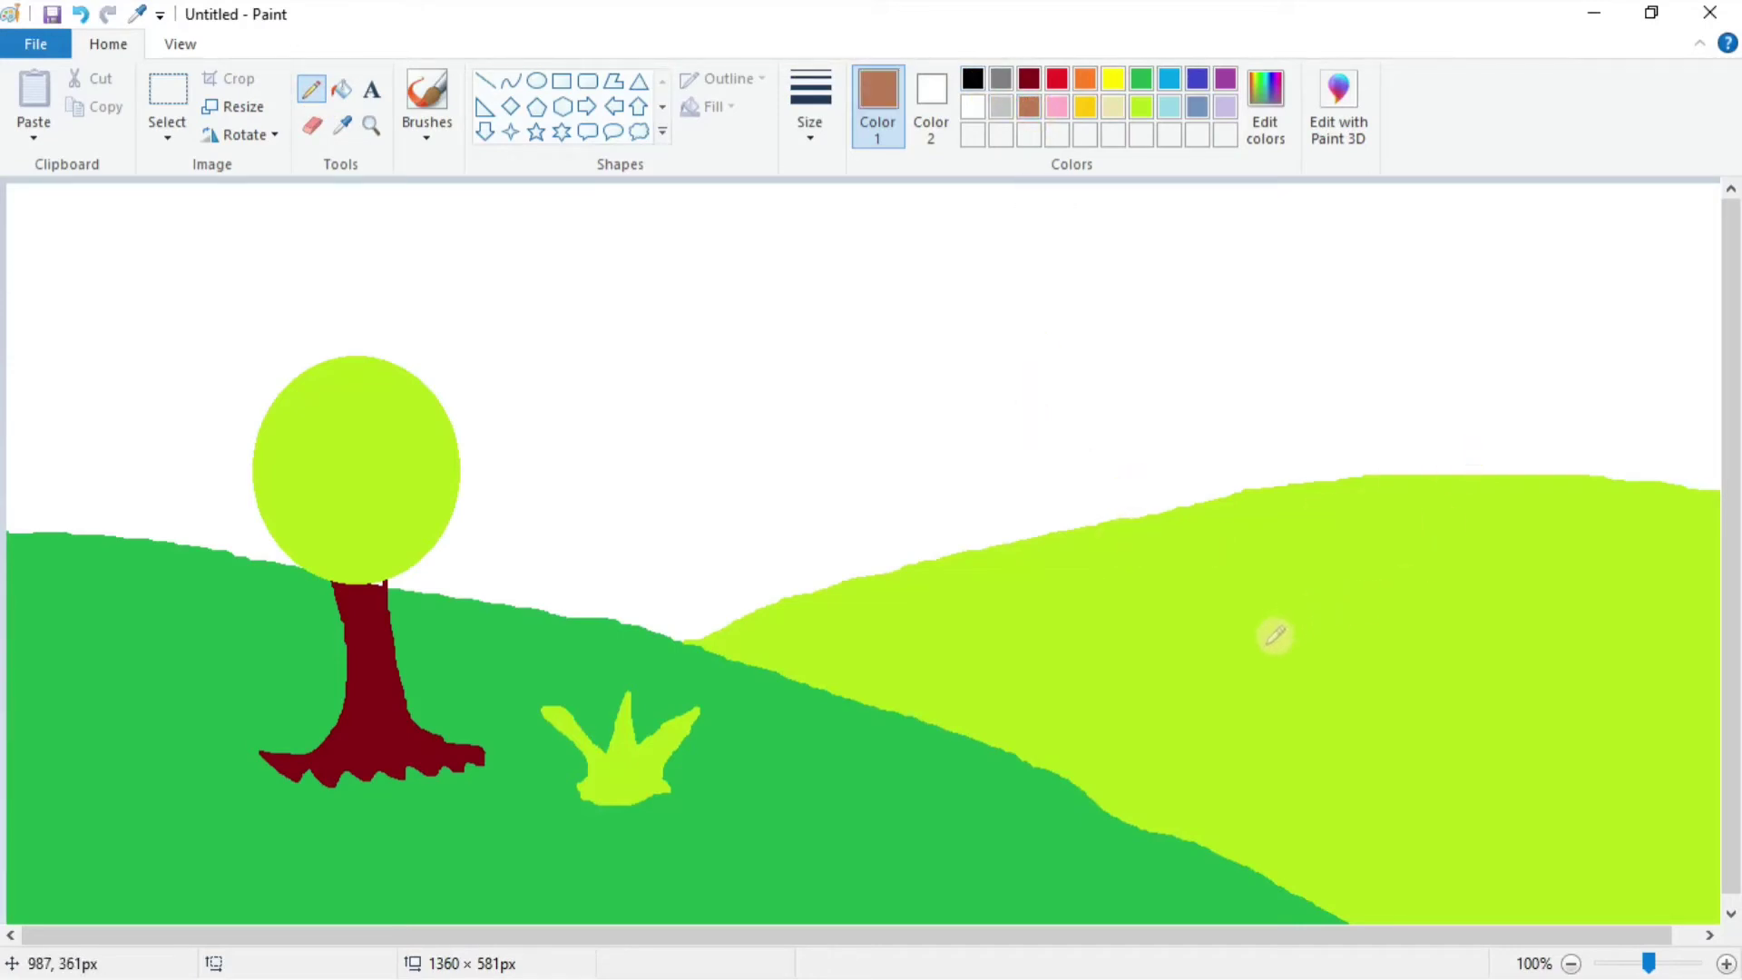
pyautogui.moveTo(1274, 663)
pyautogui.mouseDown()
pyautogui.moveTo(1339, 651)
pyautogui.moveTo(1353, 605)
pyautogui.moveTo(1289, 456)
pyautogui.mouseUp()
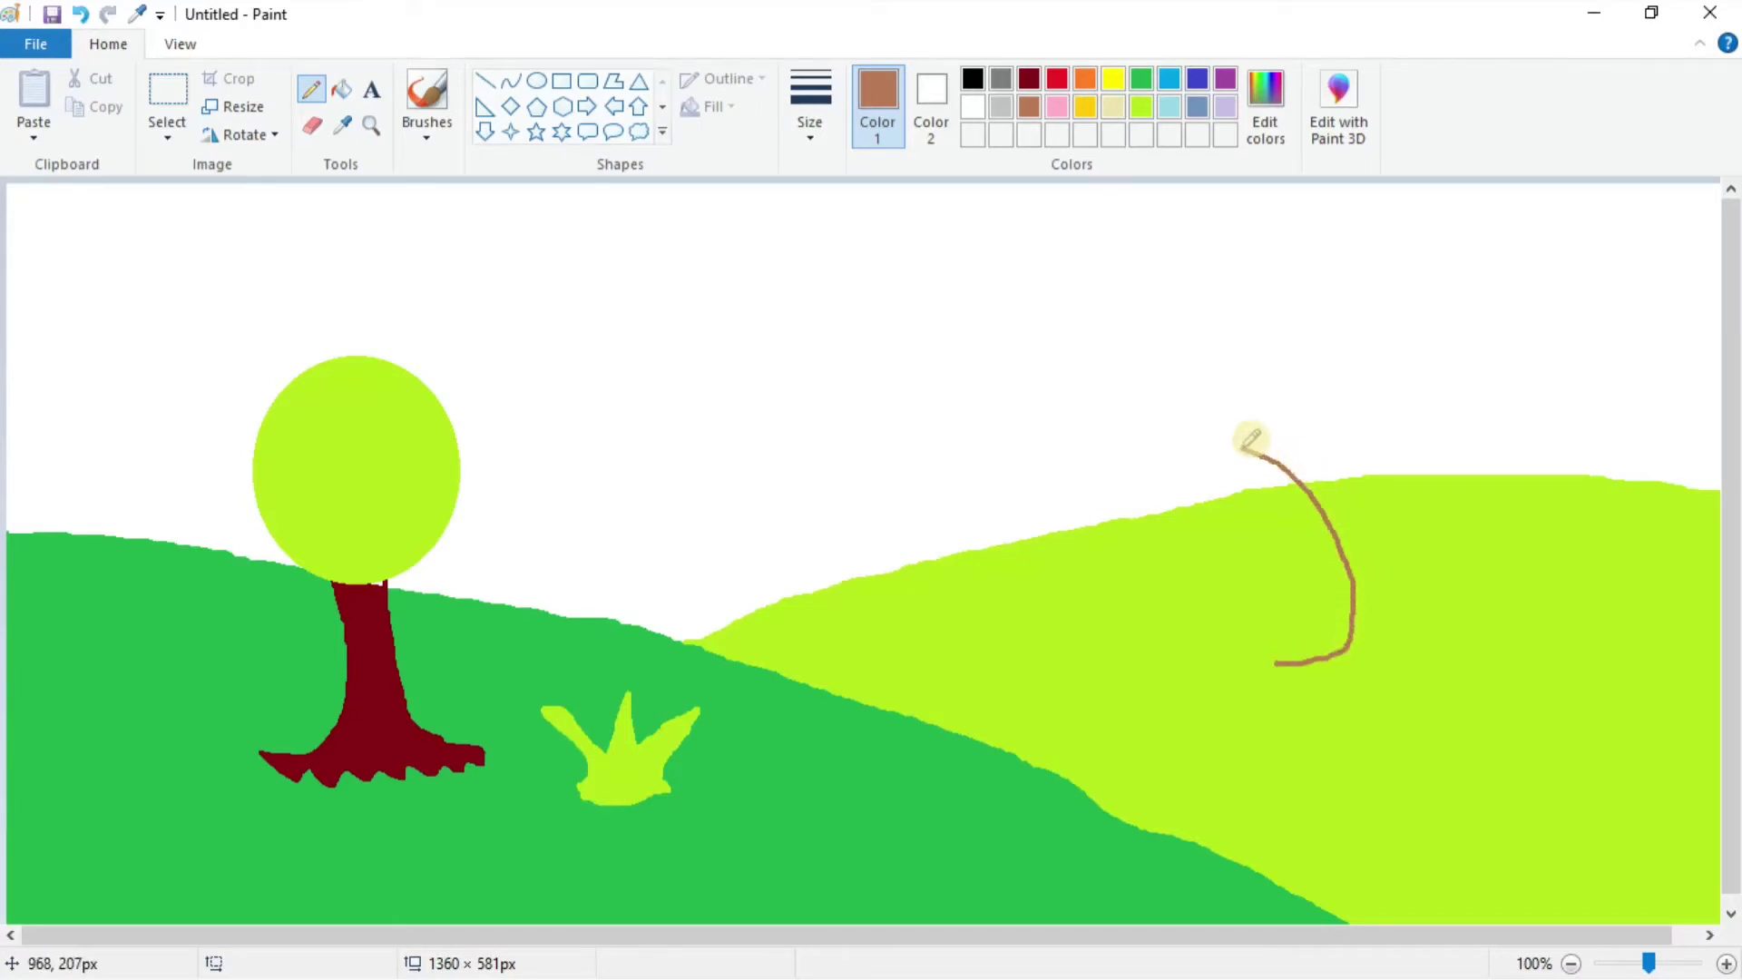
pyautogui.moveTo(1244, 448); pyautogui.dragTo(1240, 447)
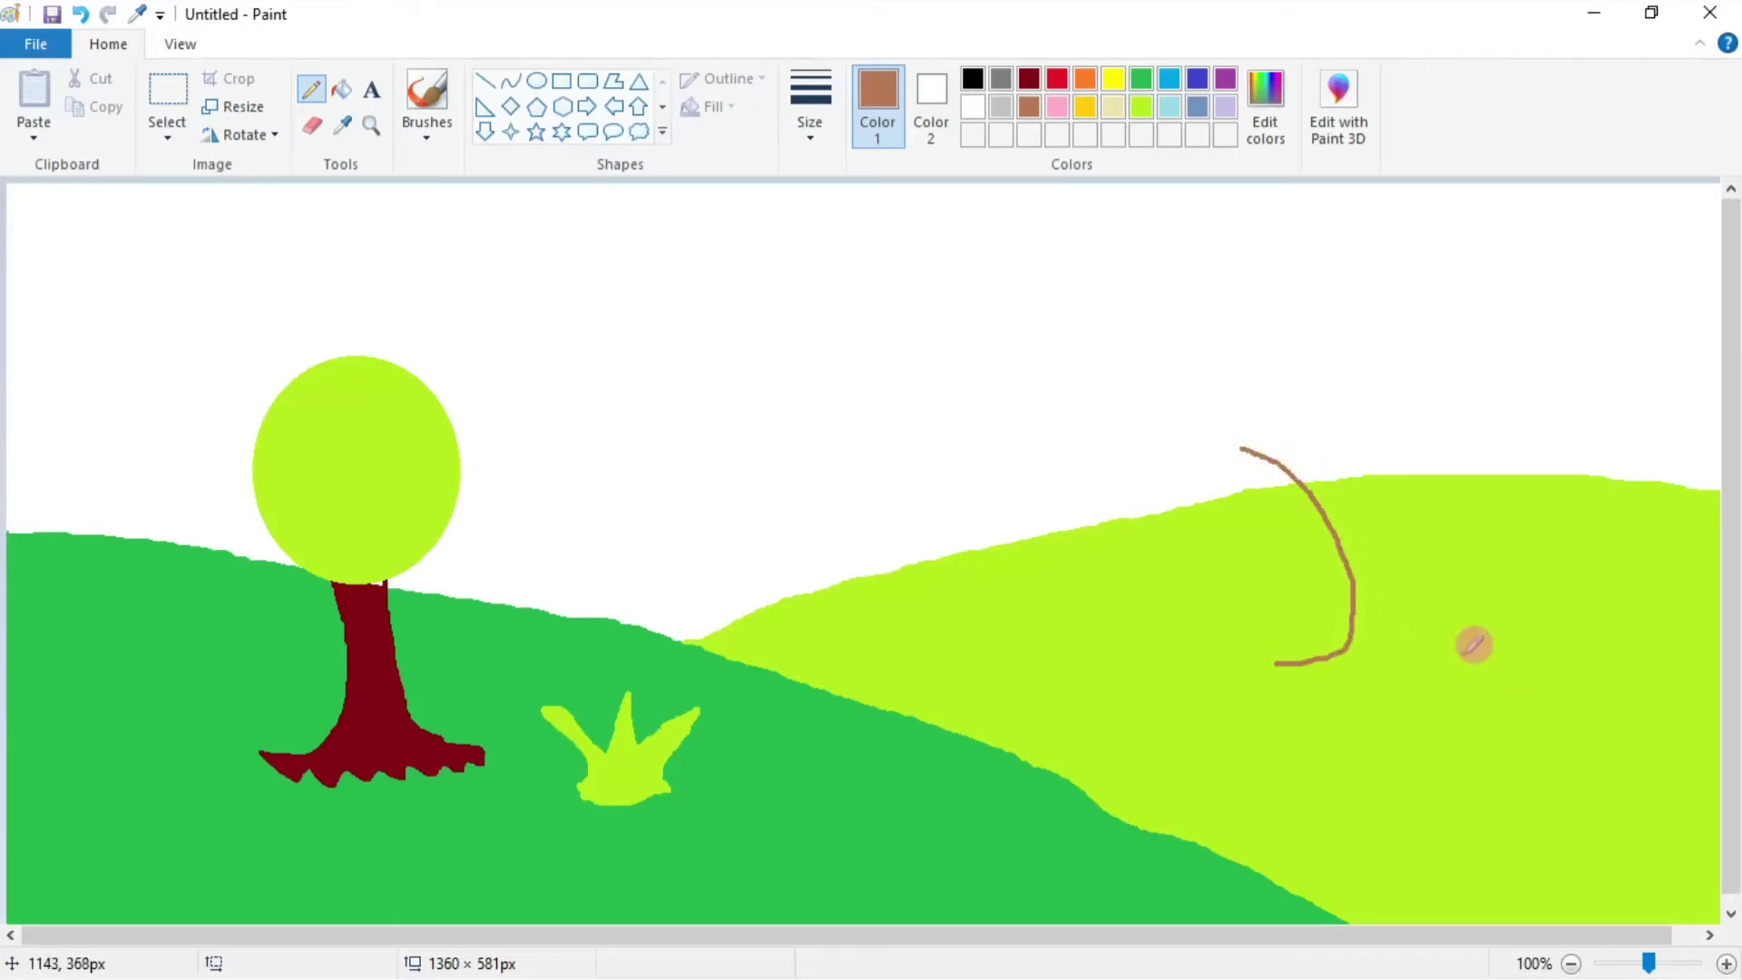
pyautogui.moveTo(1473, 645)
pyautogui.mouseDown()
pyautogui.moveTo(1414, 612)
pyautogui.moveTo(1400, 502)
pyautogui.moveTo(1463, 513)
pyautogui.moveTo(1479, 484)
pyautogui.moveTo(1389, 471)
pyautogui.moveTo(1404, 415)
pyautogui.mouseUp()
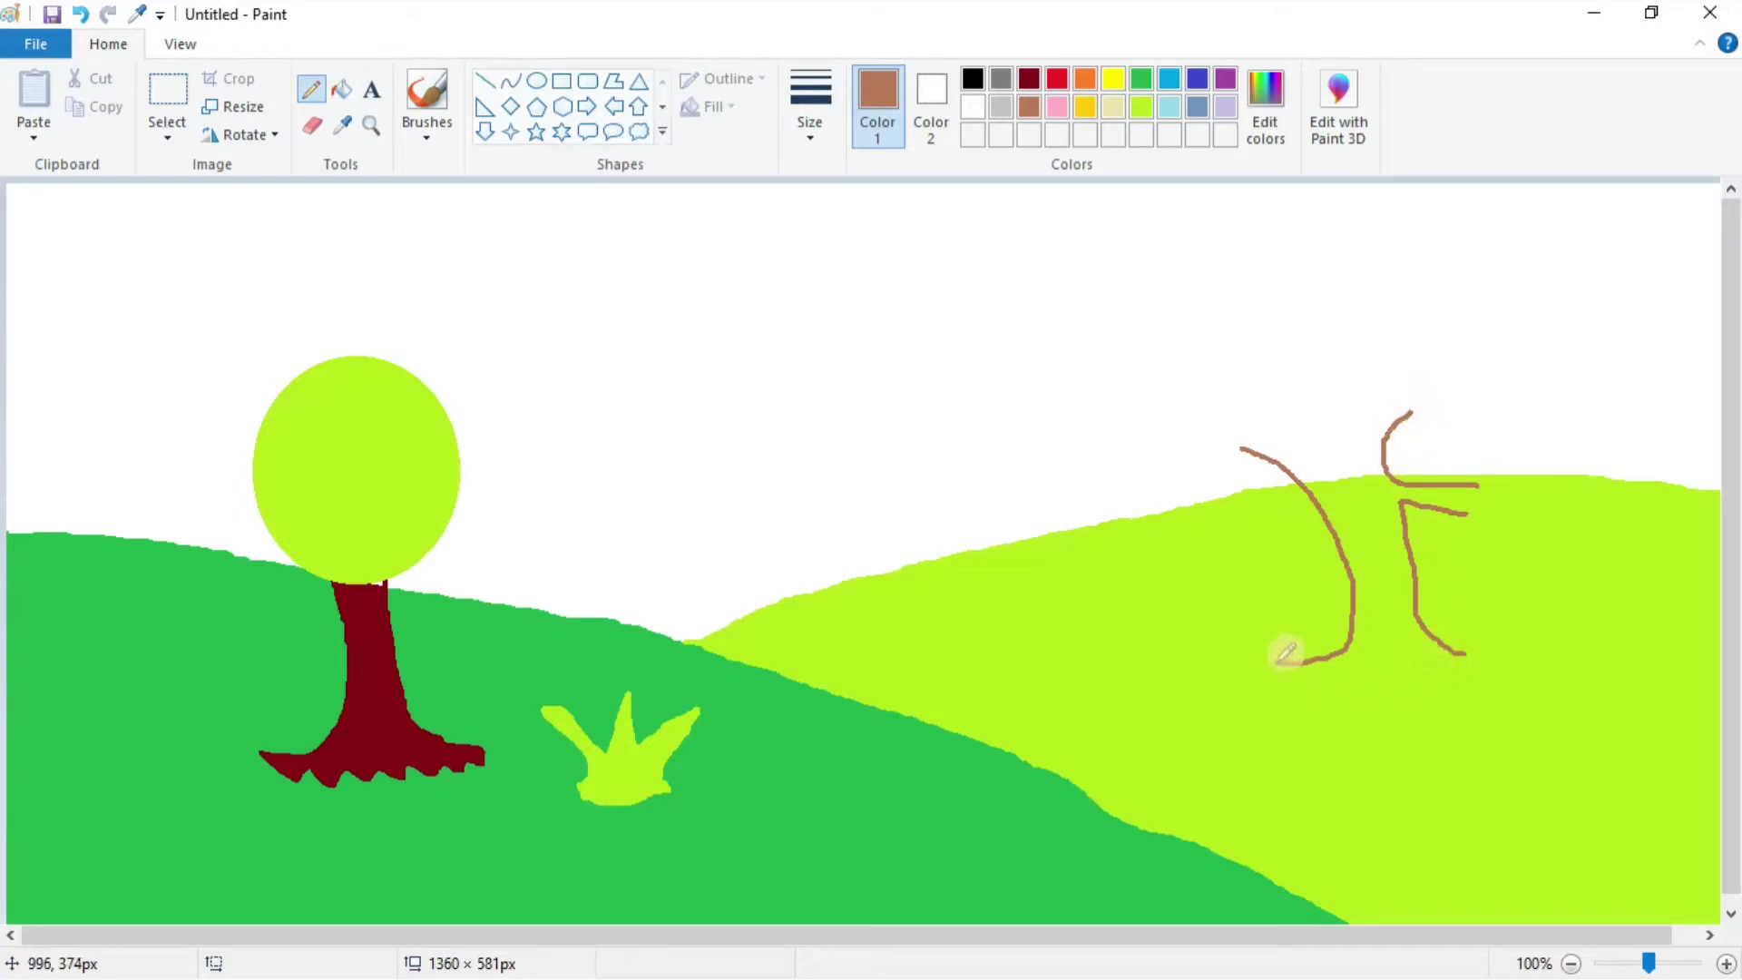
pyautogui.moveTo(1286, 651)
pyautogui.mouseDown()
pyautogui.moveTo(1321, 681)
pyautogui.moveTo(1334, 665)
pyautogui.moveTo(1400, 679)
pyautogui.moveTo(1466, 649)
pyautogui.mouseUp()
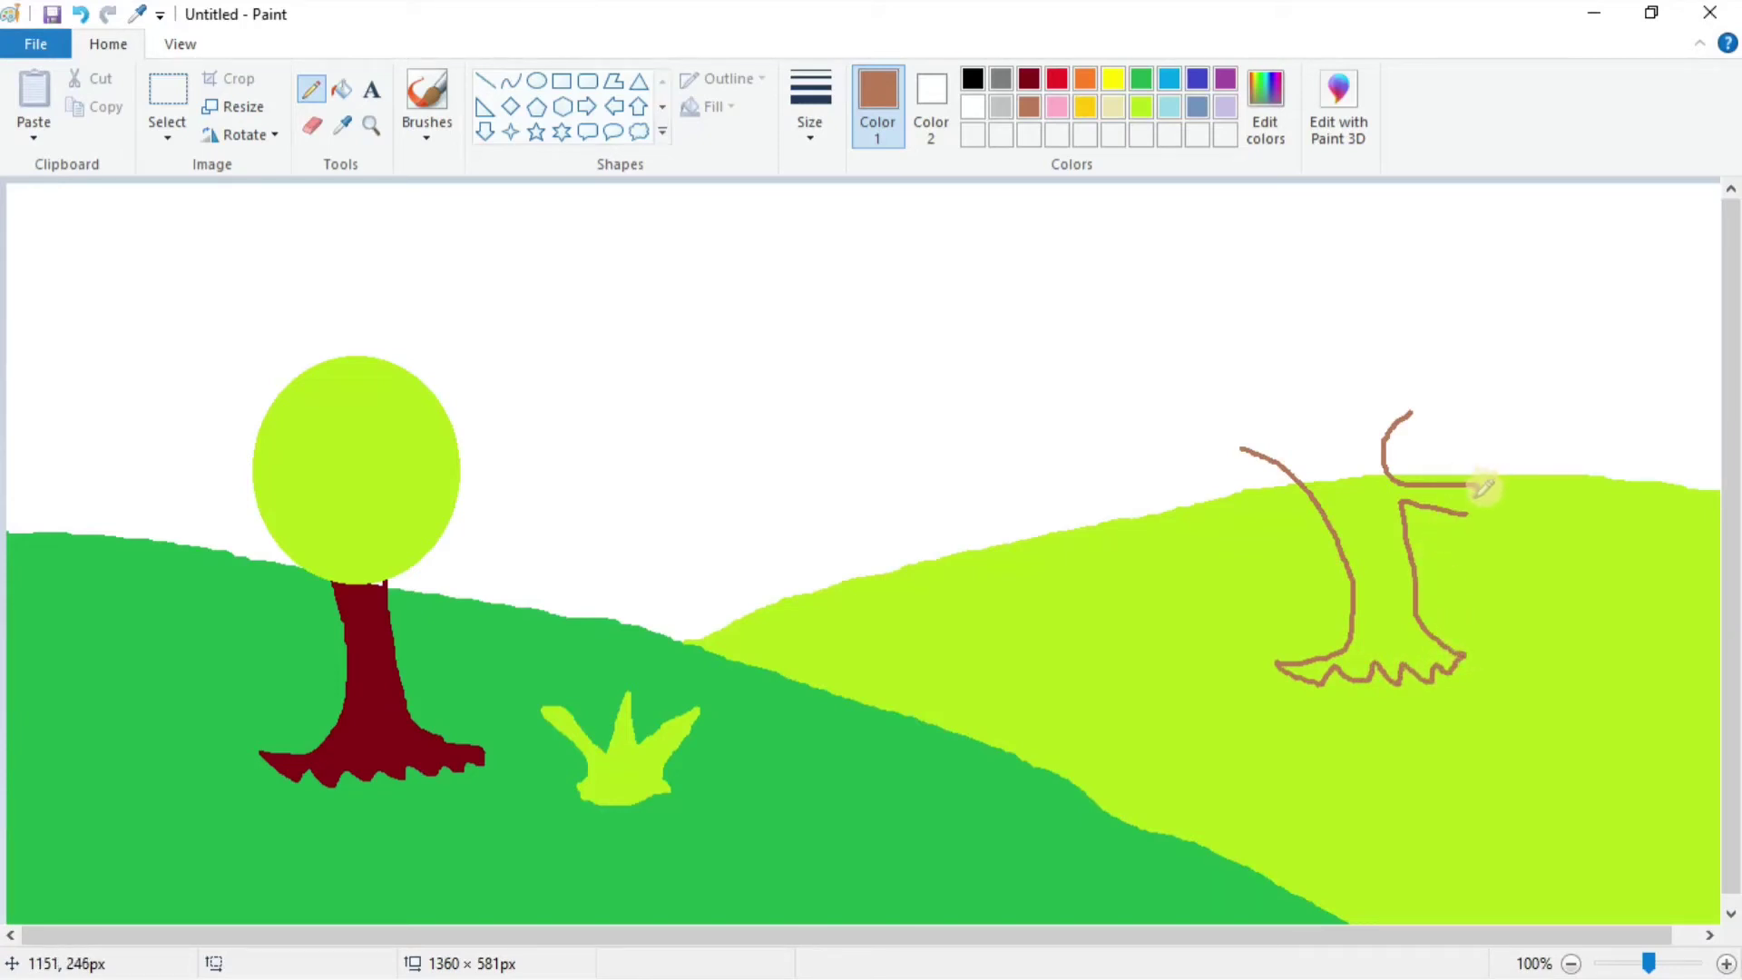
pyautogui.moveTo(1477, 502); pyautogui.dragTo(1479, 487)
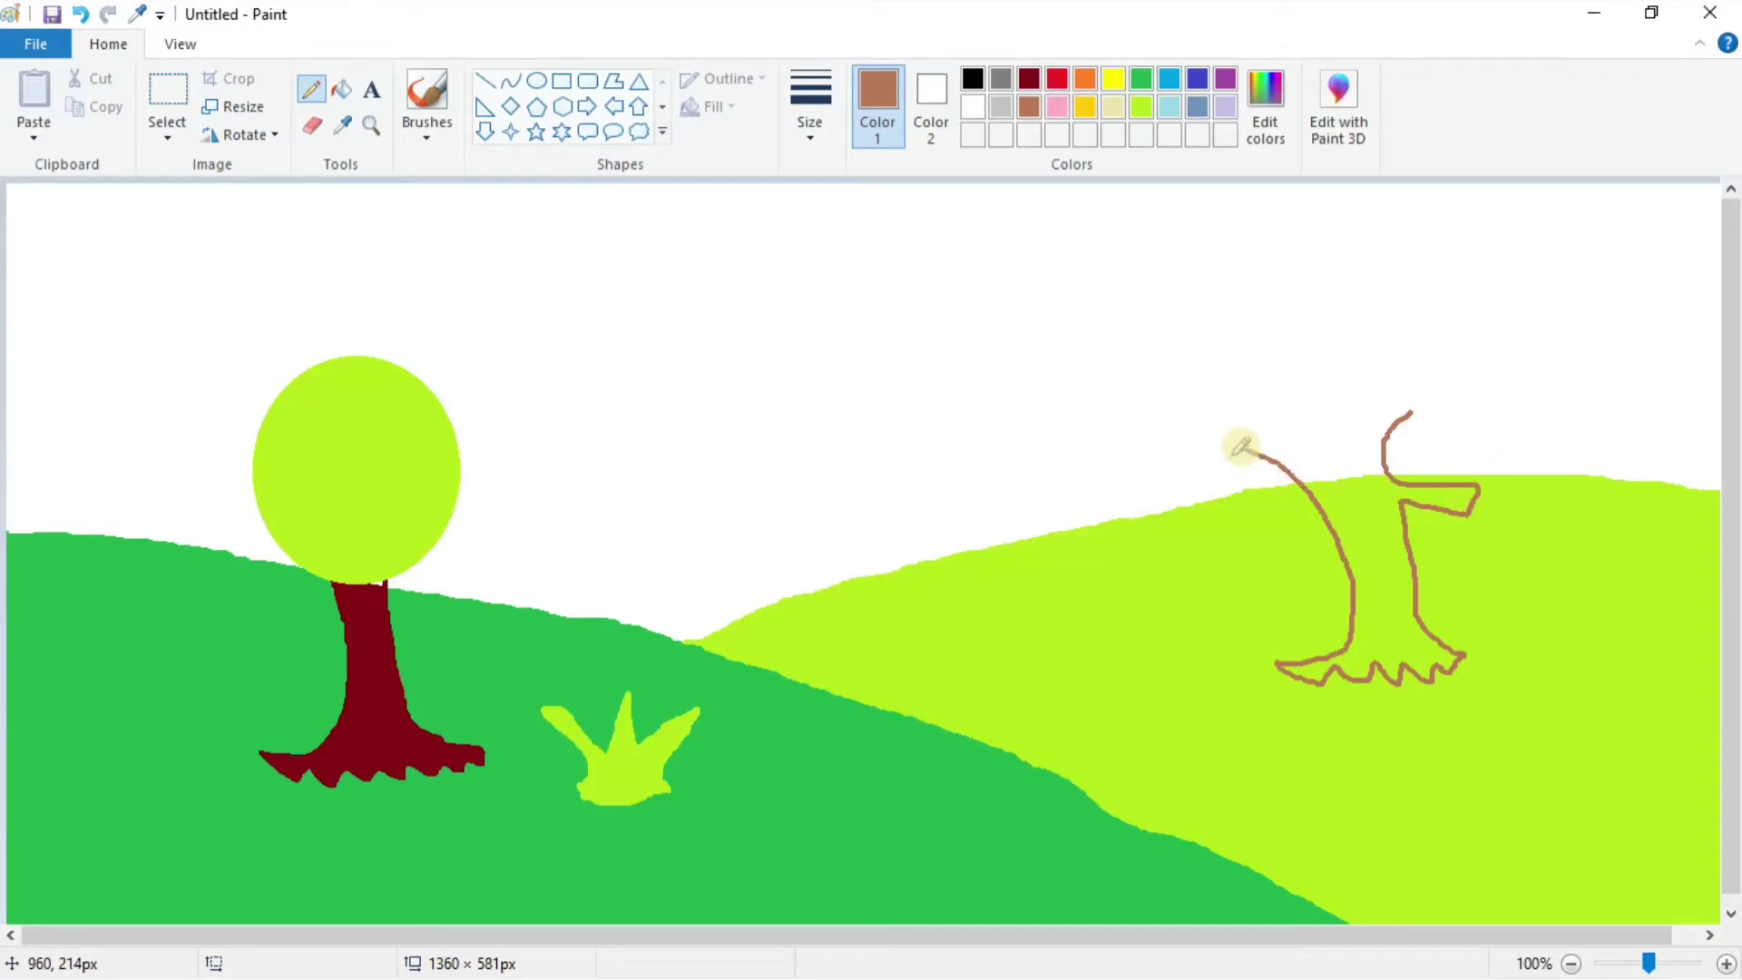
pyautogui.moveTo(1248, 446); pyautogui.dragTo(1404, 415)
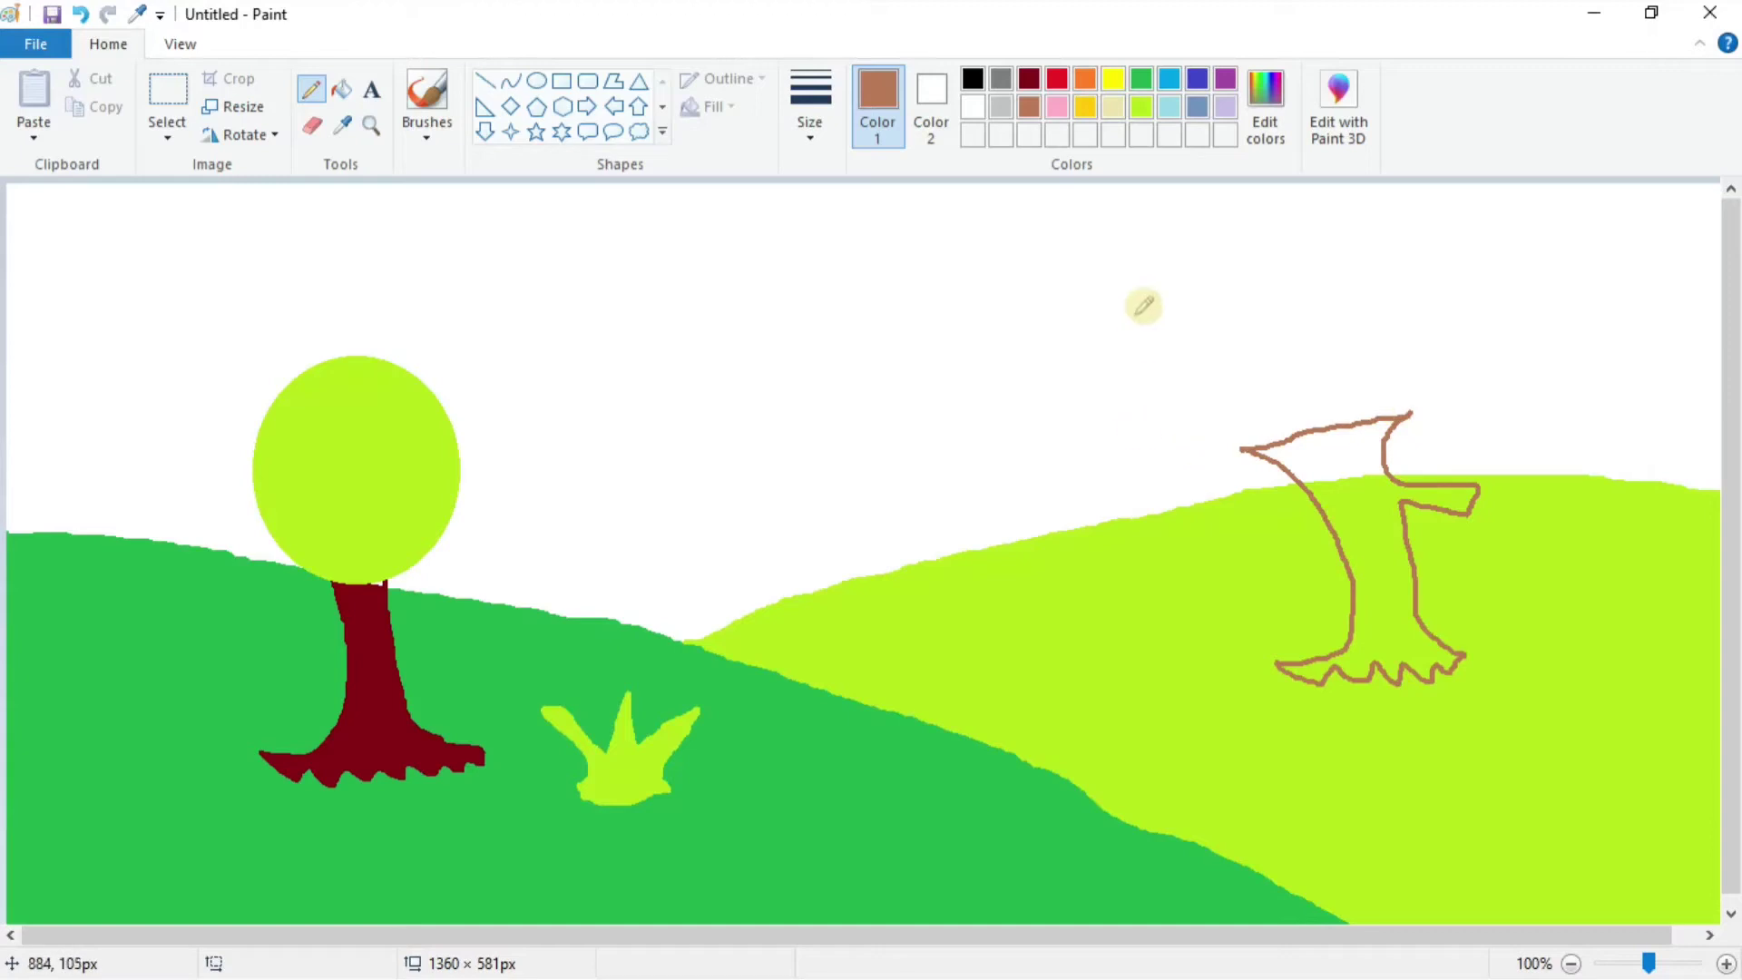
# Draw a green oval about 211 × 216 px over the upper end of the brown trunk outline as its crown.
pyautogui.click(539, 82)
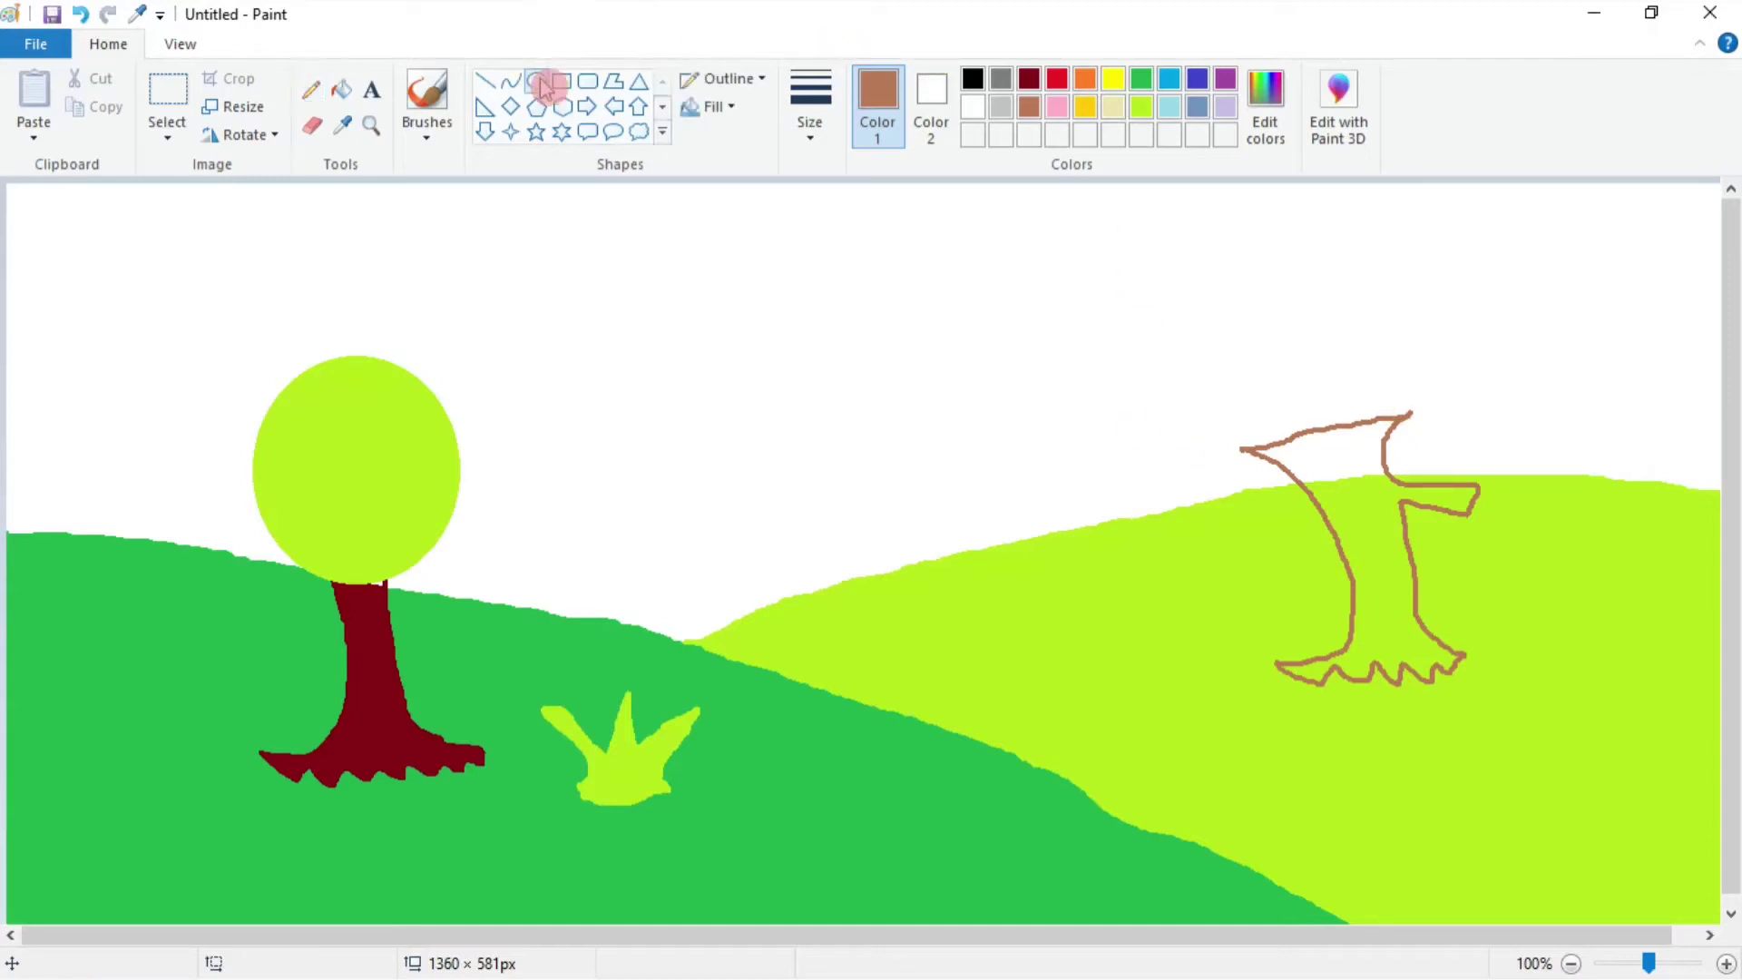
pyautogui.click(1142, 84)
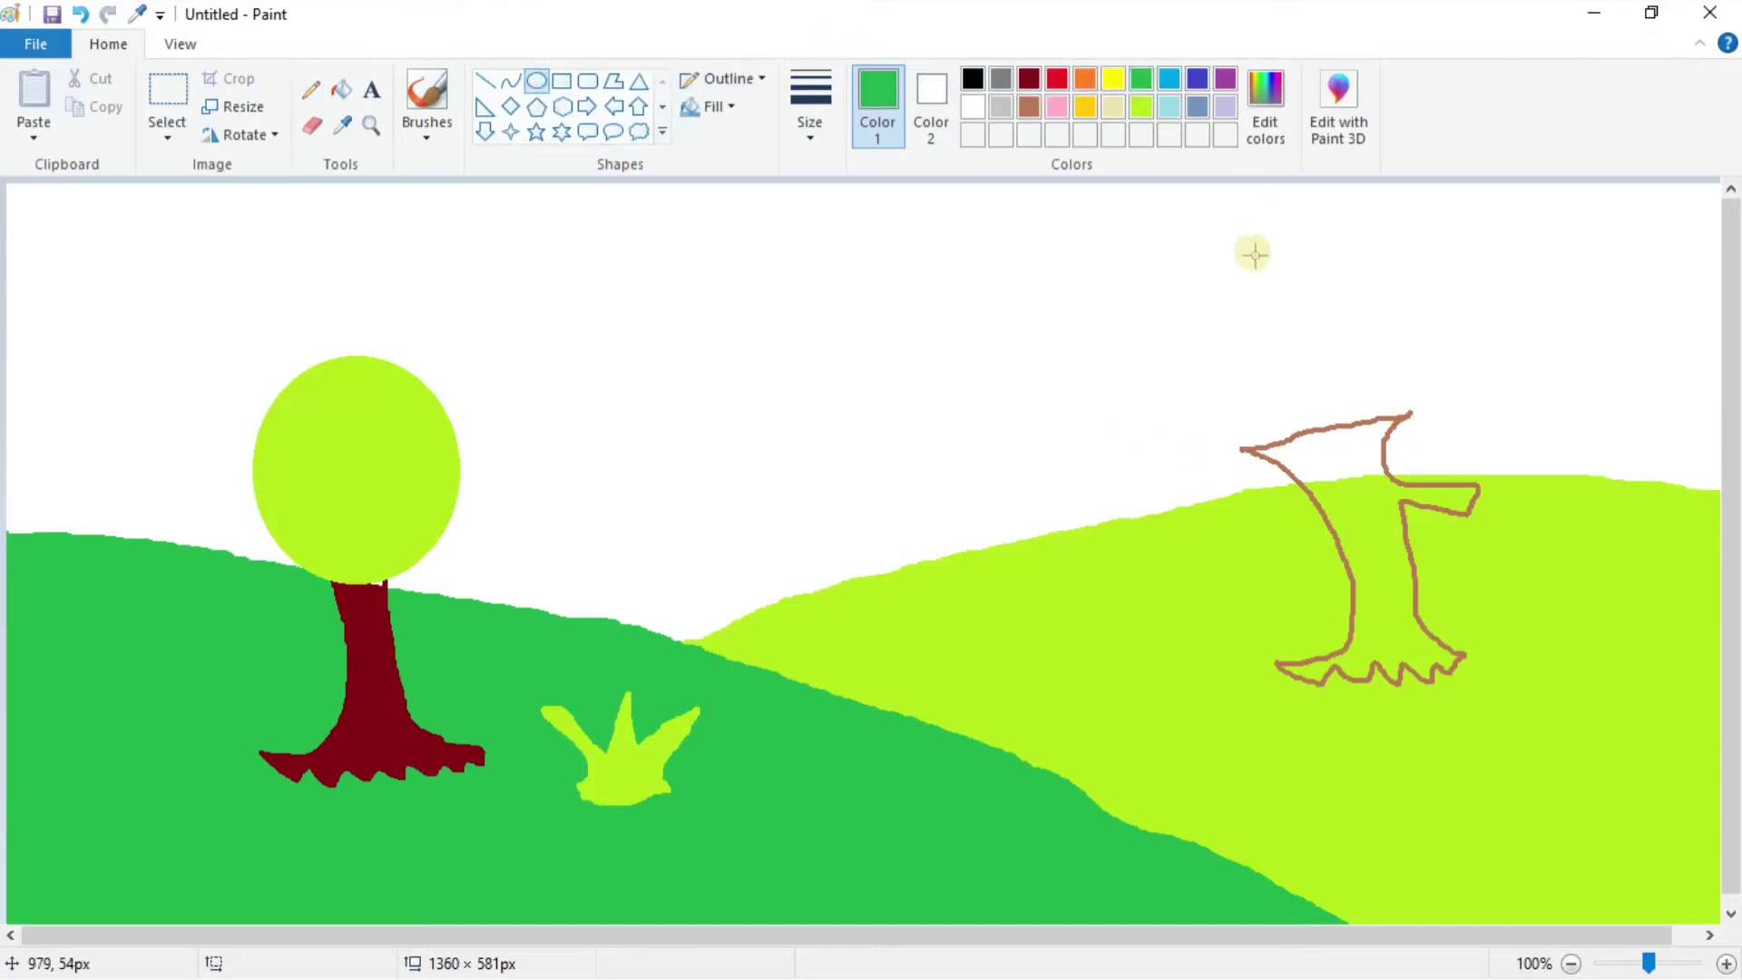
pyautogui.moveTo(1154, 249); pyautogui.dragTo(1469, 497)
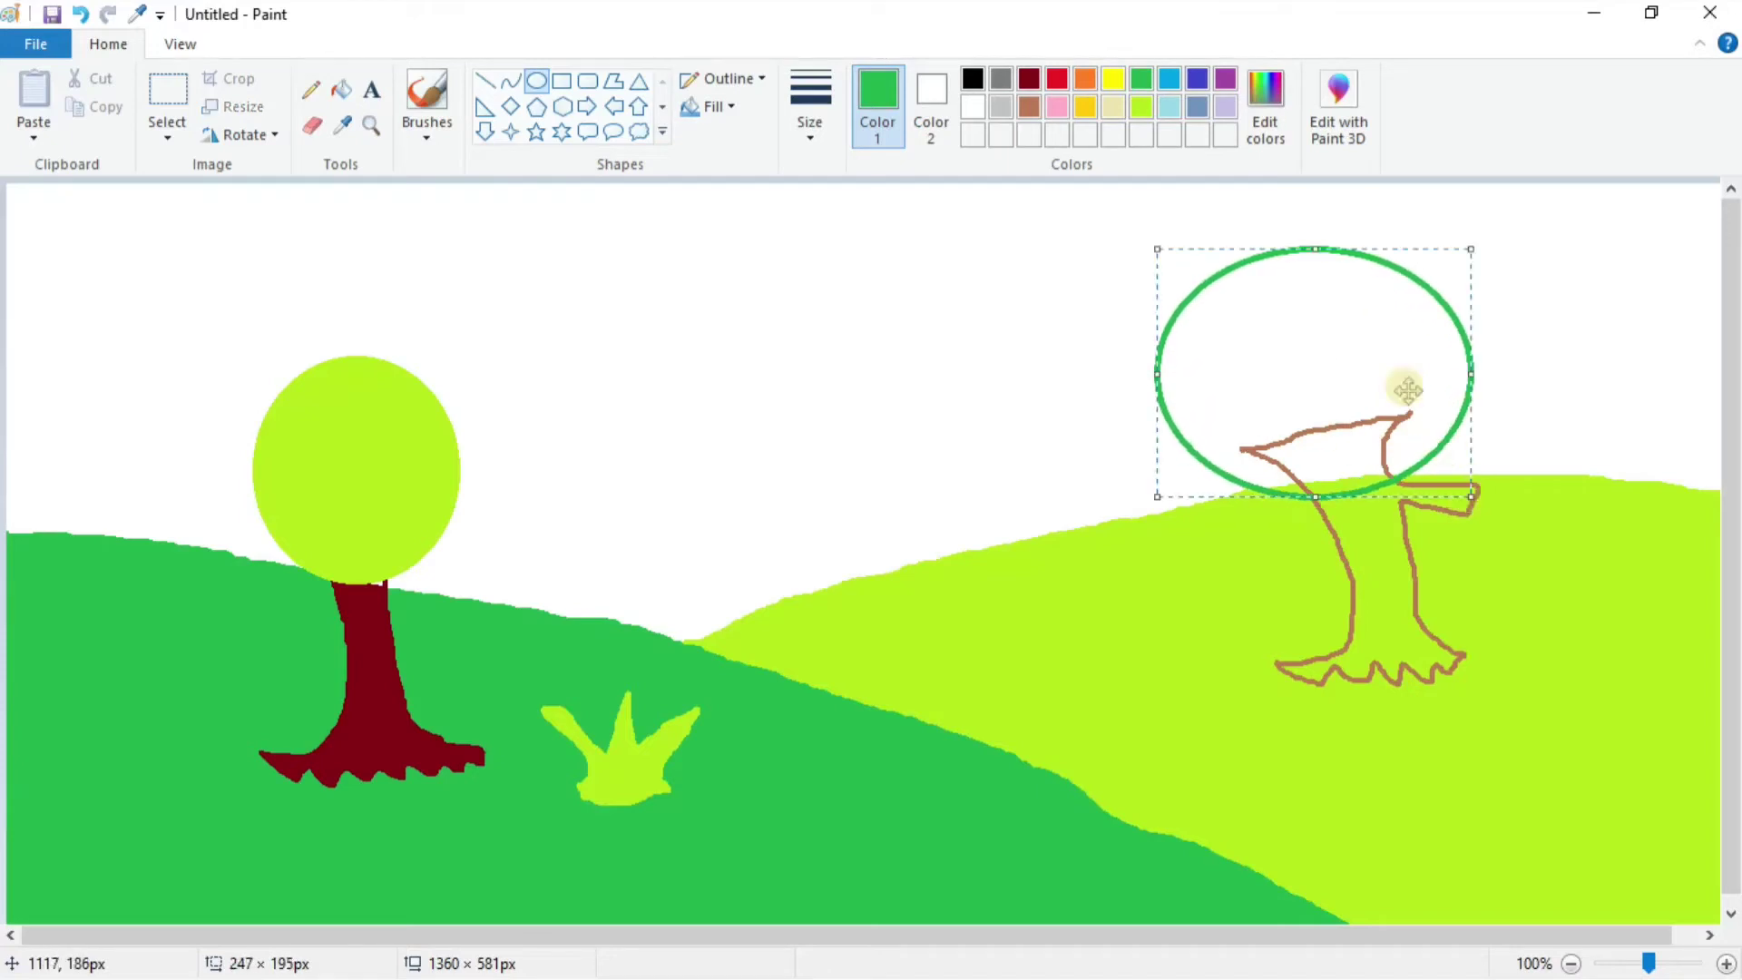
pyautogui.moveTo(1318, 242); pyautogui.dragTo(1314, 222)
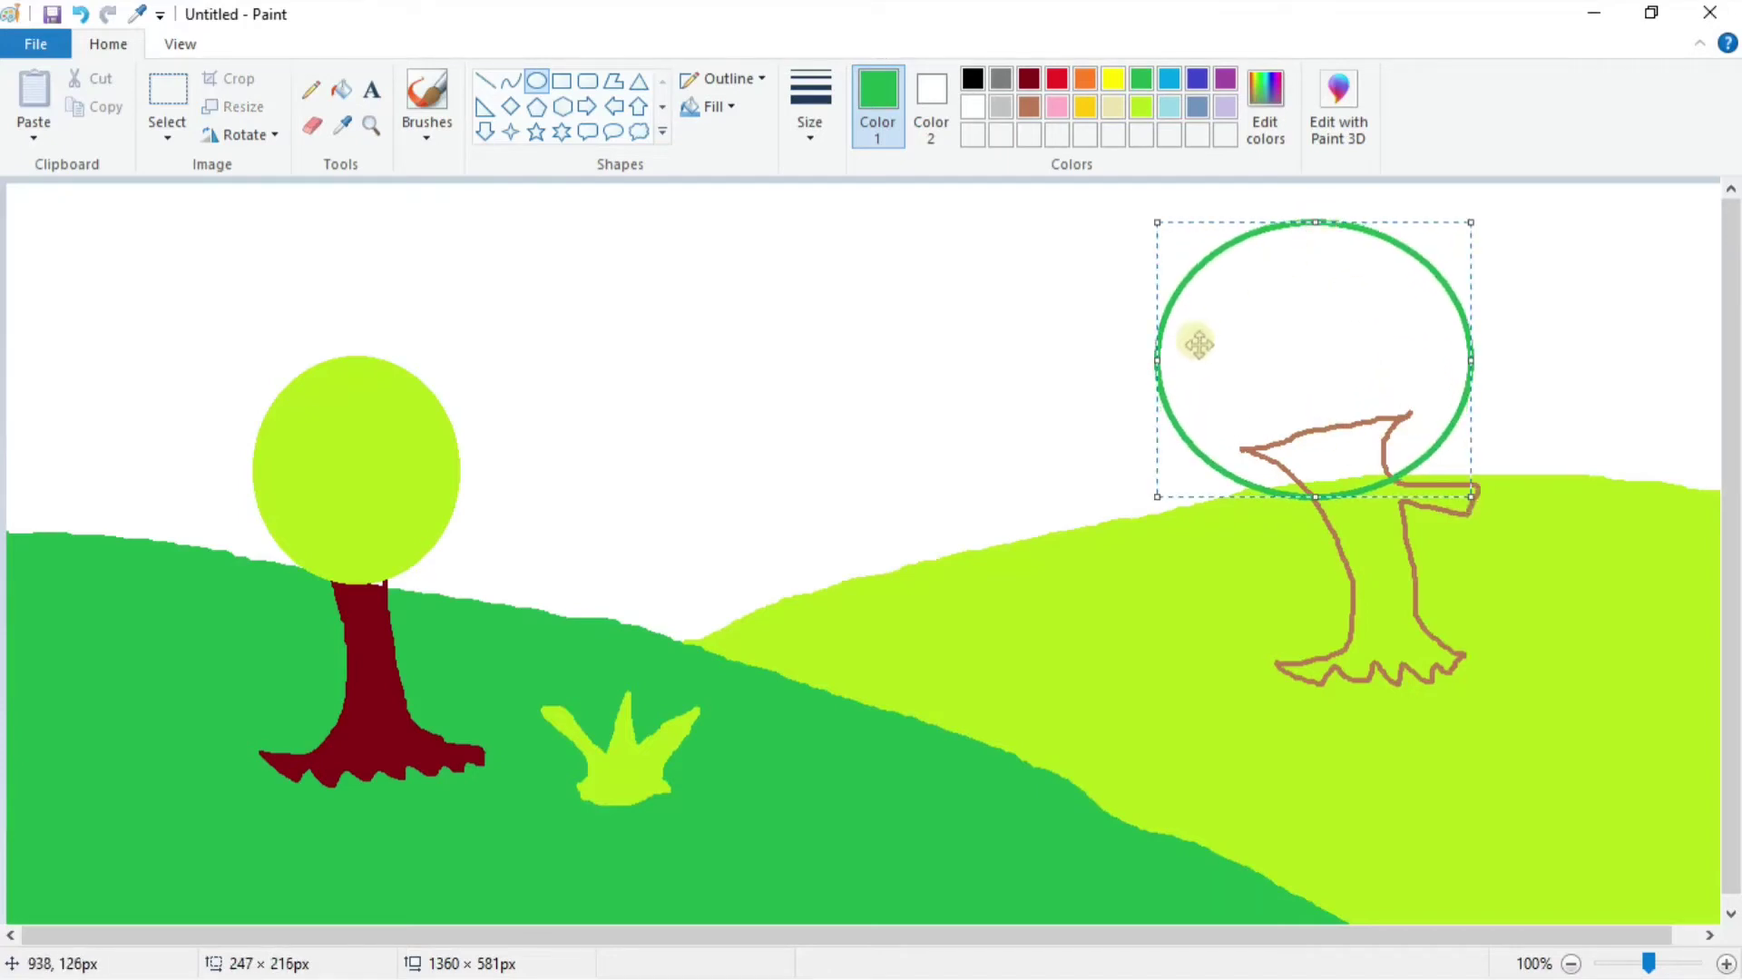
pyautogui.moveTo(1154, 362); pyautogui.dragTo(1188, 362)
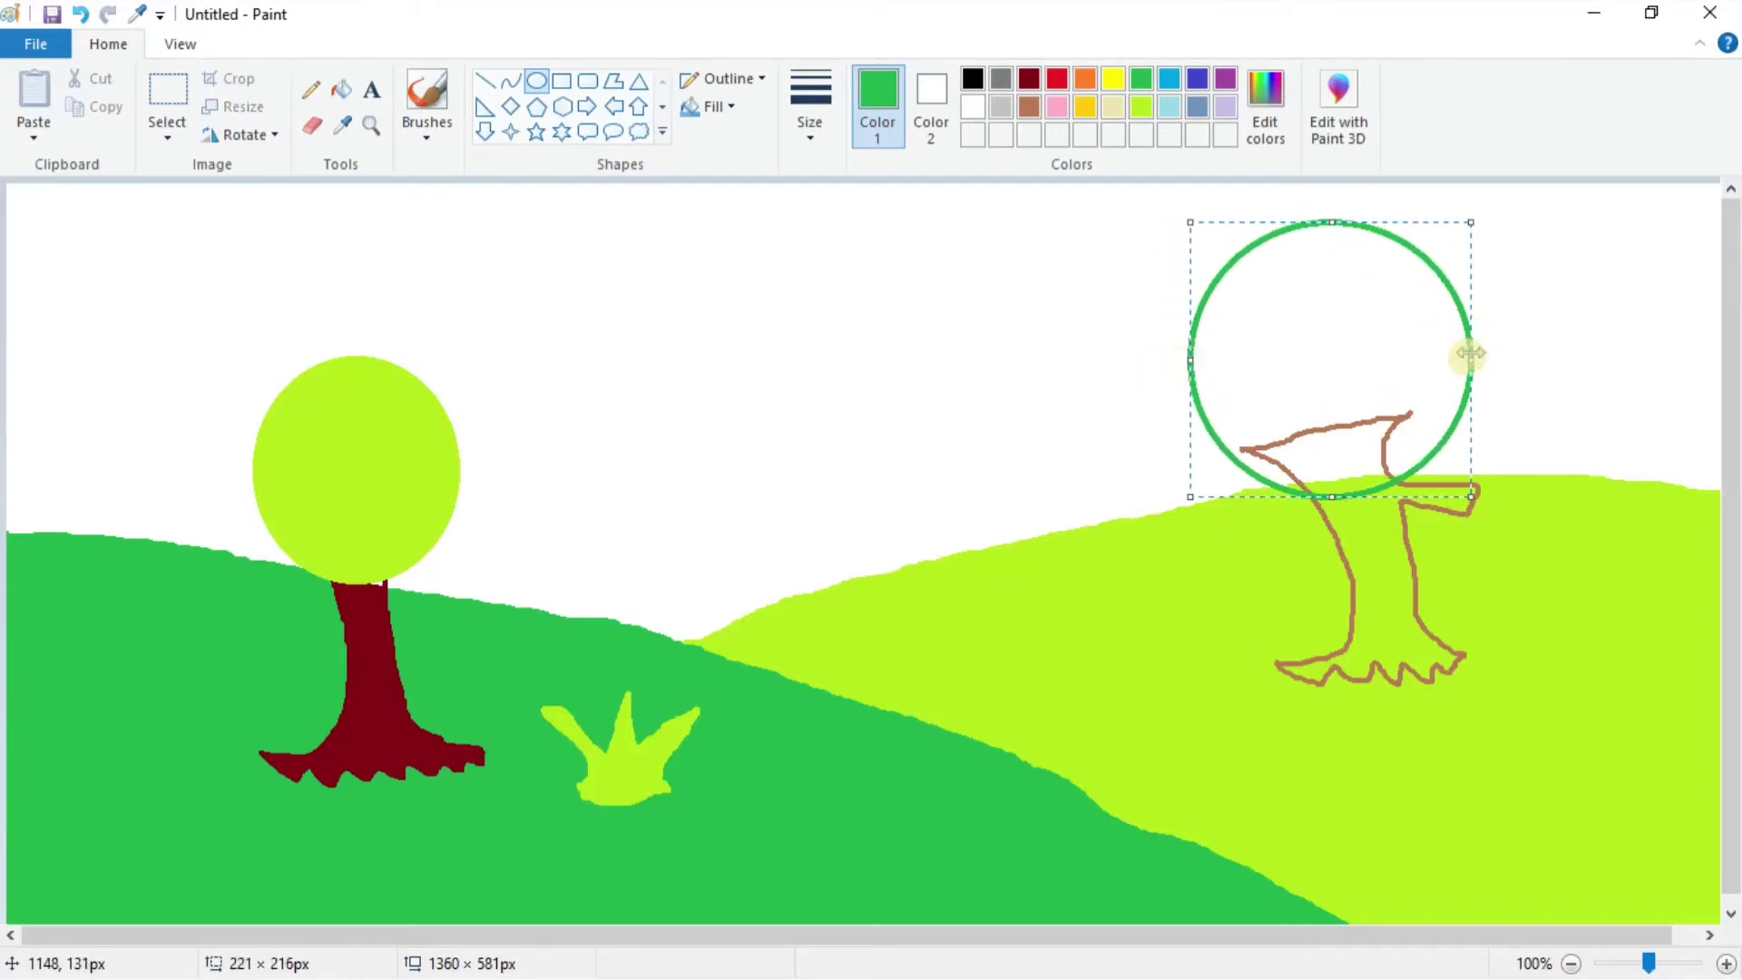
pyautogui.moveTo(1470, 359); pyautogui.dragTo(1457, 359)
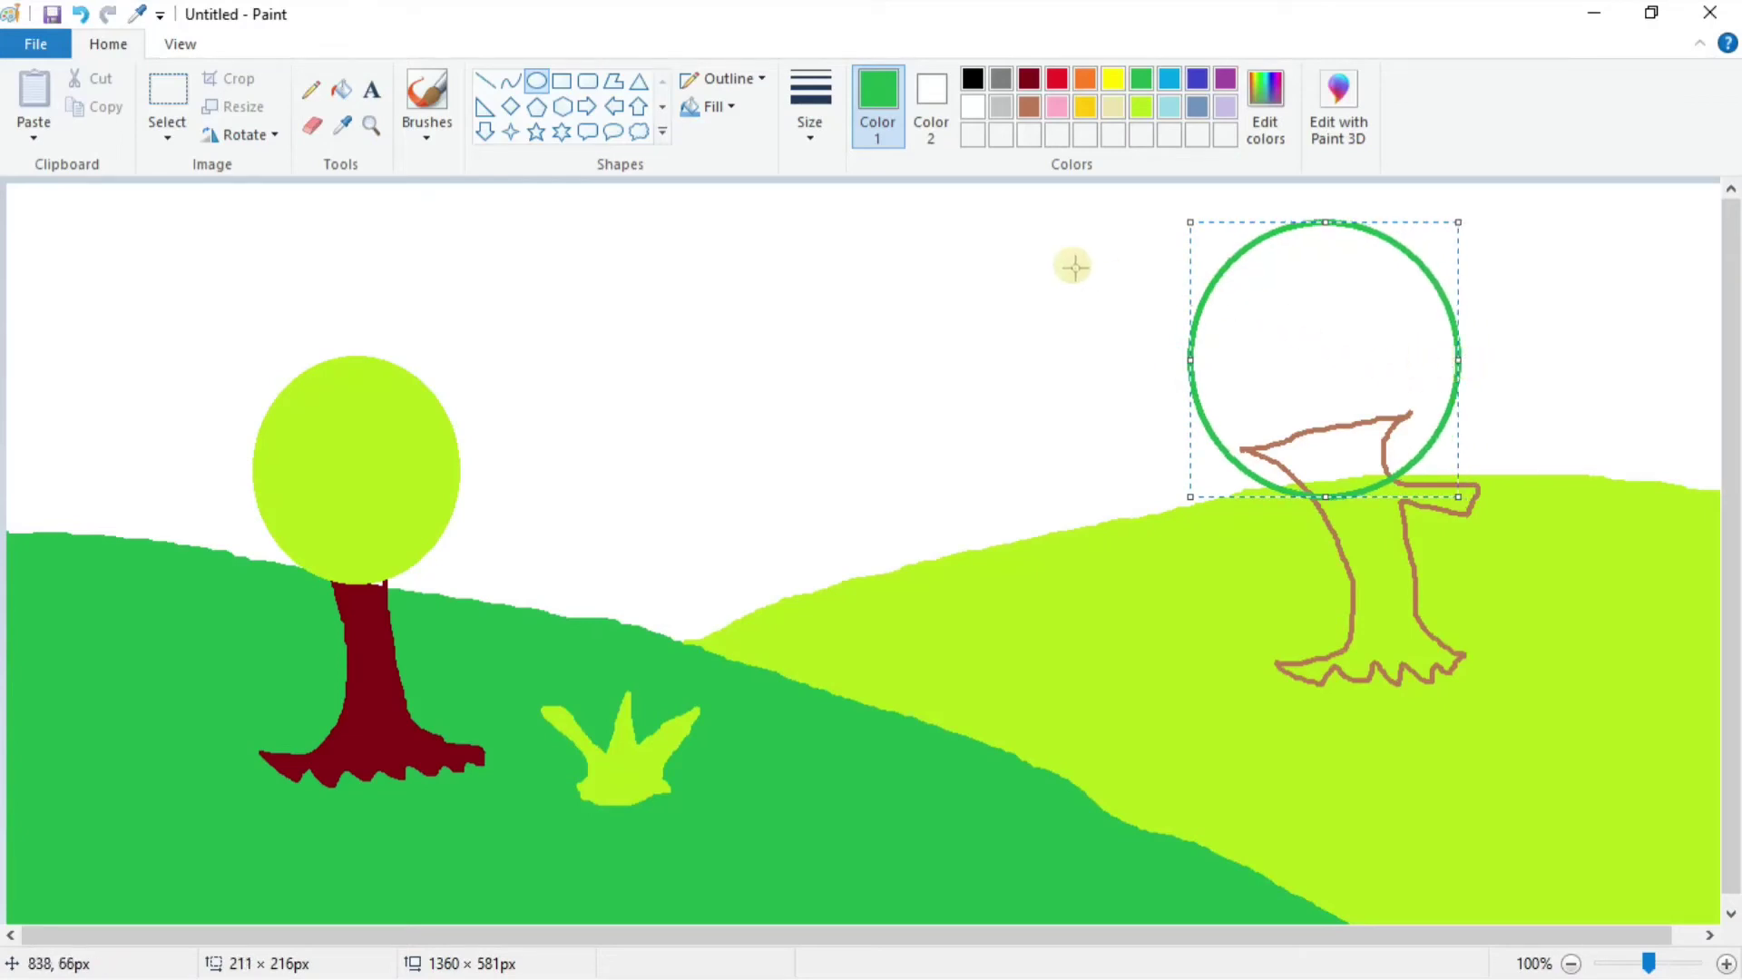
# Fill the whole large crown with green, including the trunk lines enclosed by the oval.
pyautogui.click(348, 91)
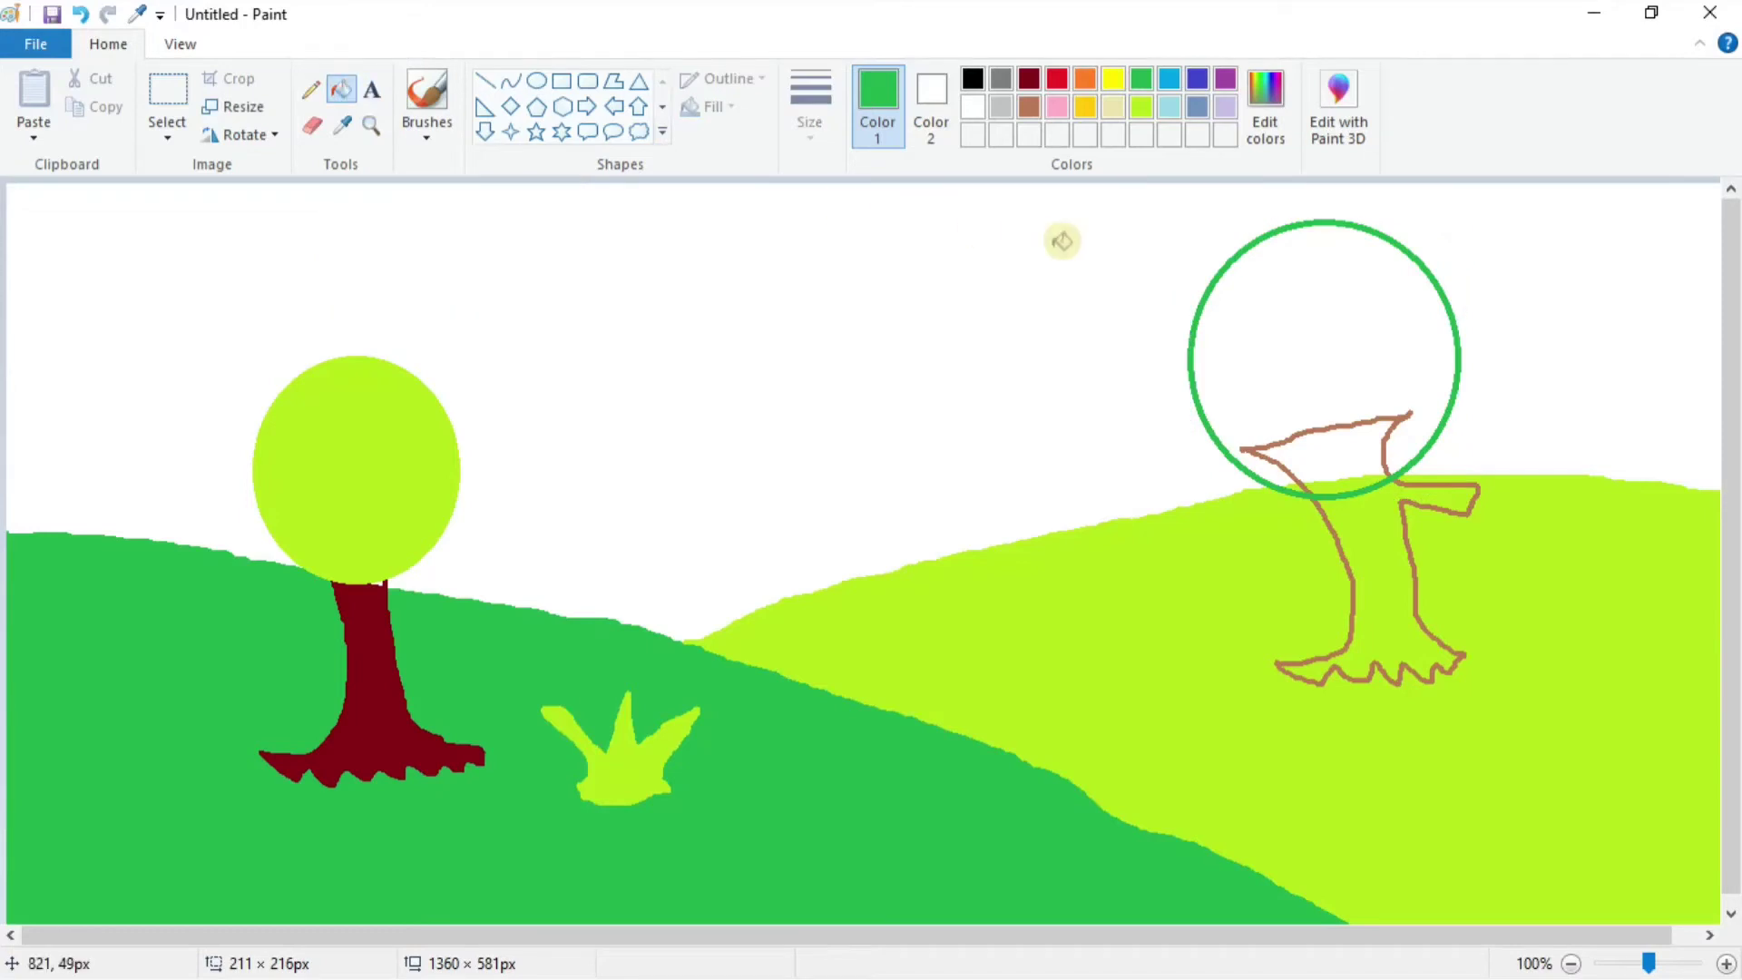
pyautogui.click(1318, 283)
pyautogui.click(1368, 454)
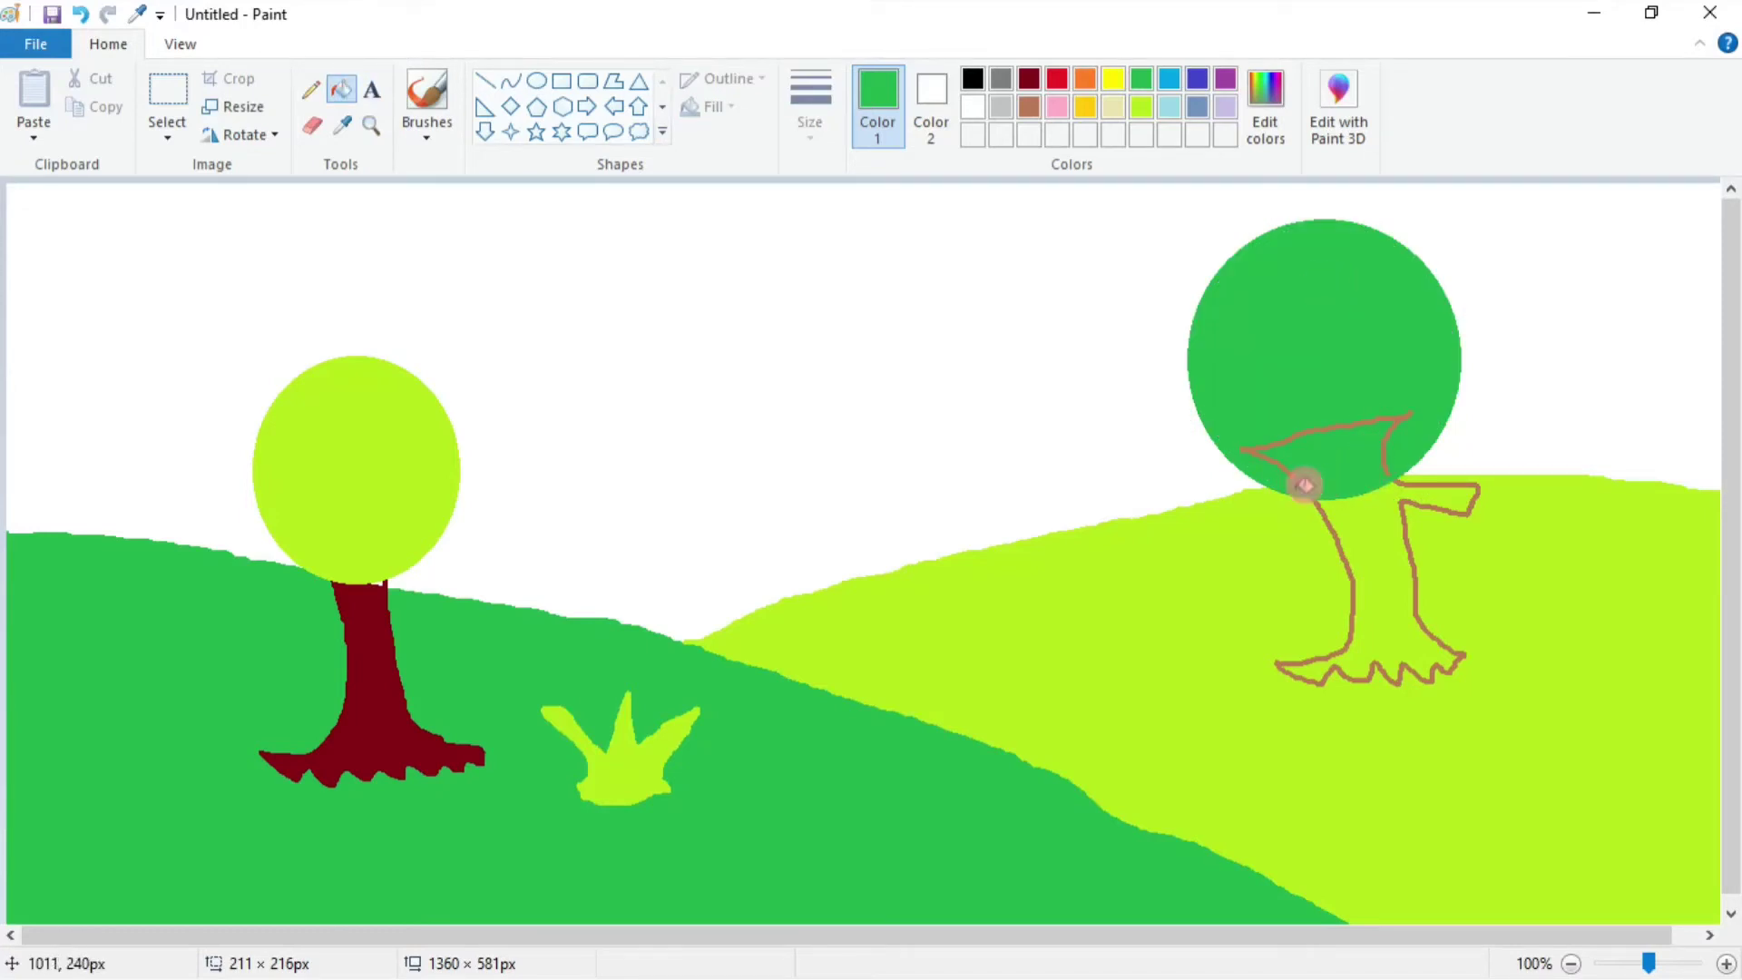
pyautogui.click(1305, 436)
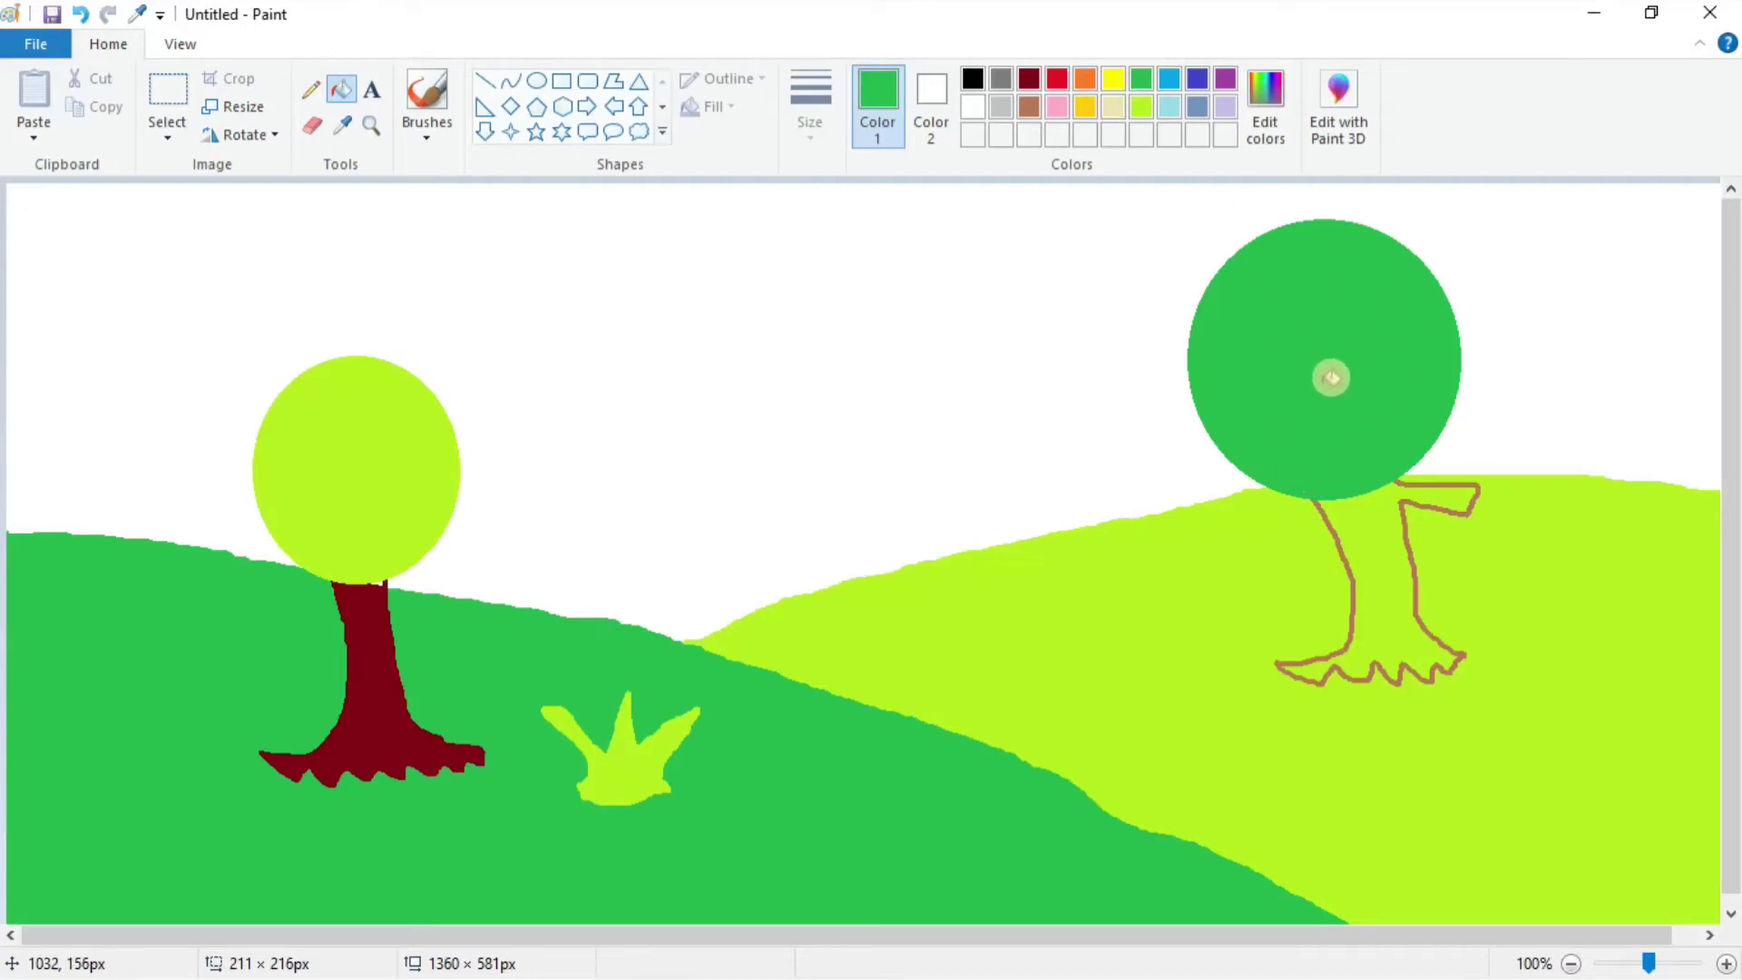
# Draw a small green oval about 87 × 94 px over the end of the side branch and fill it completely with green.
pyautogui.click(538, 84)
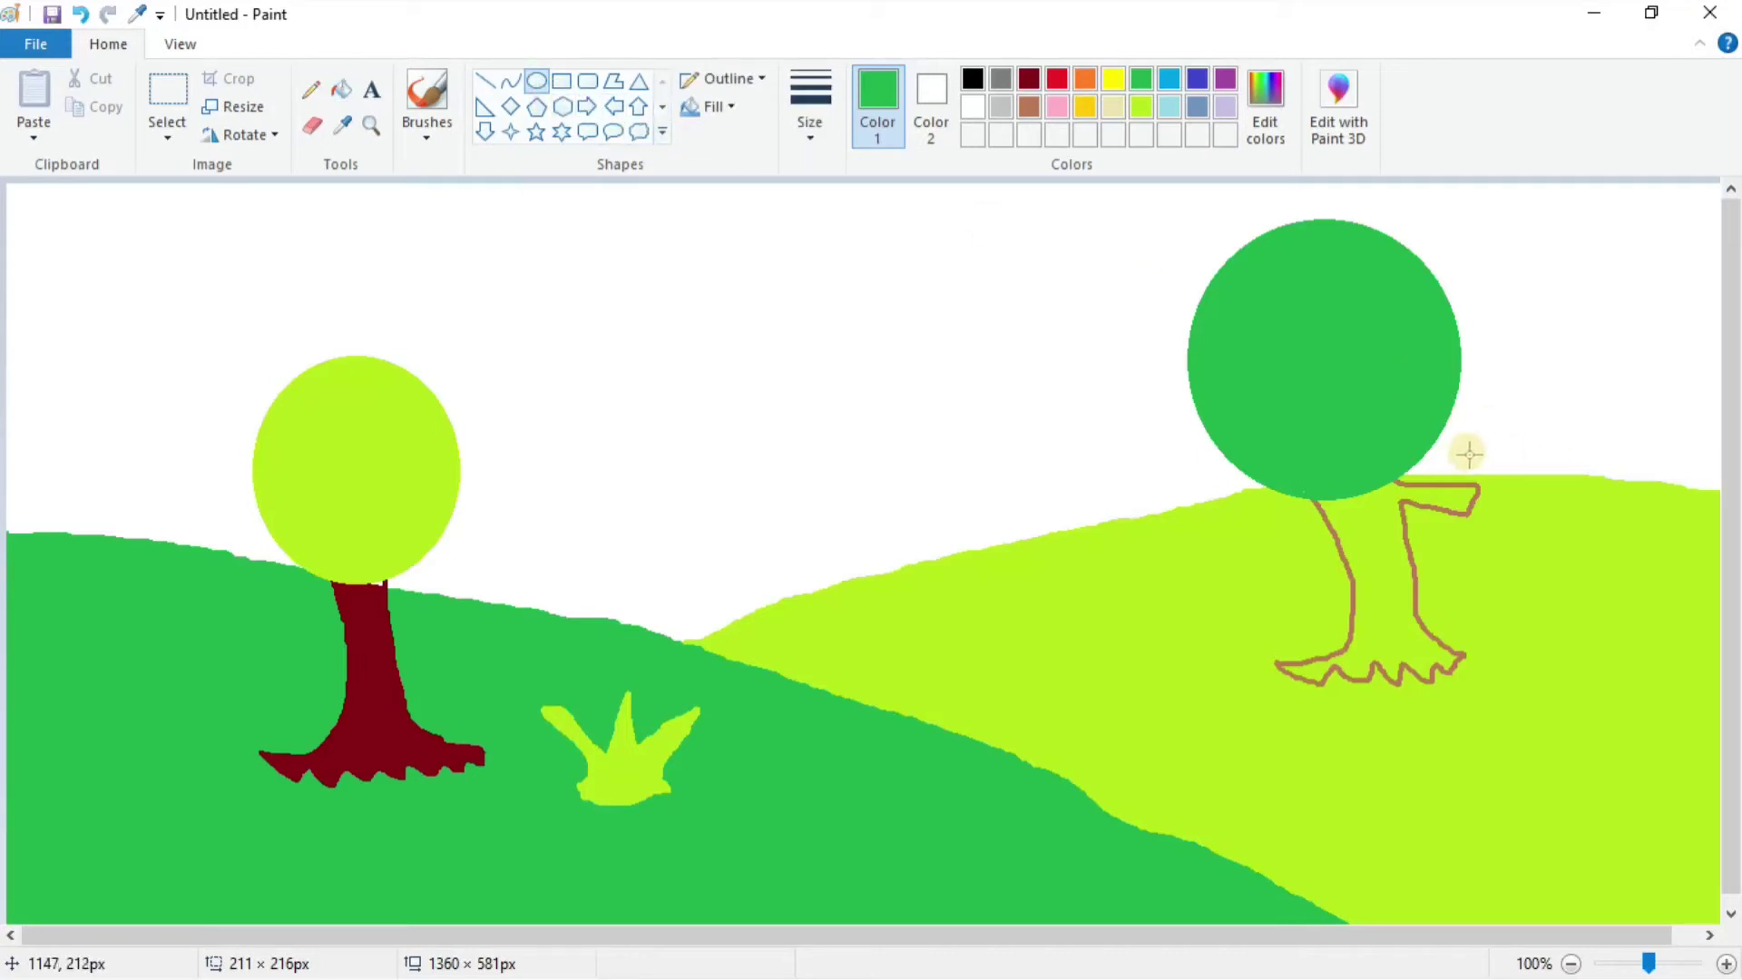
pyautogui.moveTo(1469, 455); pyautogui.dragTo(1523, 527)
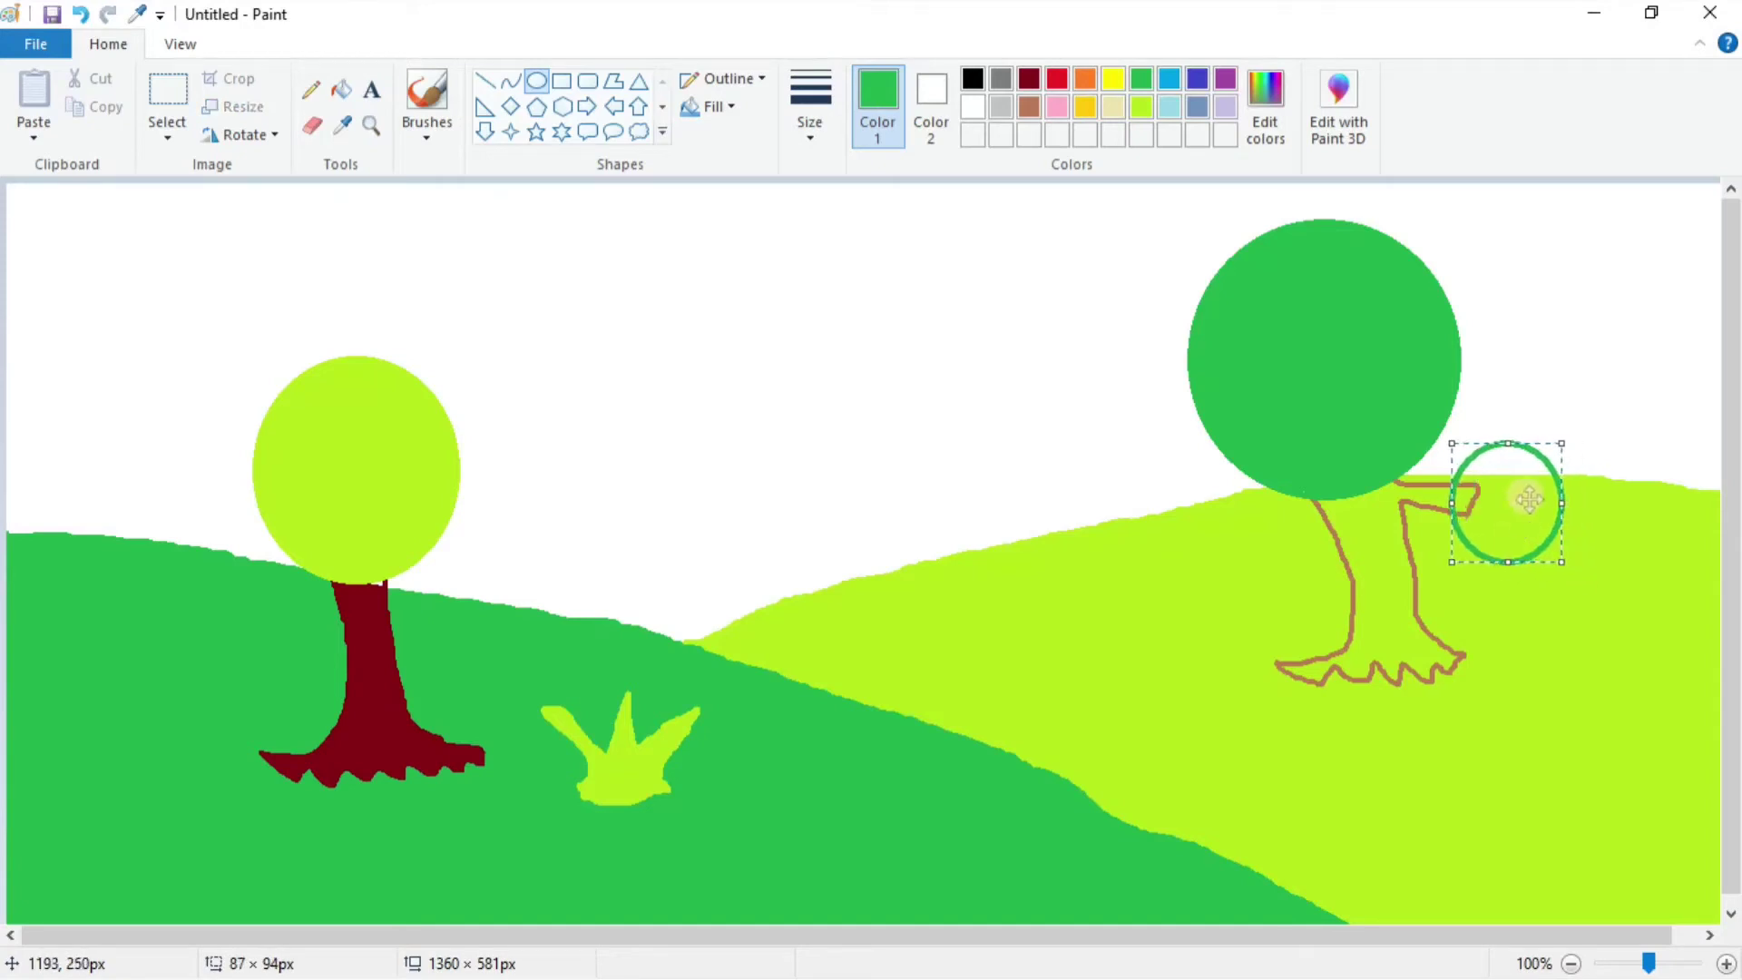
pyautogui.click(343, 93)
pyautogui.click(1544, 497)
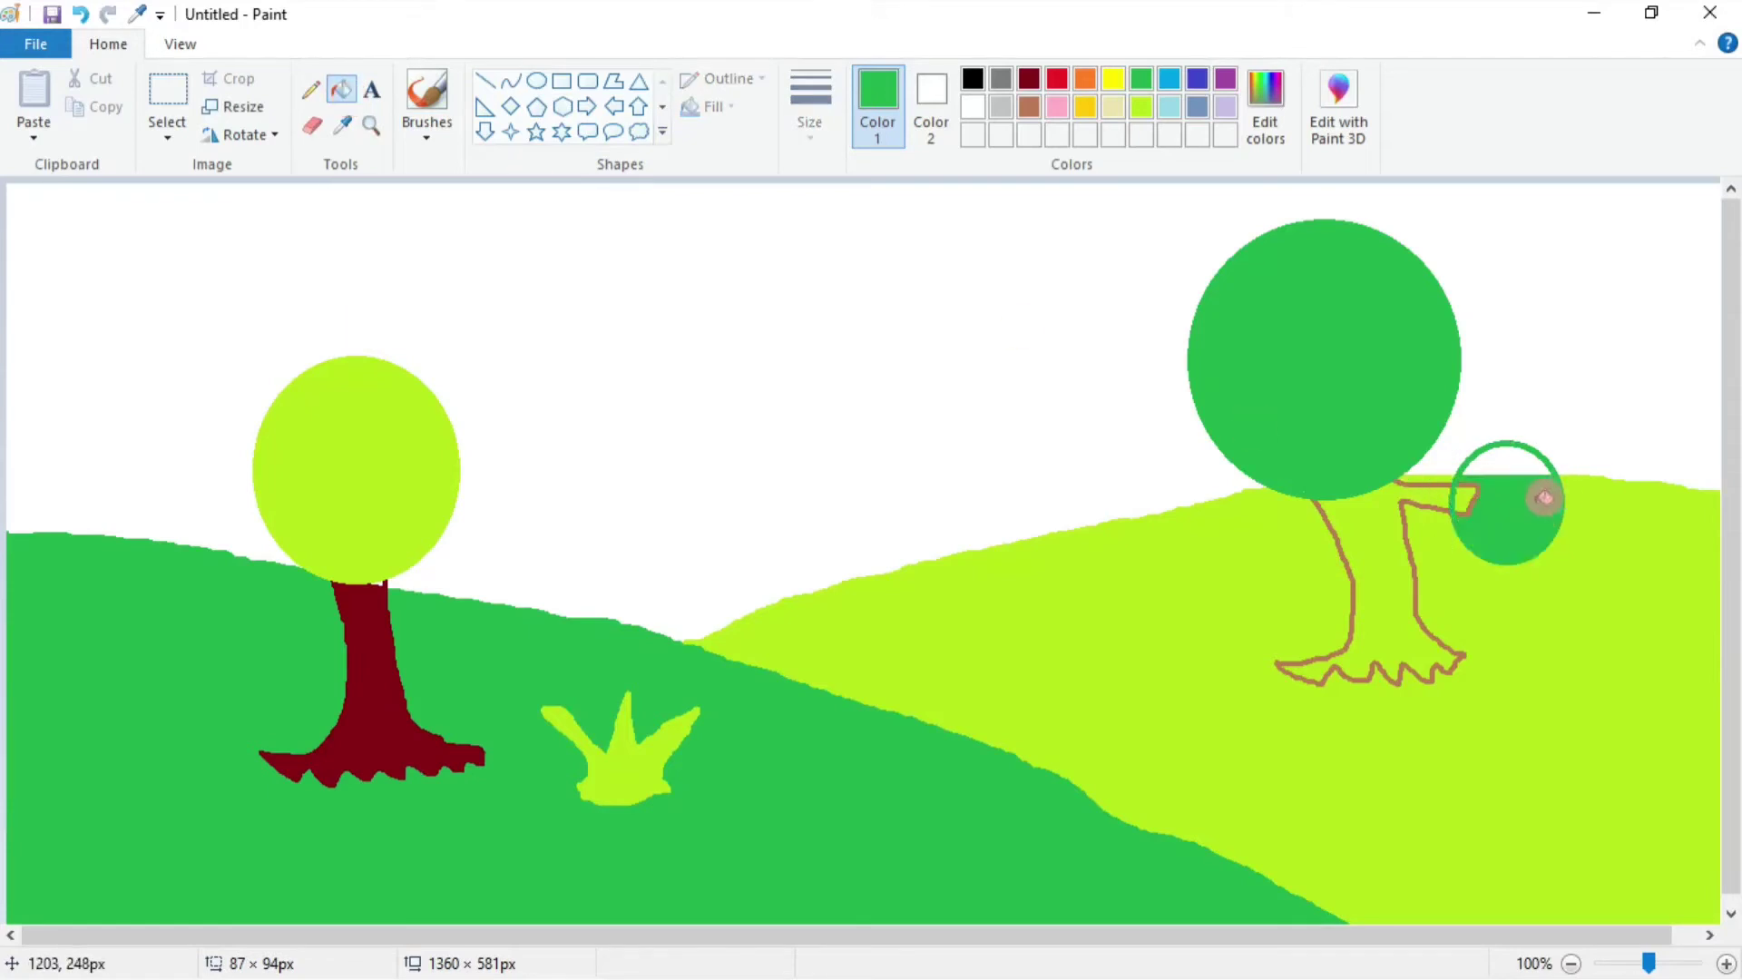
pyautogui.click(1470, 500)
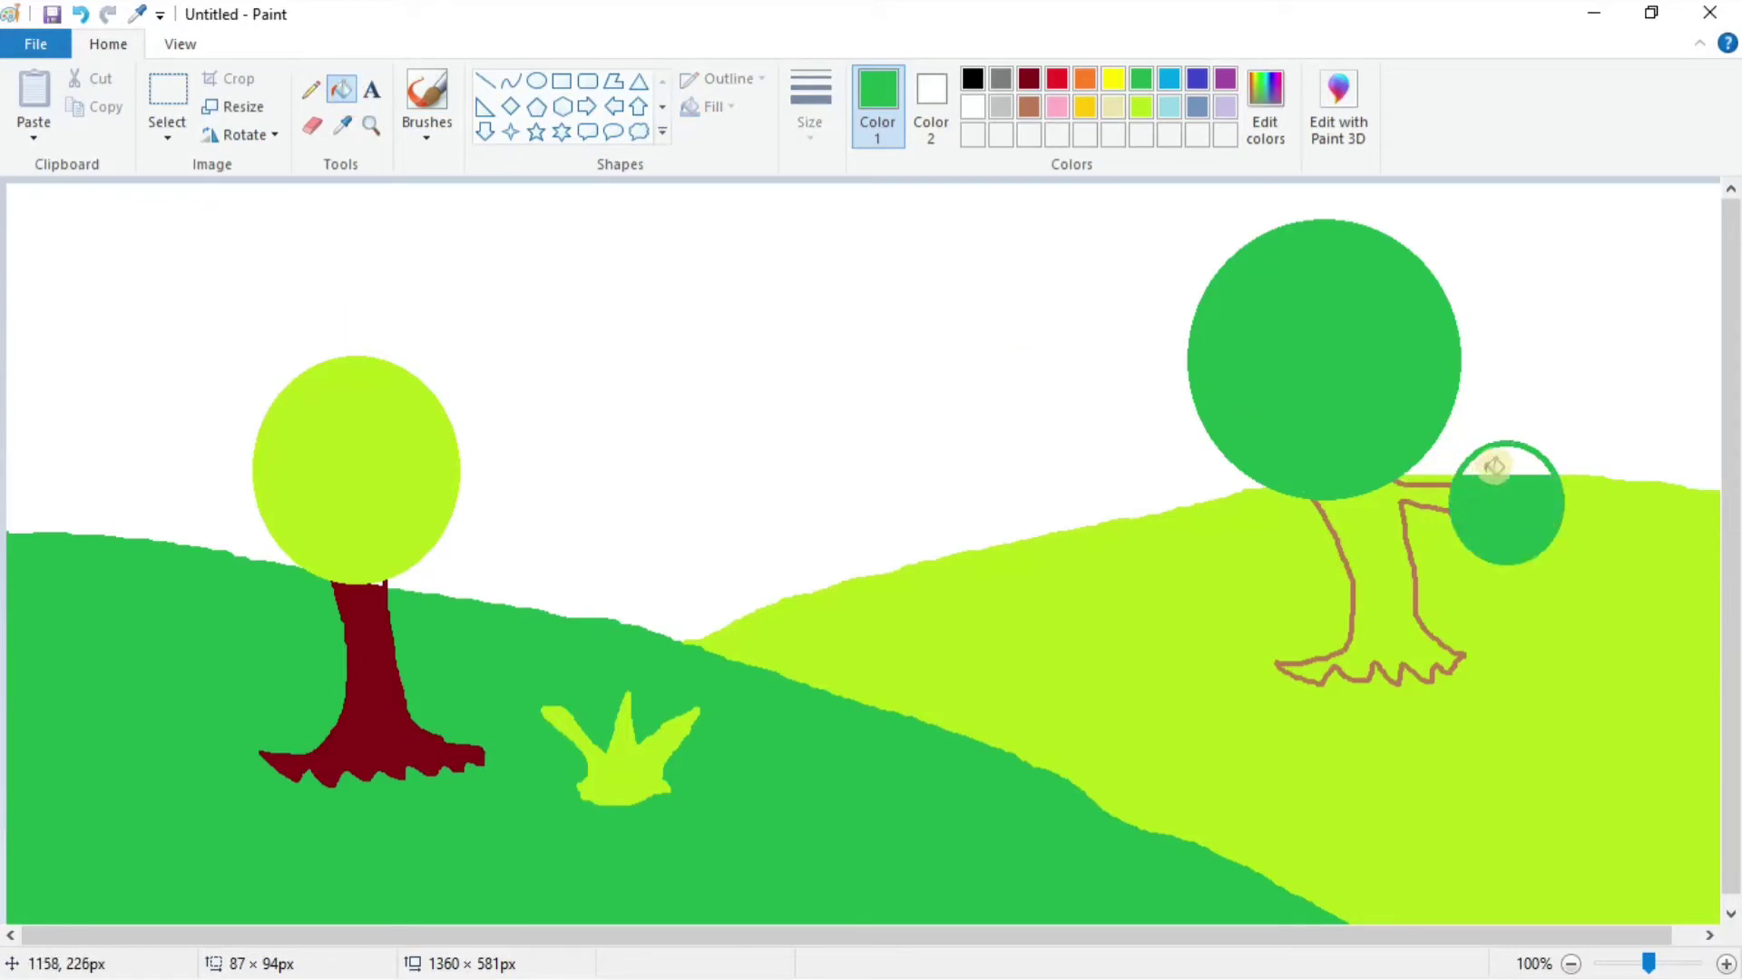
pyautogui.click(1490, 464)
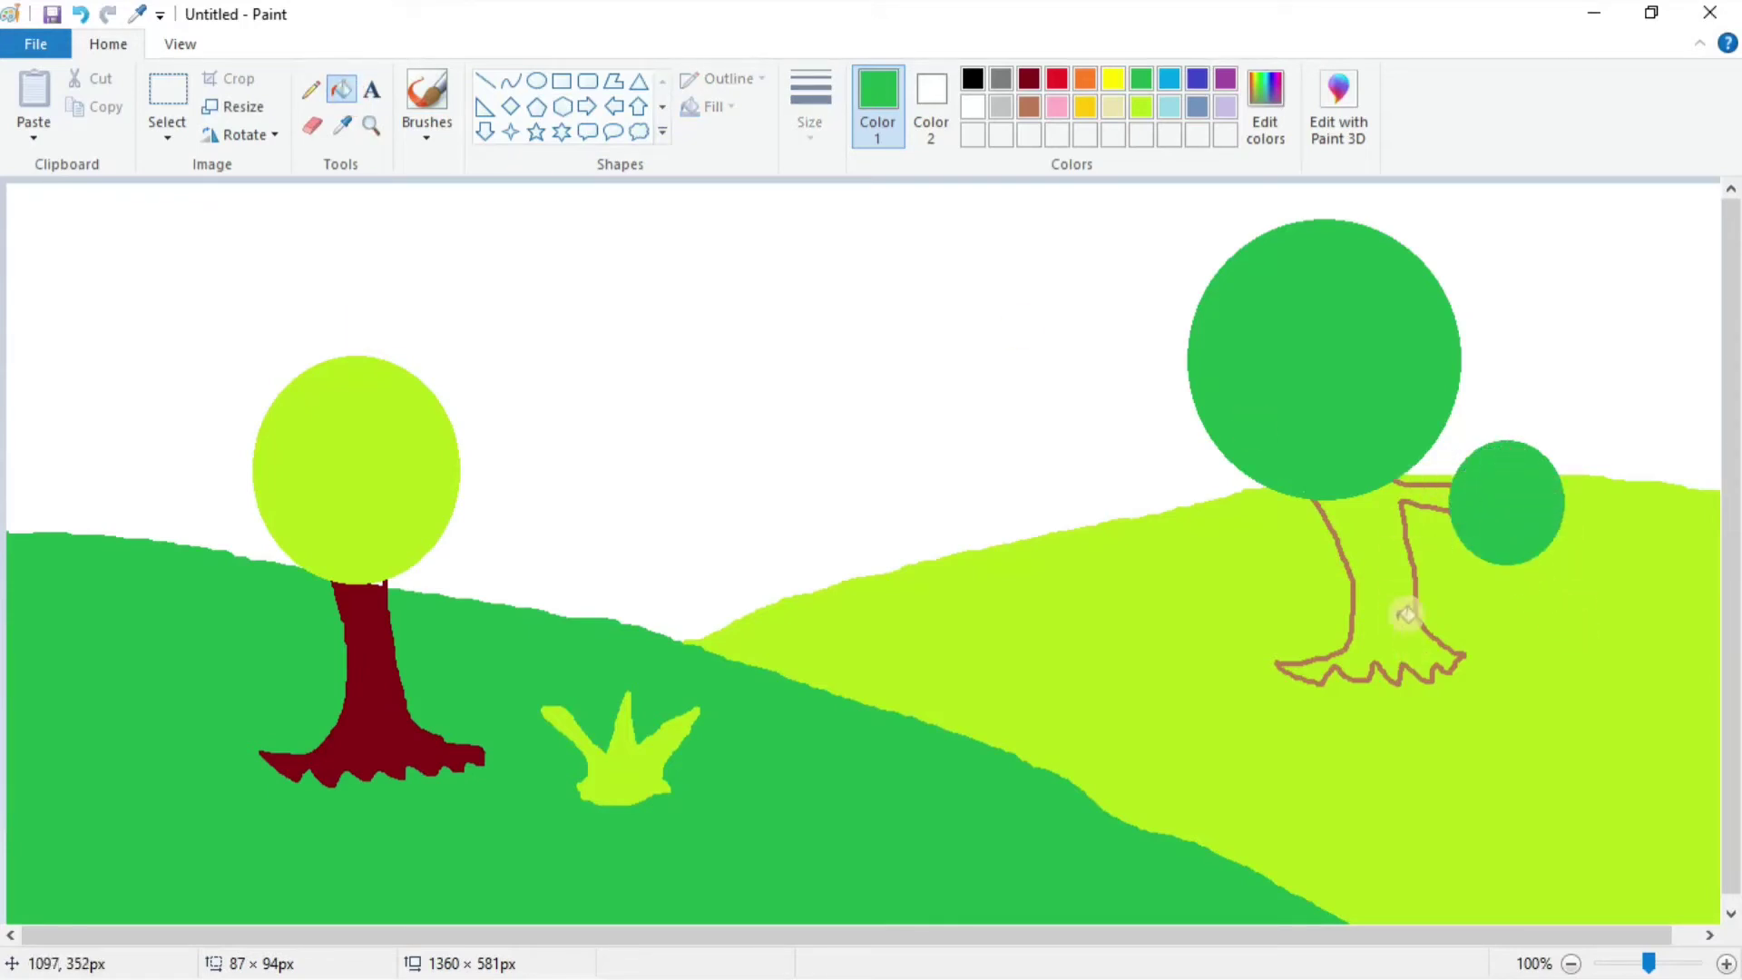
# Fill the second tree's trunk and side branch with brown.
pyautogui.click(1032, 110)
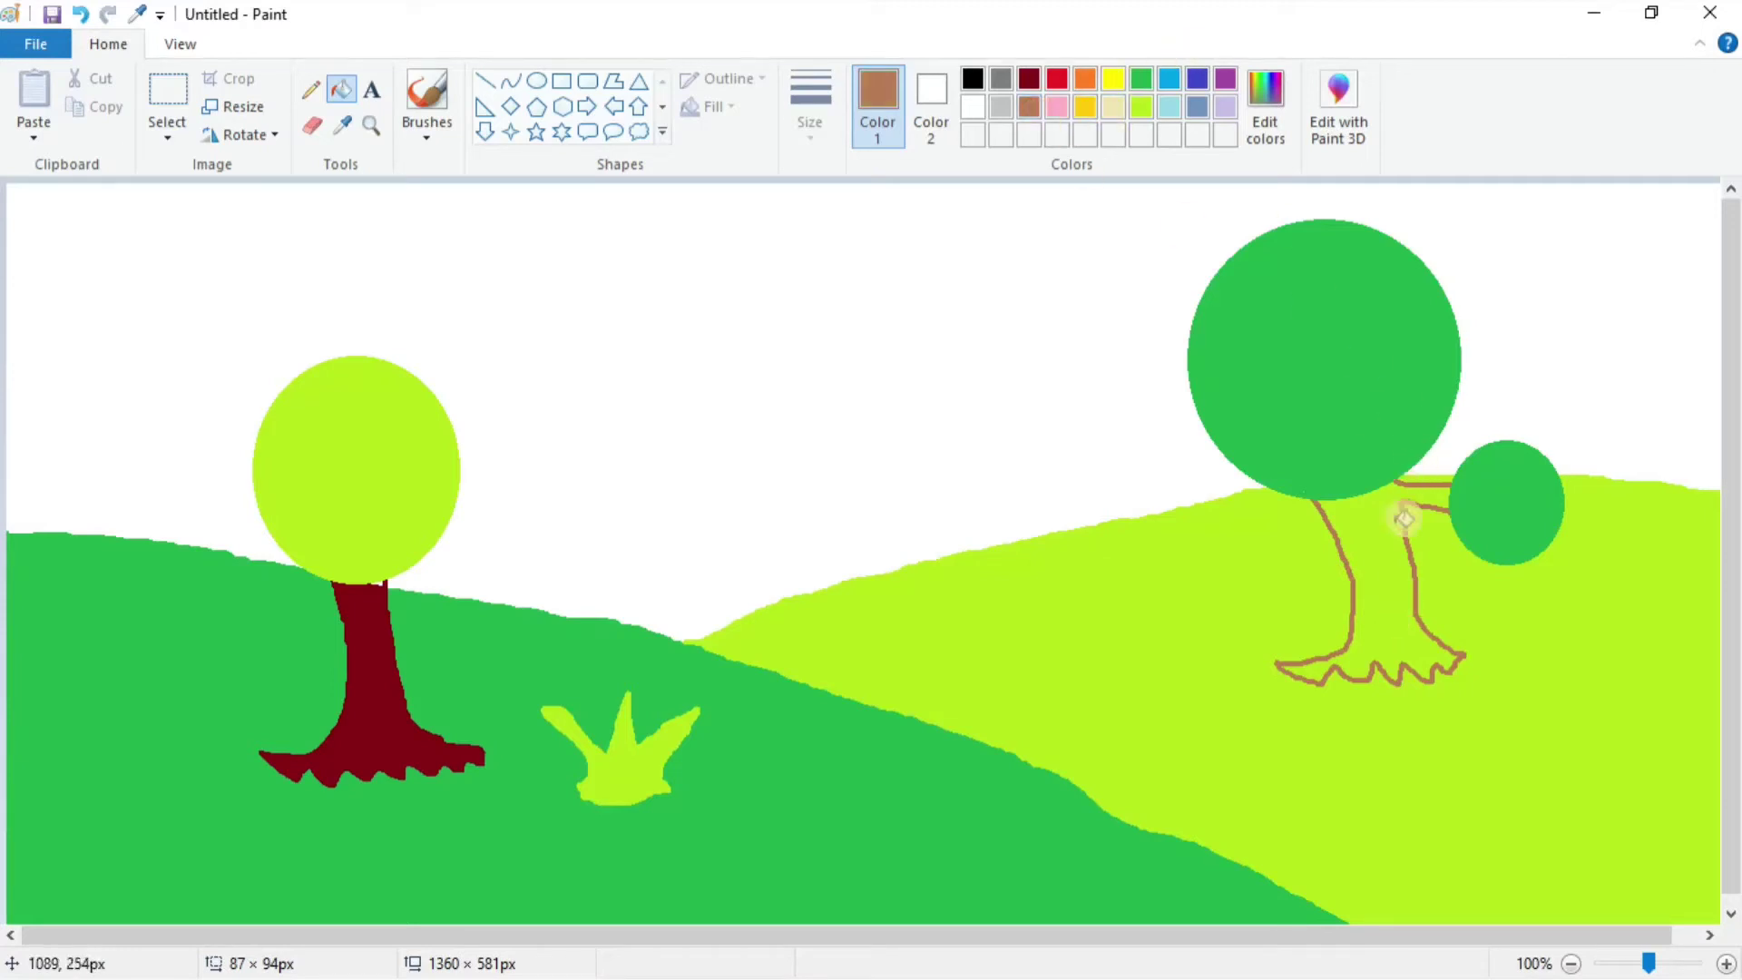
pyautogui.click(1403, 554)
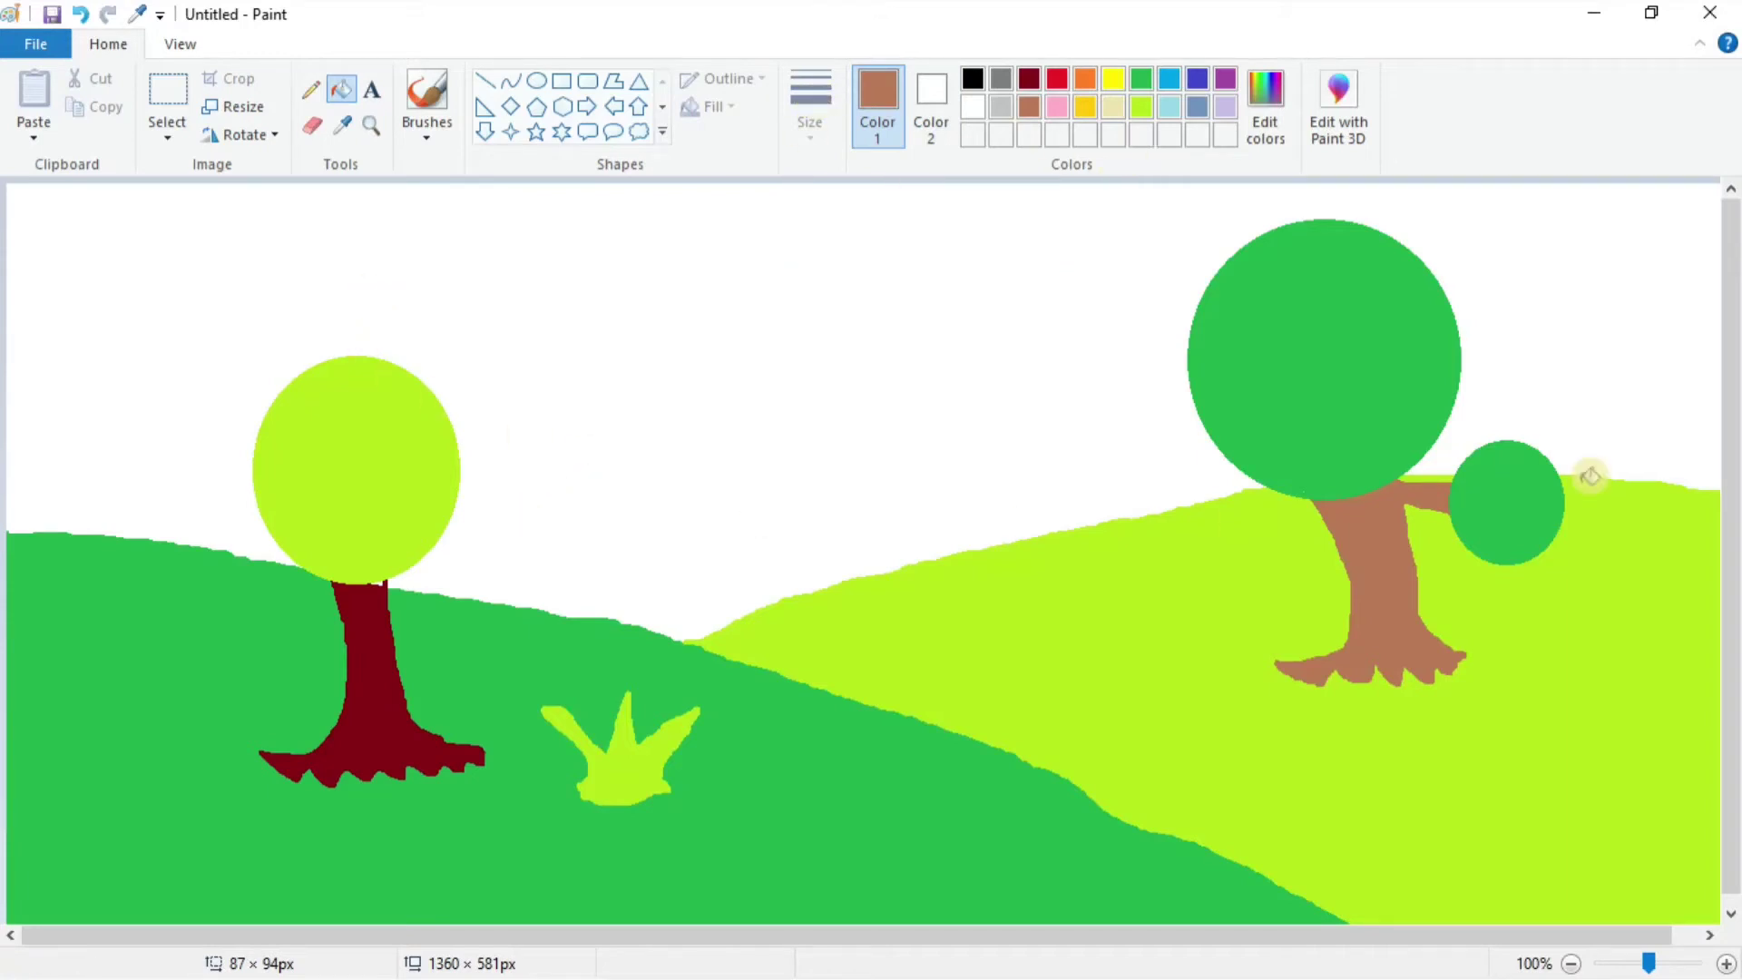
# Draw two wavy green foliage lines with the Pencil inside the lime crown, one in its upper half and one in its lower half.
pyautogui.click(308, 91)
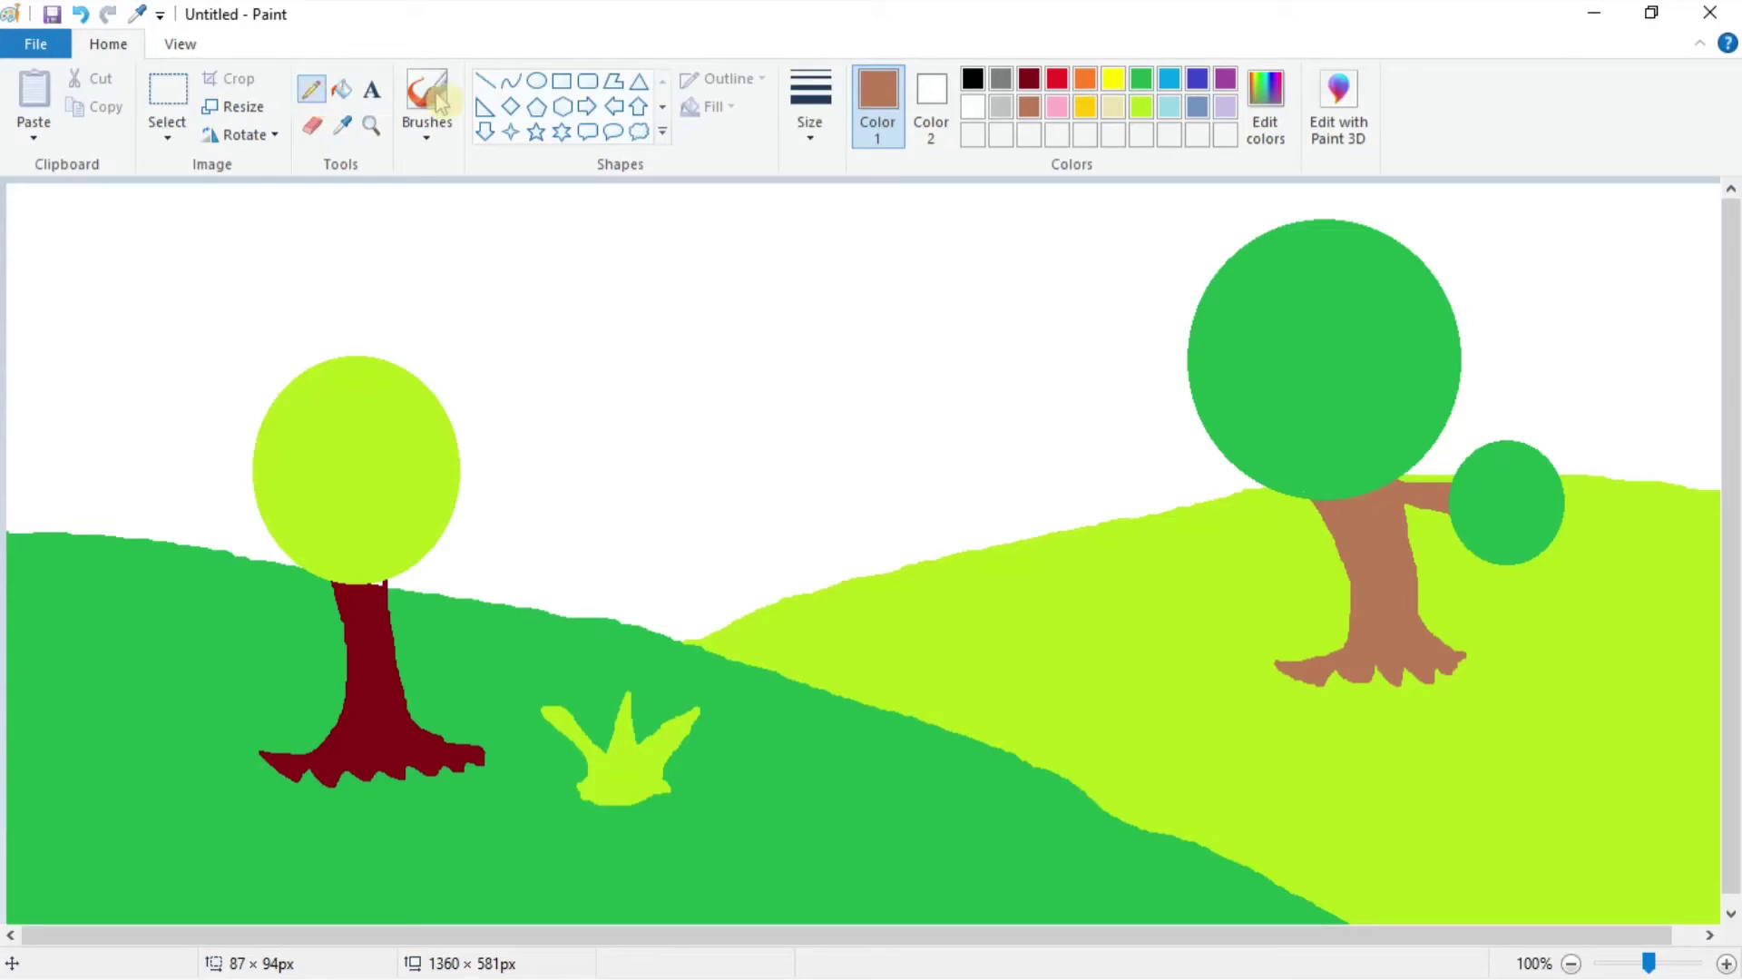
pyautogui.click(1141, 80)
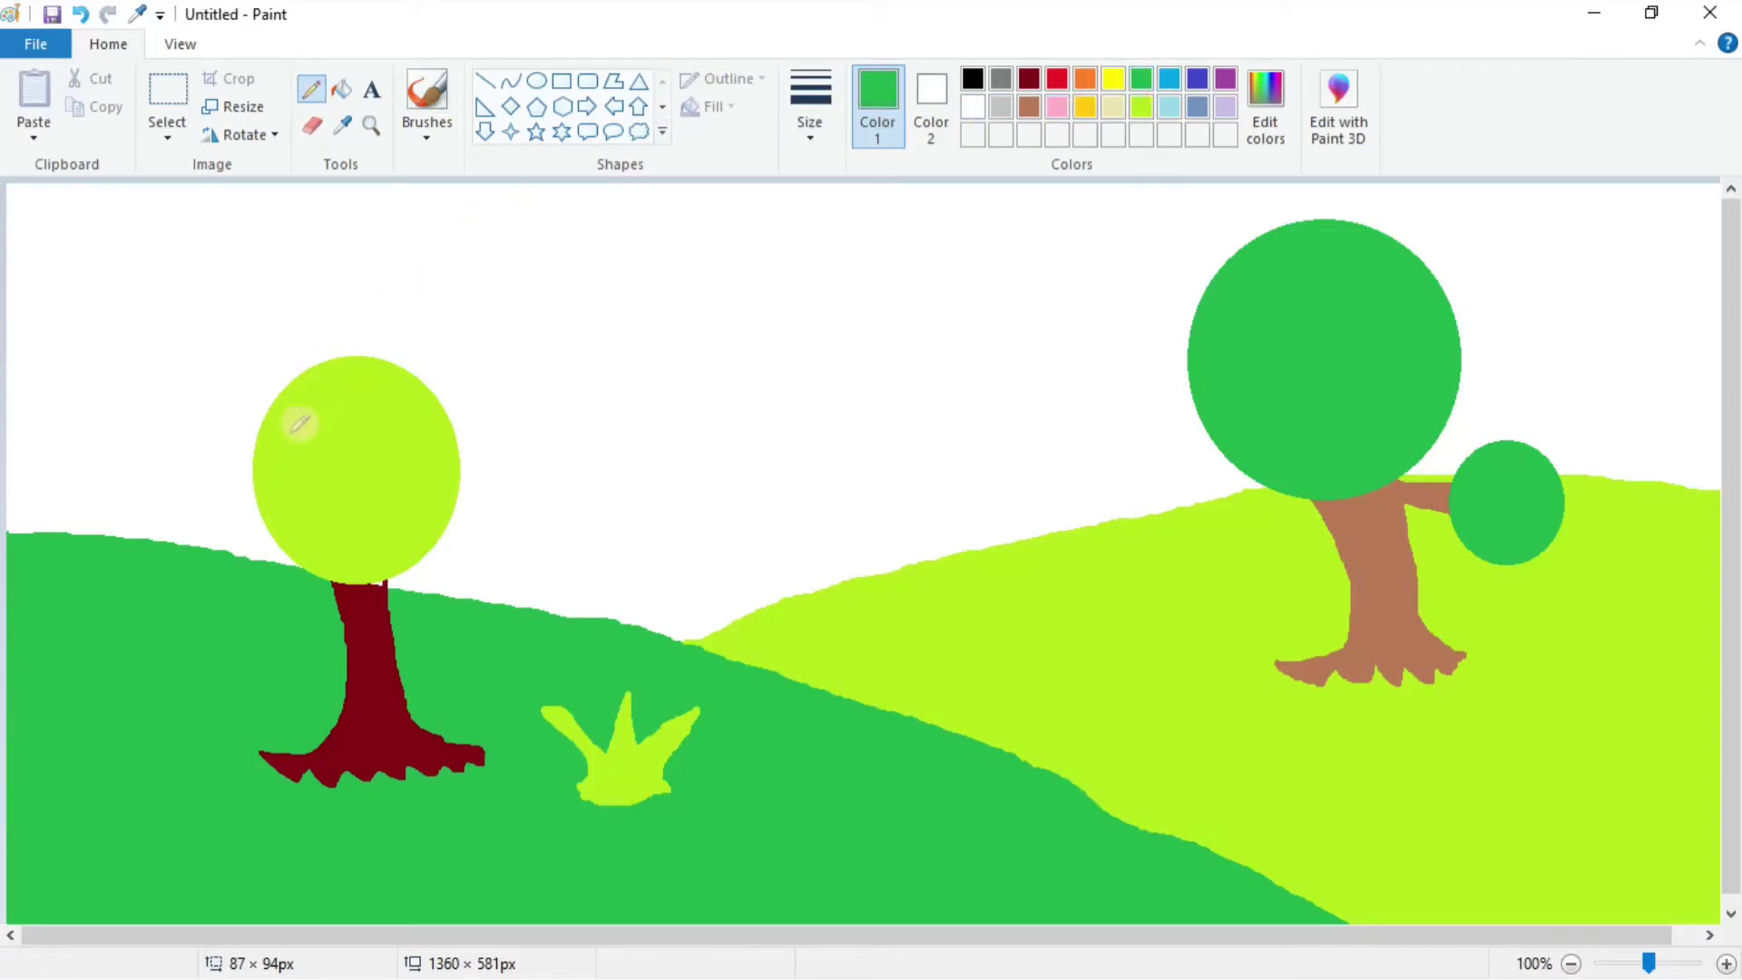
pyautogui.moveTo(289, 451)
pyautogui.mouseDown()
pyautogui.moveTo(341, 415)
pyautogui.moveTo(410, 426)
pyautogui.moveTo(417, 473)
pyautogui.mouseUp()
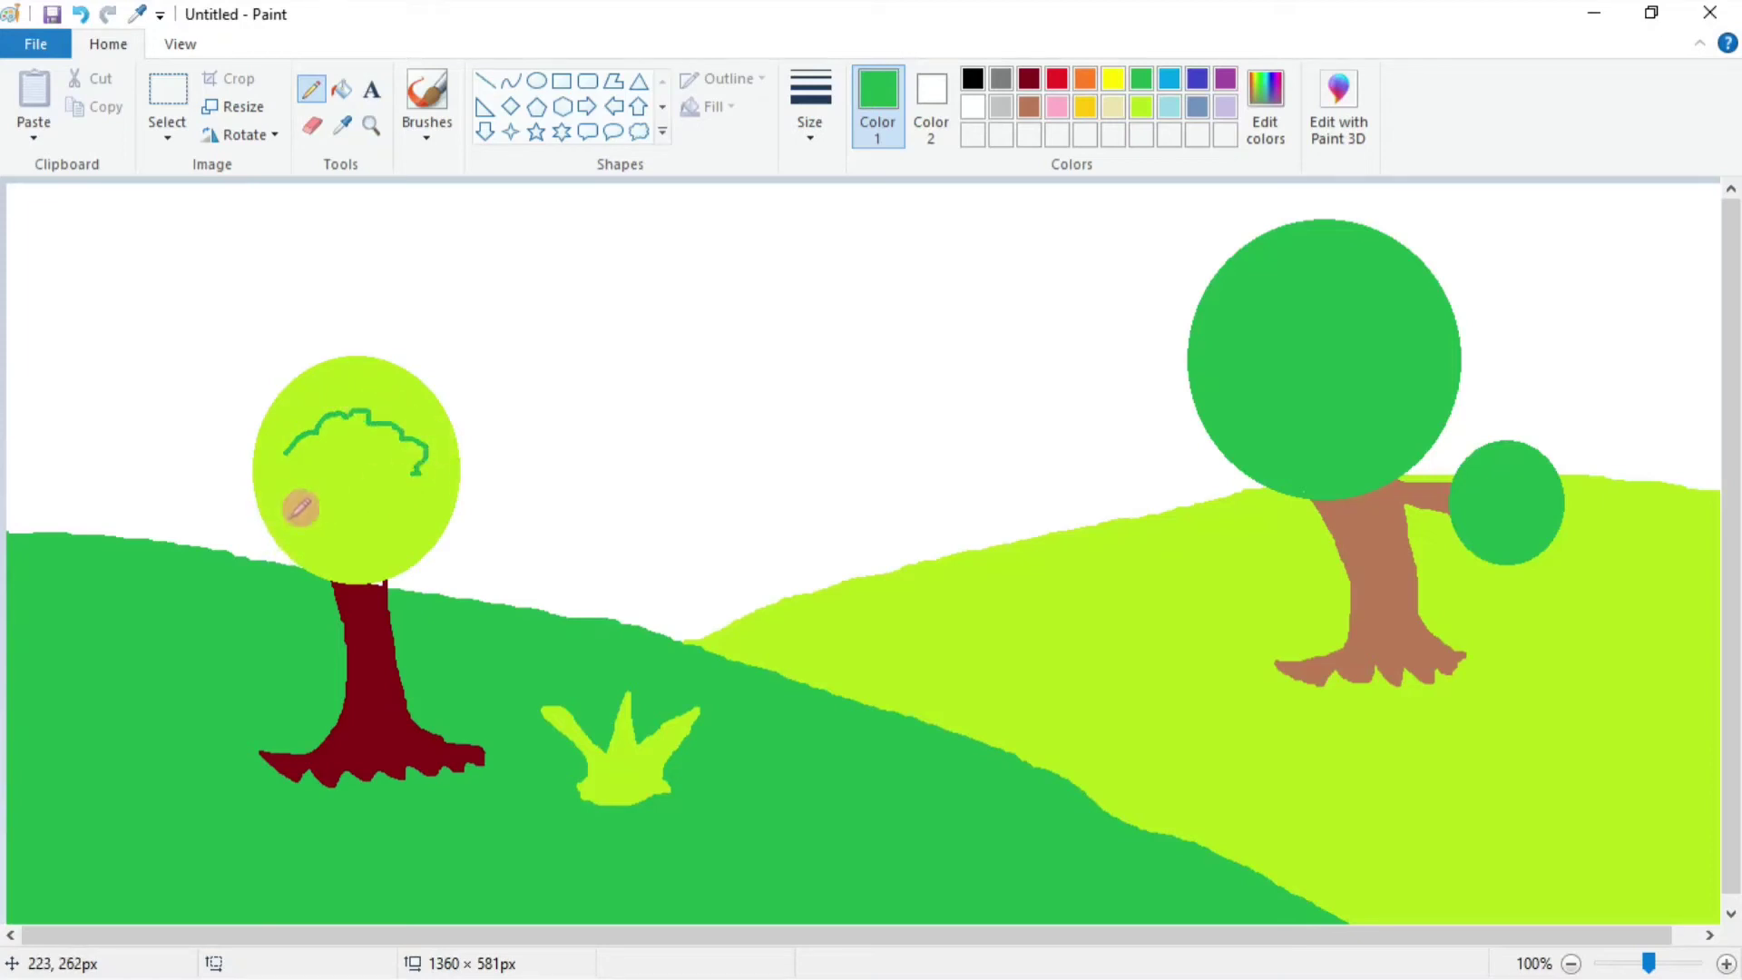
pyautogui.moveTo(291, 515)
pyautogui.mouseDown()
pyautogui.moveTo(325, 533)
pyautogui.moveTo(417, 527)
pyautogui.mouseUp()
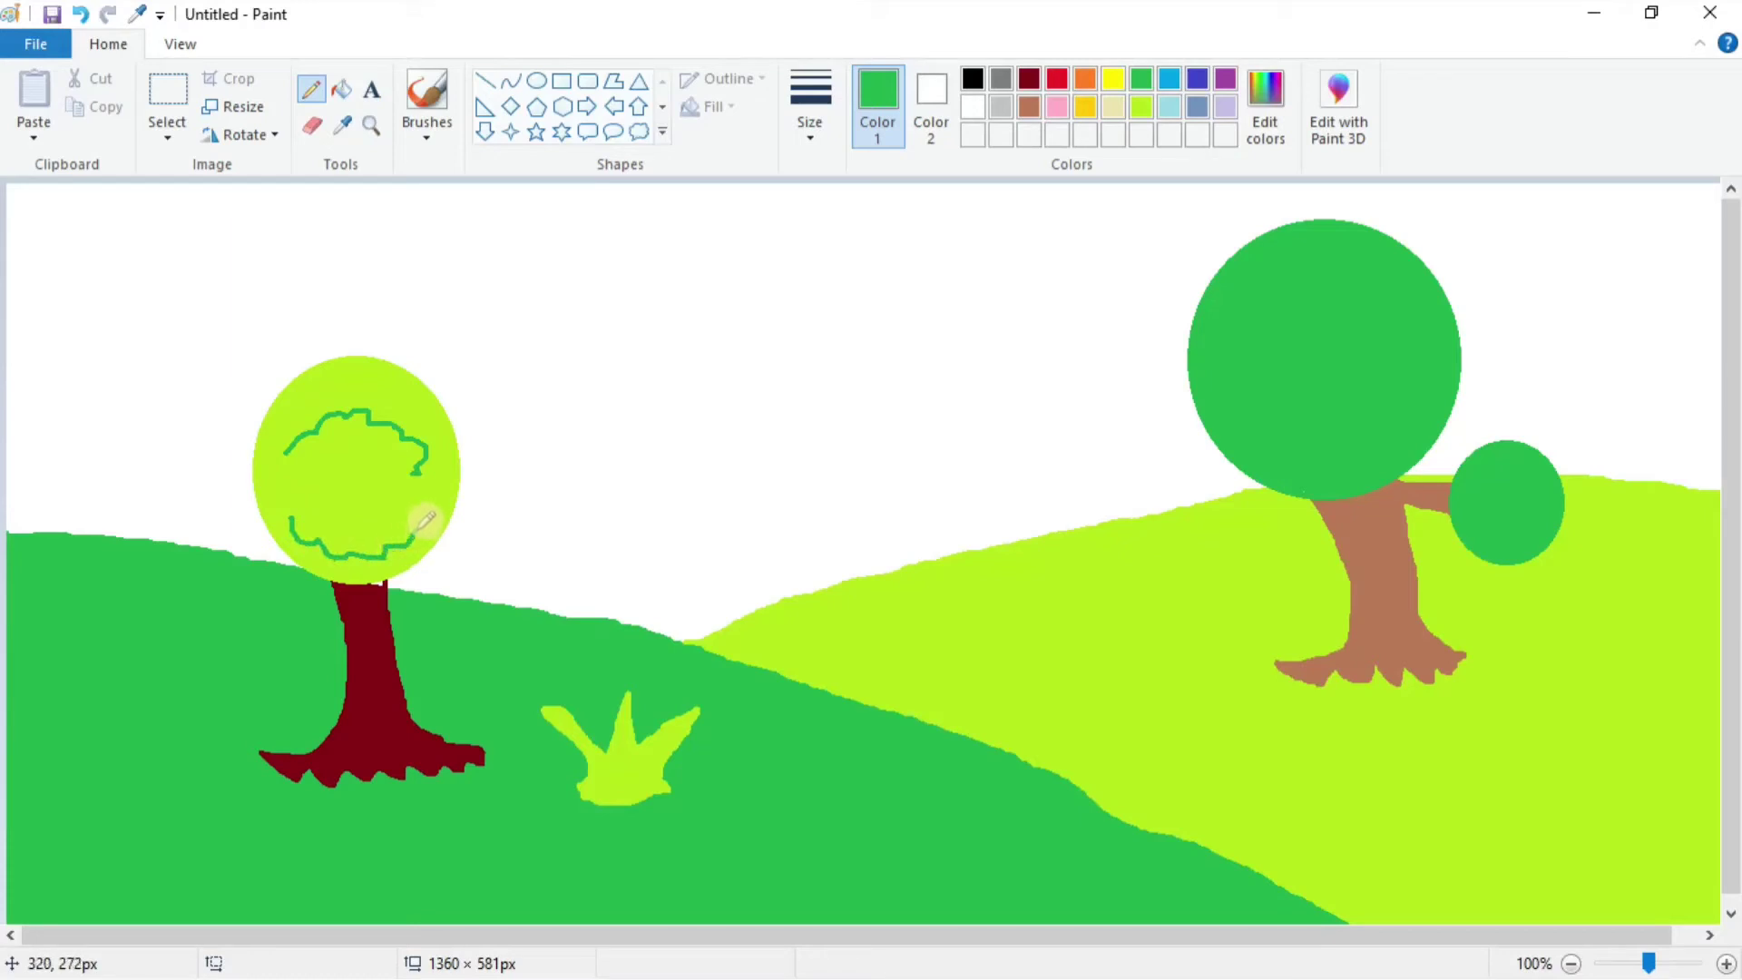
# Draw wavy lime foliage lines with the Pencil, two inside the large green crown and one inside the small crown.
pyautogui.click(1145, 117)
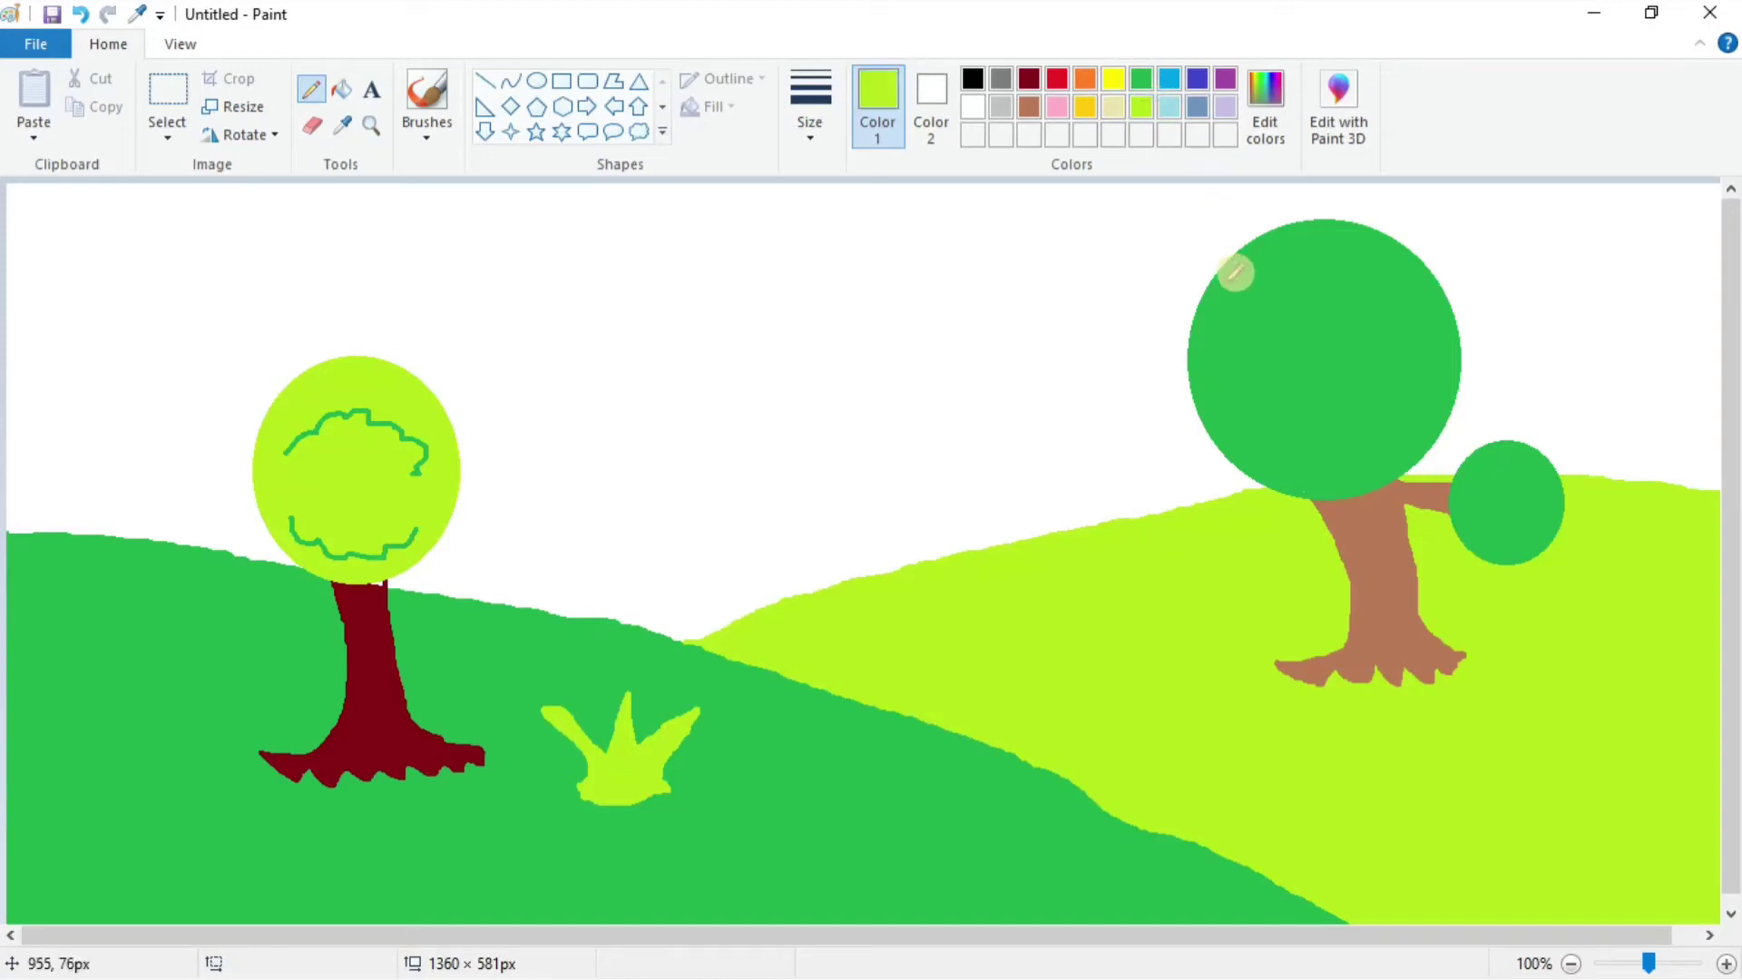
pyautogui.moveTo(1254, 315)
pyautogui.mouseDown()
pyautogui.moveTo(1275, 282)
pyautogui.moveTo(1358, 271)
pyautogui.moveTo(1423, 322)
pyautogui.moveTo(1441, 392)
pyautogui.mouseUp()
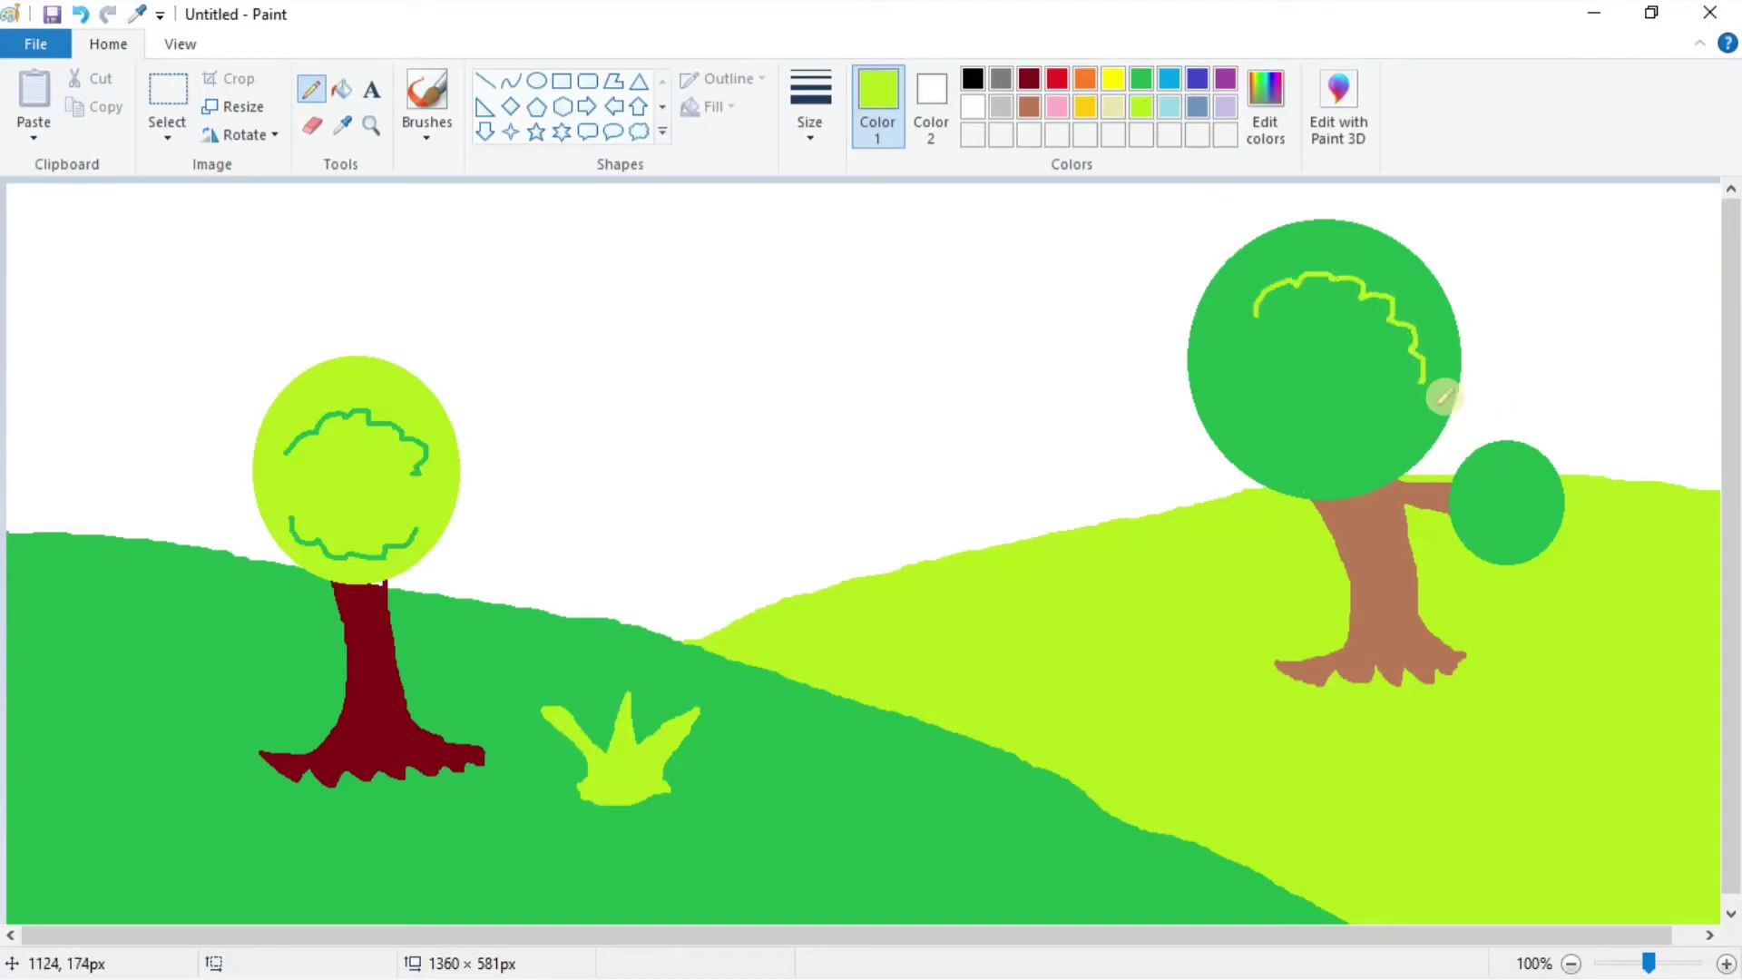
pyautogui.moveTo(1237, 369)
pyautogui.mouseDown()
pyautogui.moveTo(1243, 424)
pyautogui.moveTo(1345, 469)
pyautogui.mouseUp()
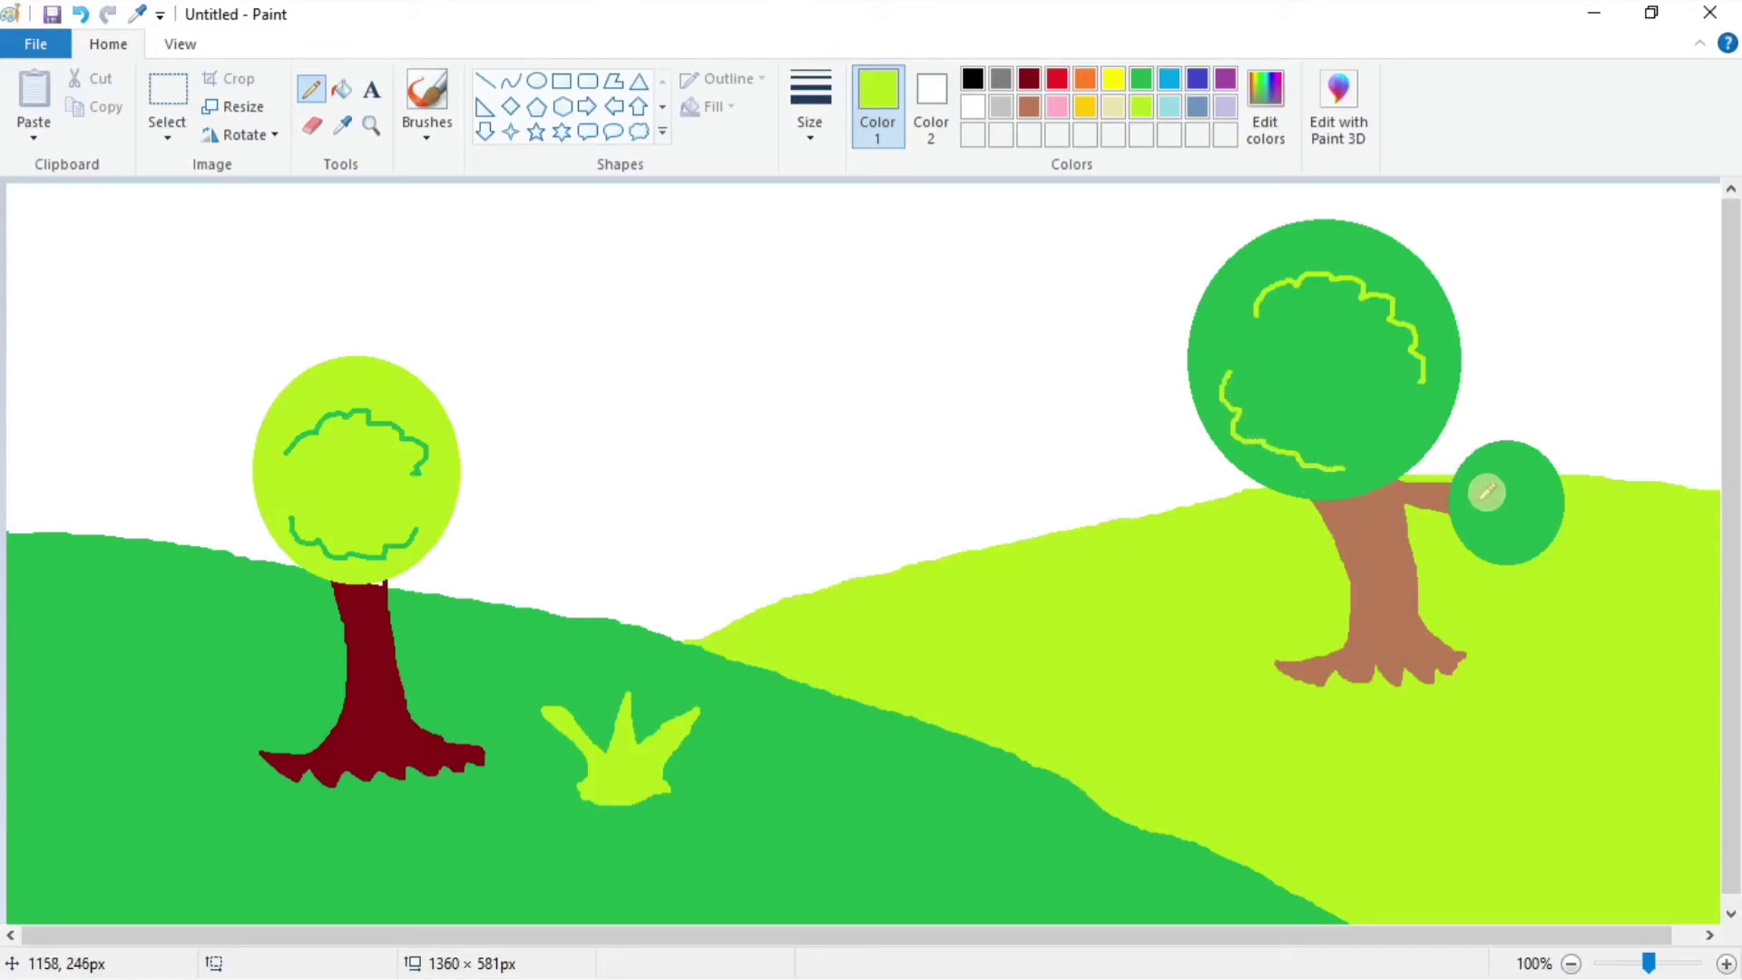
pyautogui.moveTo(1463, 517)
pyautogui.mouseDown()
pyautogui.moveTo(1481, 473)
pyautogui.moveTo(1519, 459)
pyautogui.moveTo(1543, 522)
pyautogui.moveTo(1505, 539)
pyautogui.mouseUp()
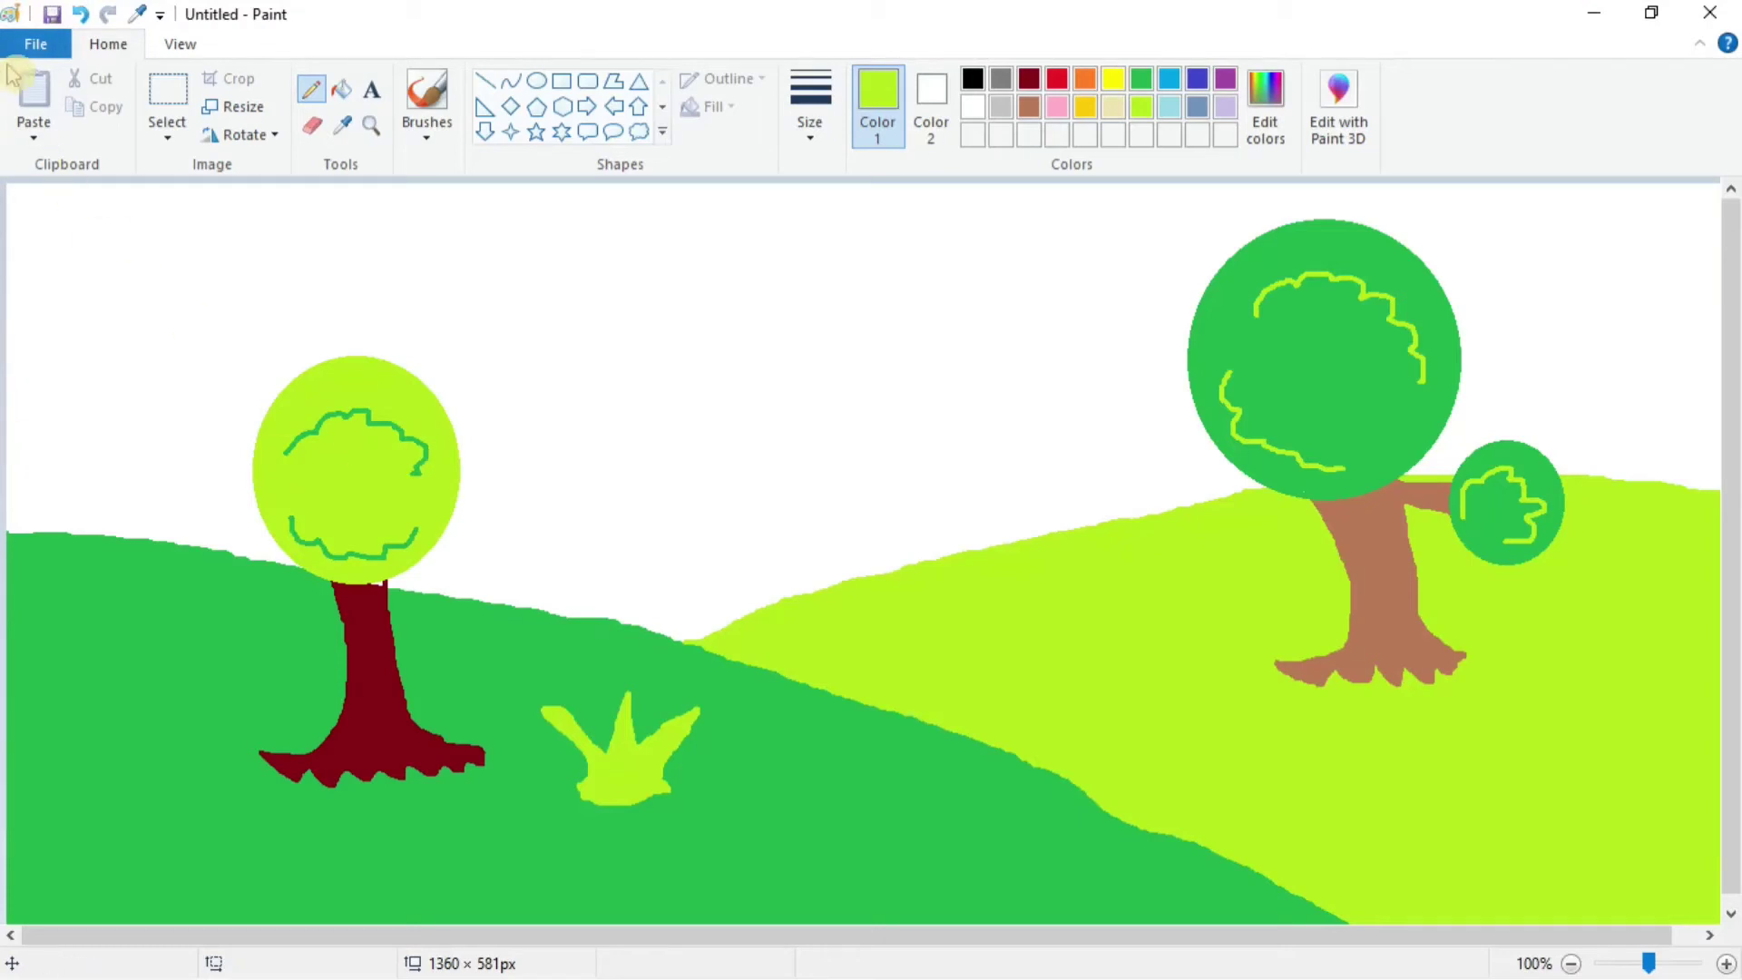
# Spray four small red fruits onto the lime tree crown with the Airbrush.
pyautogui.click(428, 136)
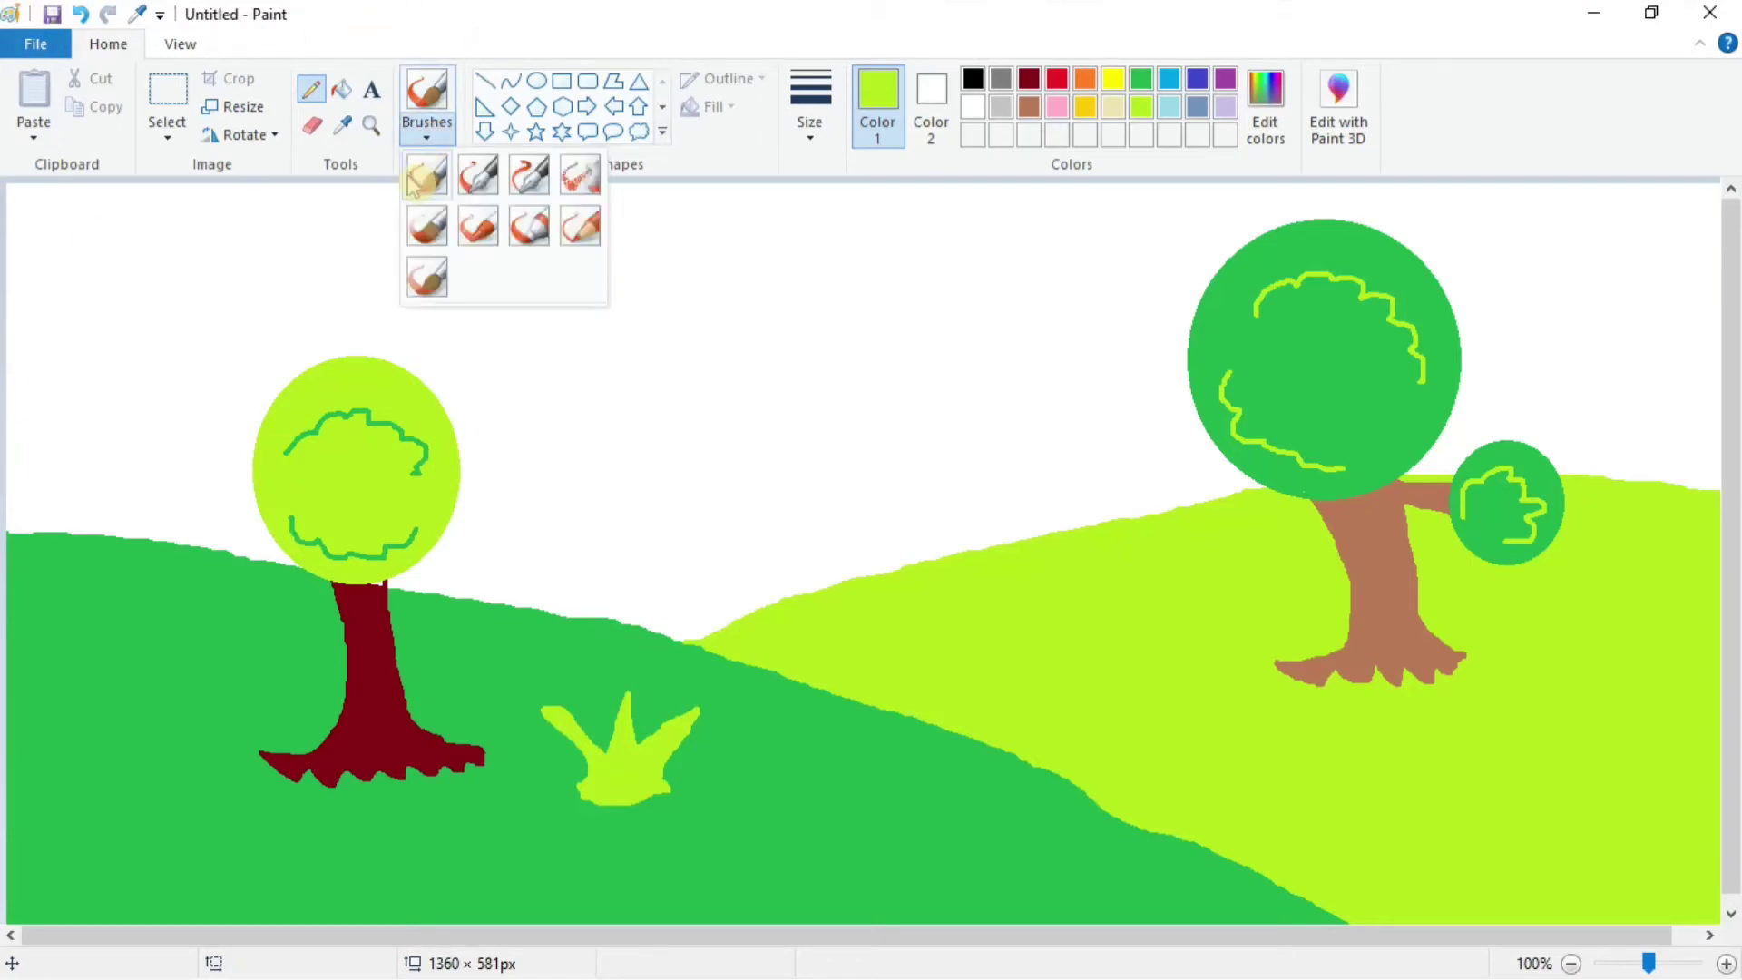
pyautogui.click(578, 178)
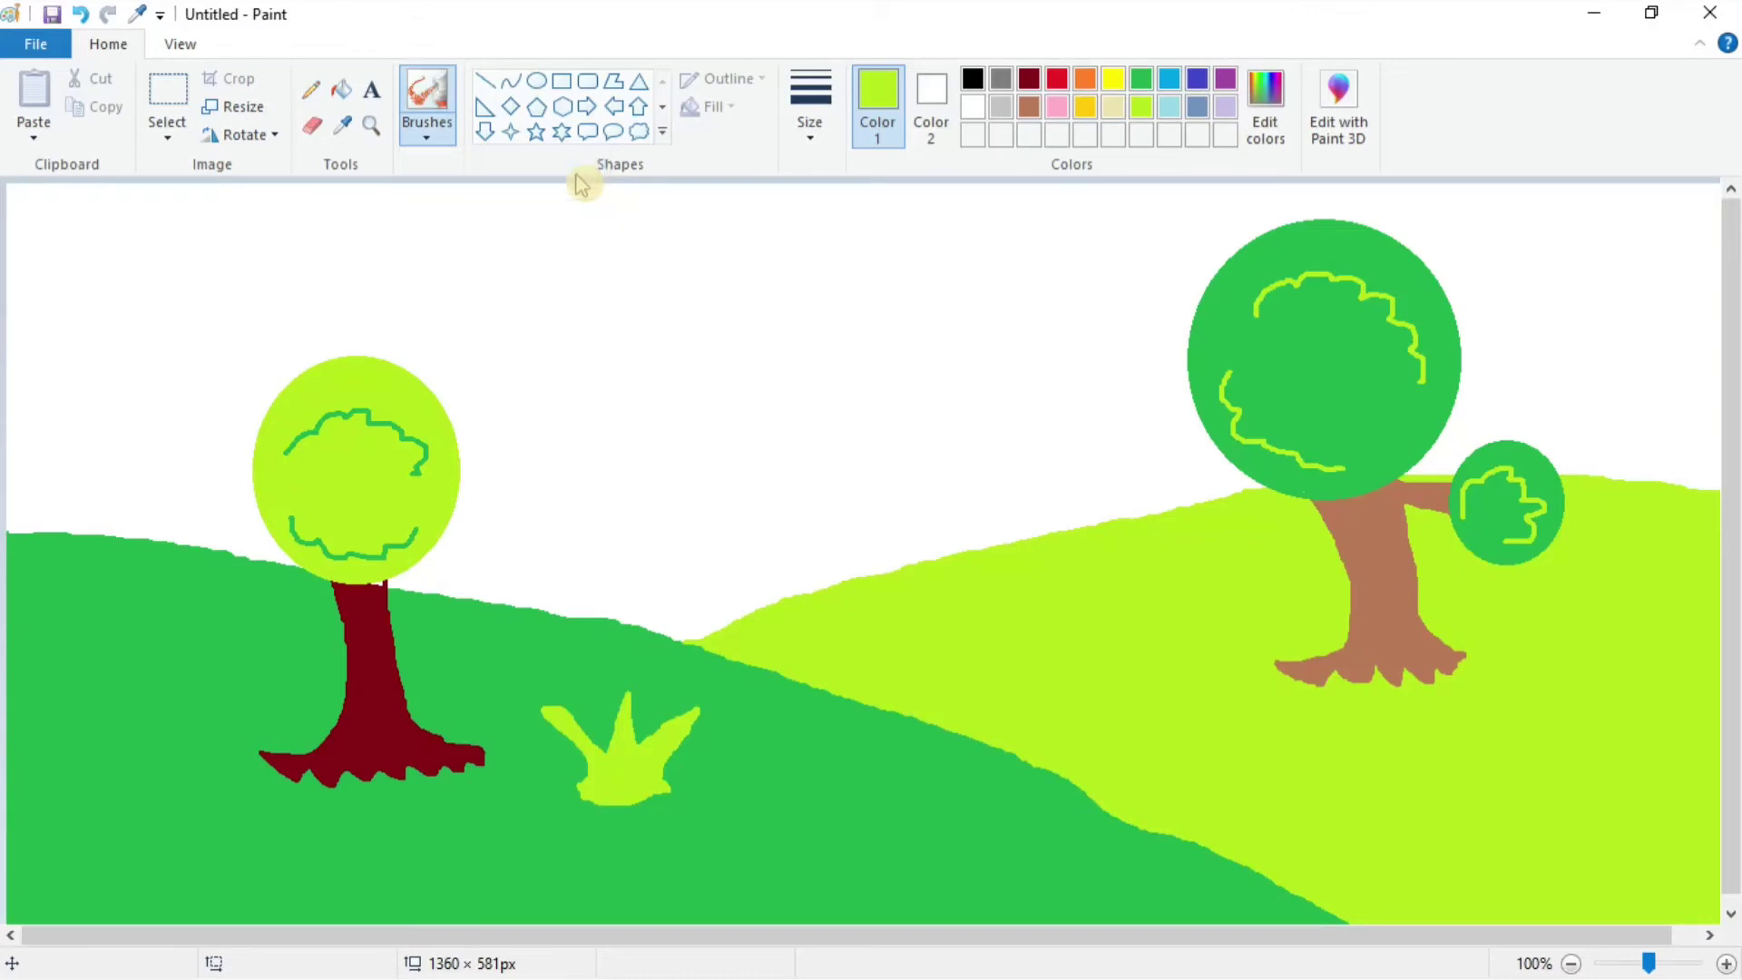
pyautogui.click(1062, 81)
pyautogui.moveTo(326, 466); pyautogui.dragTo(375, 483)
pyautogui.moveTo(311, 398); pyautogui.dragTo(390, 405)
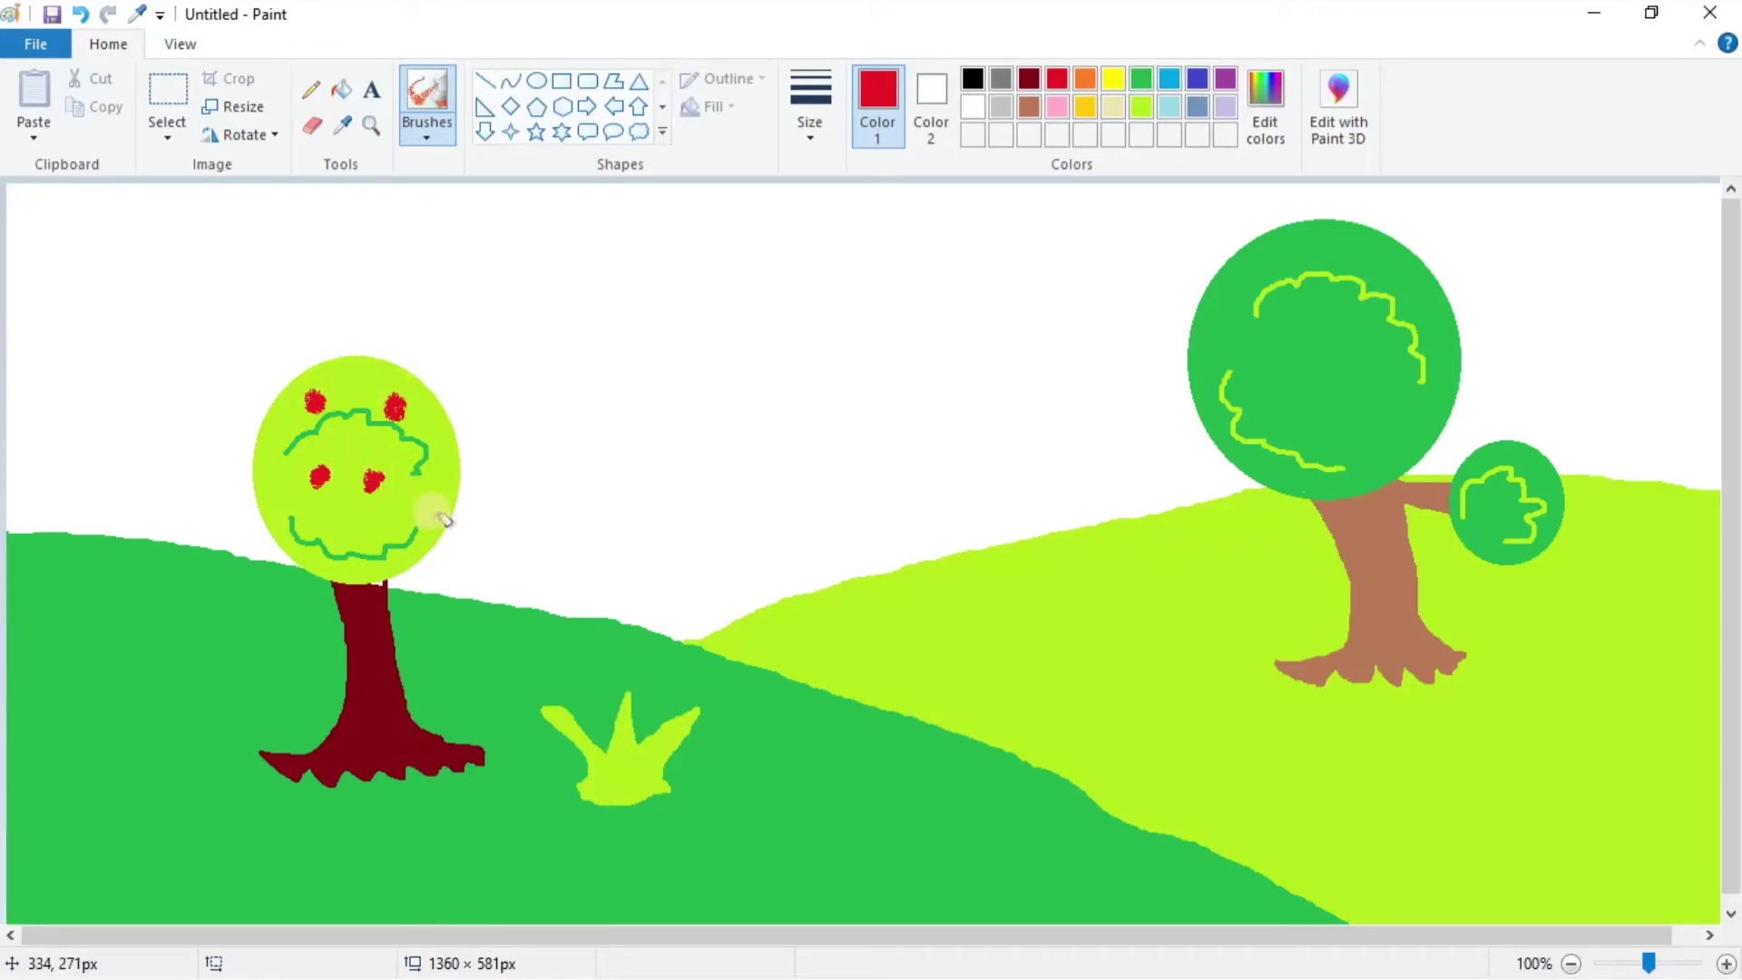
# Spray two more red fruits low on the lime crown, then six yellow fruits on the large green crown and one on the small crown.
pyautogui.moveTo(422, 516); pyautogui.dragTo(352, 524)
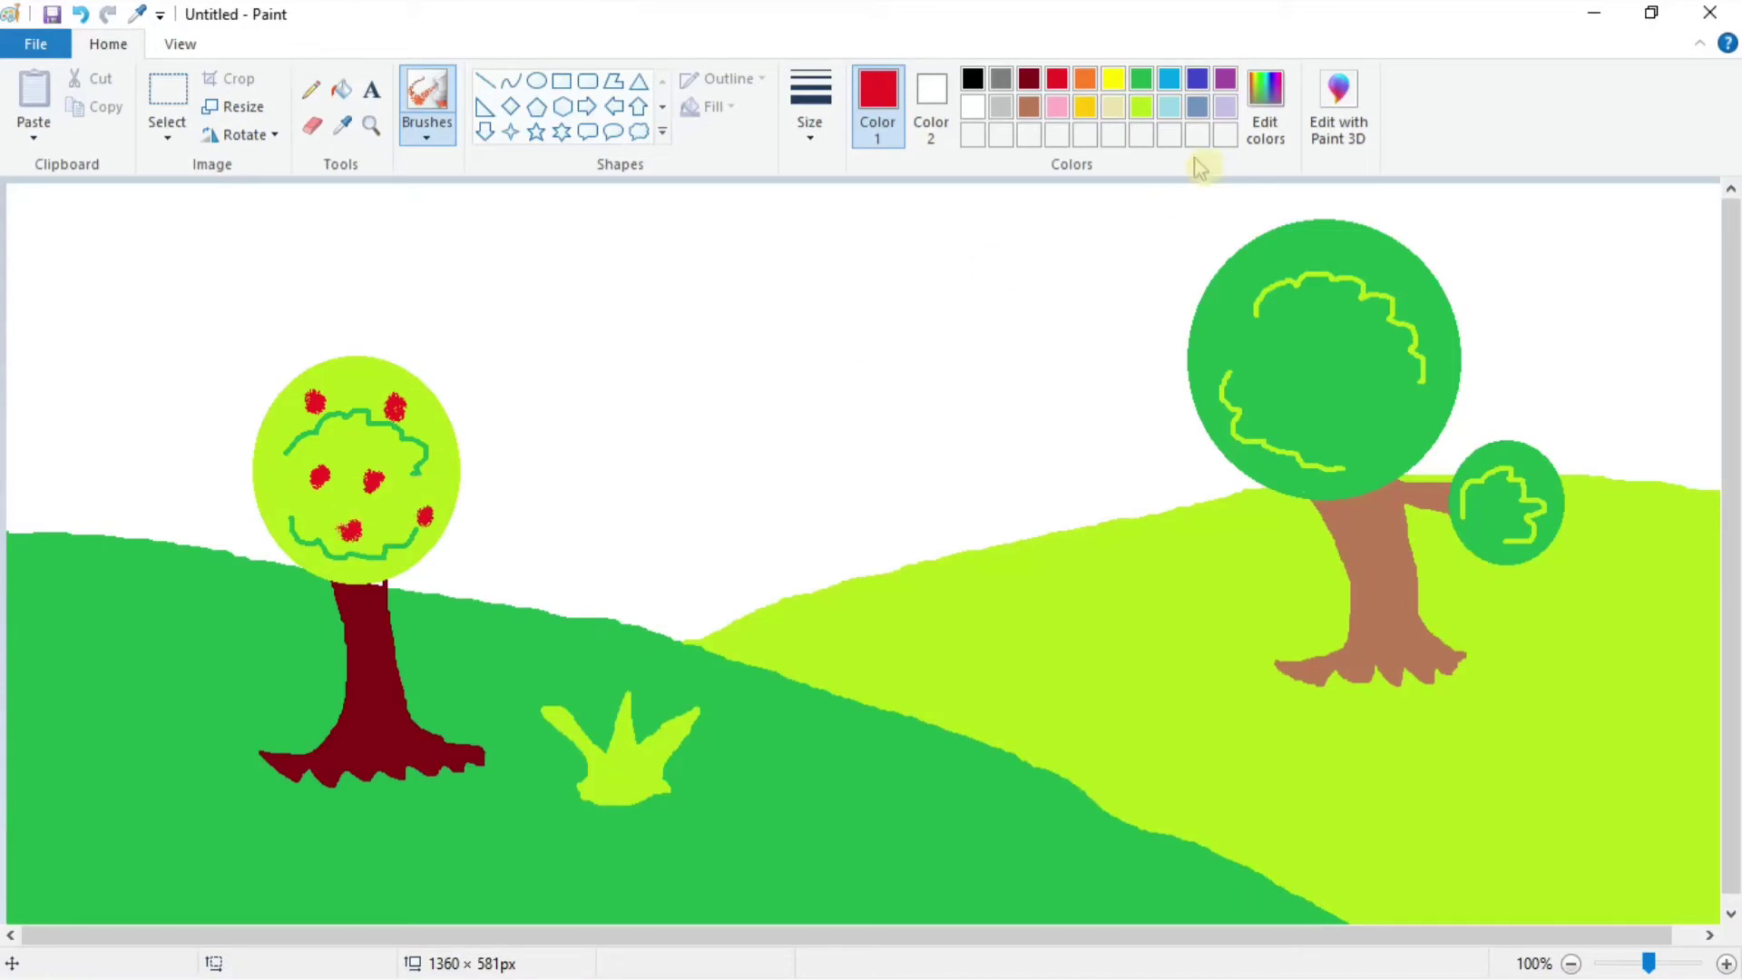
pyautogui.click(1112, 90)
pyautogui.click(1241, 339)
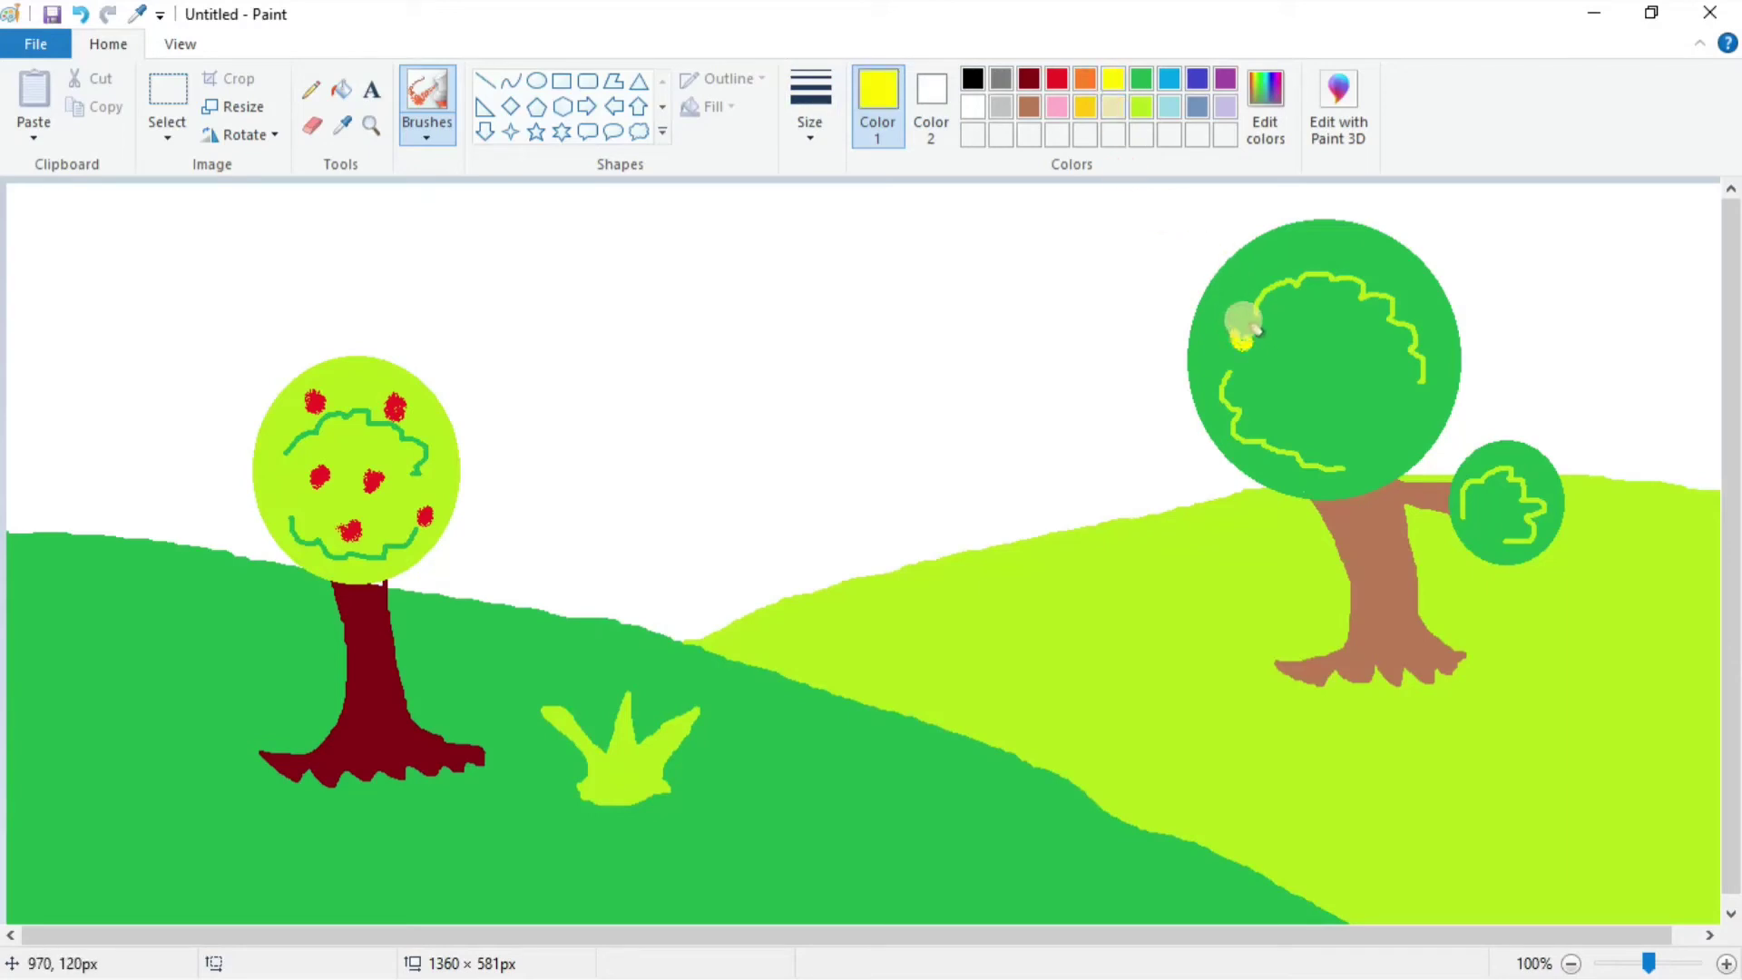
pyautogui.click(1303, 318)
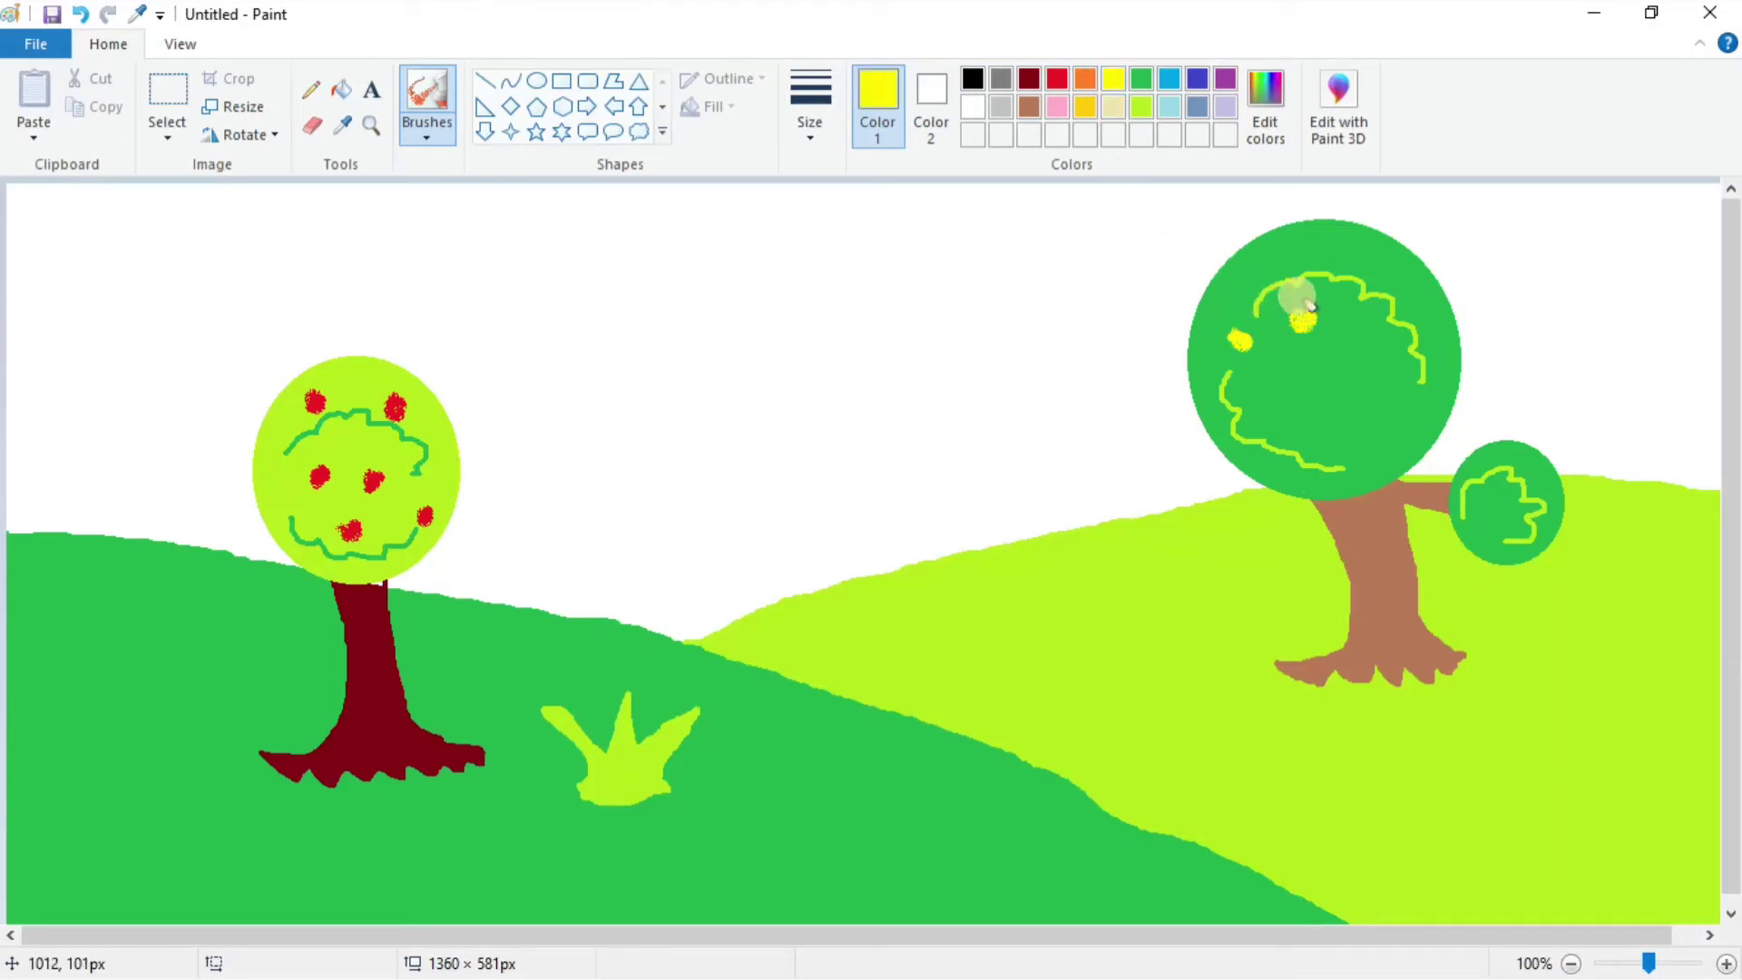
pyautogui.click(1385, 355)
pyautogui.click(1292, 401)
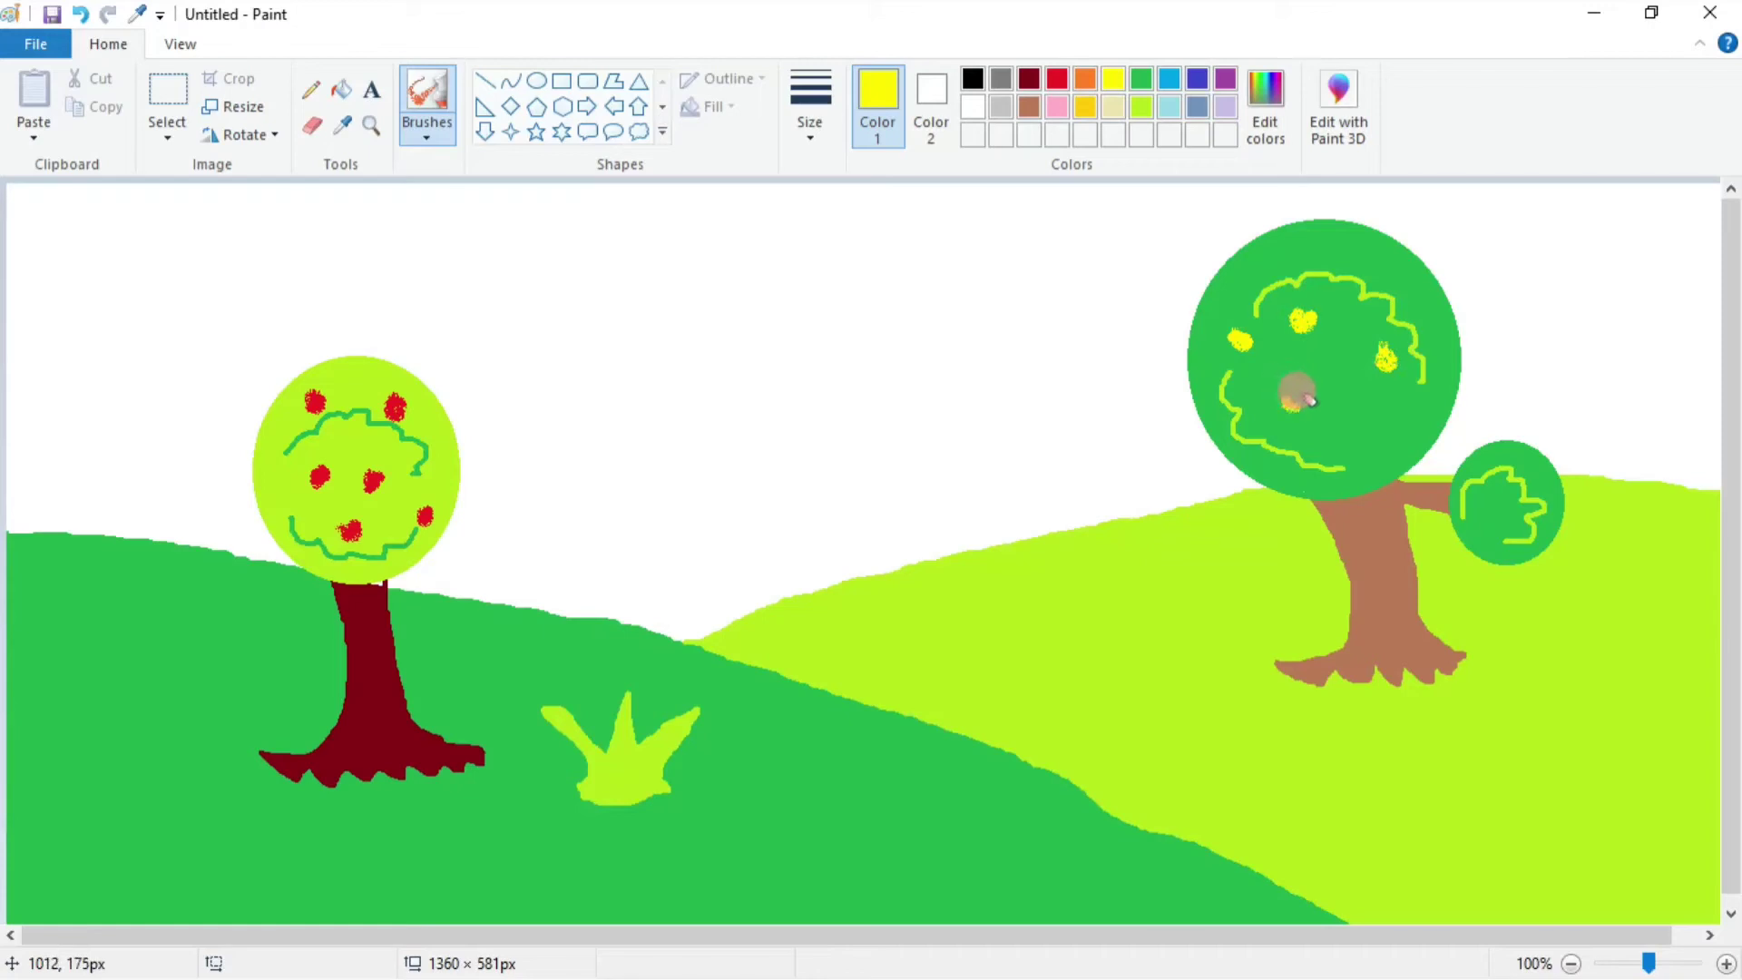
pyautogui.click(1361, 420)
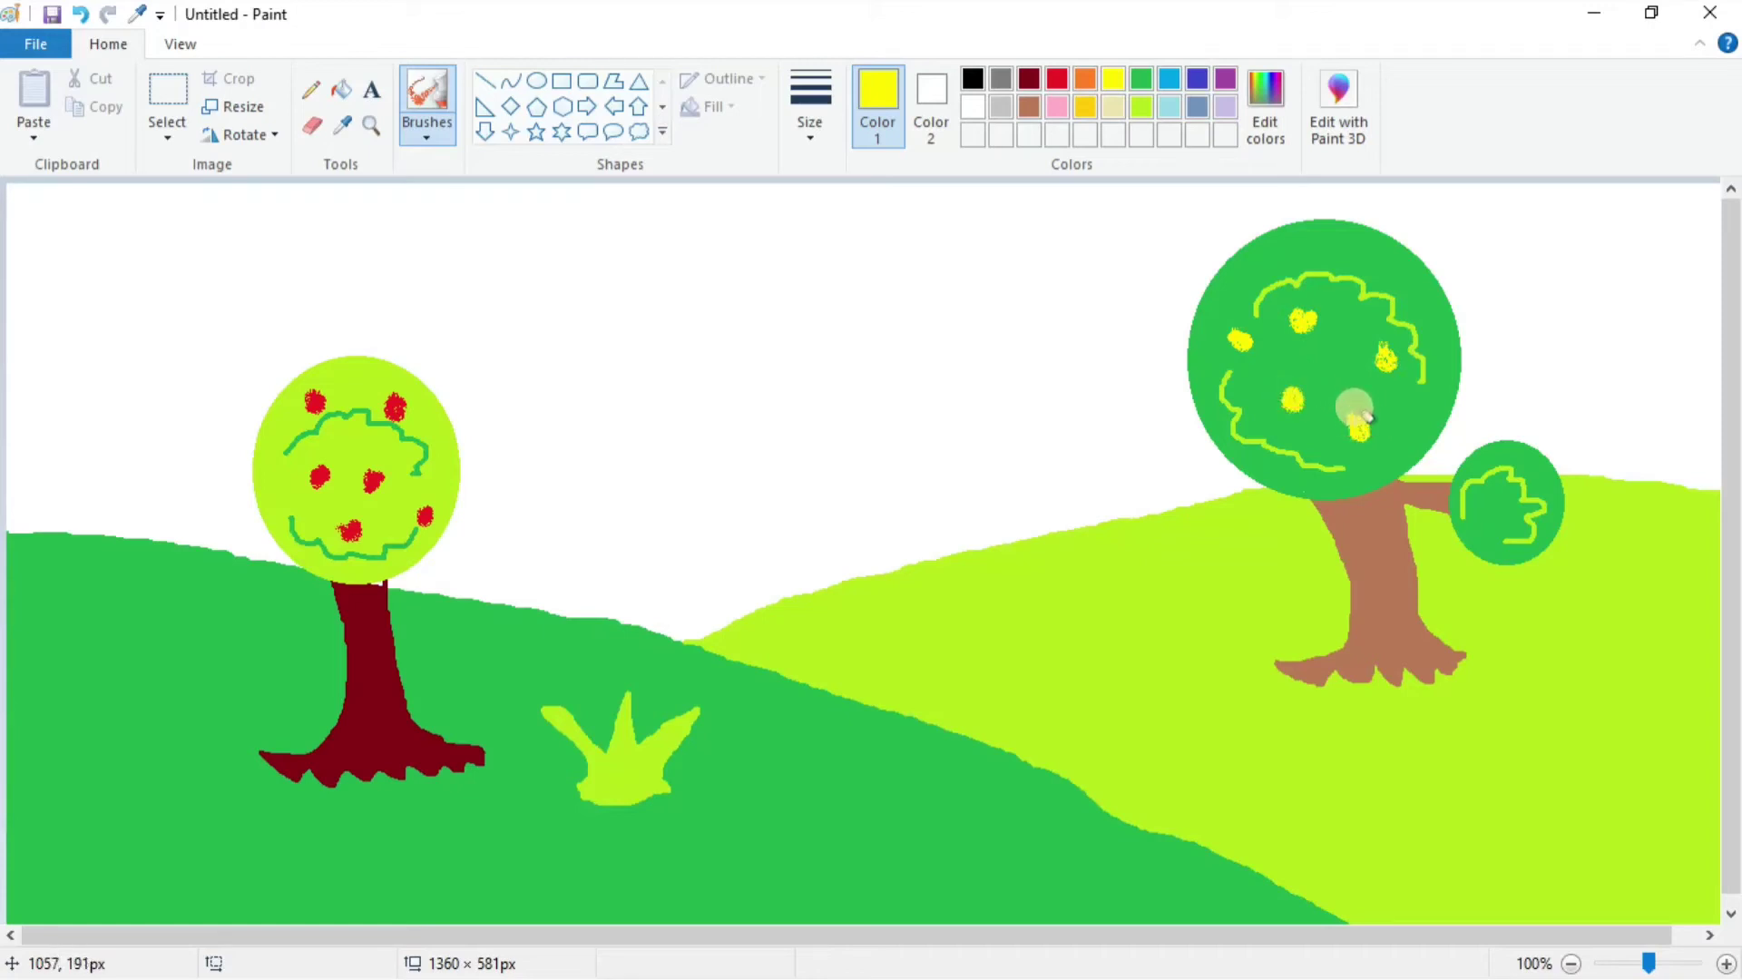
pyautogui.click(1303, 249)
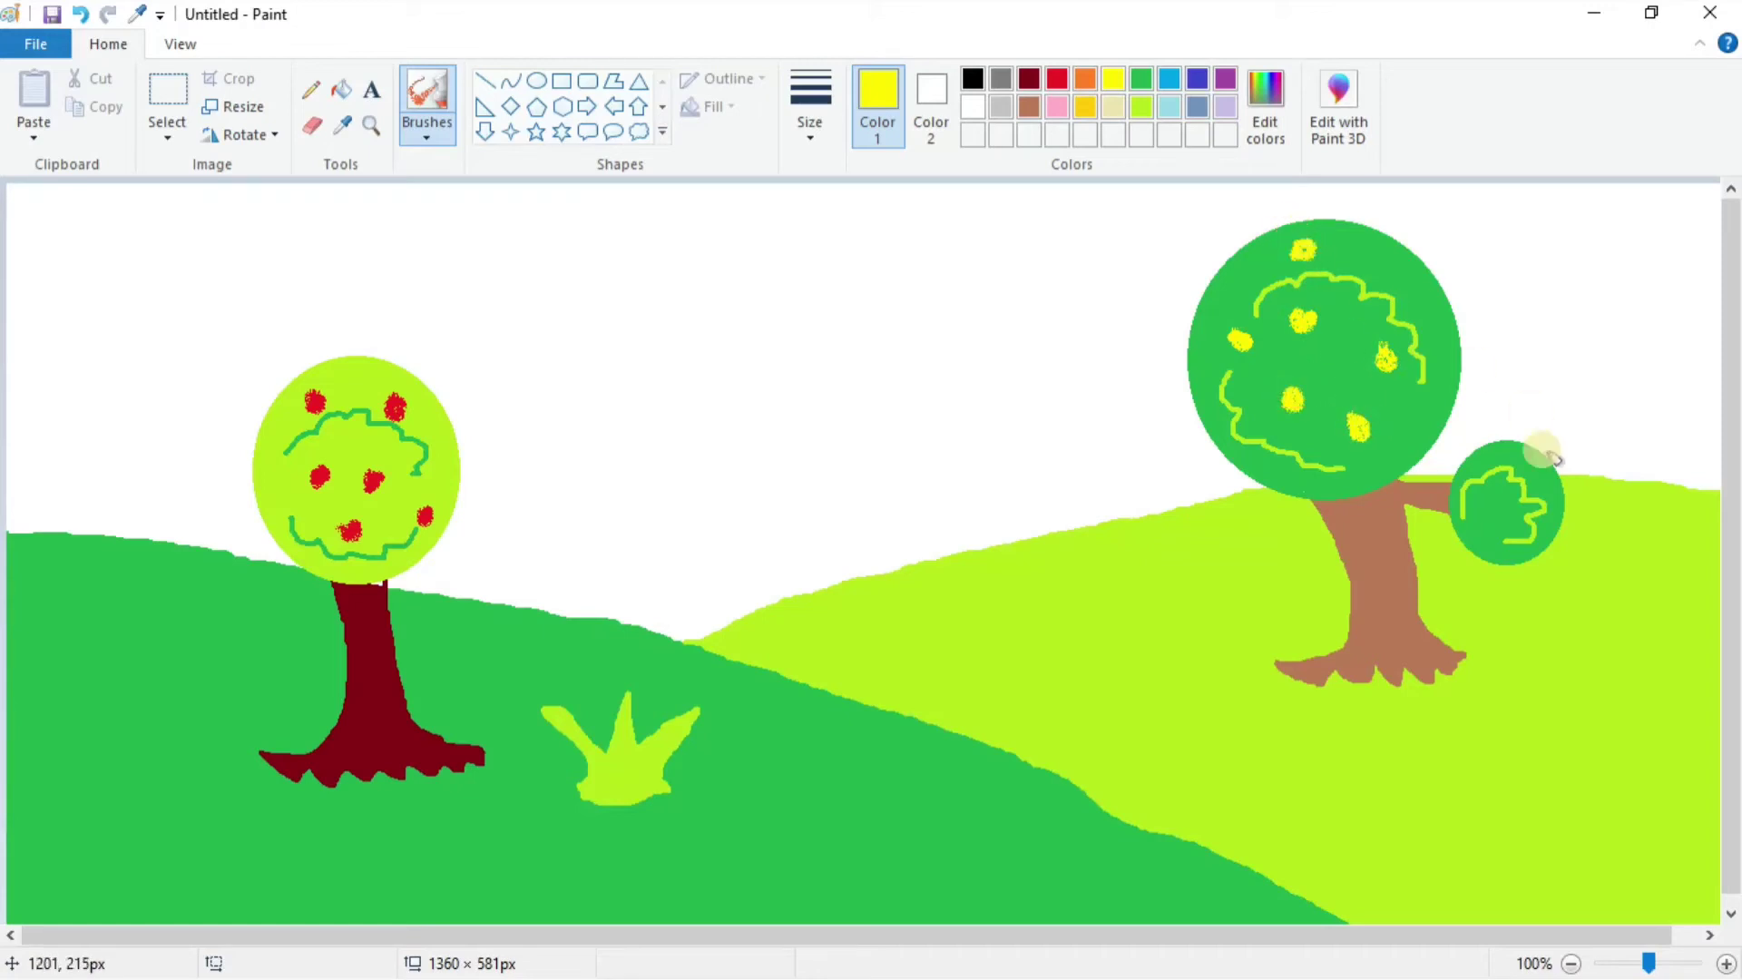
pyautogui.click(1500, 517)
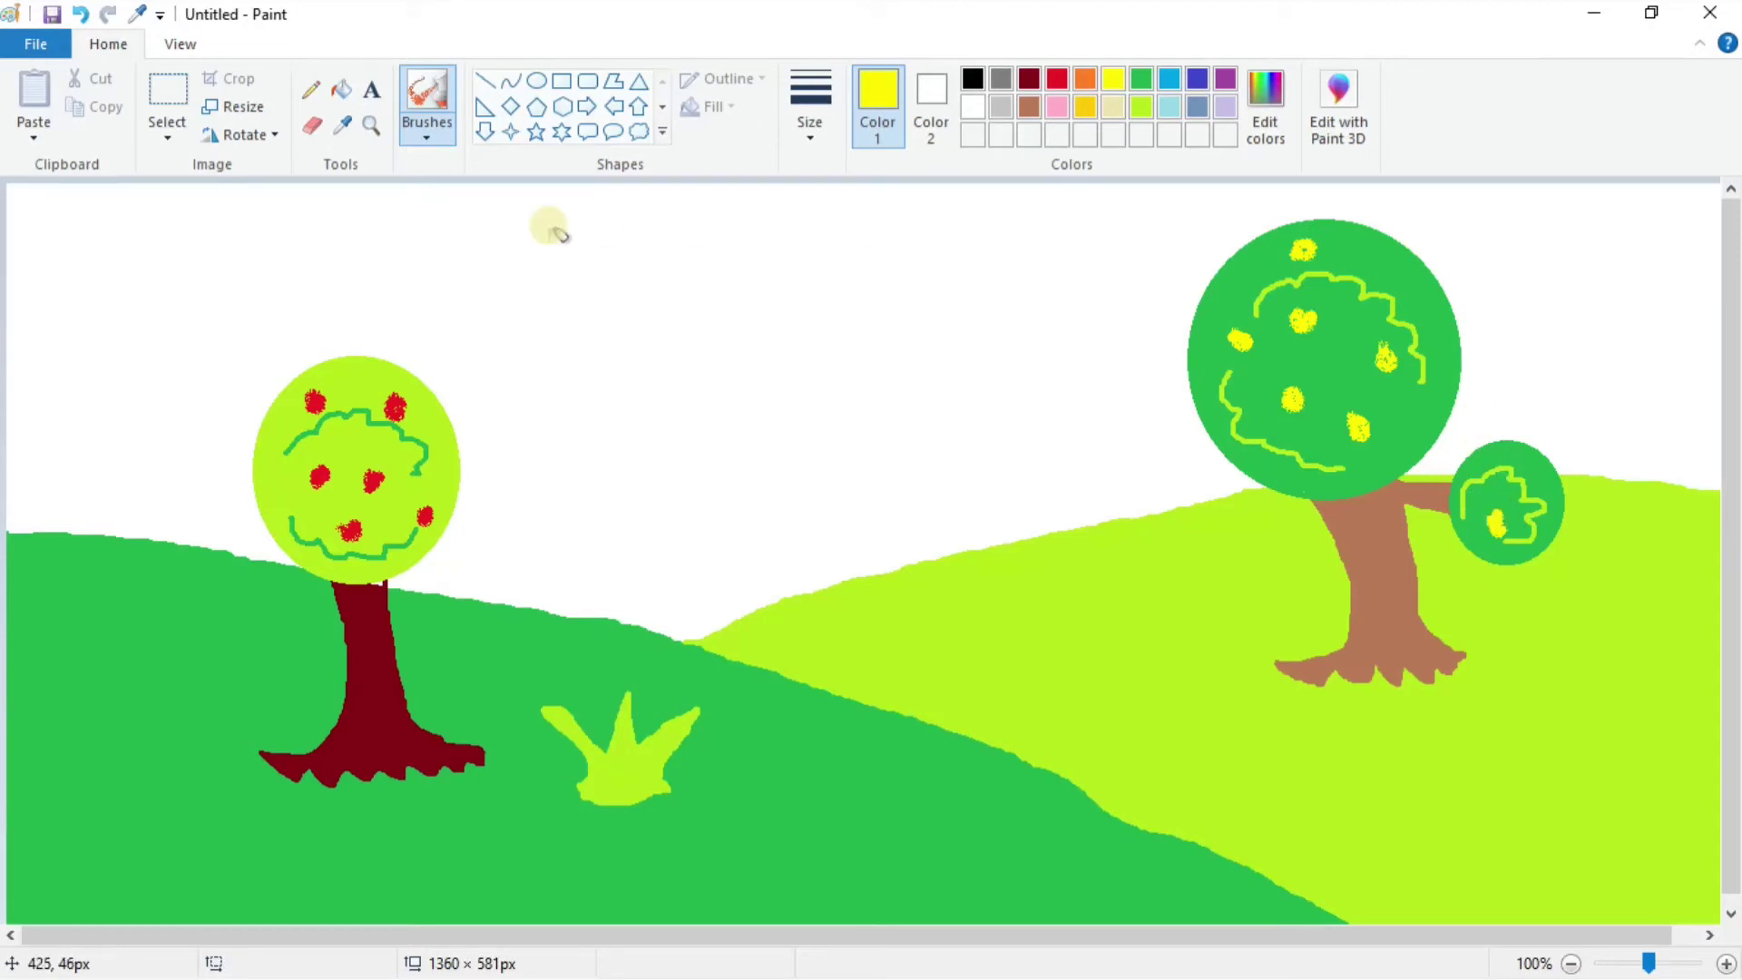
# Draw a green three-bladed grass tuft with the Pencil on the lime hill beside the brown trunk and fill it with green.
pyautogui.click(314, 91)
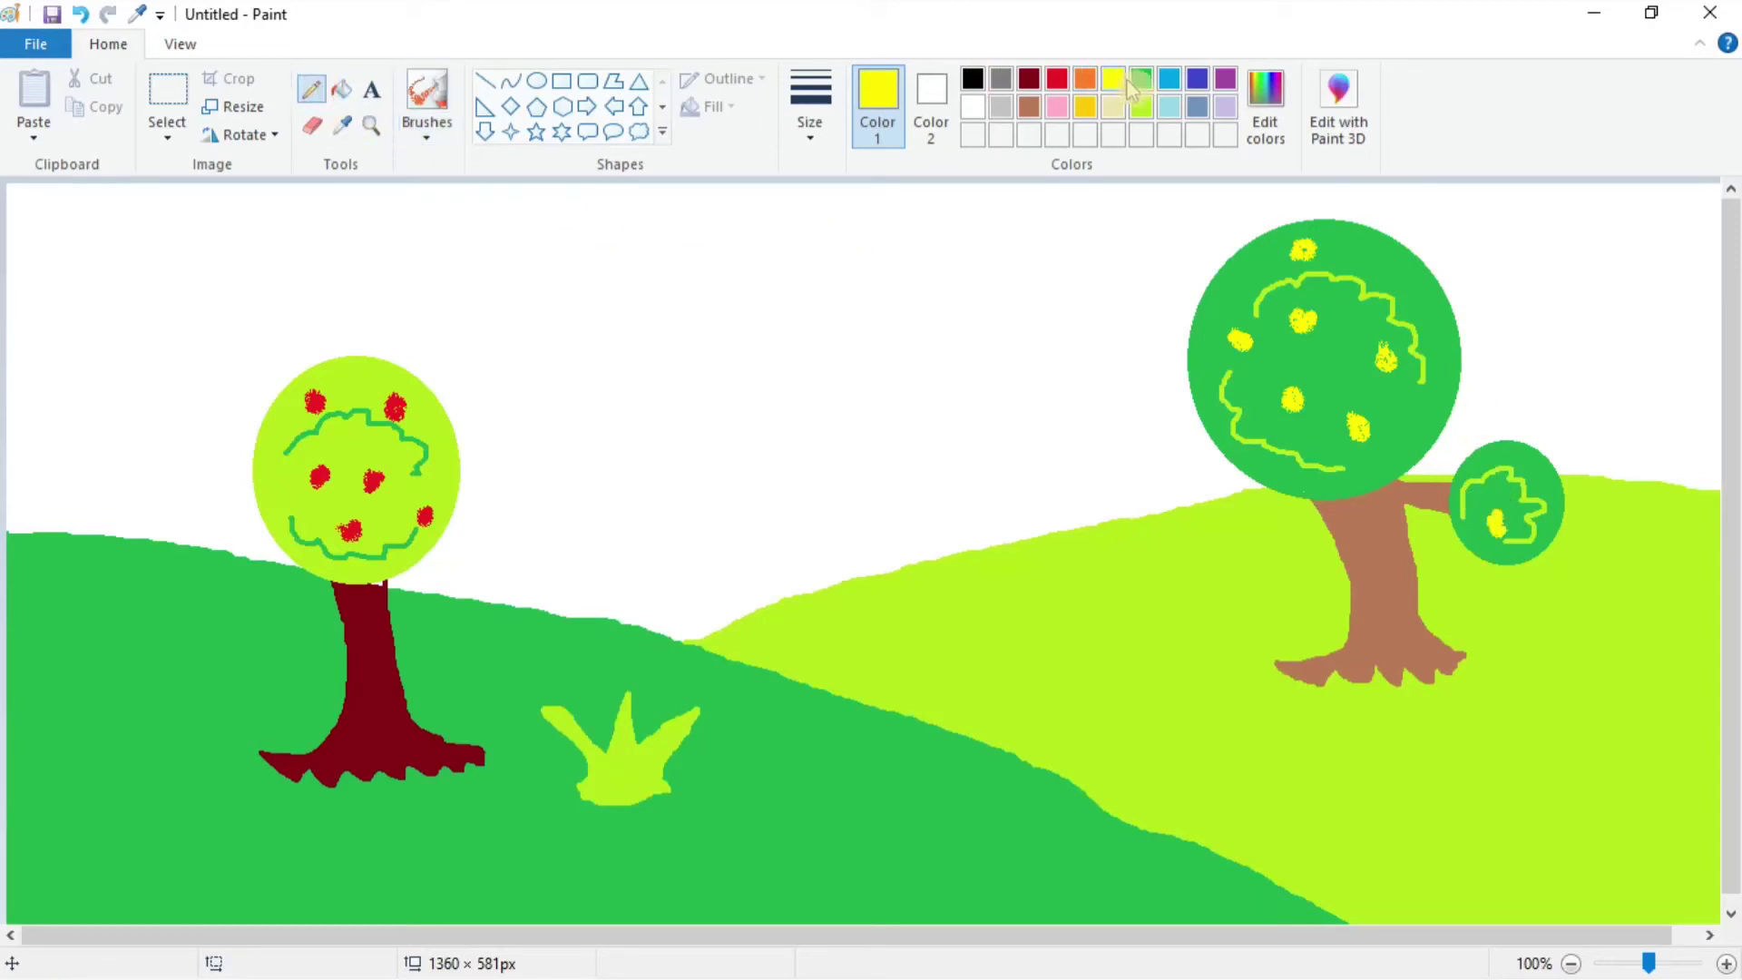
pyautogui.click(1141, 79)
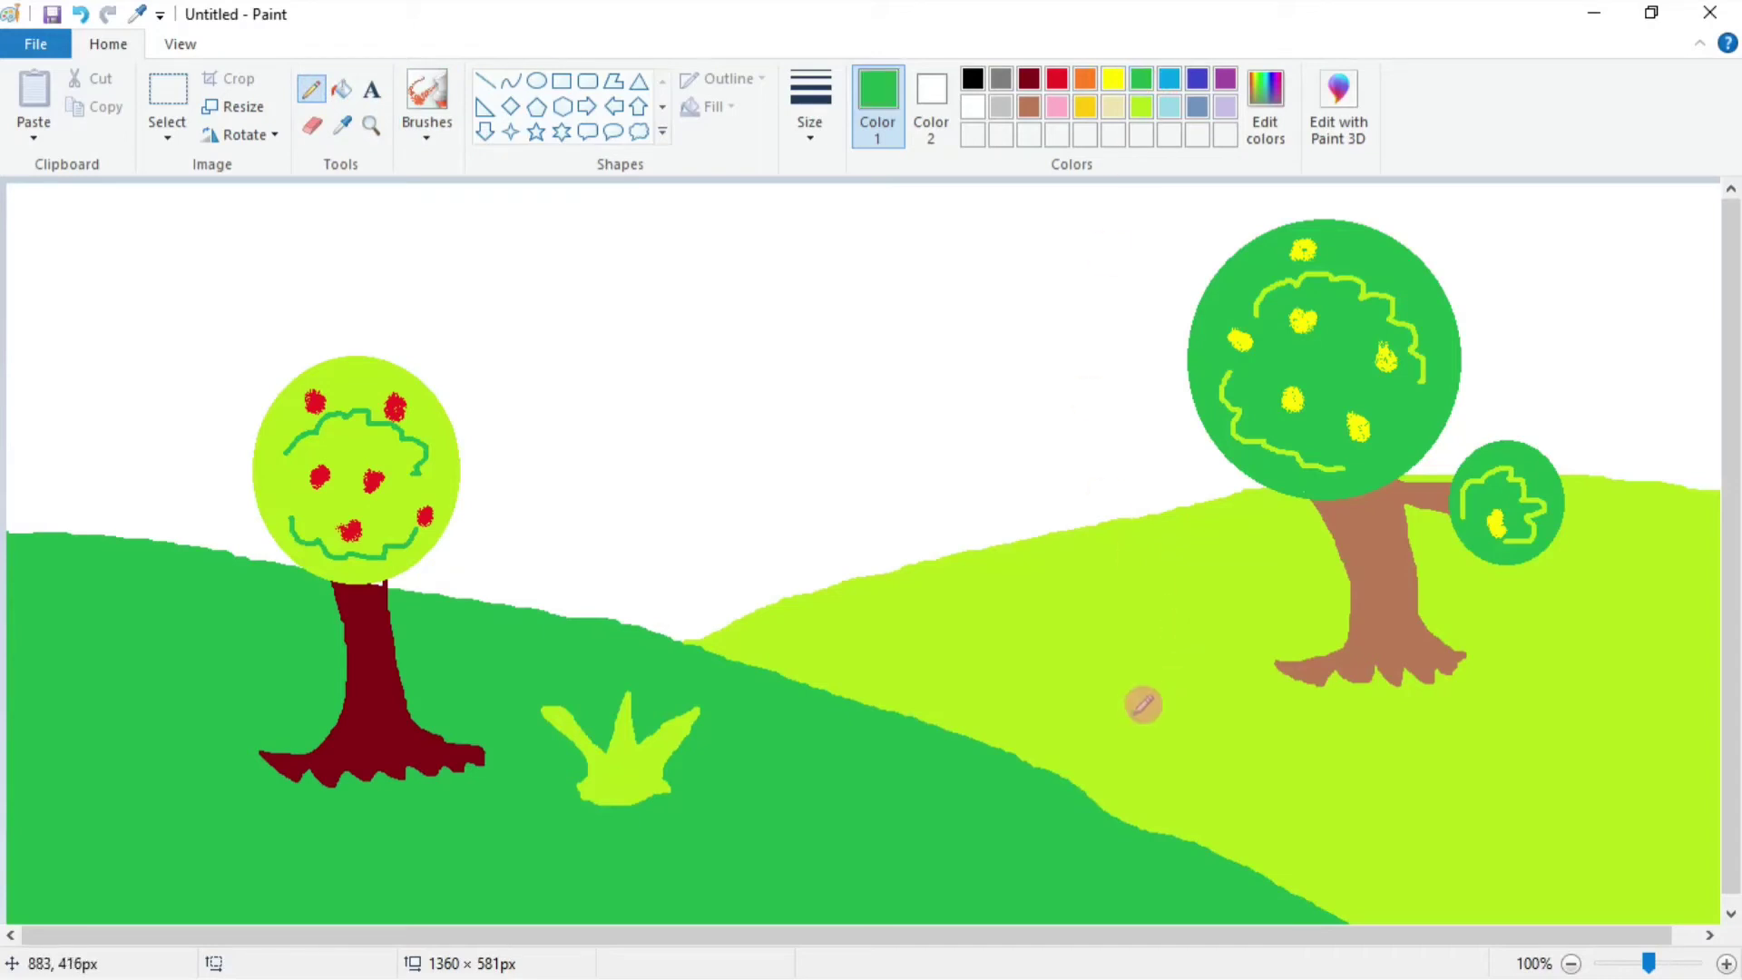
pyautogui.moveTo(1136, 714)
pyautogui.mouseDown()
pyautogui.moveTo(1064, 667)
pyautogui.moveTo(1113, 659)
pyautogui.moveTo(1144, 683)
pyautogui.moveTo(1165, 626)
pyautogui.moveTo(1177, 671)
pyautogui.moveTo(1232, 635)
pyautogui.moveTo(1215, 686)
pyautogui.mouseUp()
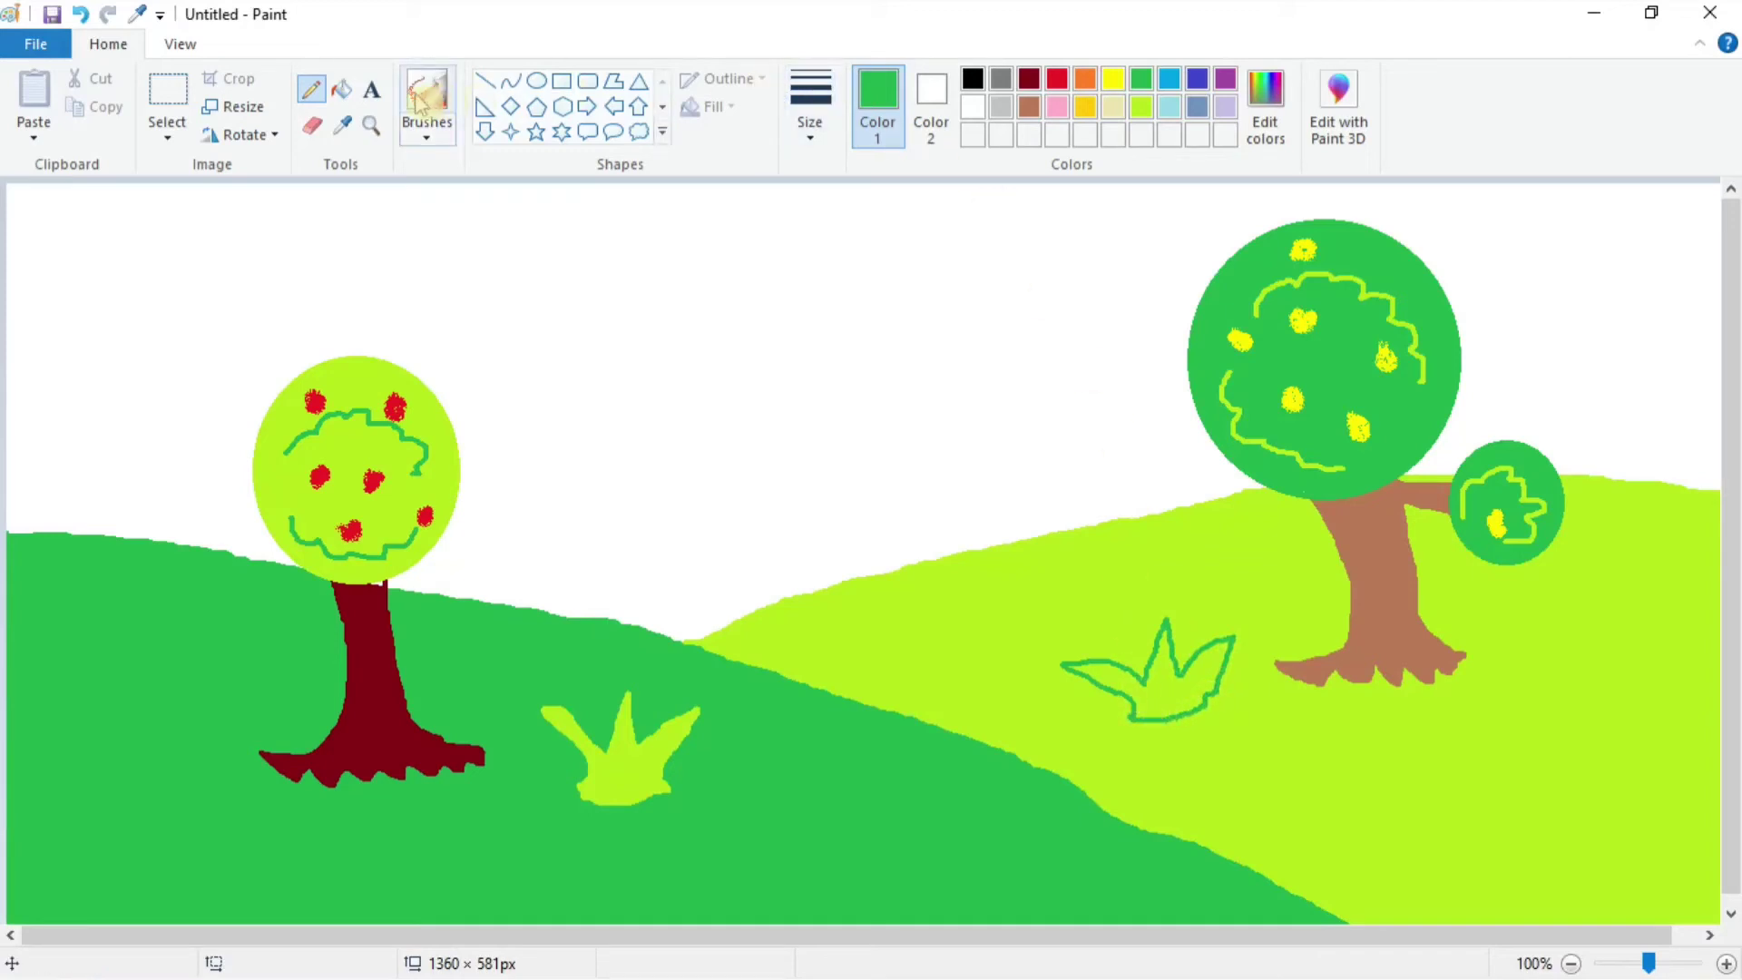
pyautogui.click(343, 91)
pyautogui.click(1180, 683)
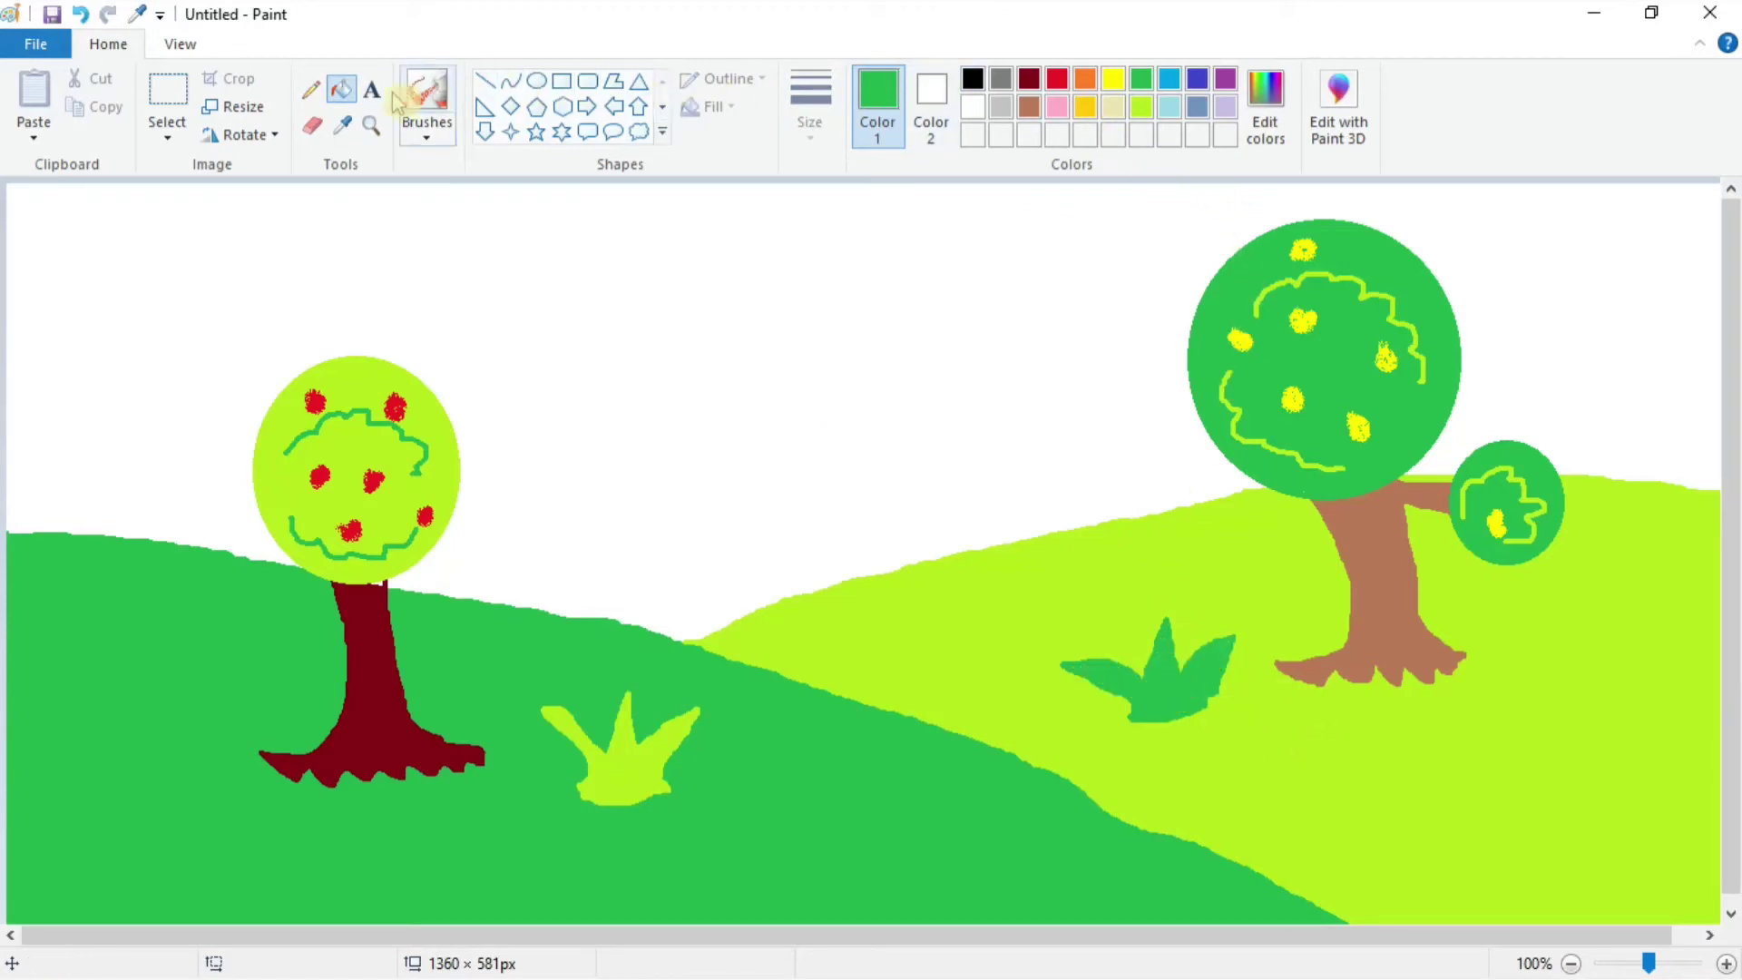
# Draw a brown flower stem rising from the green grass tuft and a red petal outline at its tip with the Pencil.
pyautogui.click(309, 90)
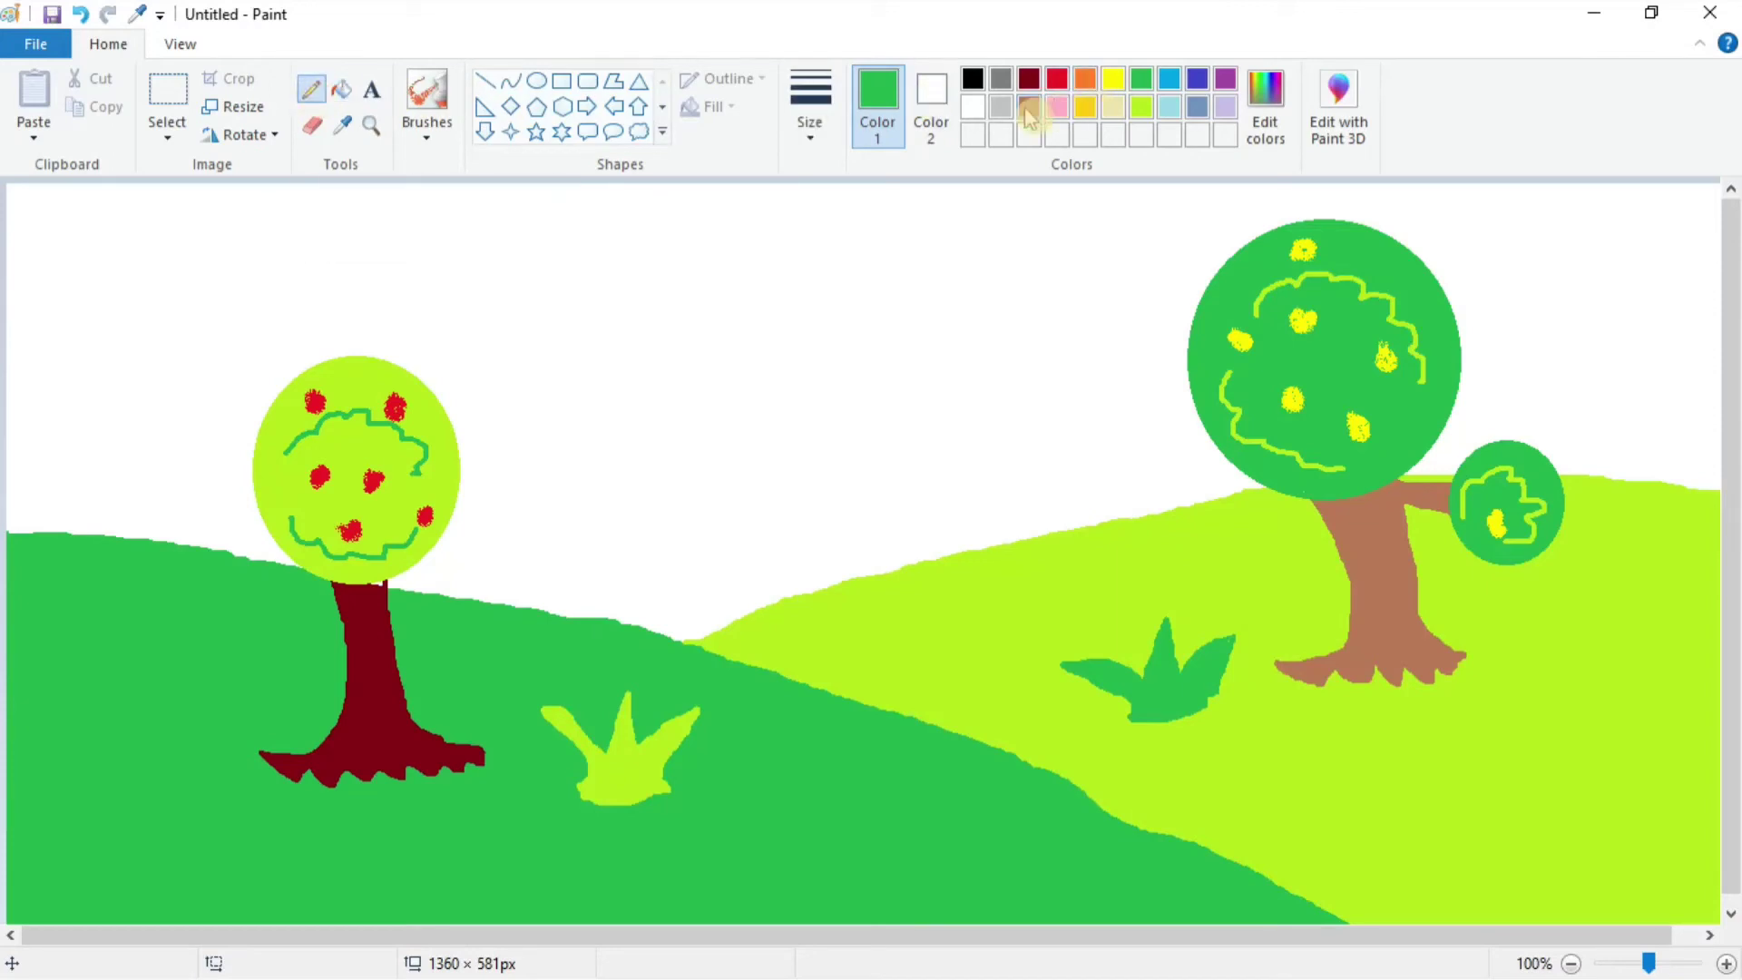
pyautogui.click(1028, 109)
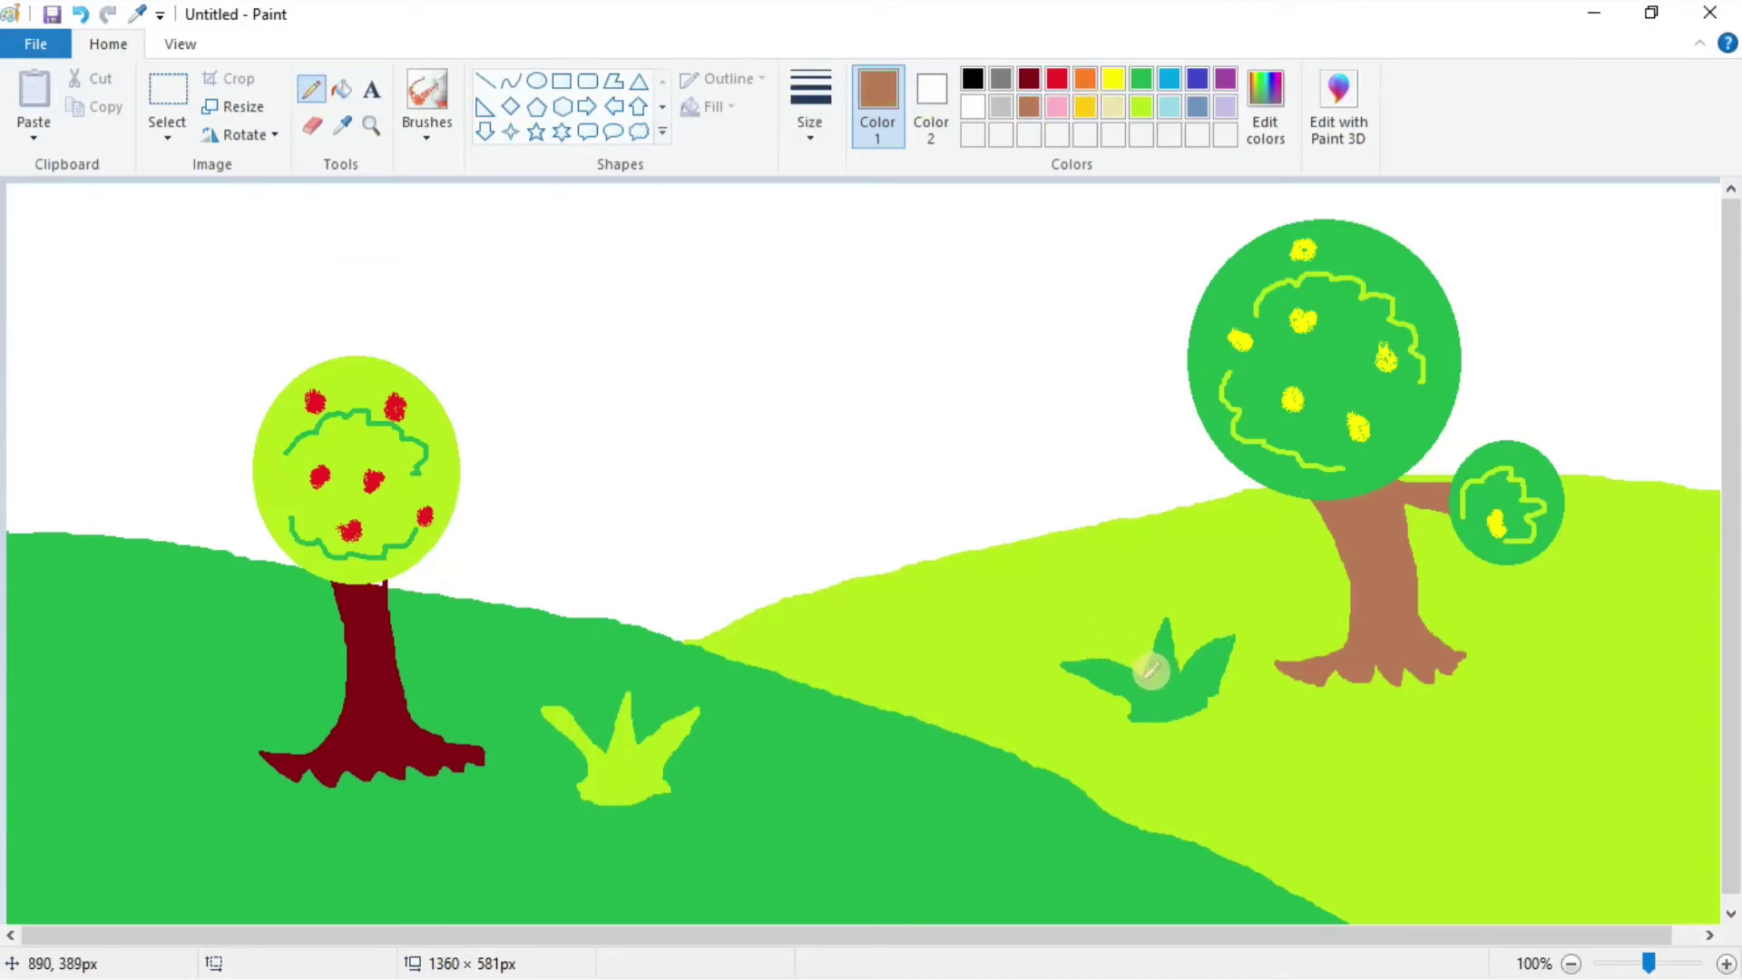
pyautogui.moveTo(1140, 680); pyautogui.dragTo(1138, 600)
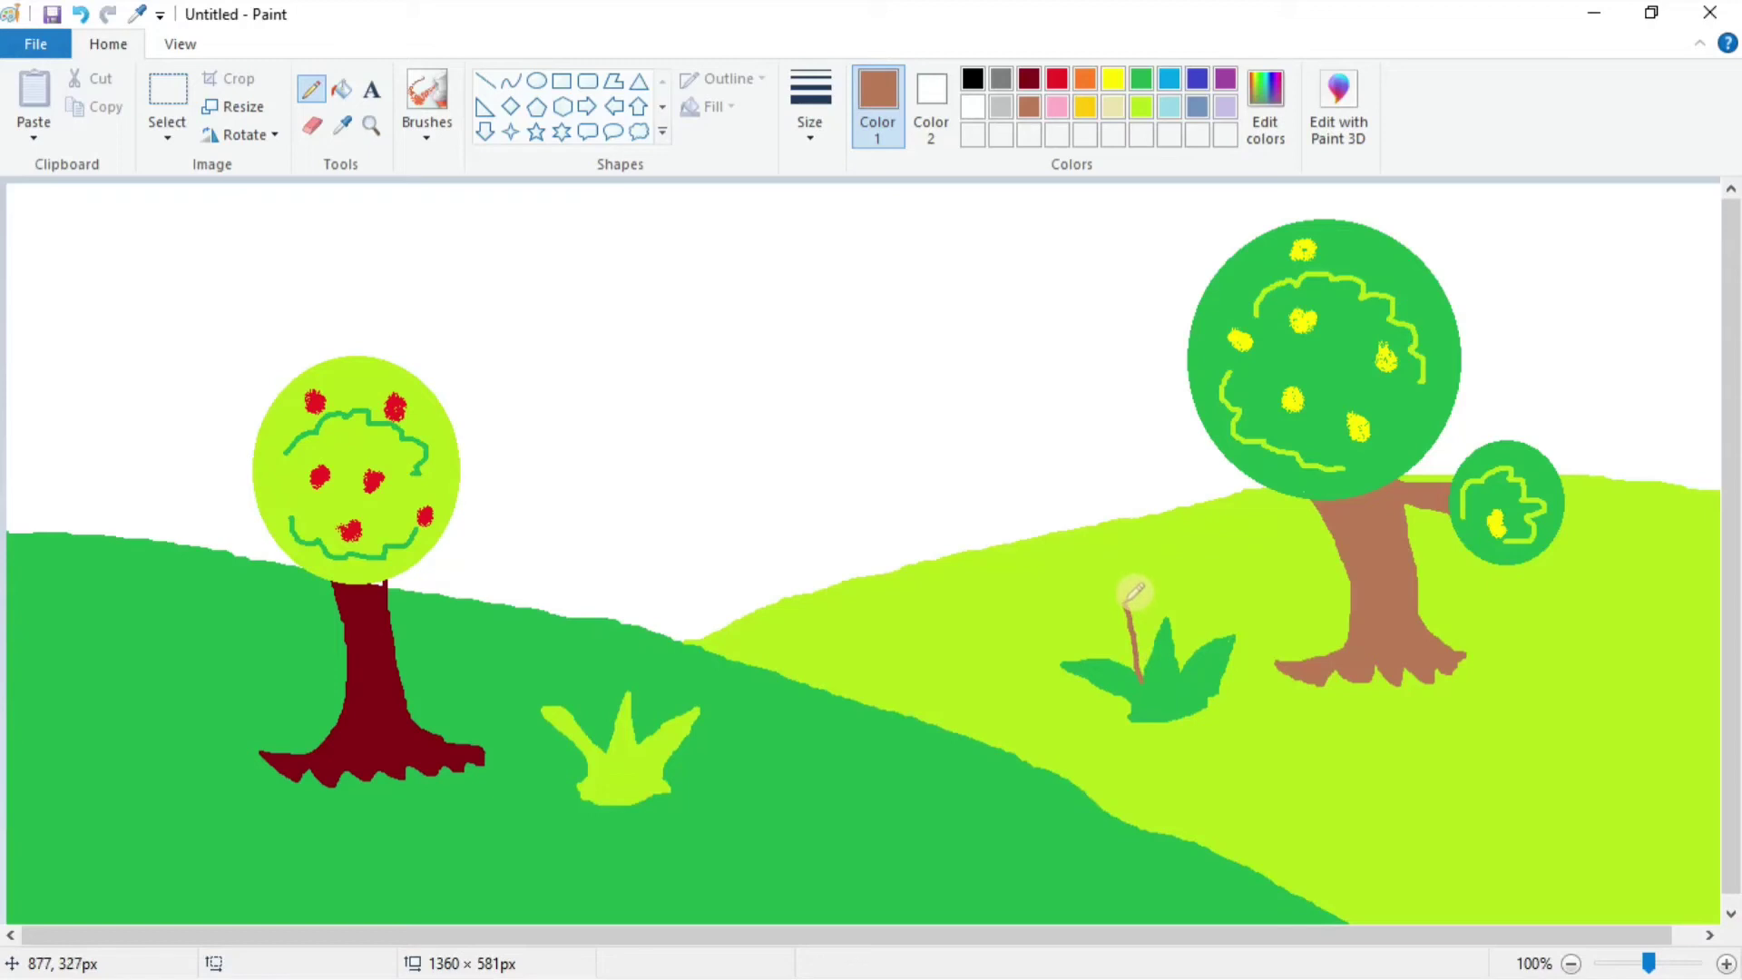
pyautogui.click(1058, 80)
pyautogui.moveTo(1125, 599)
pyautogui.mouseDown()
pyautogui.moveTo(1146, 597)
pyautogui.moveTo(1146, 555)
pyautogui.moveTo(1090, 588)
pyautogui.mouseUp()
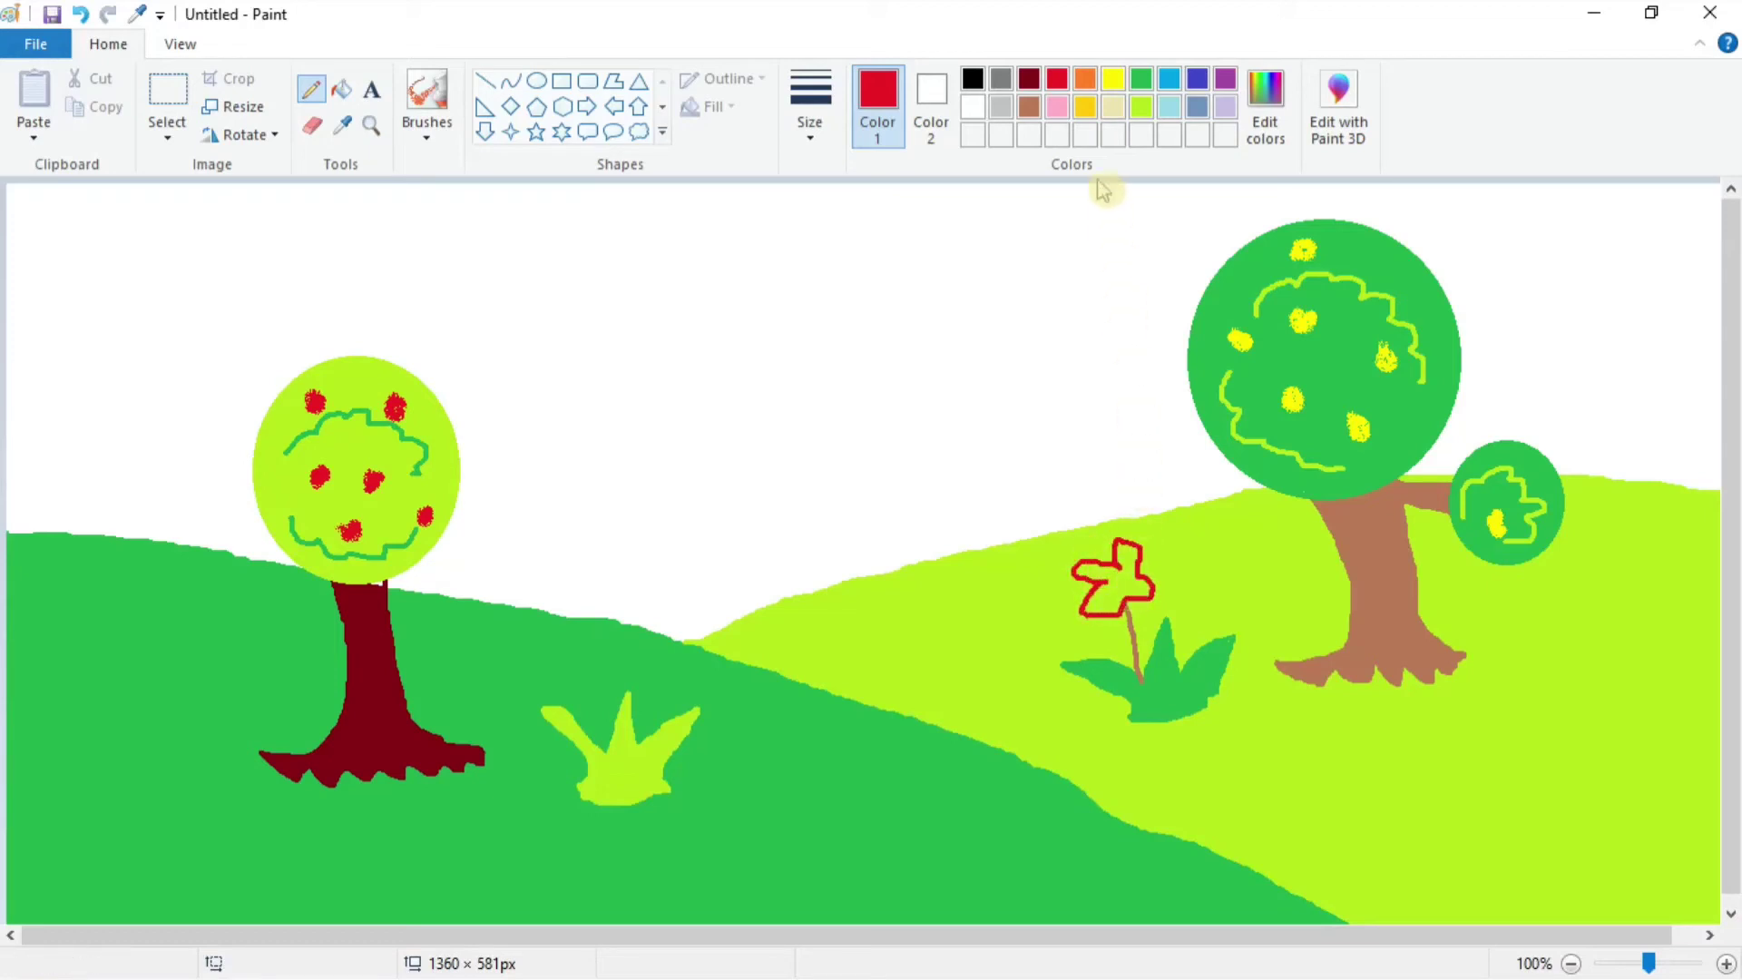
# Spray a yellow centre onto the flower with the Airbrush and fill its petals with red.
pyautogui.click(426, 95)
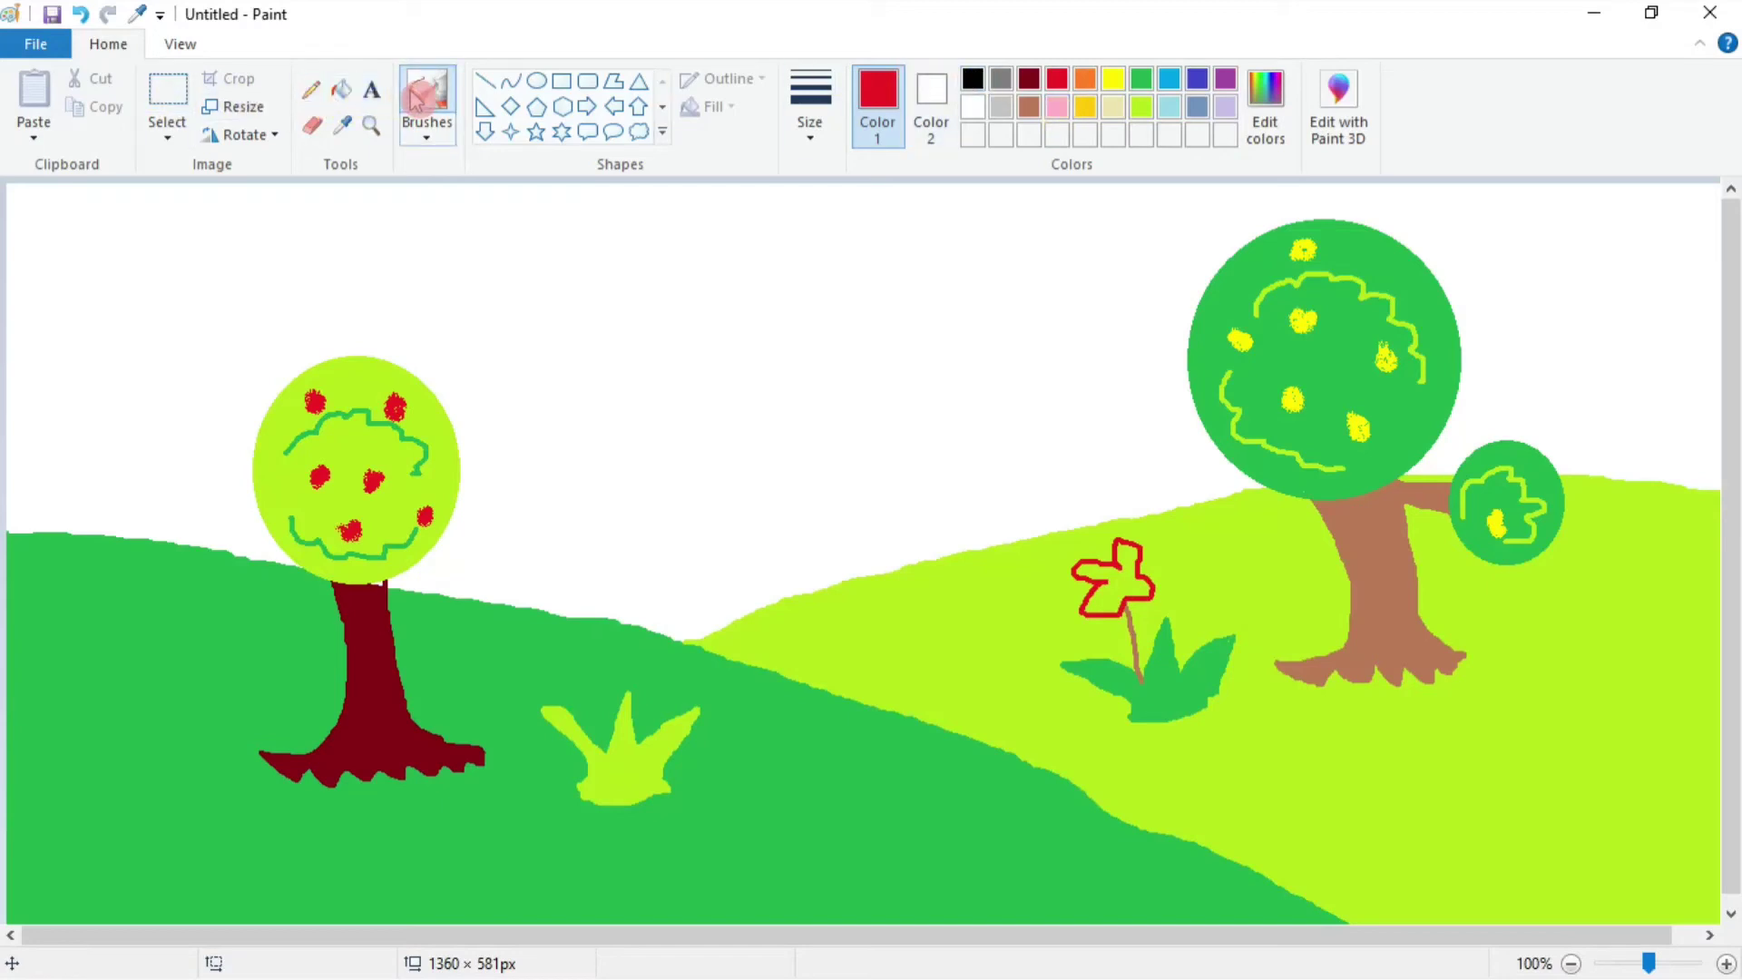
pyautogui.click(1113, 80)
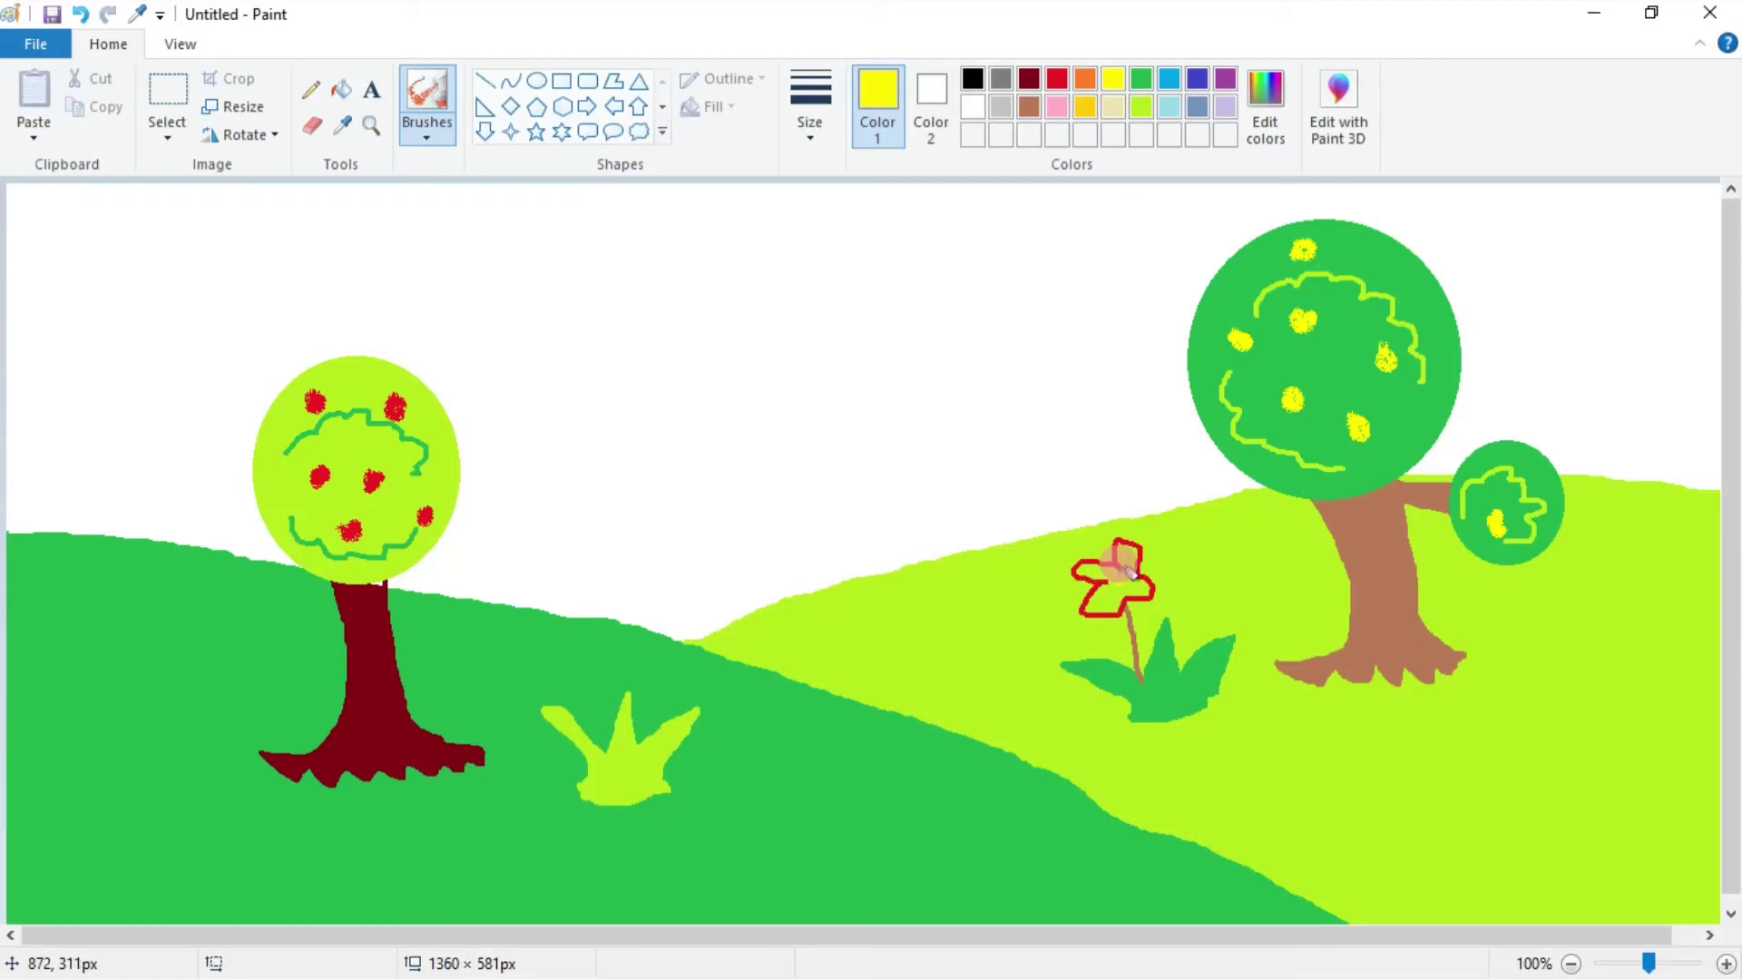
pyautogui.moveTo(1129, 572); pyautogui.dragTo(1131, 587)
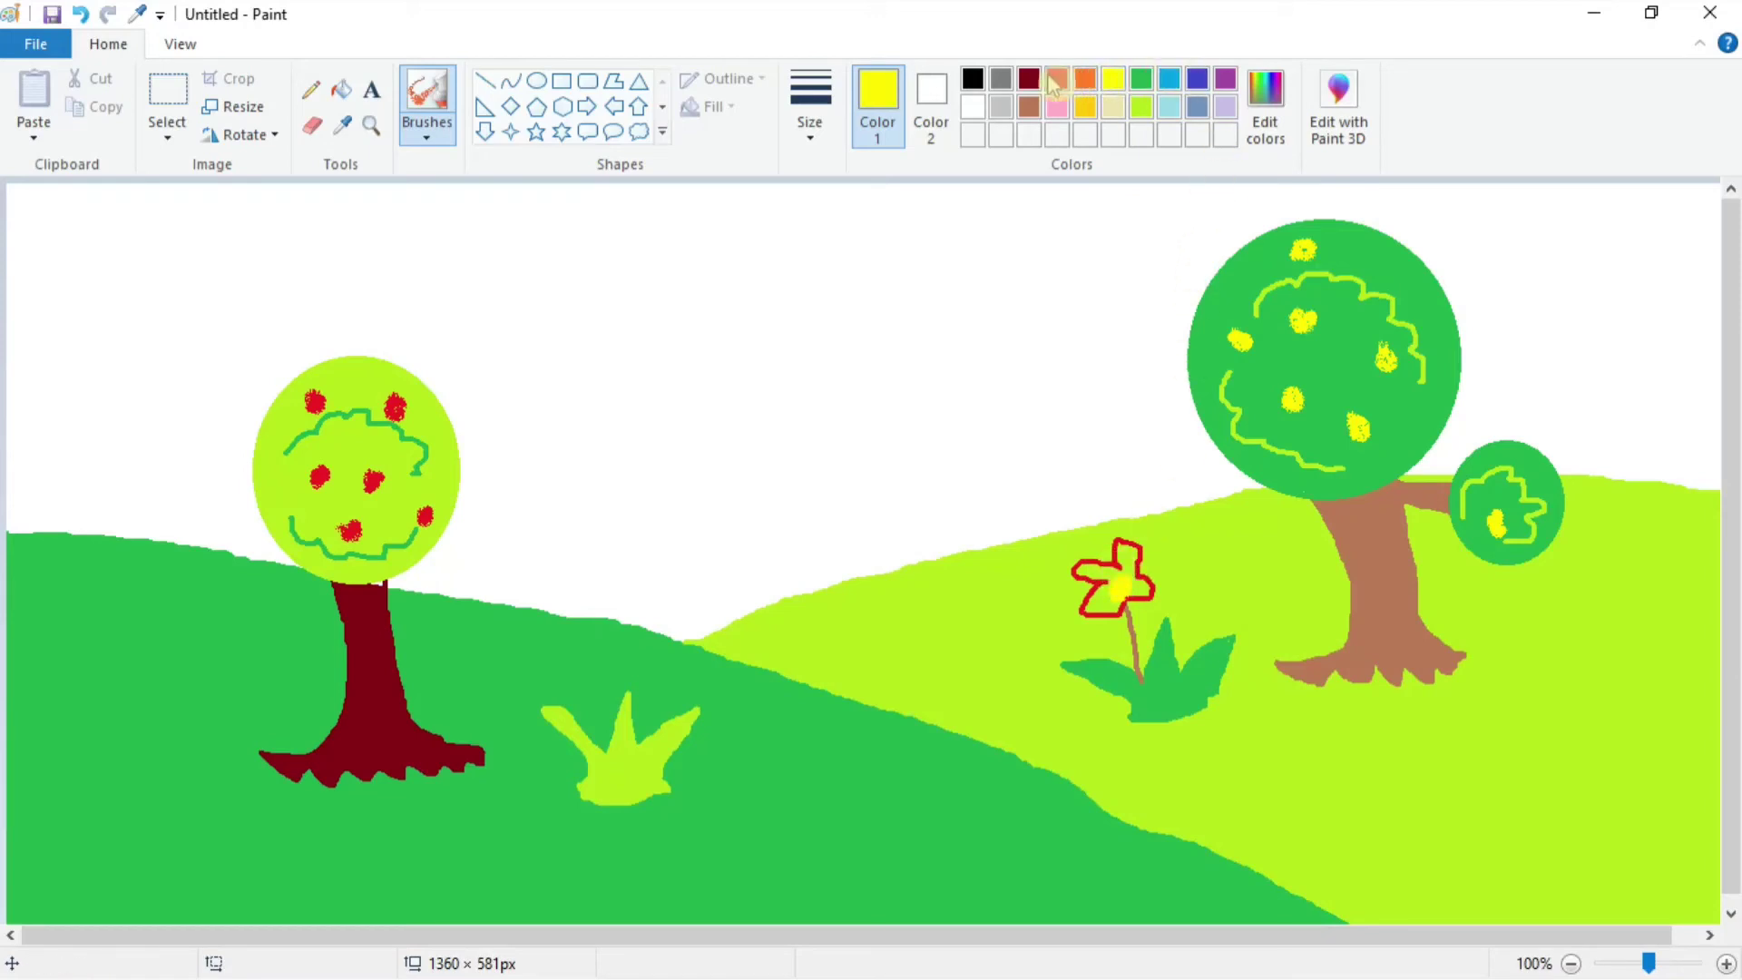
pyautogui.click(1055, 83)
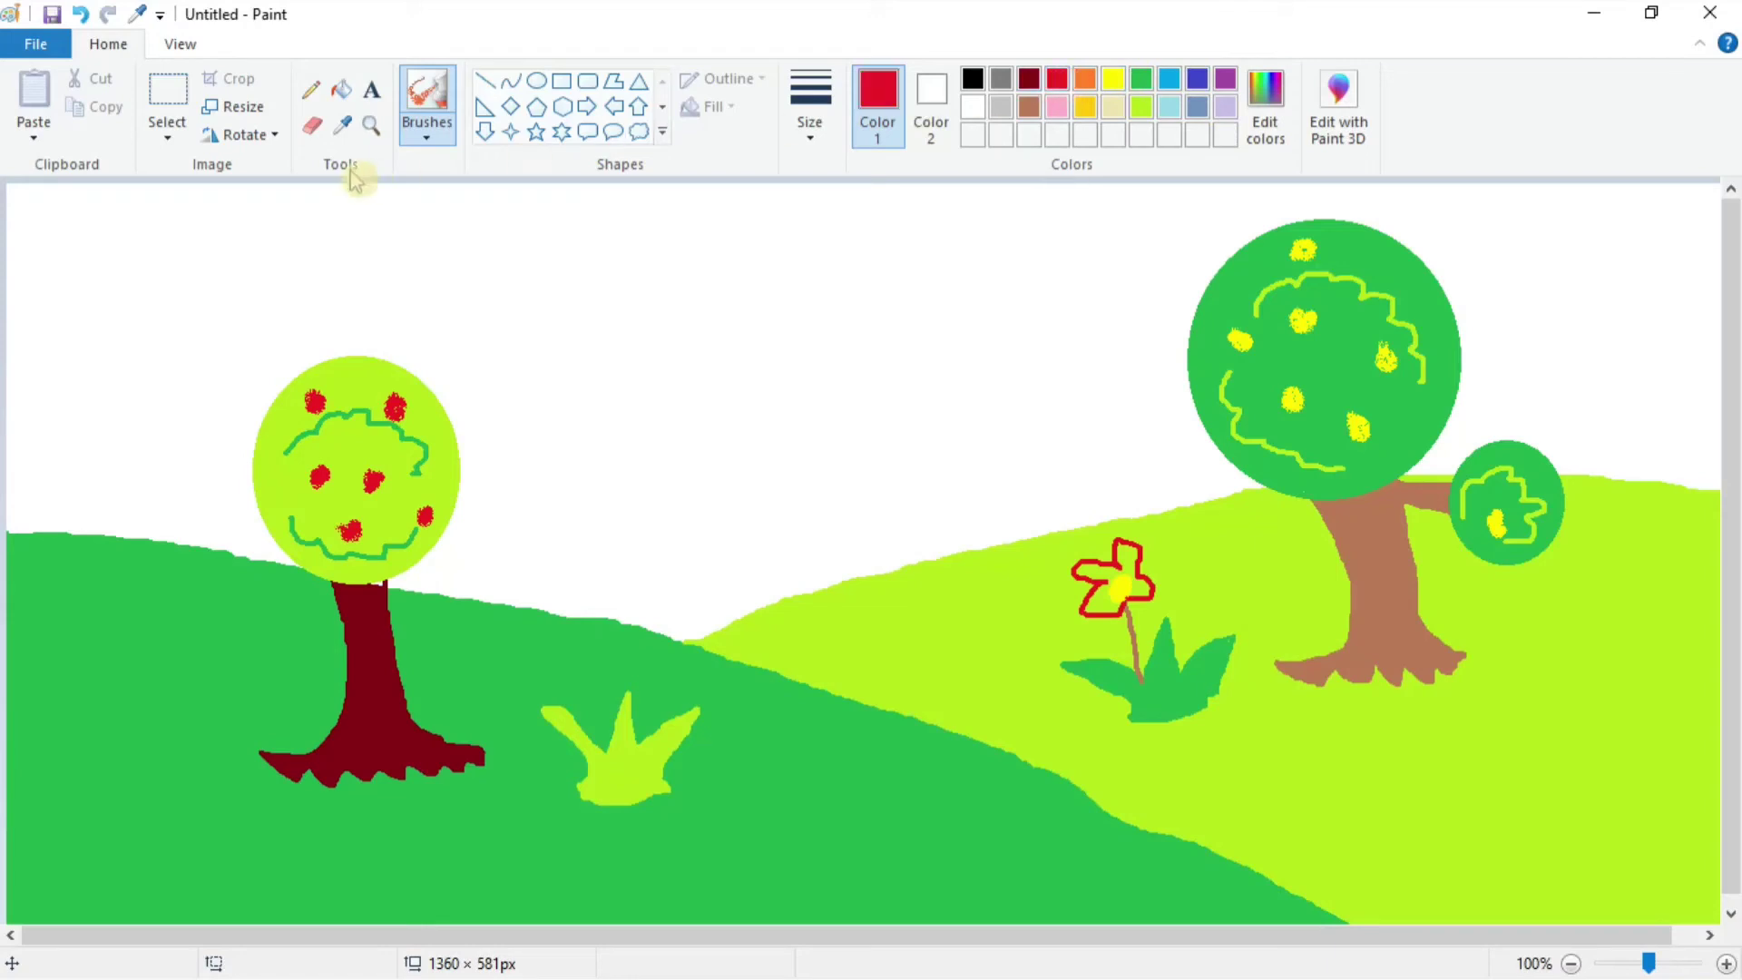
pyautogui.click(342, 89)
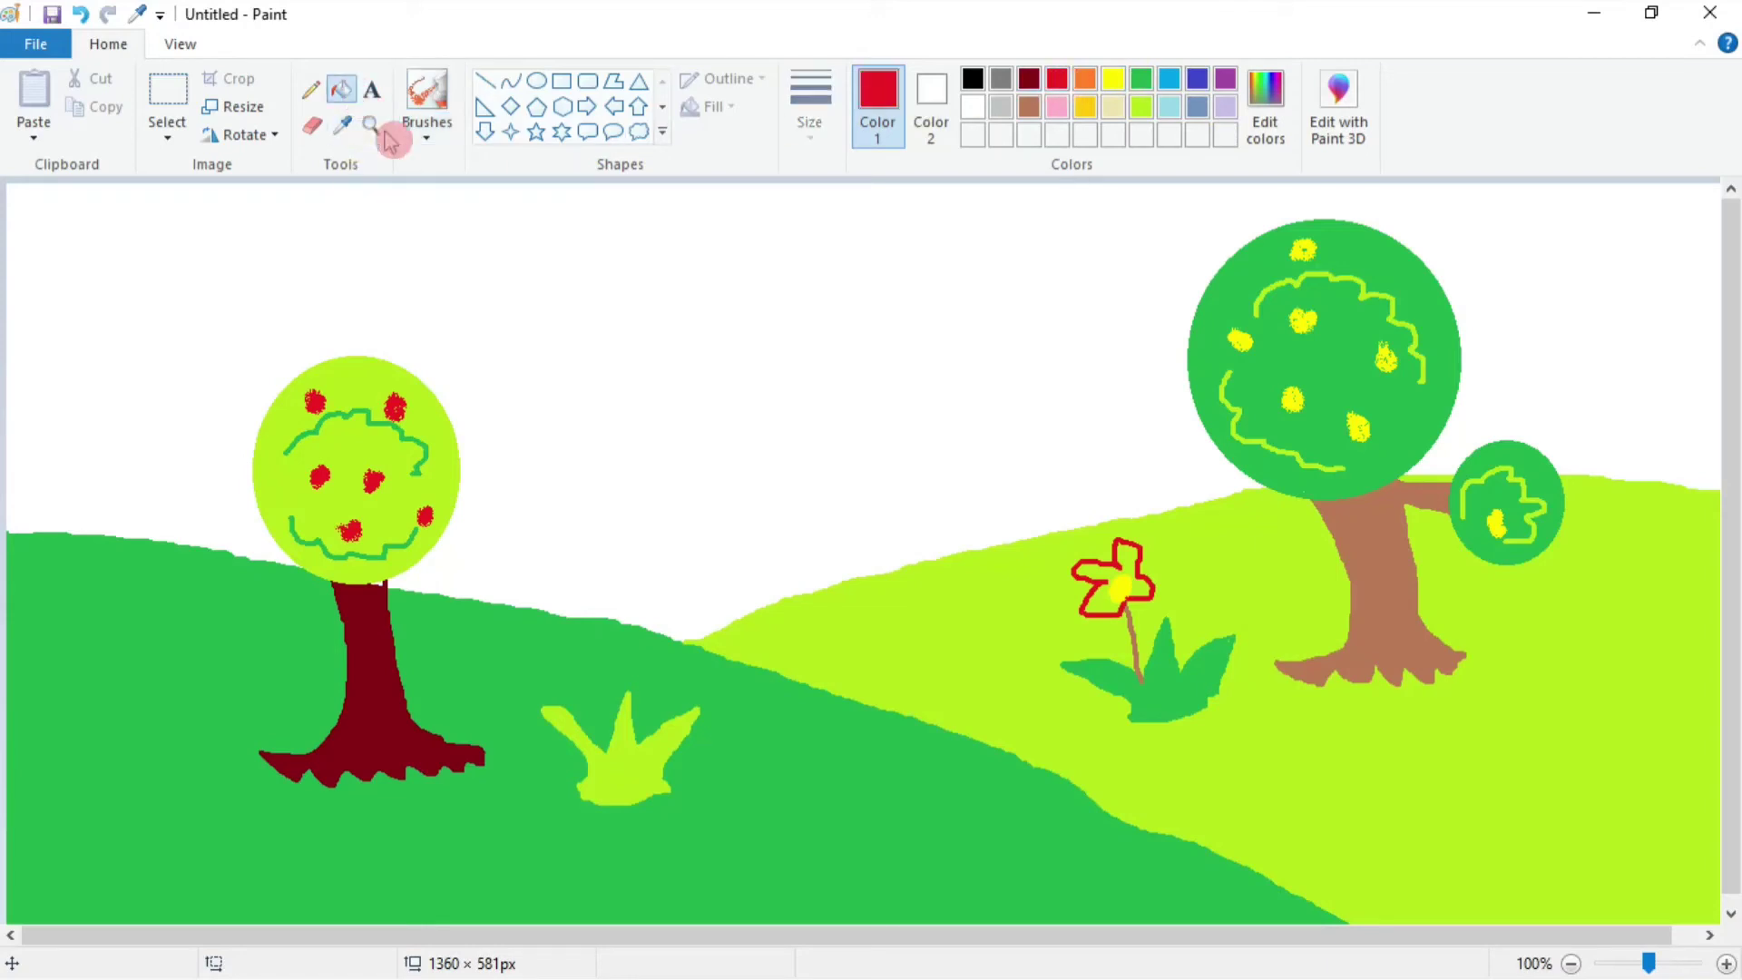
pyautogui.click(1105, 570)
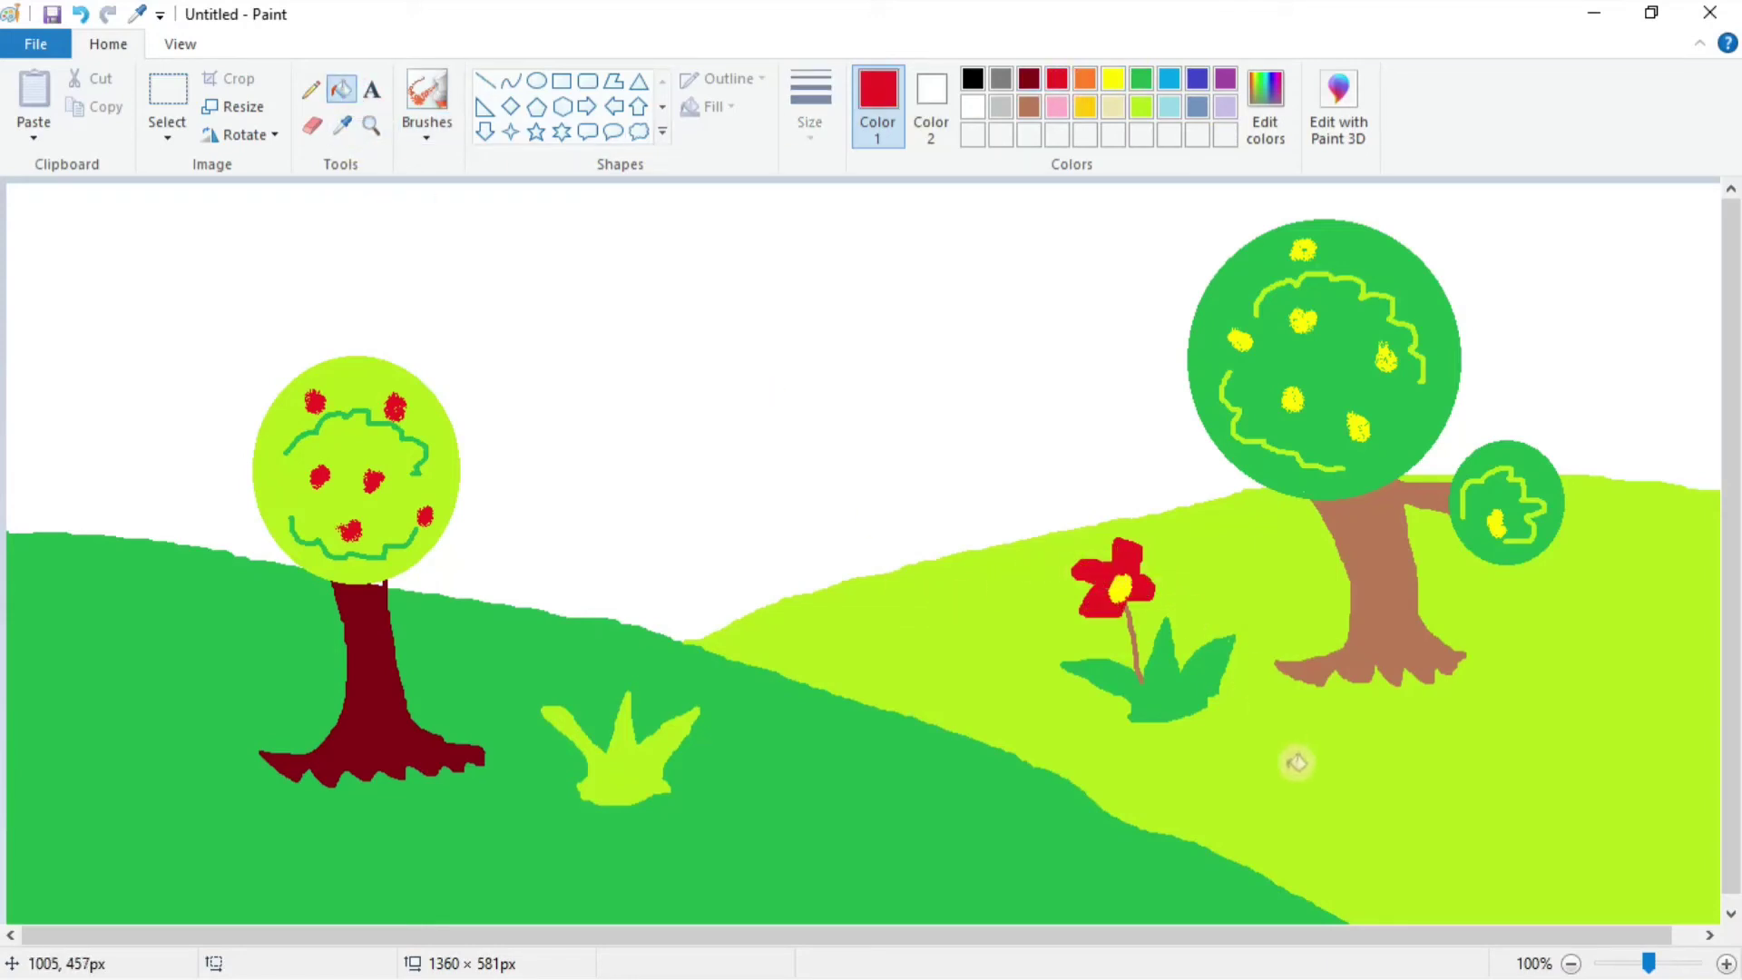
# Fill the white sky behind the hills and trees with pale blue.
pyautogui.click(1172, 109)
pyautogui.click(974, 245)
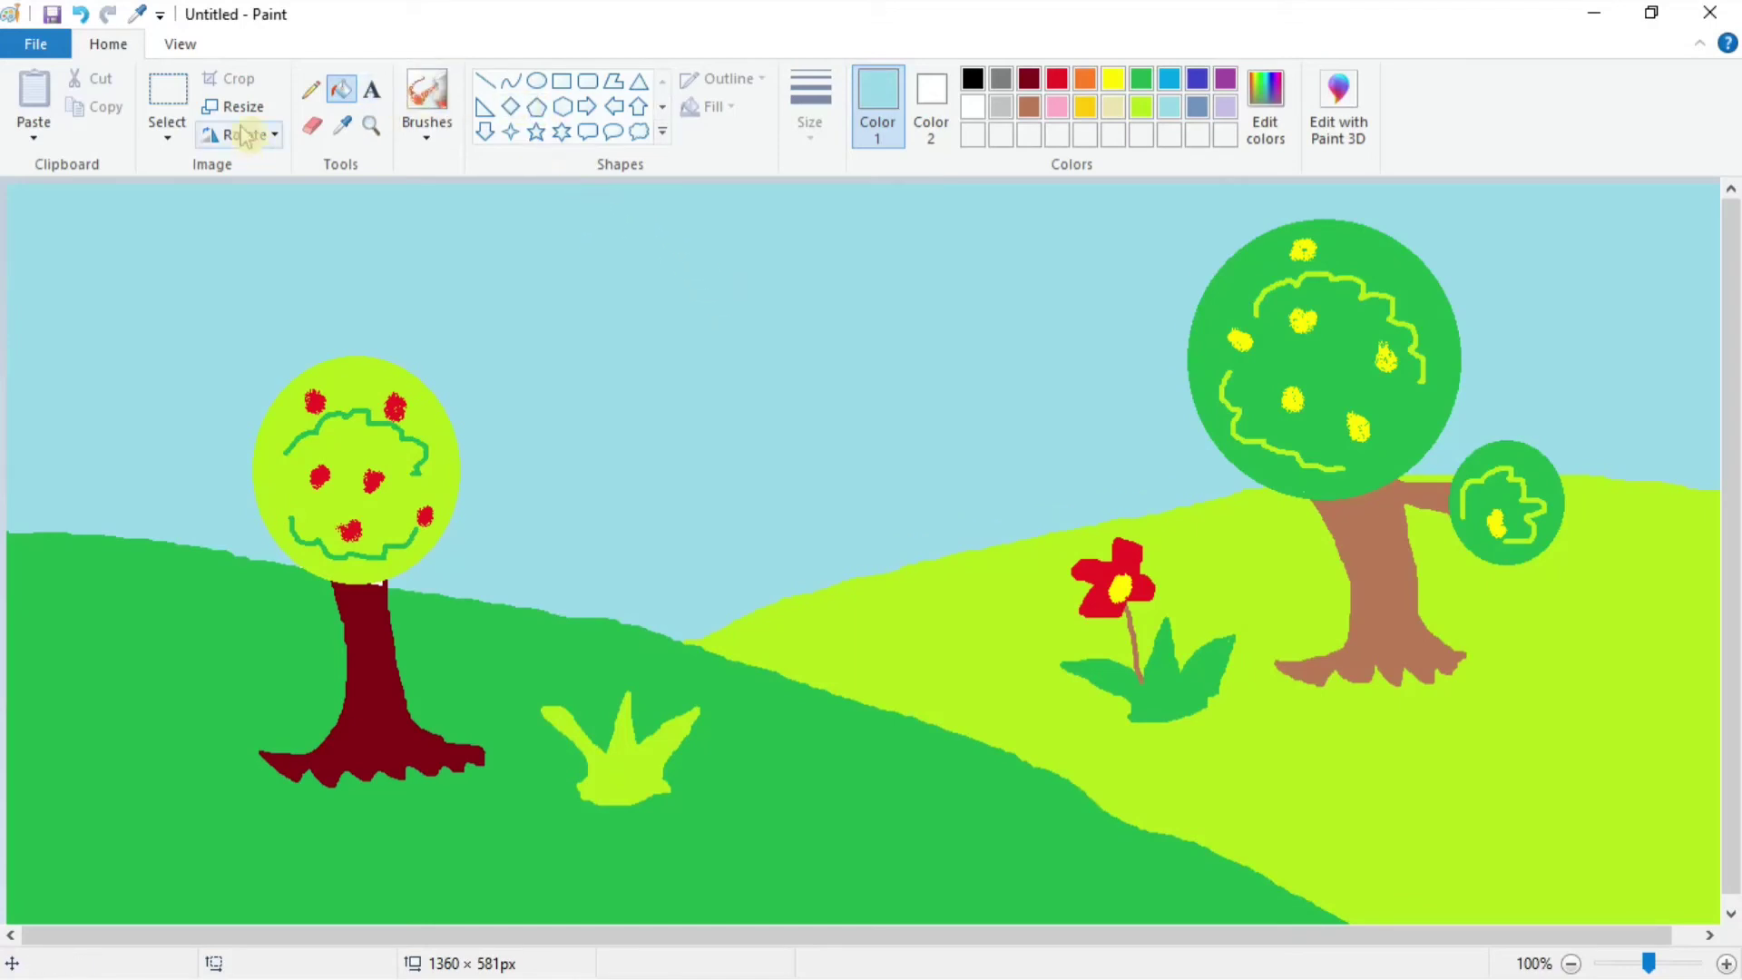
# Draw two wavy white clouds side by side in the sky between the trees with the Pencil and fill both with white.
pyautogui.click(311, 92)
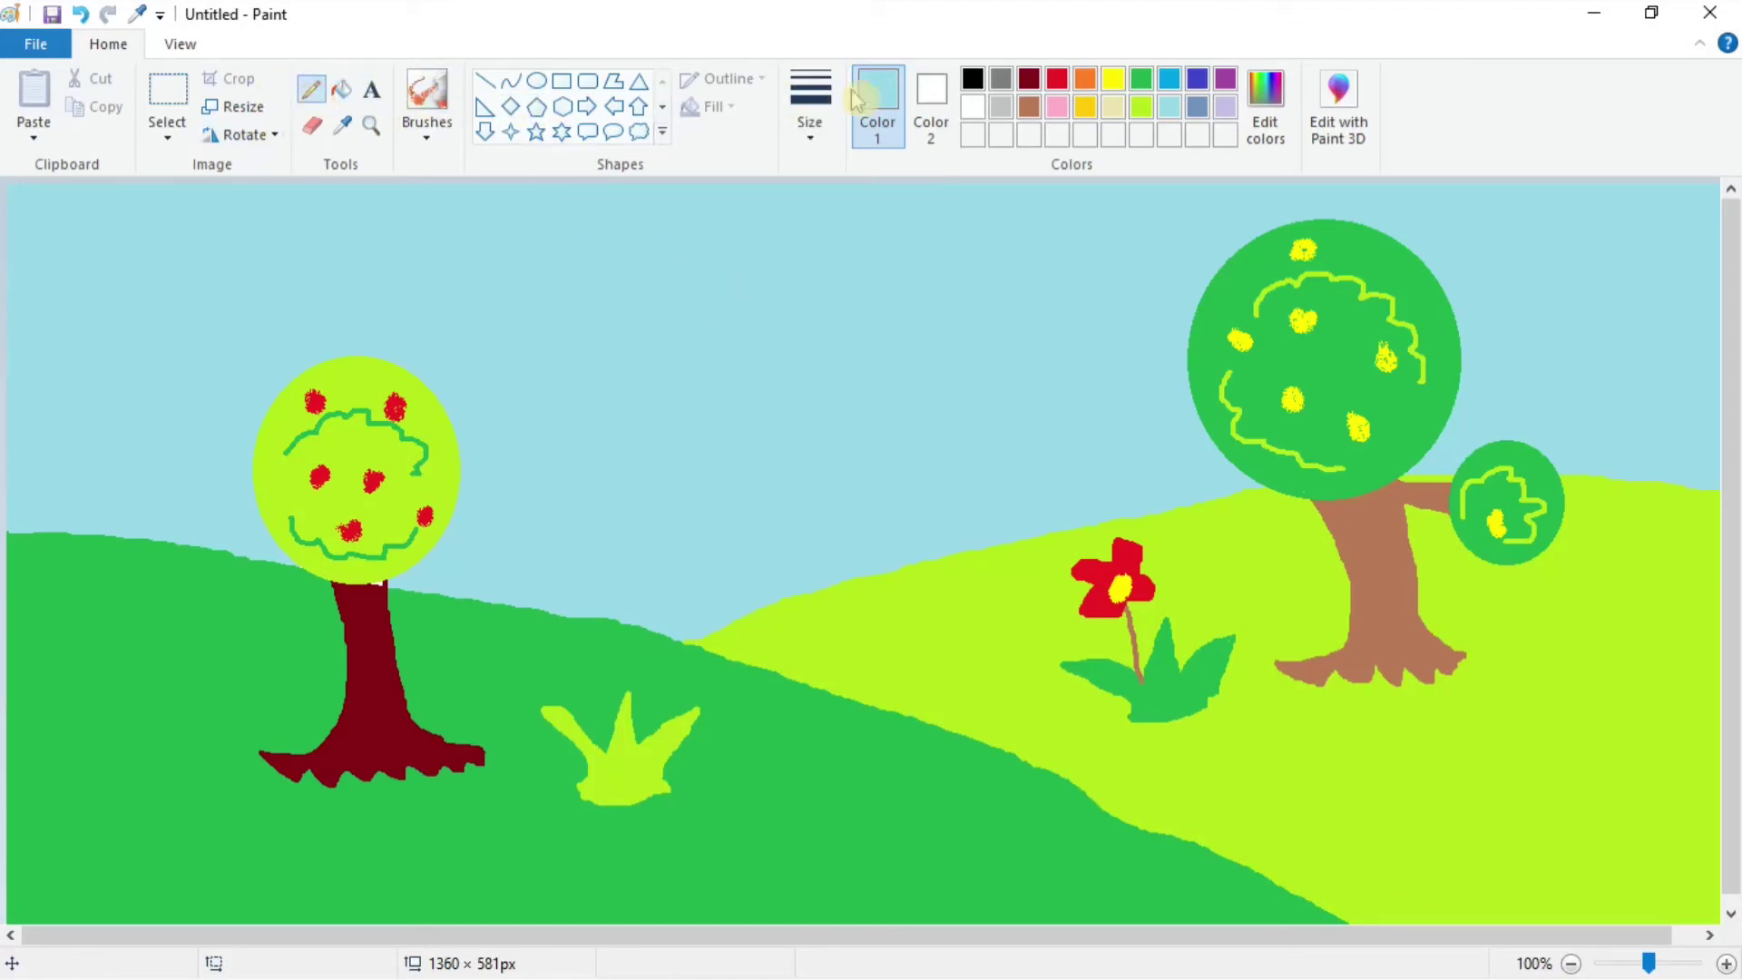
pyautogui.click(980, 107)
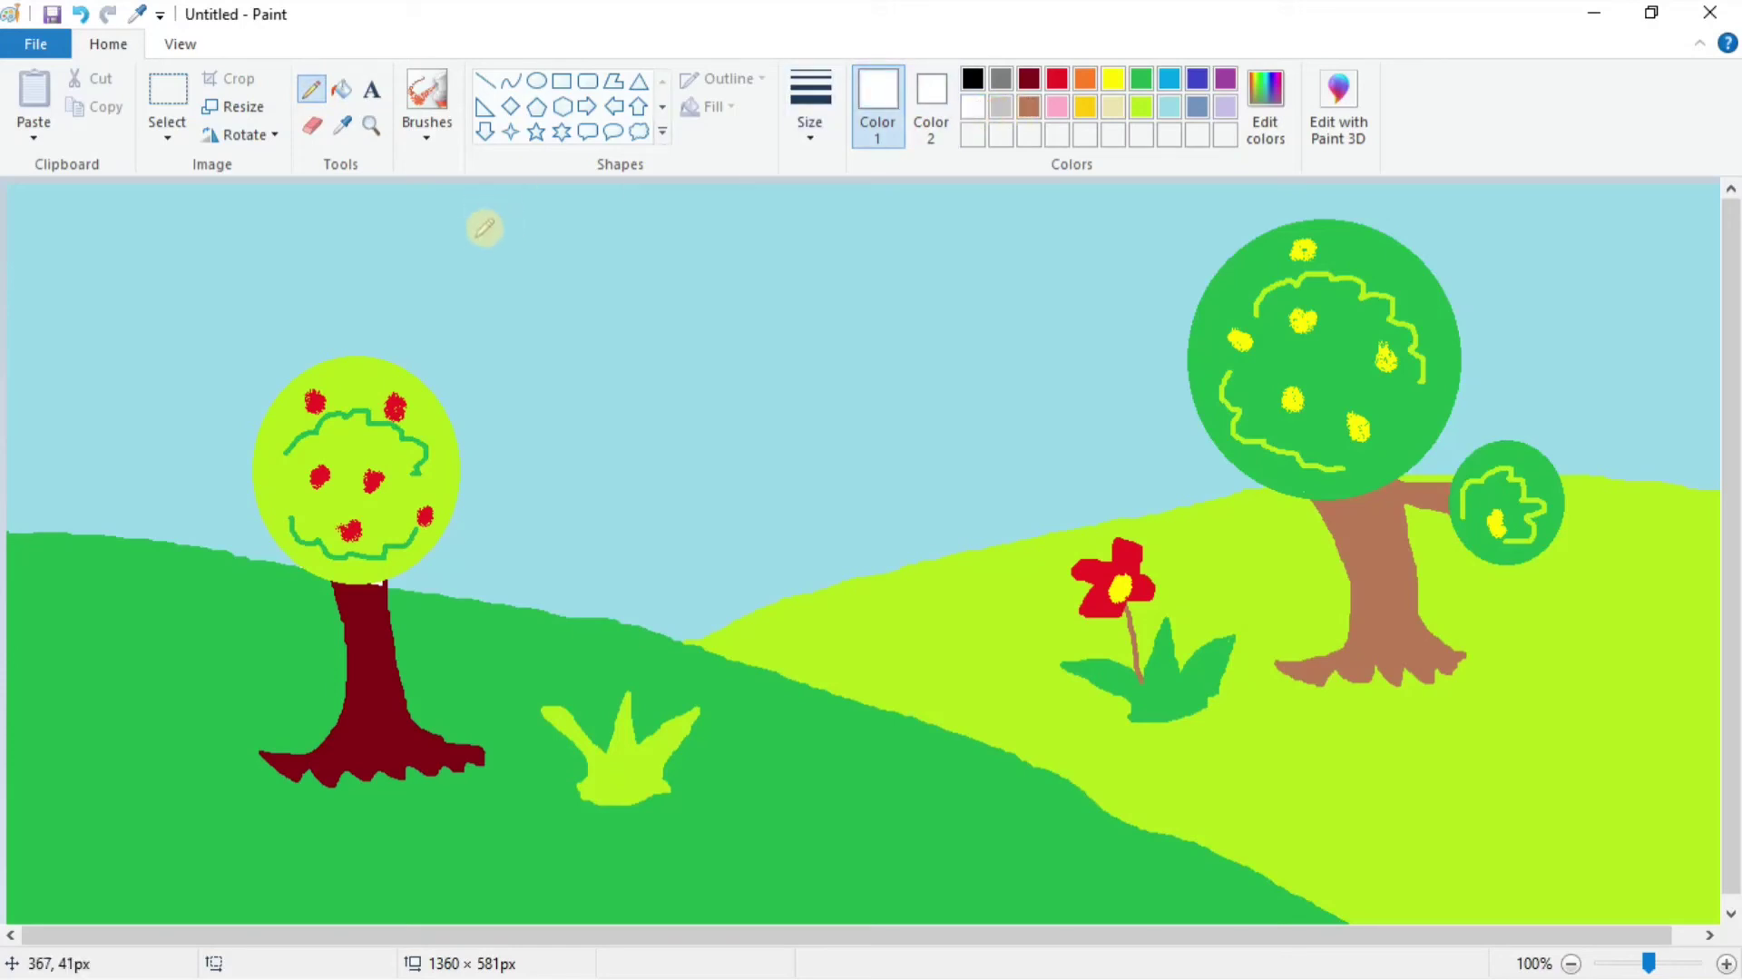
pyautogui.moveTo(458, 243)
pyautogui.mouseDown()
pyautogui.moveTo(621, 232)
pyautogui.moveTo(640, 274)
pyautogui.moveTo(628, 313)
pyautogui.moveTo(469, 310)
pyautogui.moveTo(404, 271)
pyautogui.moveTo(399, 250)
pyautogui.moveTo(464, 229)
pyautogui.mouseUp()
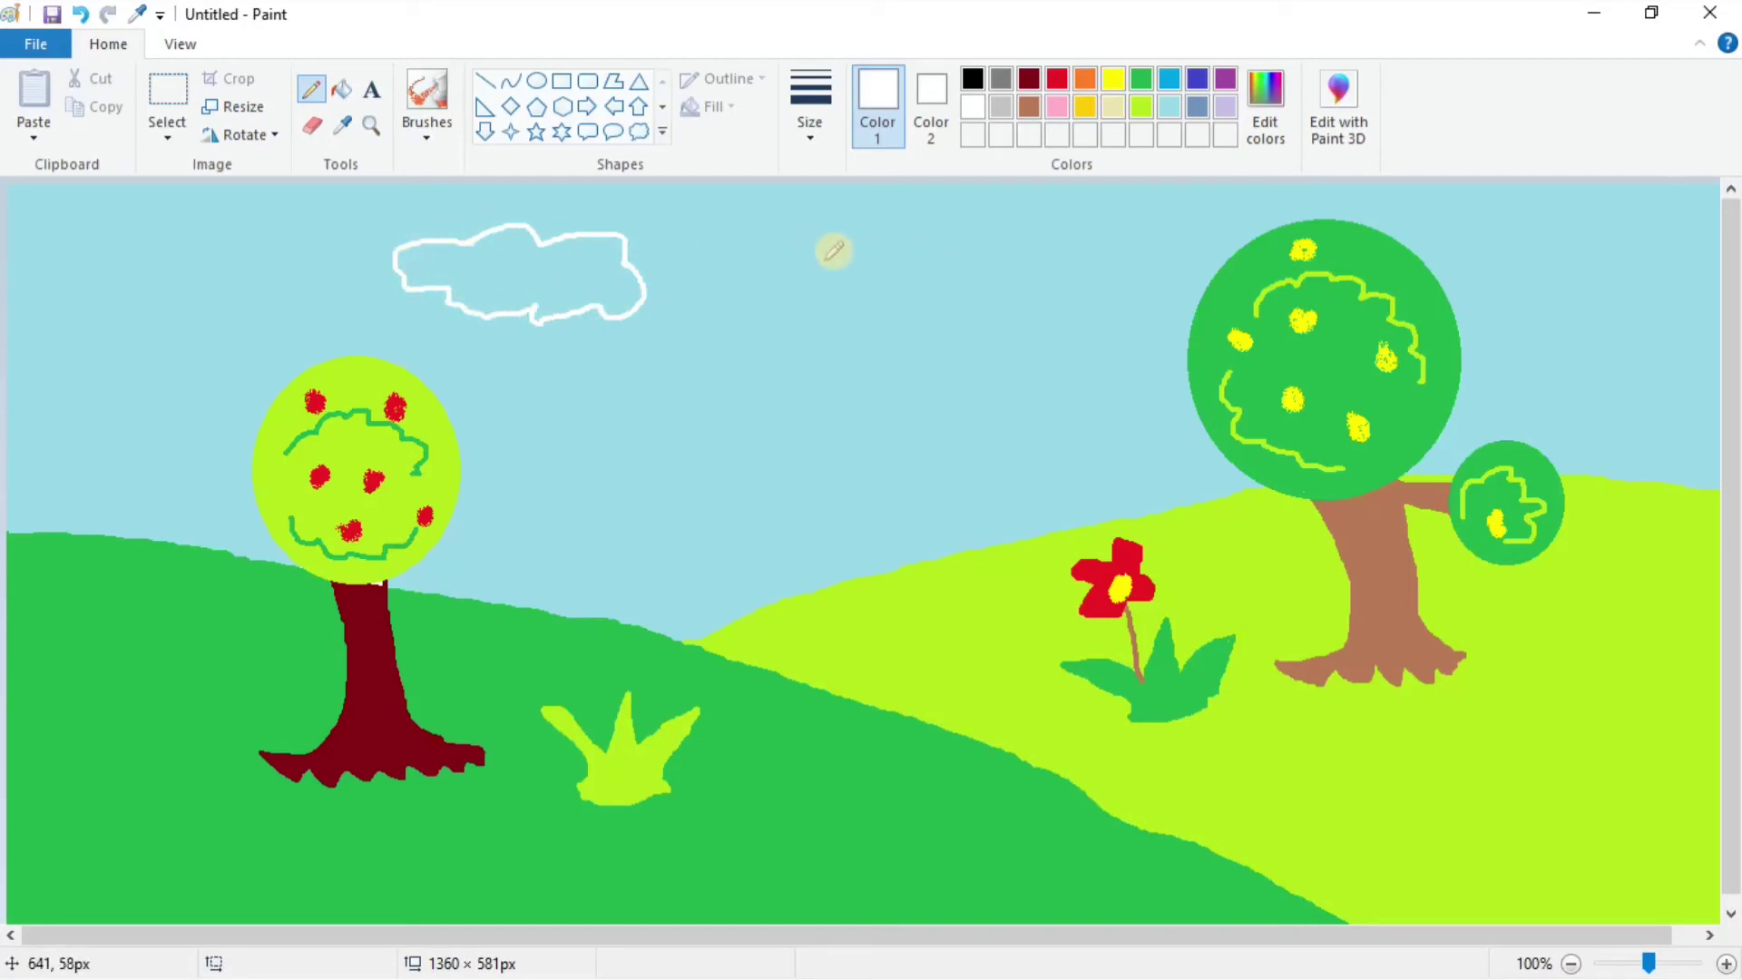
pyautogui.moveTo(855, 261)
pyautogui.mouseDown()
pyautogui.moveTo(969, 241)
pyautogui.moveTo(1045, 263)
pyautogui.moveTo(1080, 315)
pyautogui.moveTo(899, 359)
pyautogui.moveTo(883, 325)
pyautogui.moveTo(795, 317)
pyautogui.moveTo(803, 266)
pyautogui.moveTo(859, 253)
pyautogui.mouseUp()
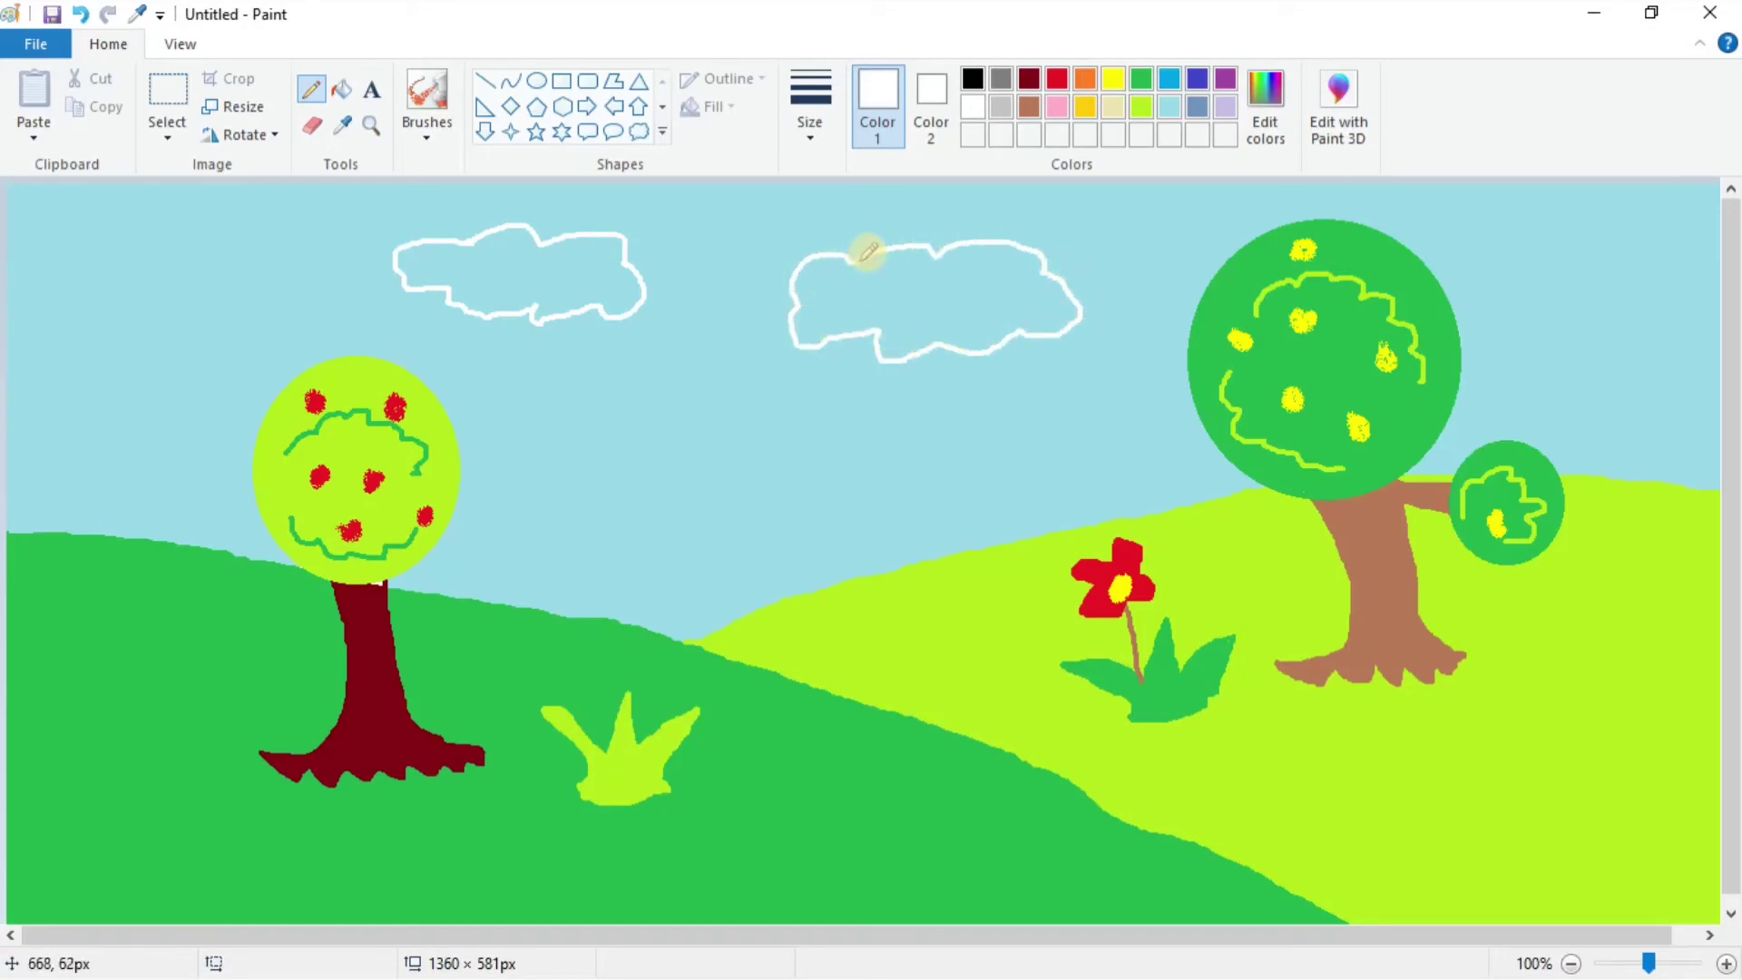
pyautogui.click(345, 91)
pyautogui.click(595, 266)
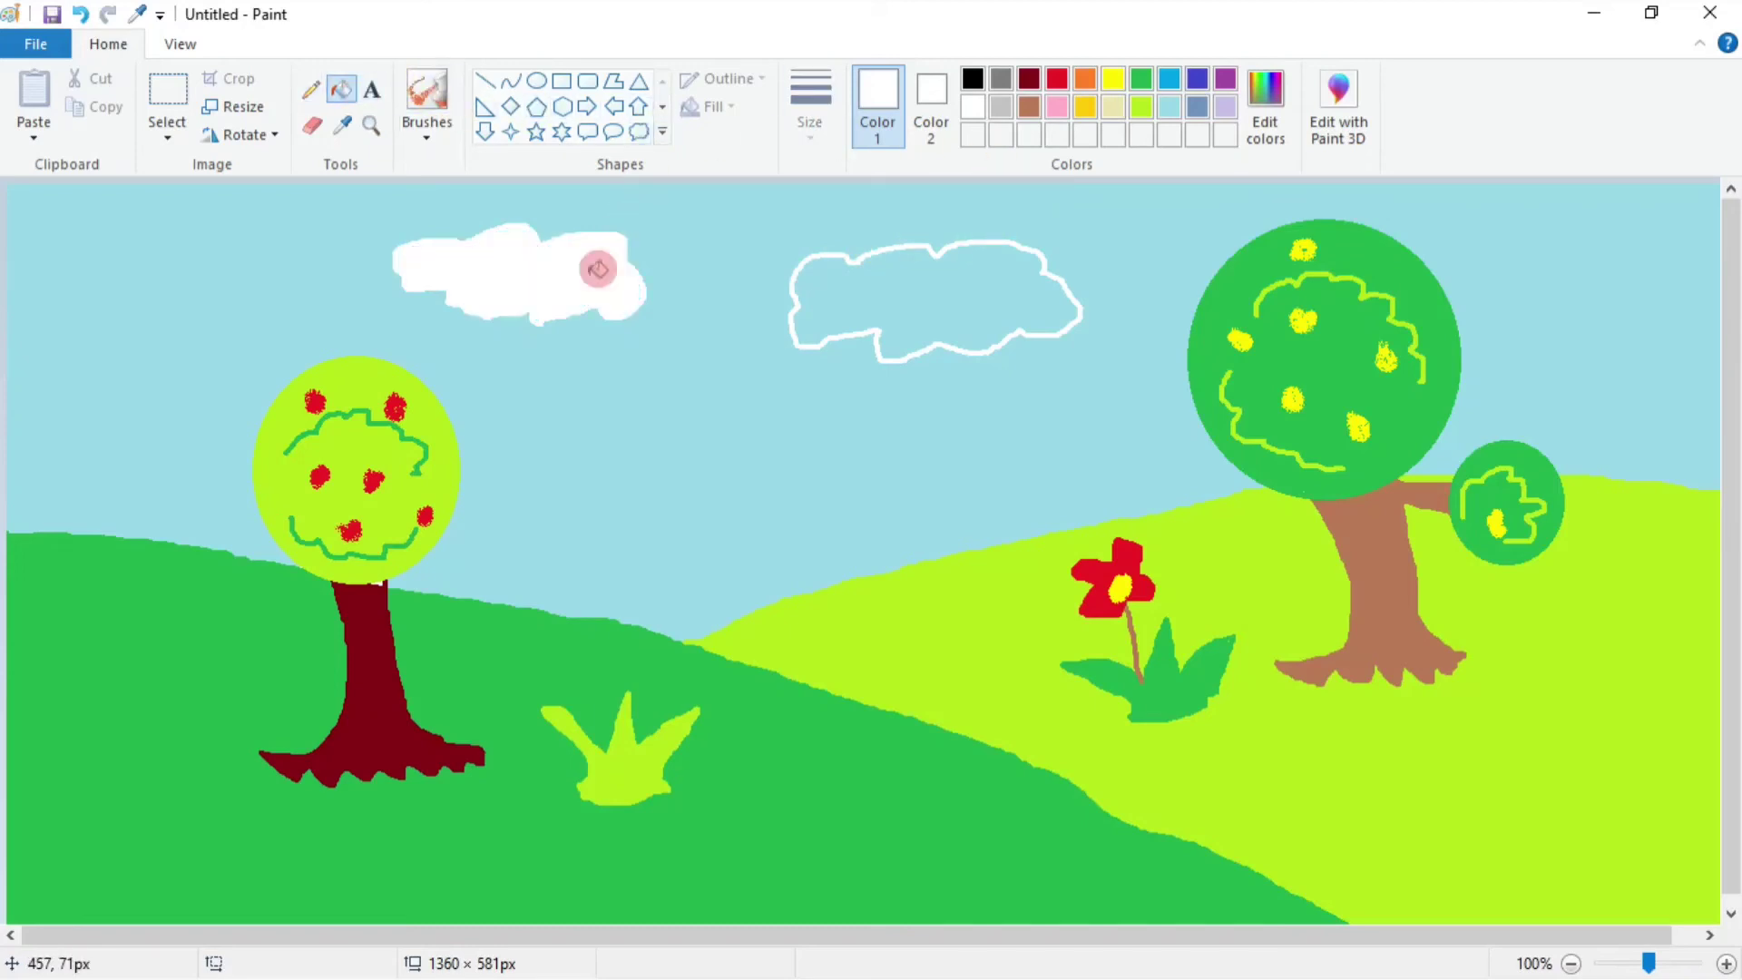
pyautogui.click(945, 288)
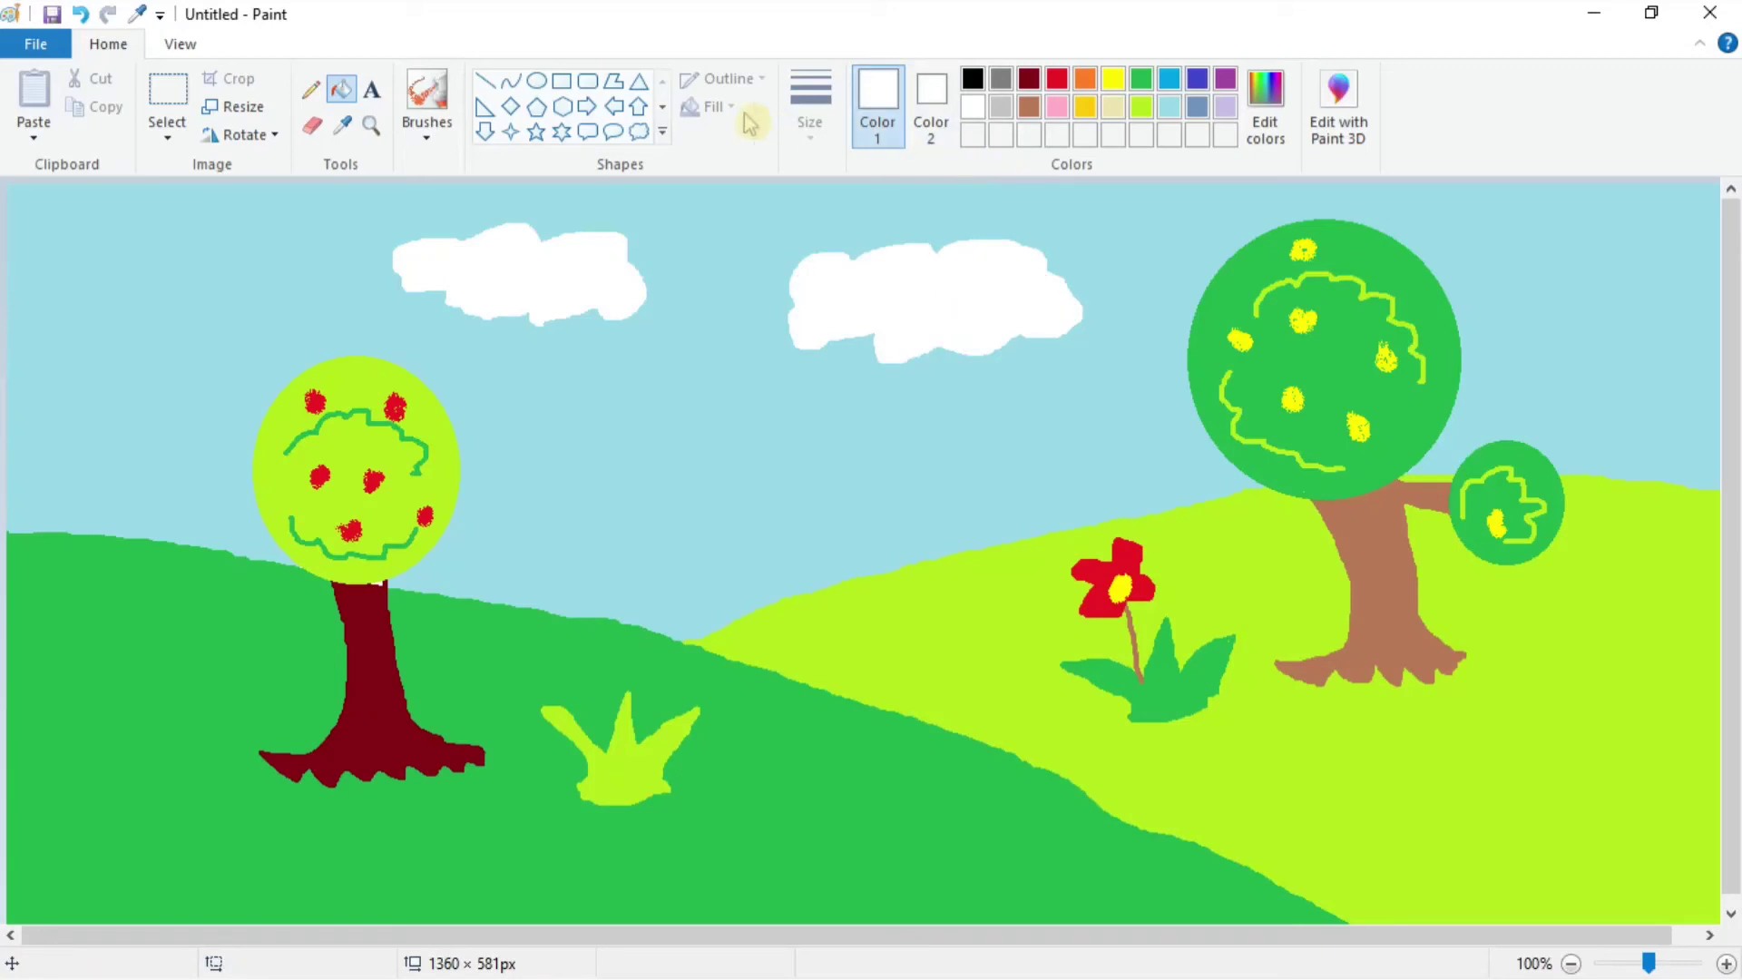
# Draw a yellow ellipse outline of about 138 × 131 px for the sun, placed between the two clouds and overlapping their edges.
pyautogui.click(537, 81)
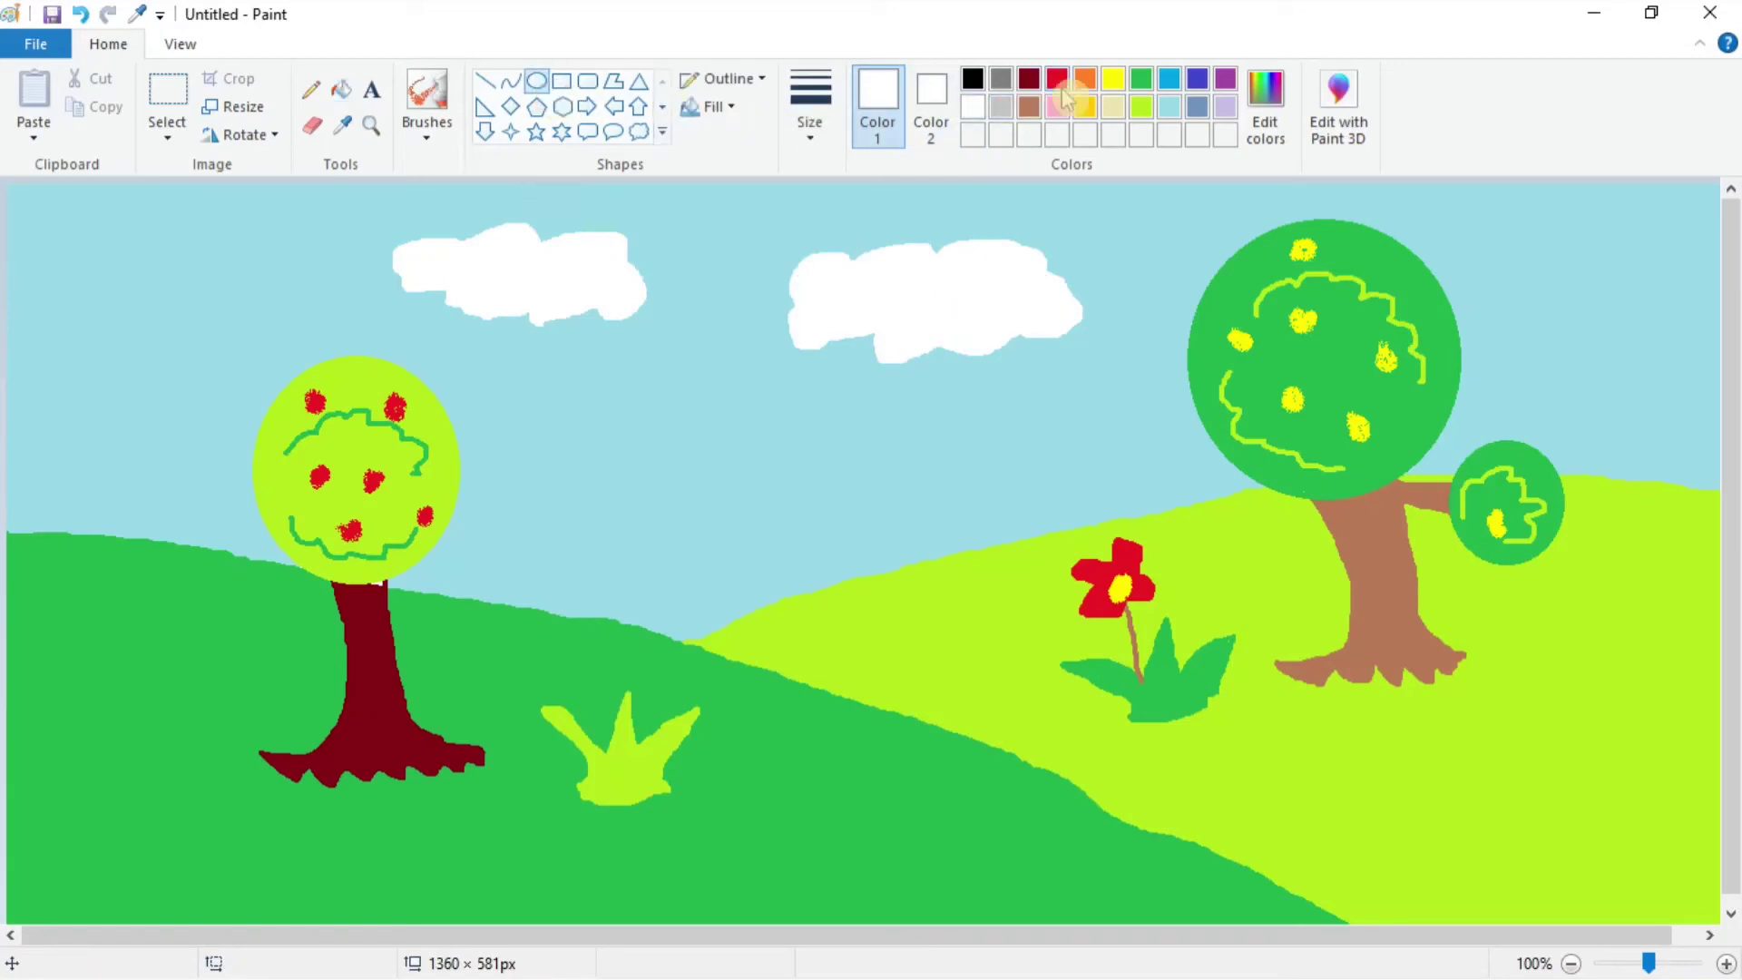
pyautogui.click(1110, 82)
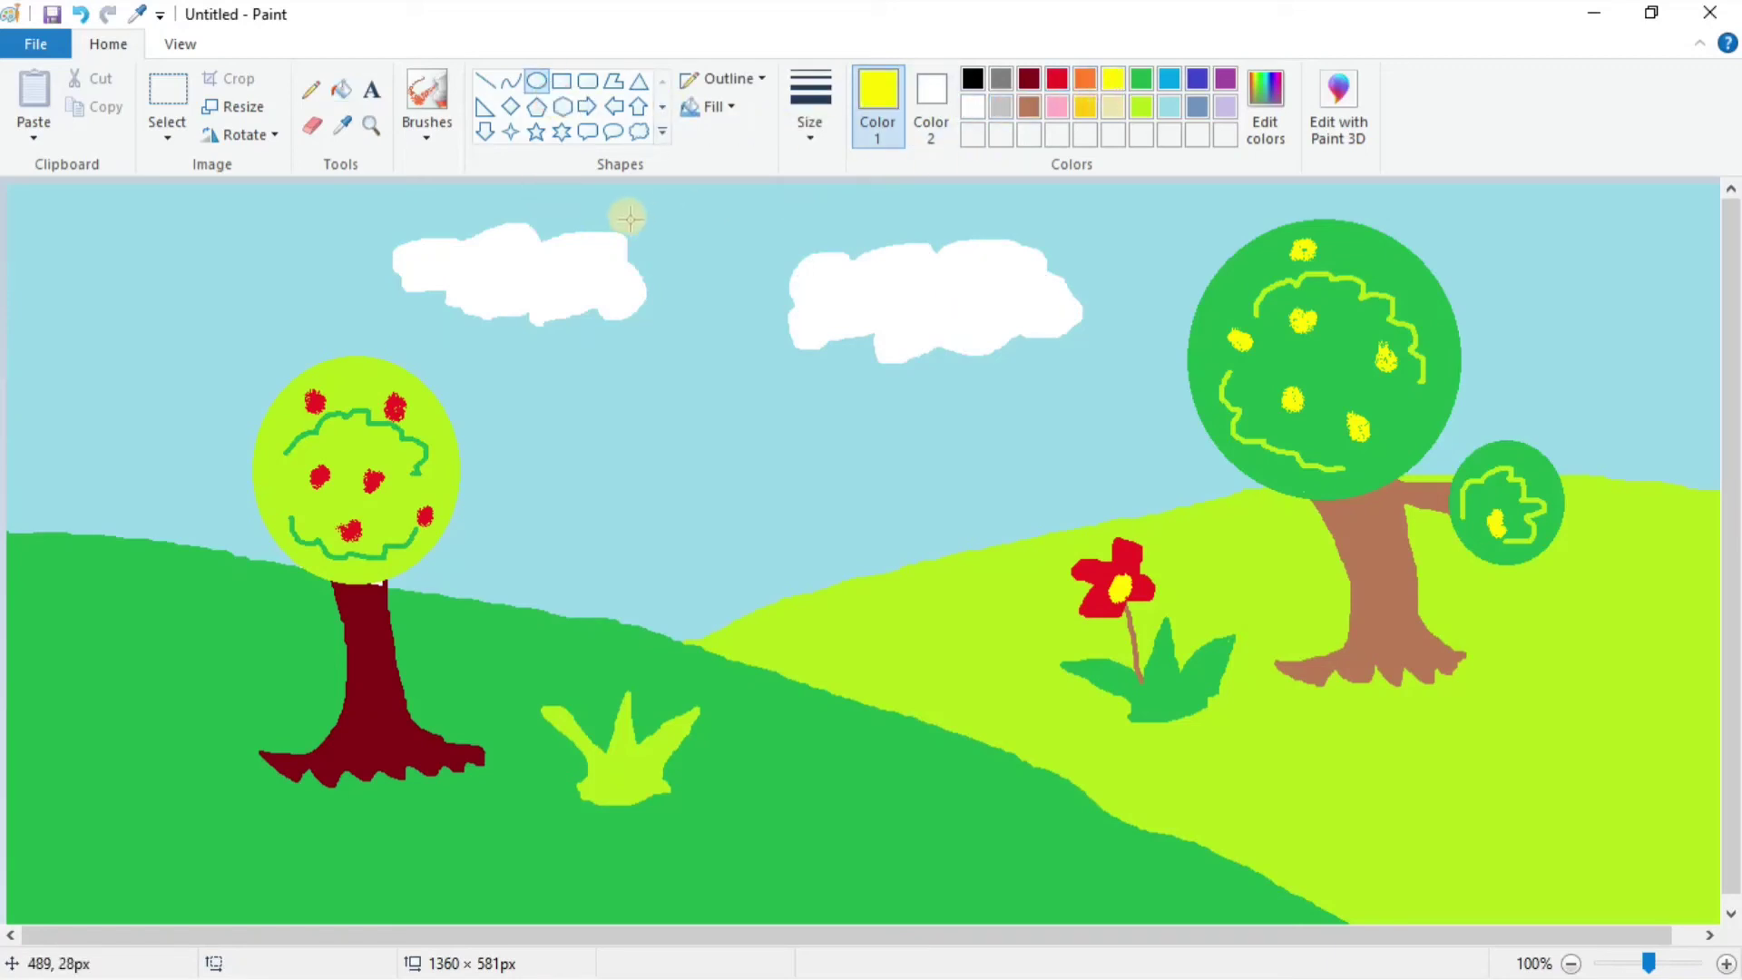
pyautogui.moveTo(627, 217); pyautogui.dragTo(803, 382)
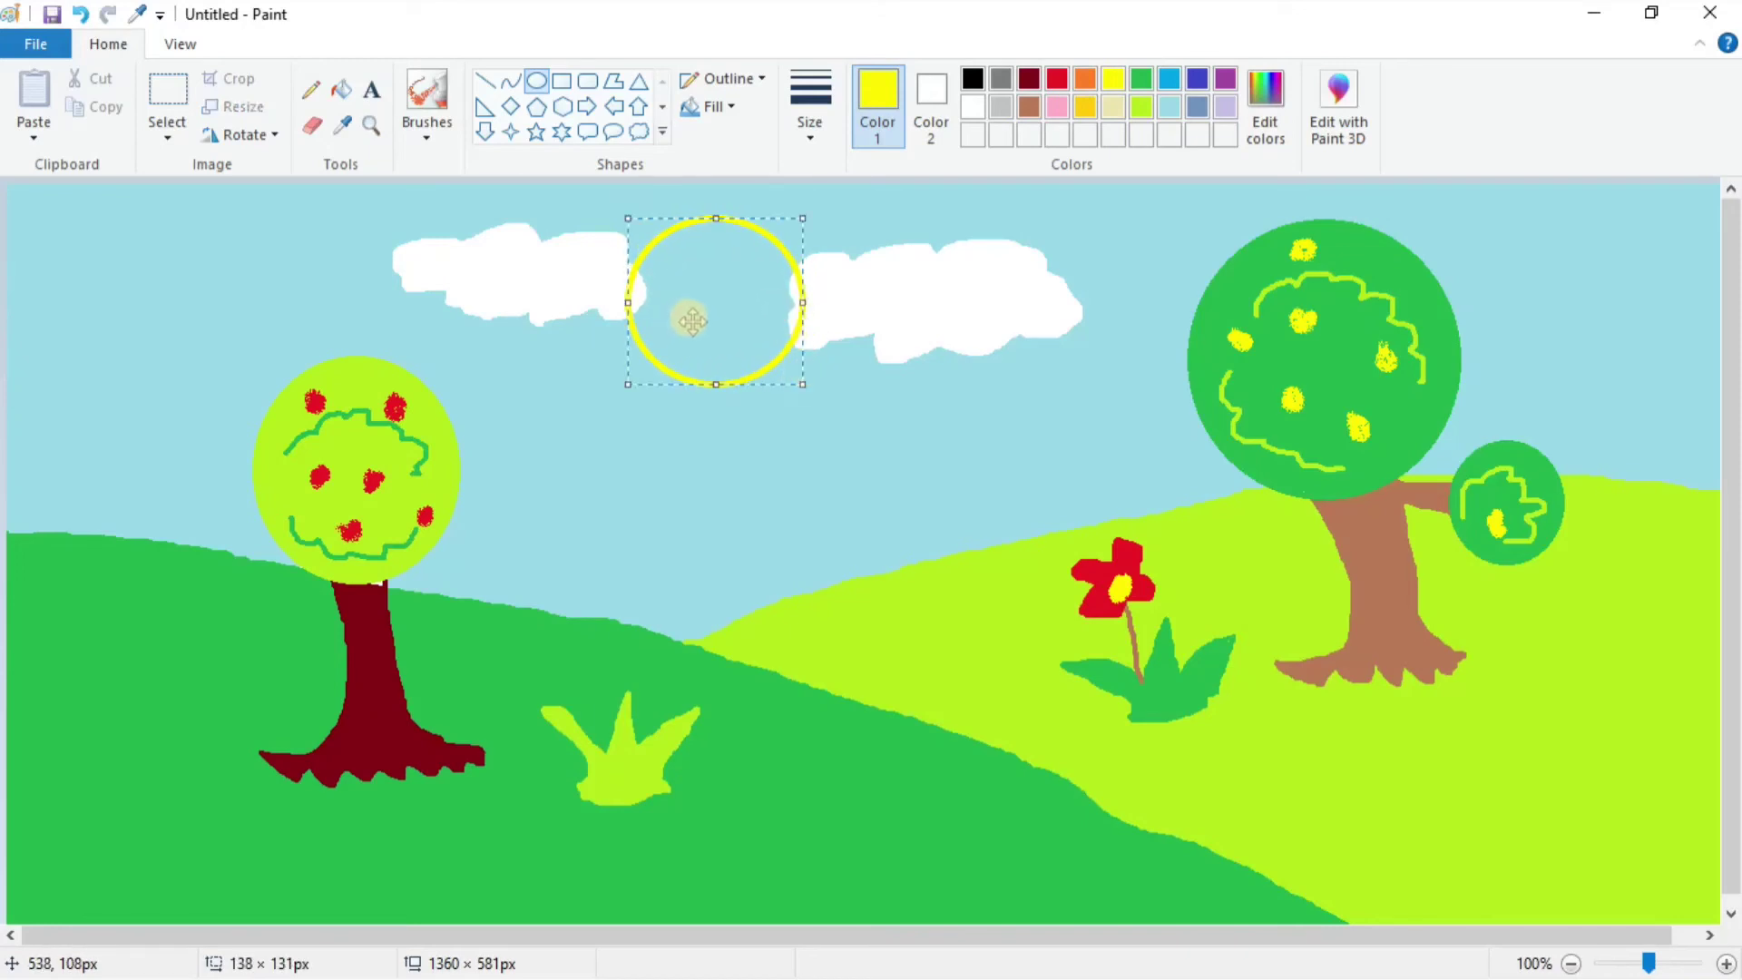
pyautogui.moveTo(692, 320); pyautogui.dragTo(693, 316)
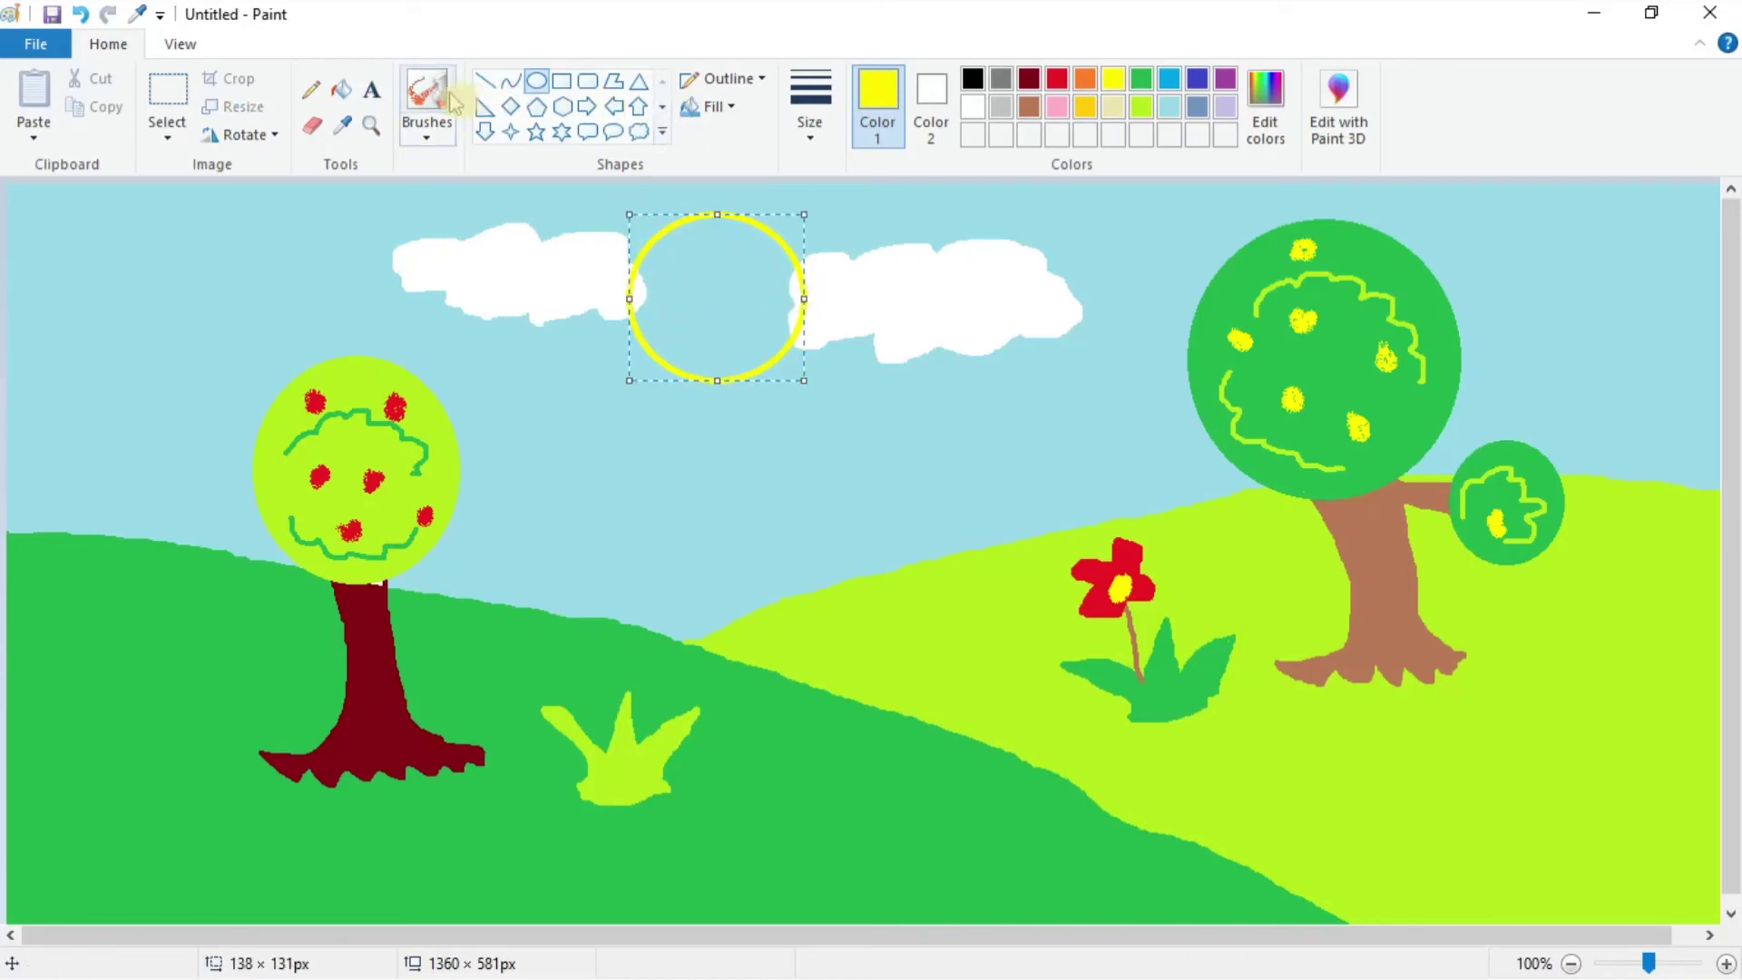
# Fill the sun with yellow, including the two white cloud slivers inside its outline.
pyautogui.click(341, 89)
pyautogui.click(736, 285)
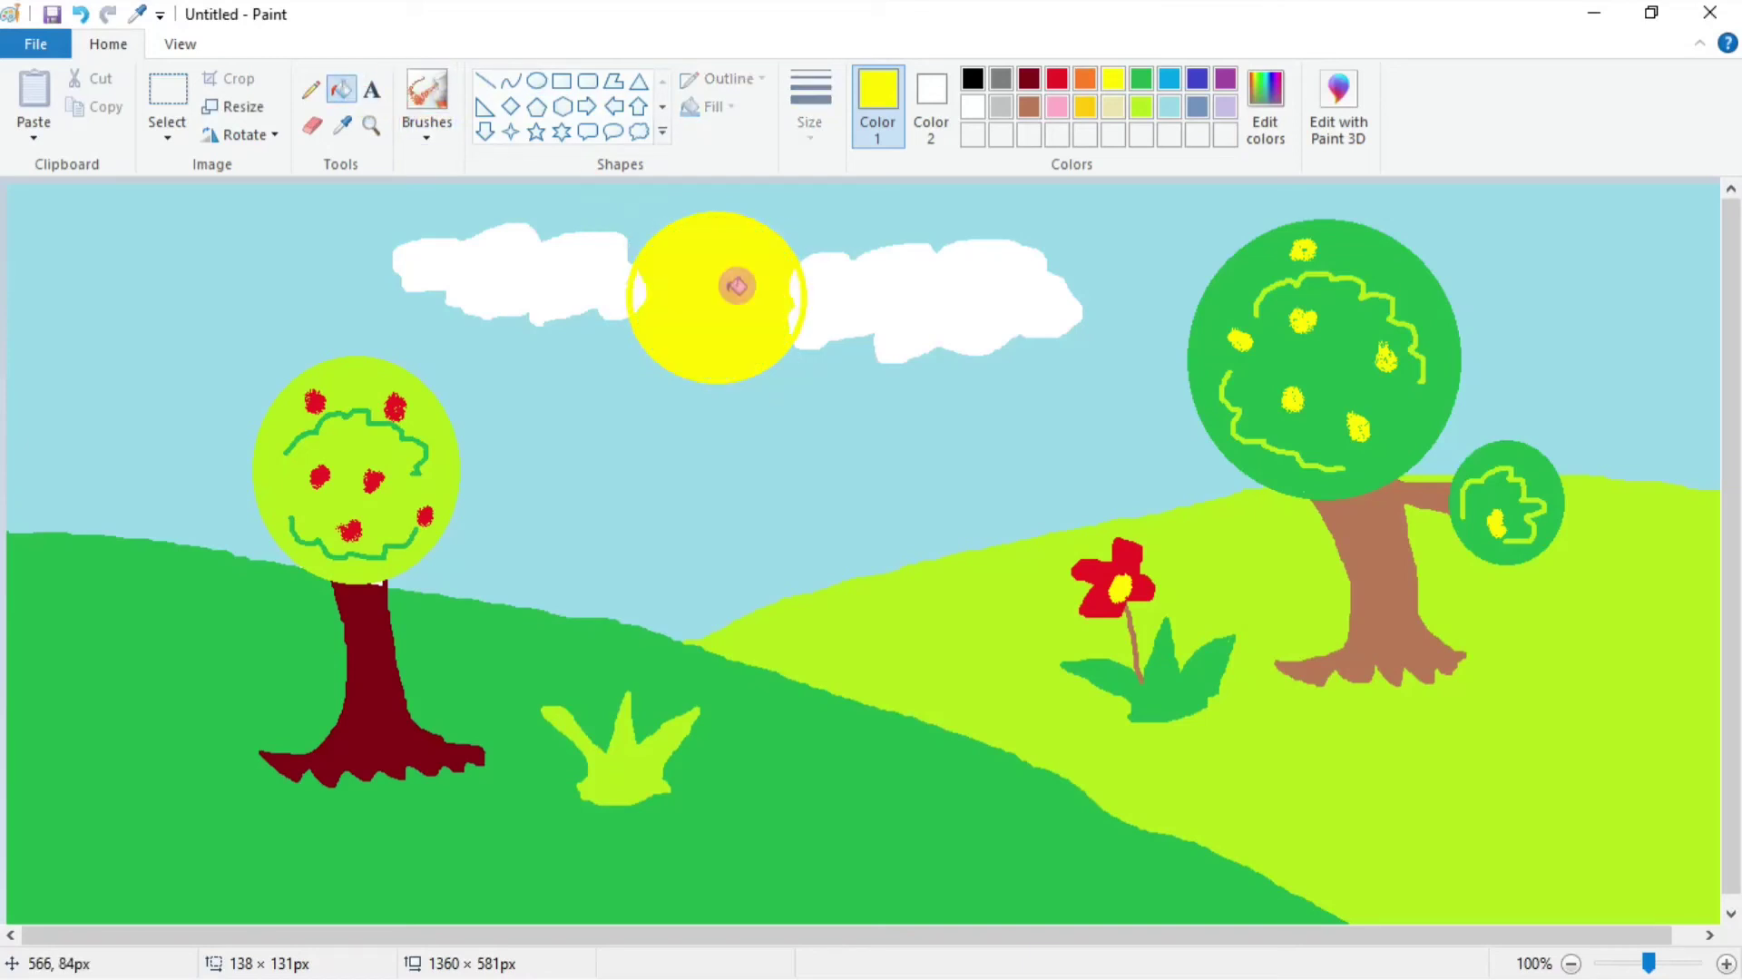
pyautogui.click(640, 290)
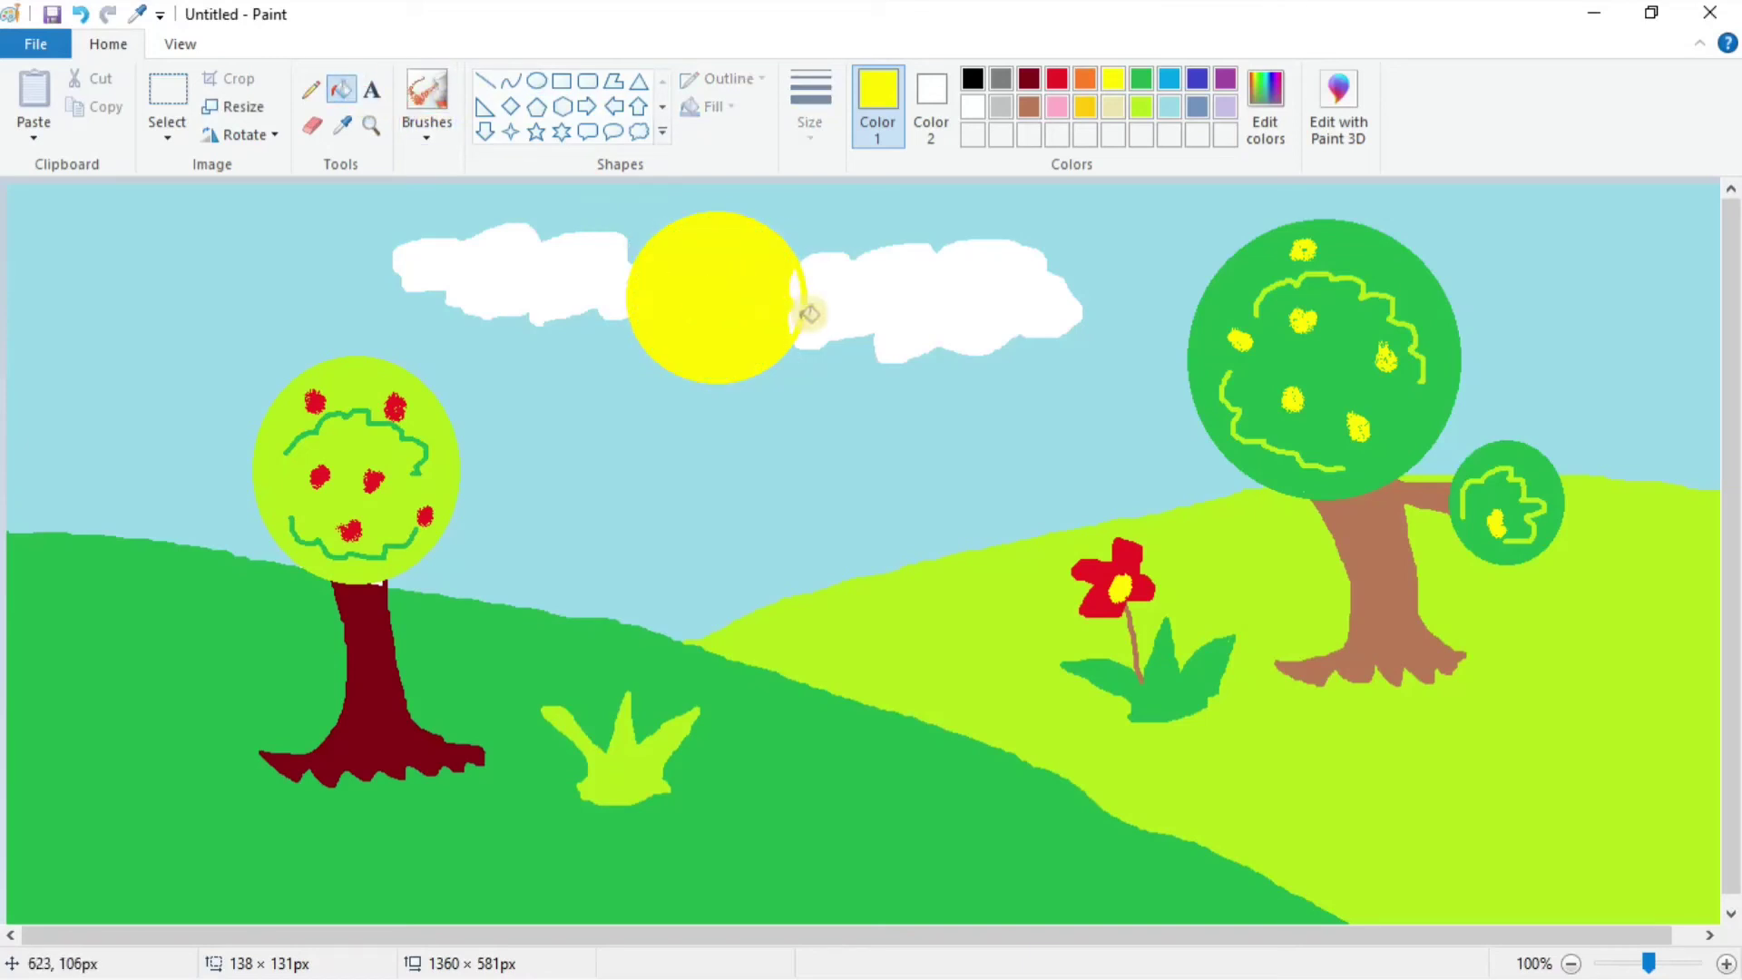
pyautogui.click(796, 309)
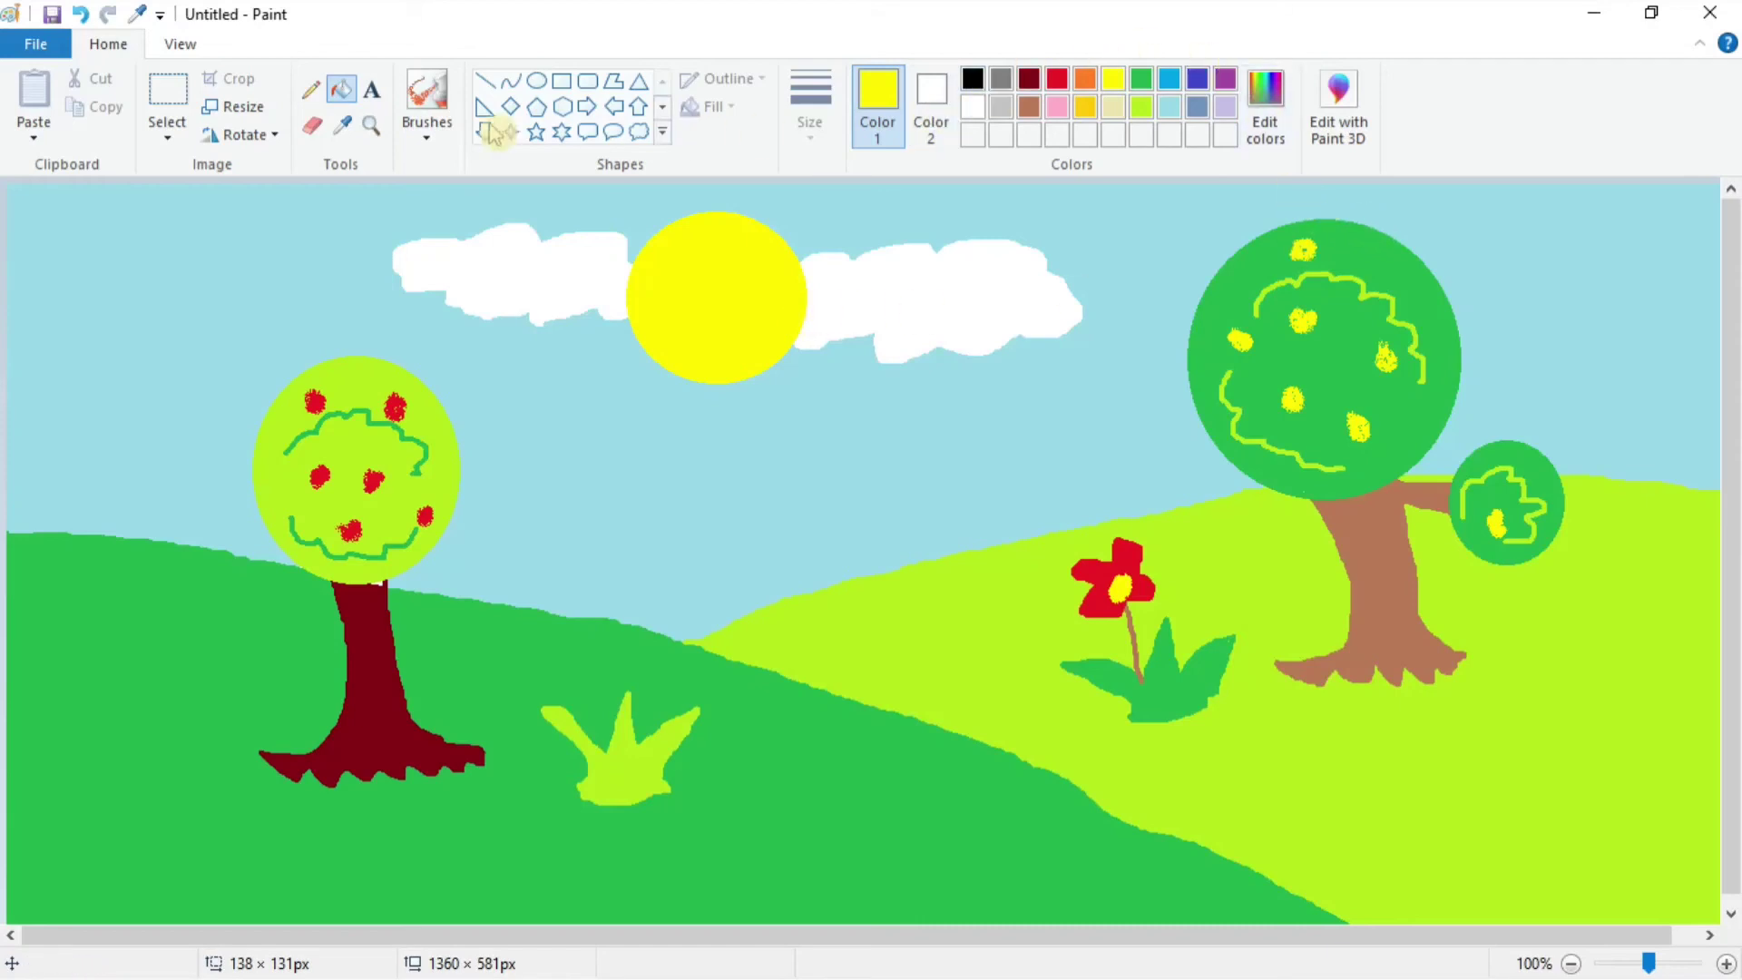
# Draw short yellow rays with the Pencil around the upper and lower edges of the sun.
pyautogui.click(311, 91)
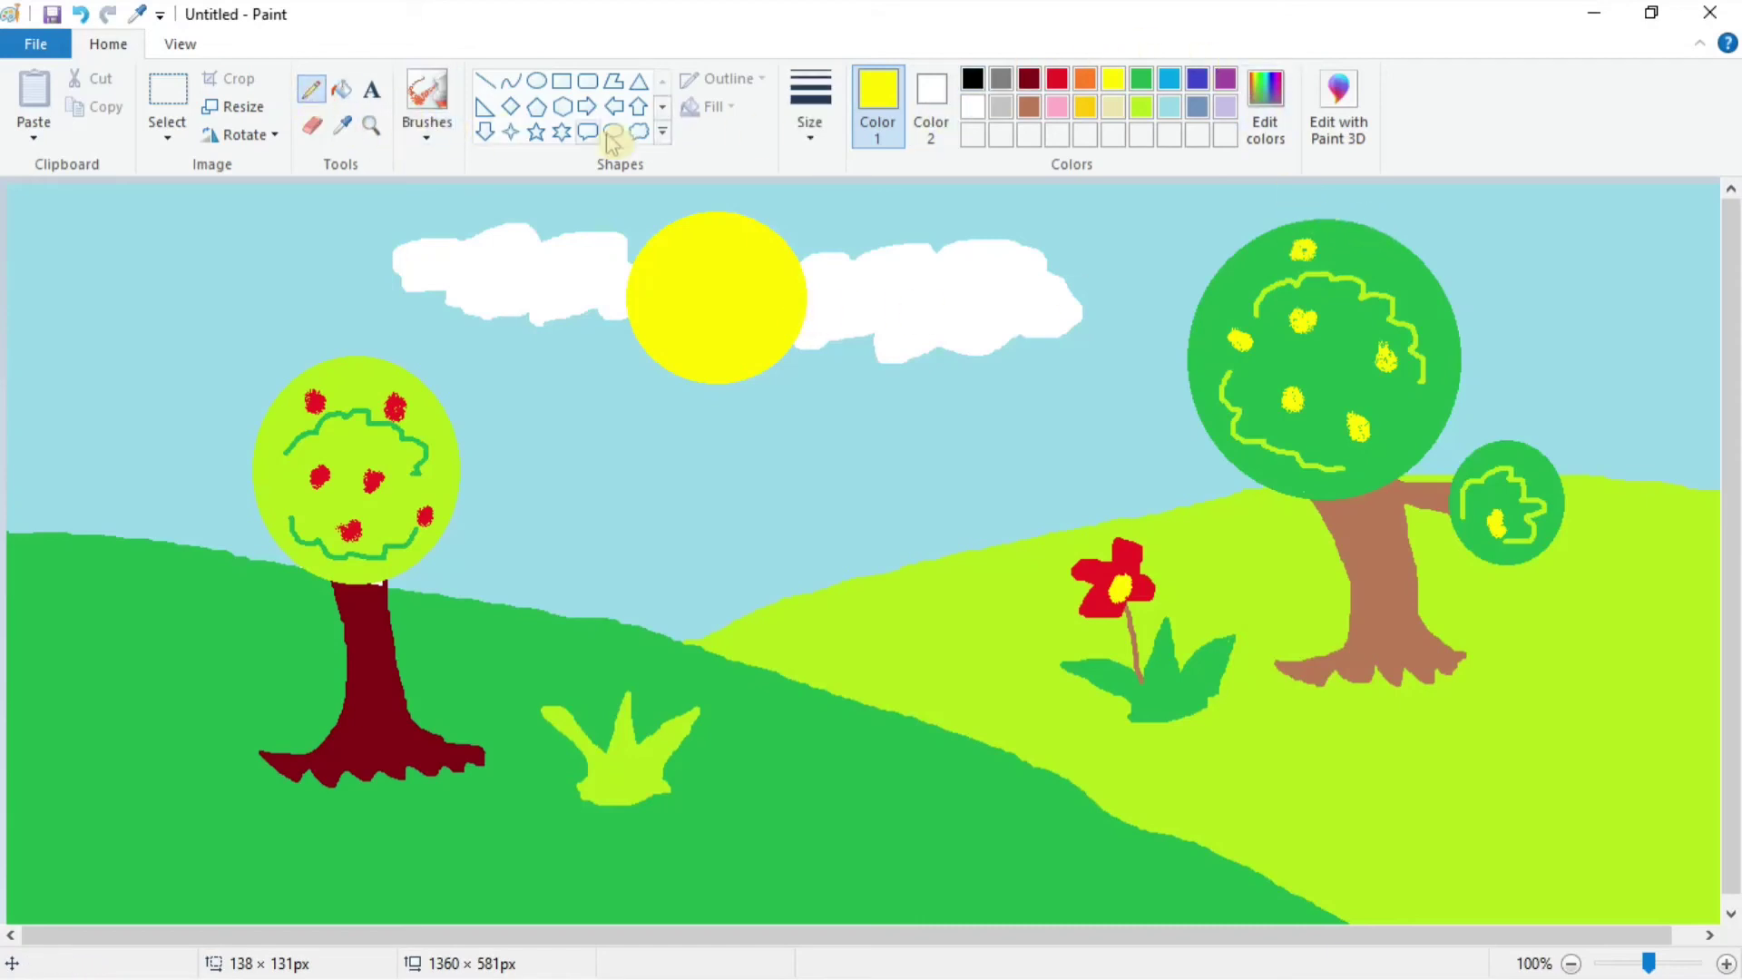
pyautogui.moveTo(816, 217); pyautogui.dragTo(802, 234)
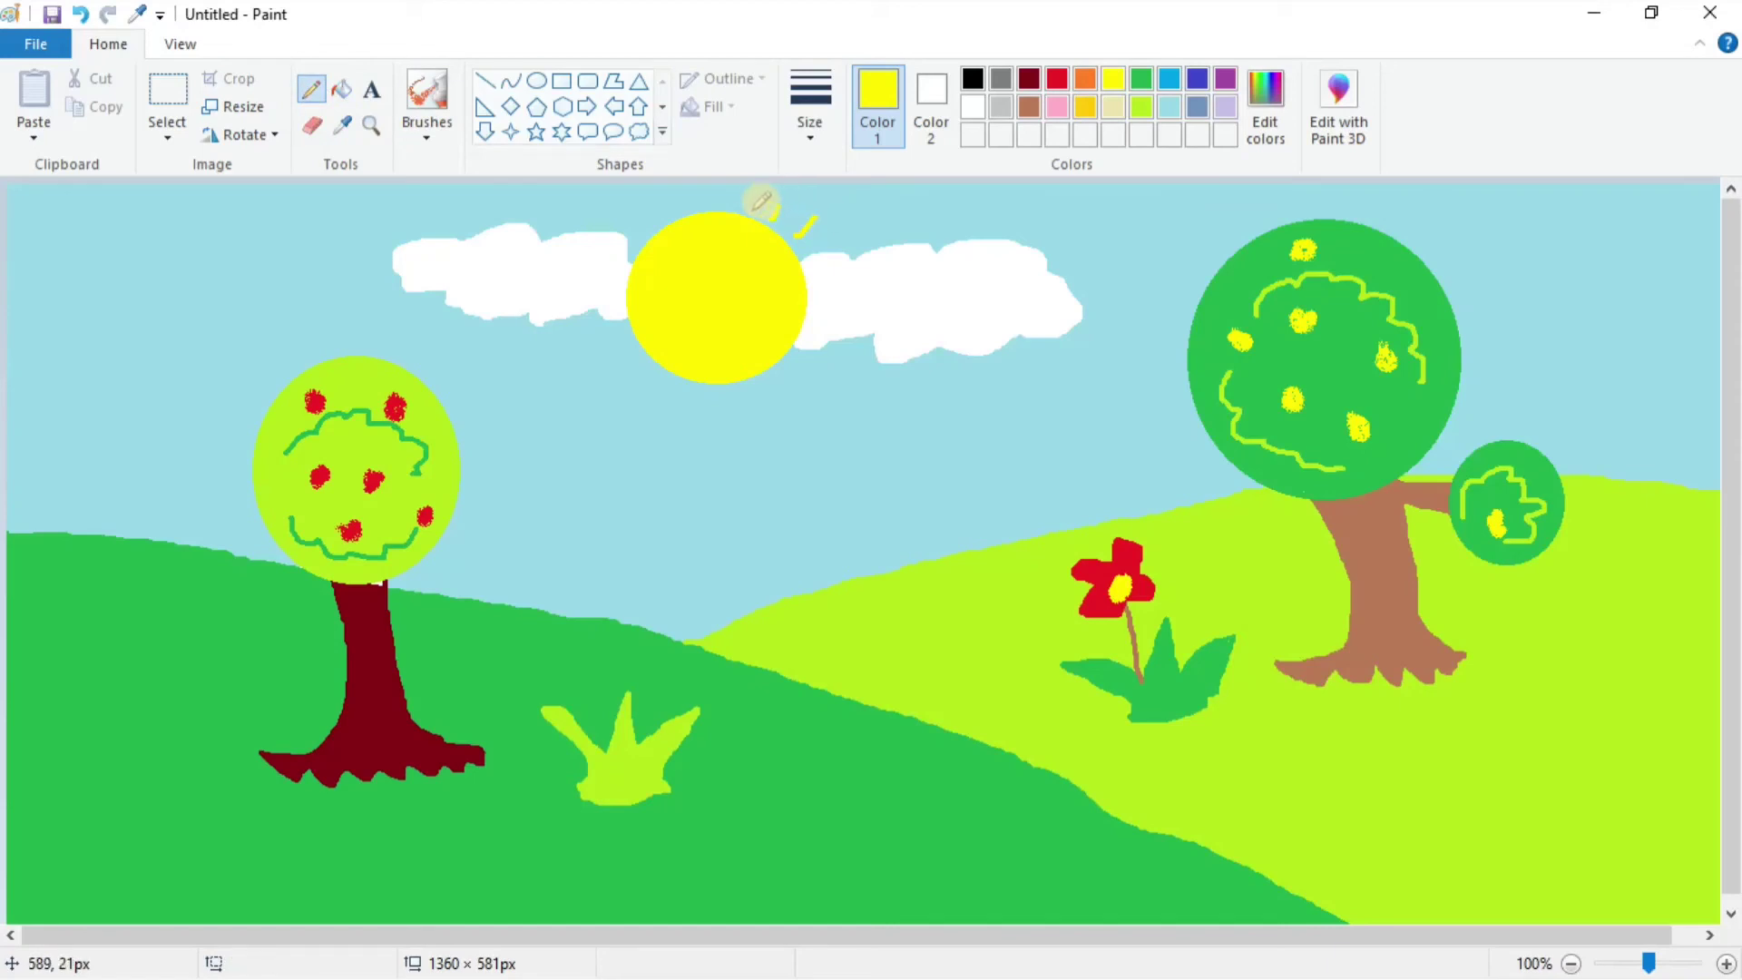
pyautogui.moveTo(724, 201); pyautogui.dragTo(633, 219)
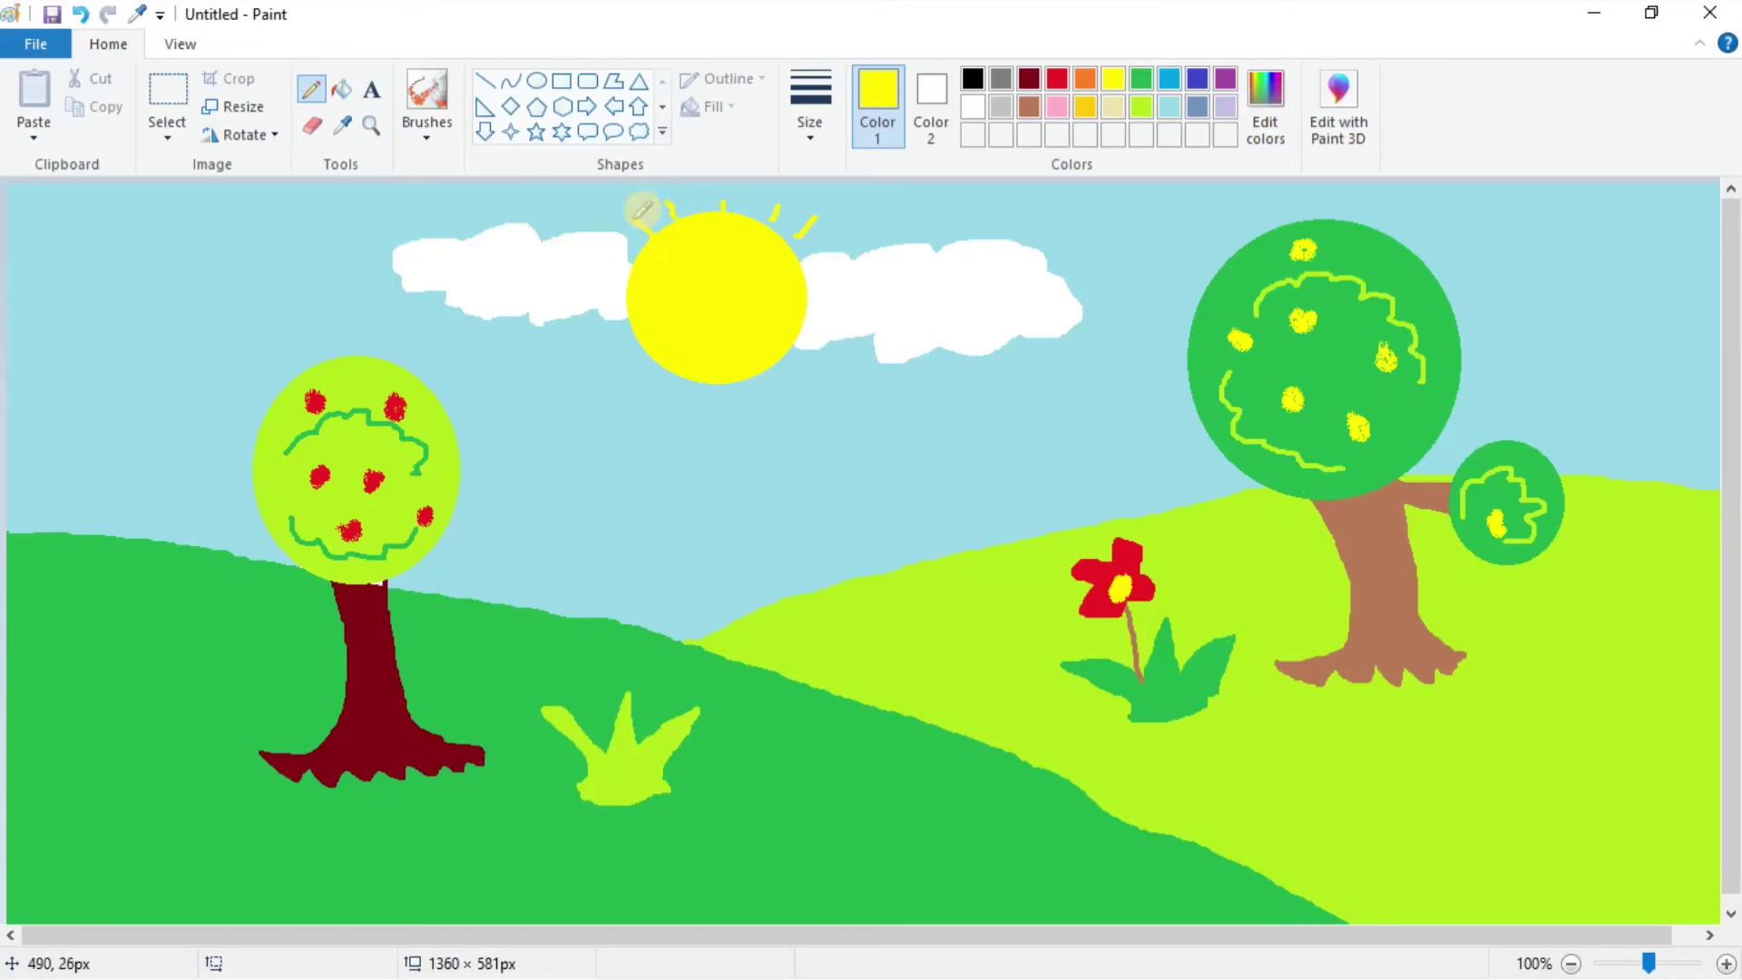
pyautogui.moveTo(635, 359)
pyautogui.mouseDown()
pyautogui.moveTo(605, 375)
pyautogui.moveTo(712, 424)
pyautogui.moveTo(792, 417)
pyautogui.moveTo(790, 368)
pyautogui.mouseUp()
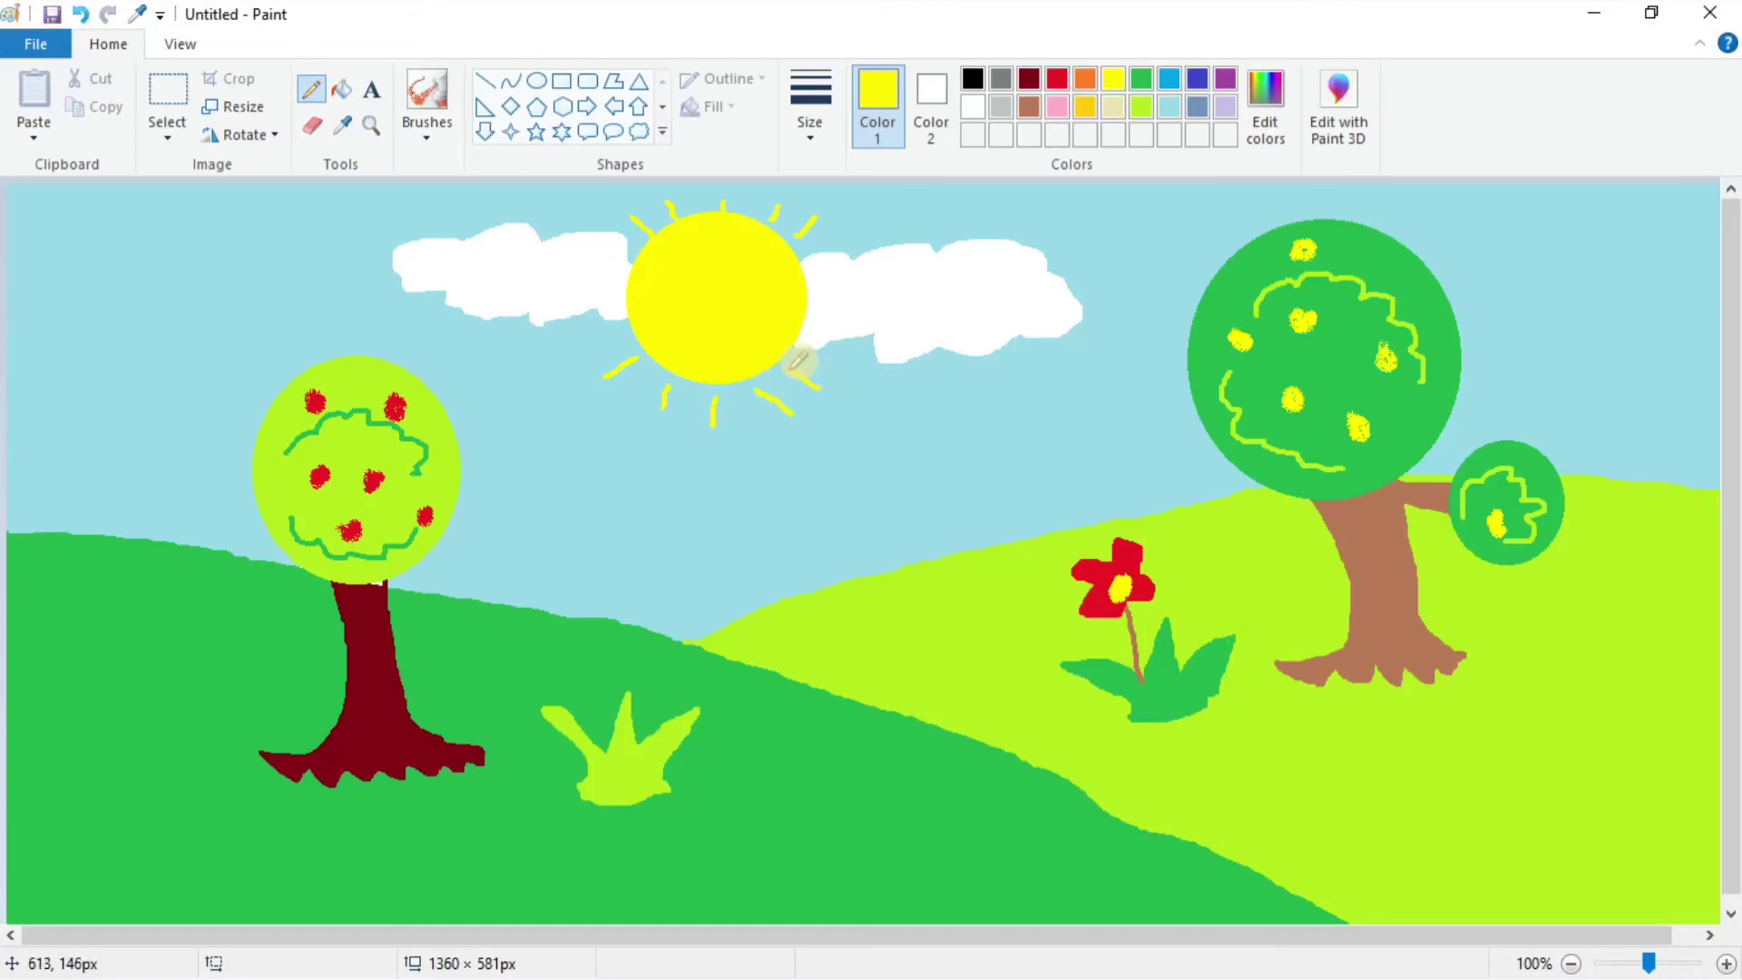
# Draw two black birds with the Pencil, one above the red-fruit tree and one beside the large yellow-fruit tree's crown.
pyautogui.click(974, 80)
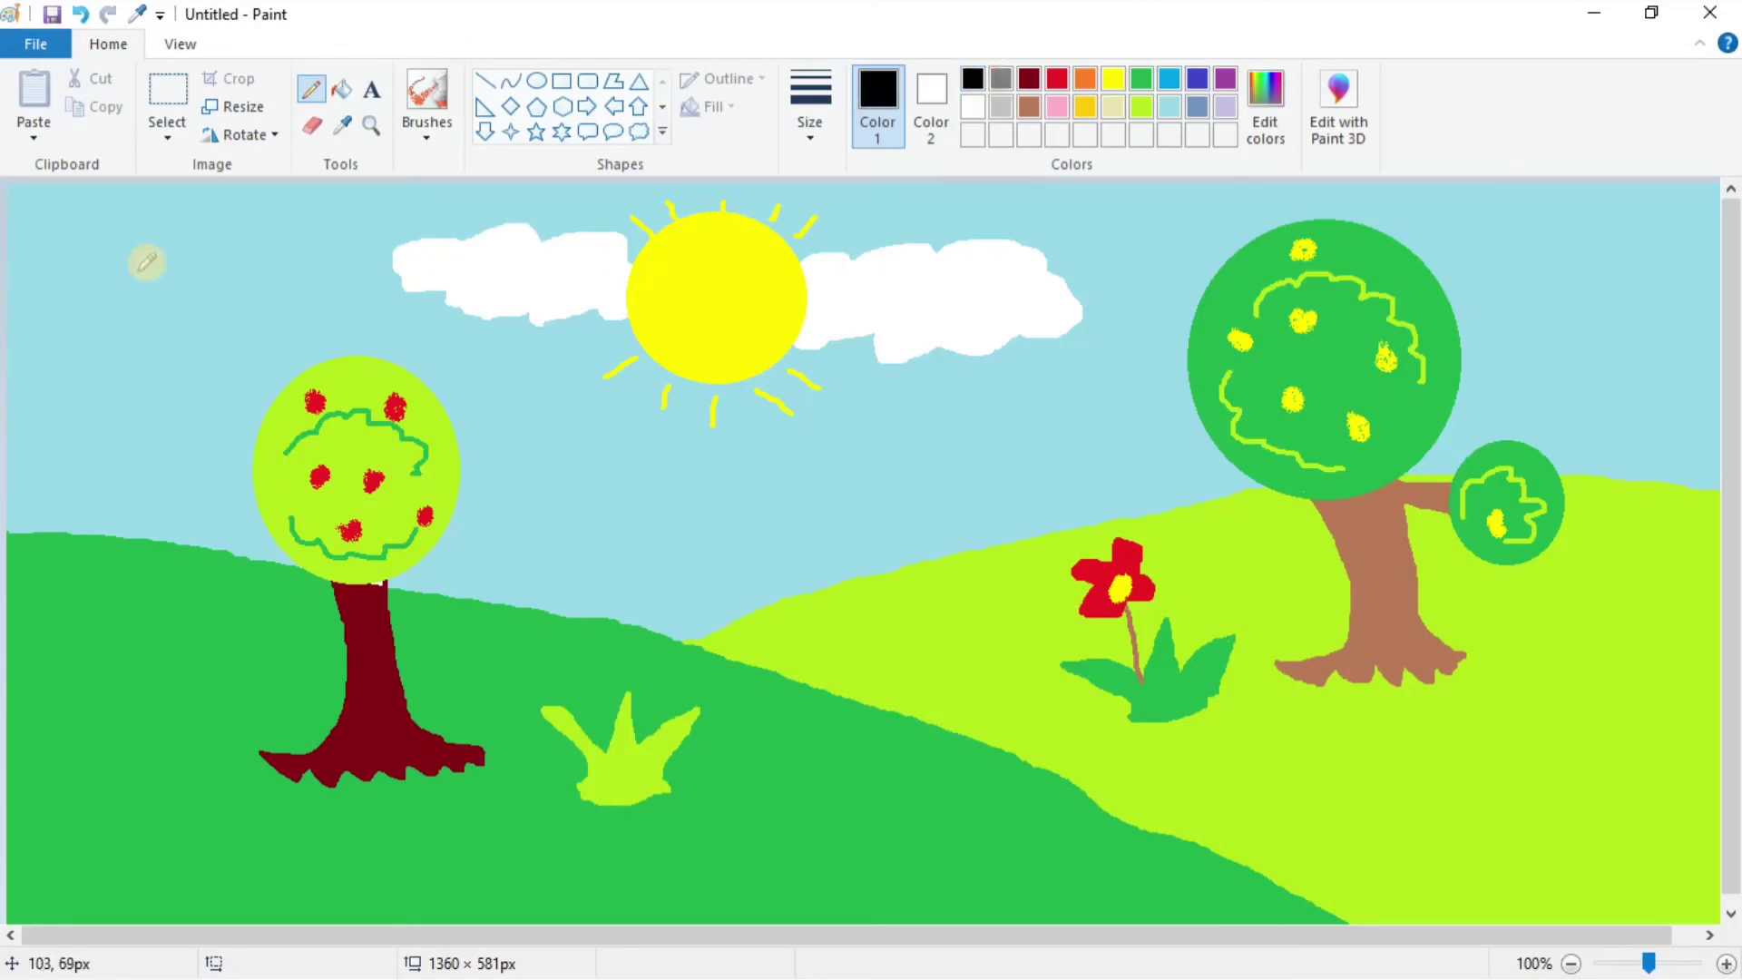
pyautogui.moveTo(110, 273)
pyautogui.mouseDown()
pyautogui.moveTo(166, 268)
pyautogui.moveTo(207, 252)
pyautogui.mouseUp()
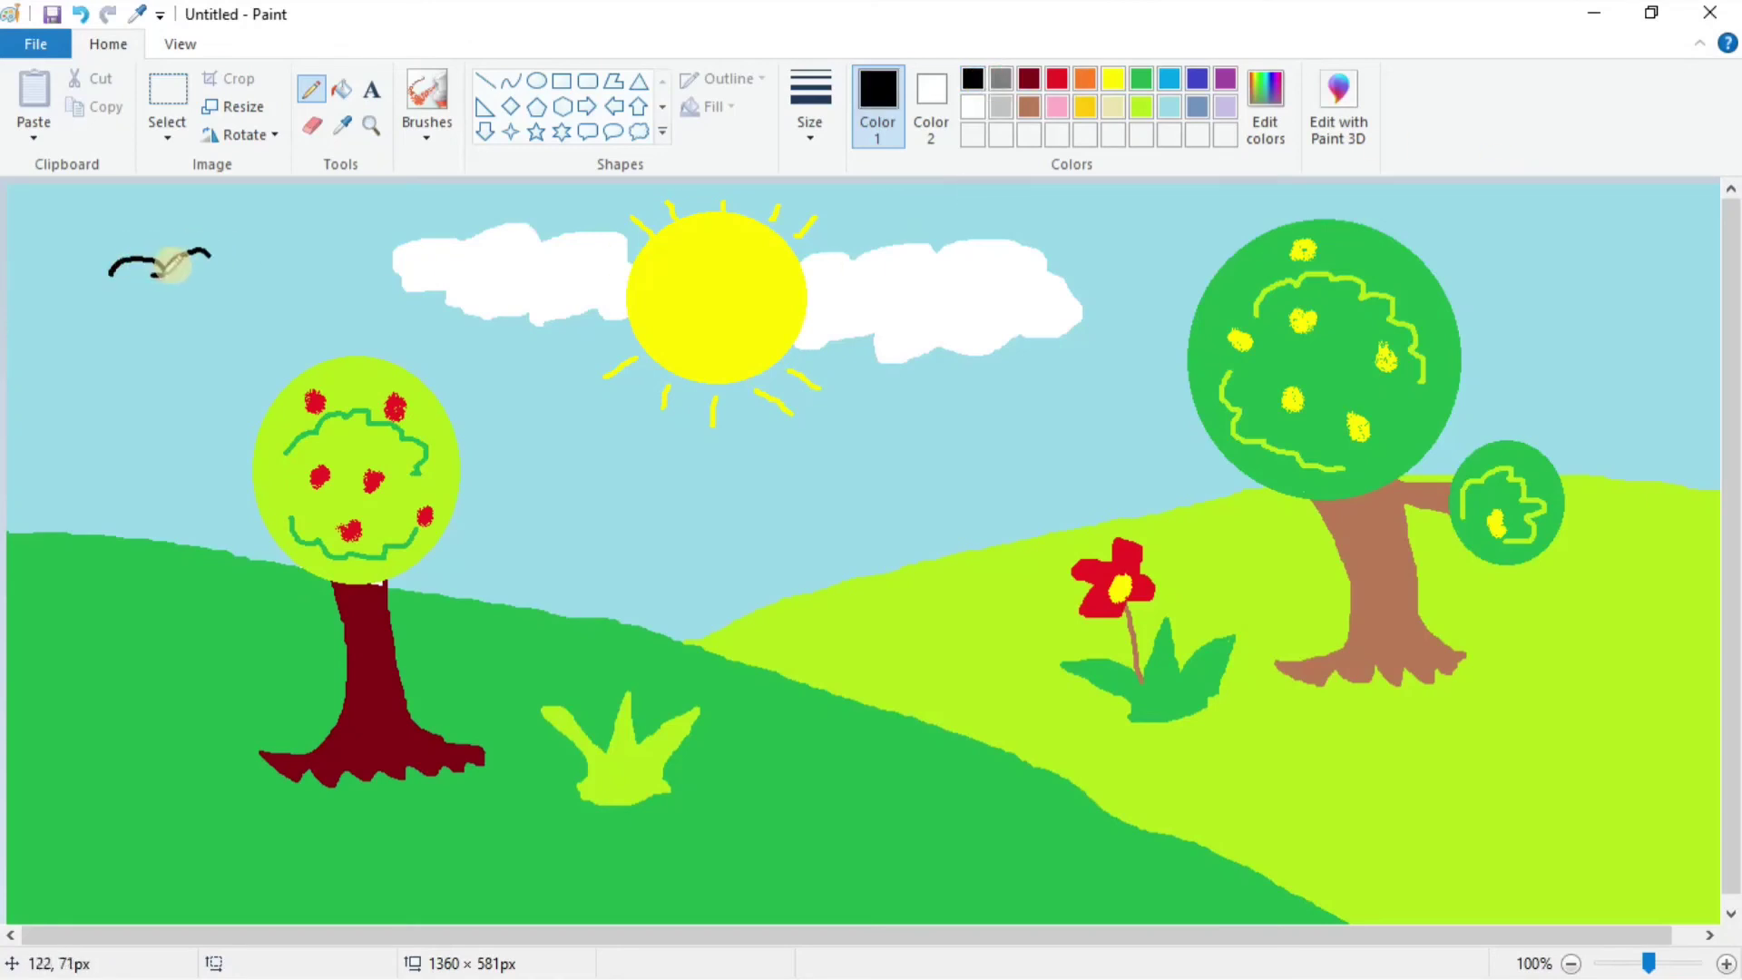
pyautogui.moveTo(1495, 241)
pyautogui.mouseDown()
pyautogui.moveTo(1562, 239)
pyautogui.moveTo(1543, 241)
pyautogui.mouseUp()
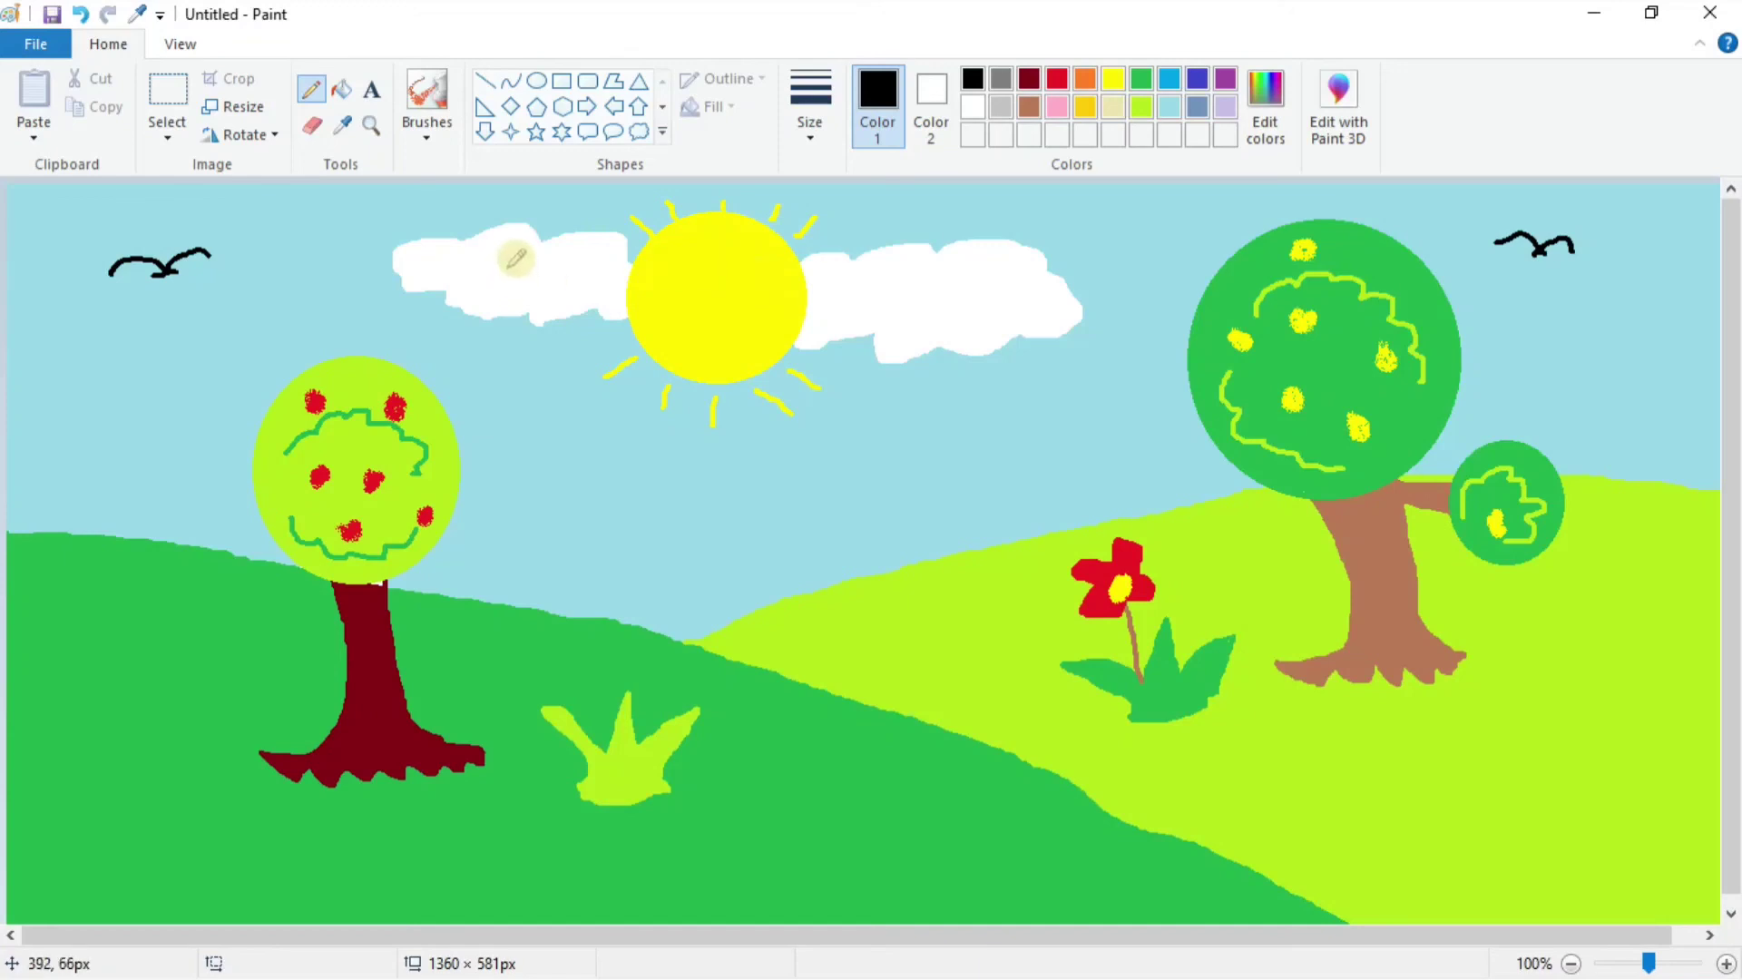
# Save the drawing as a PNG on New Volume (D:), named with the teacher's name followed by "- ikon pencil dan oval".
pyautogui.click(52, 16)
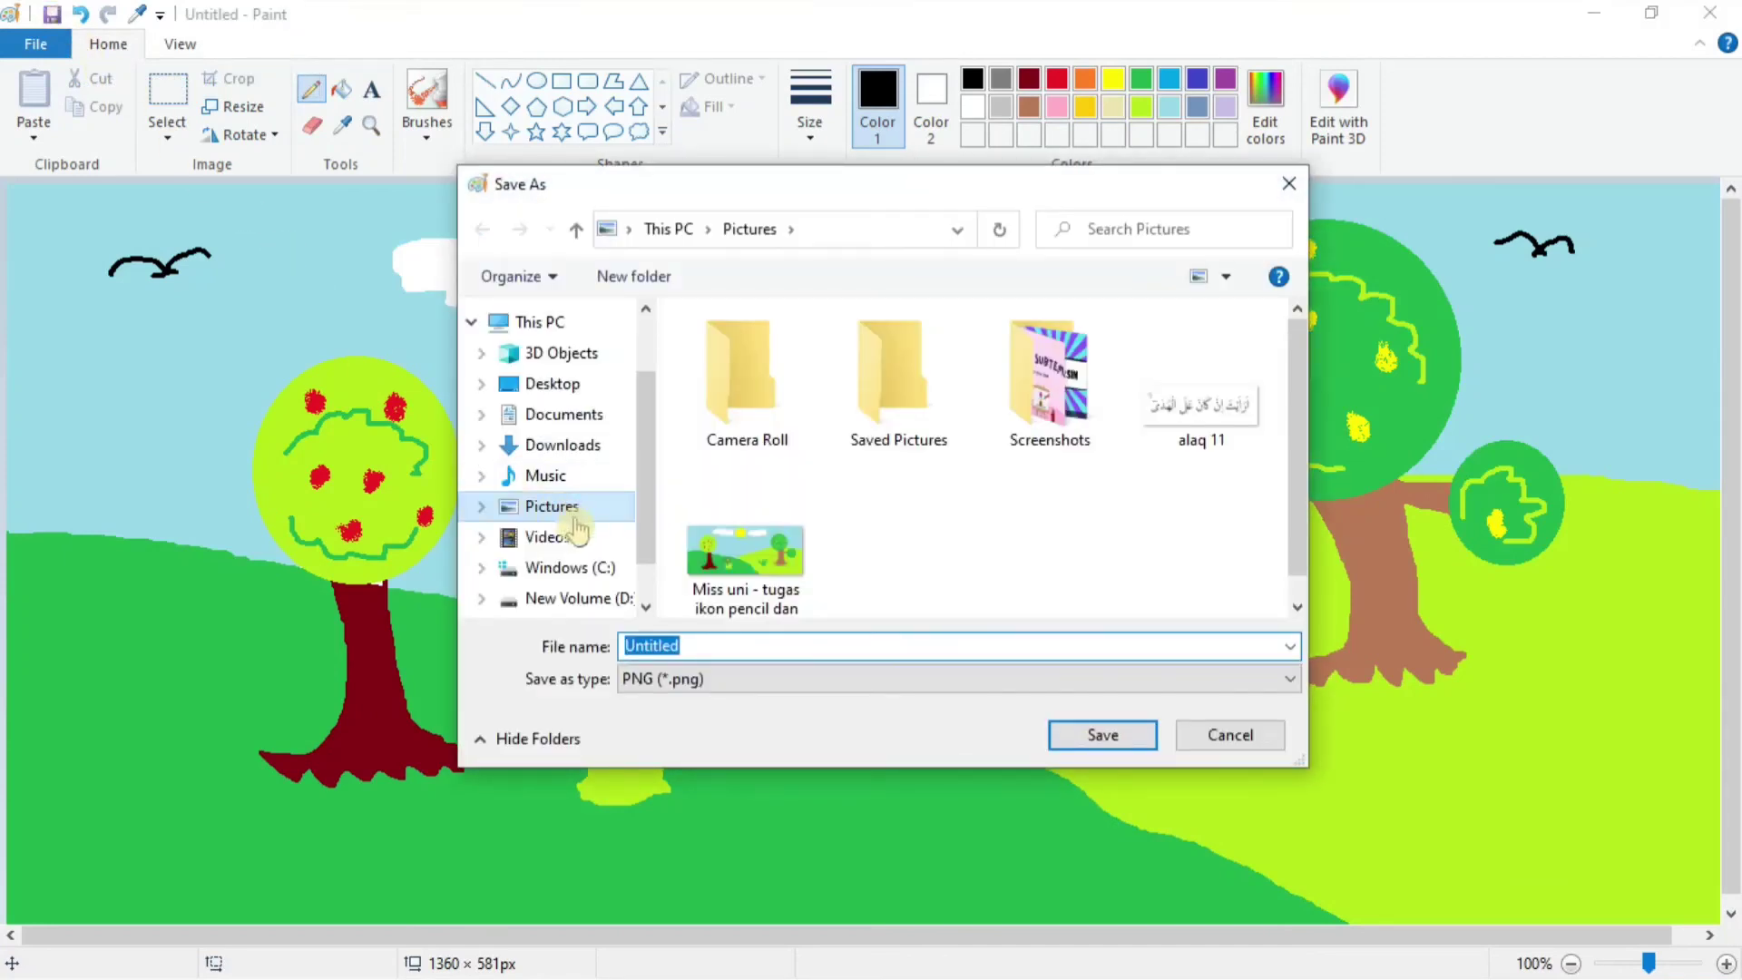
pyautogui.click(600, 603)
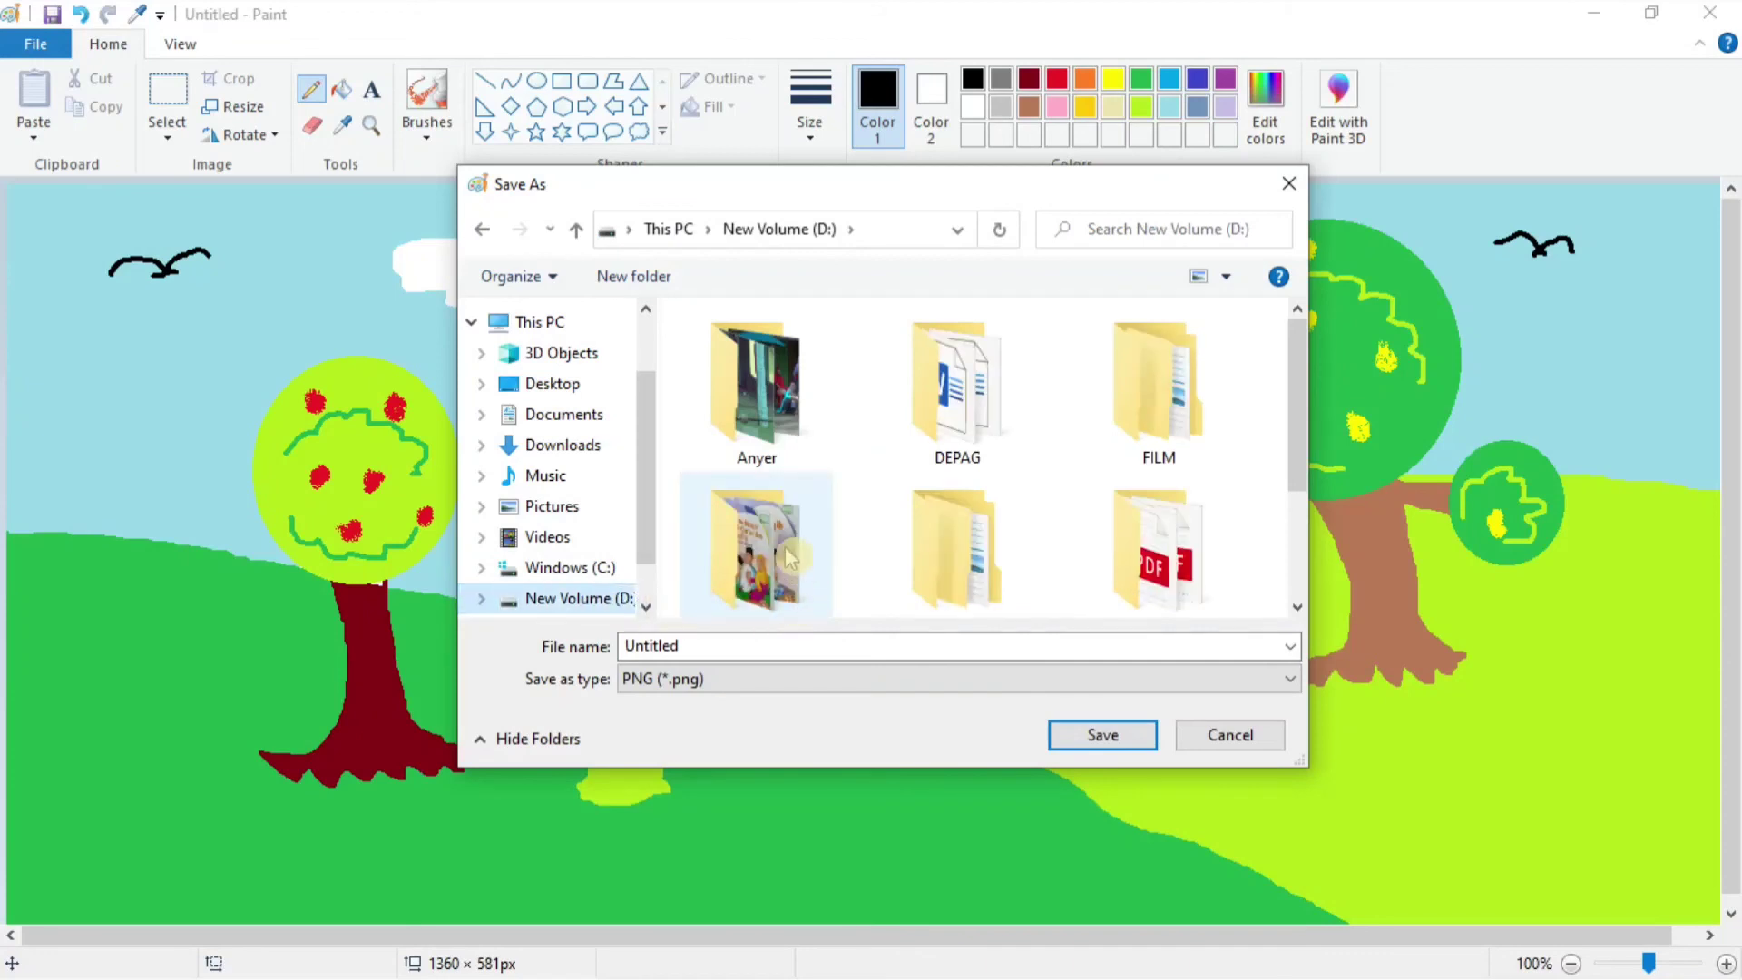
pyautogui.scroll(-2, 787, 555)
pyautogui.doubleClick(754, 646)
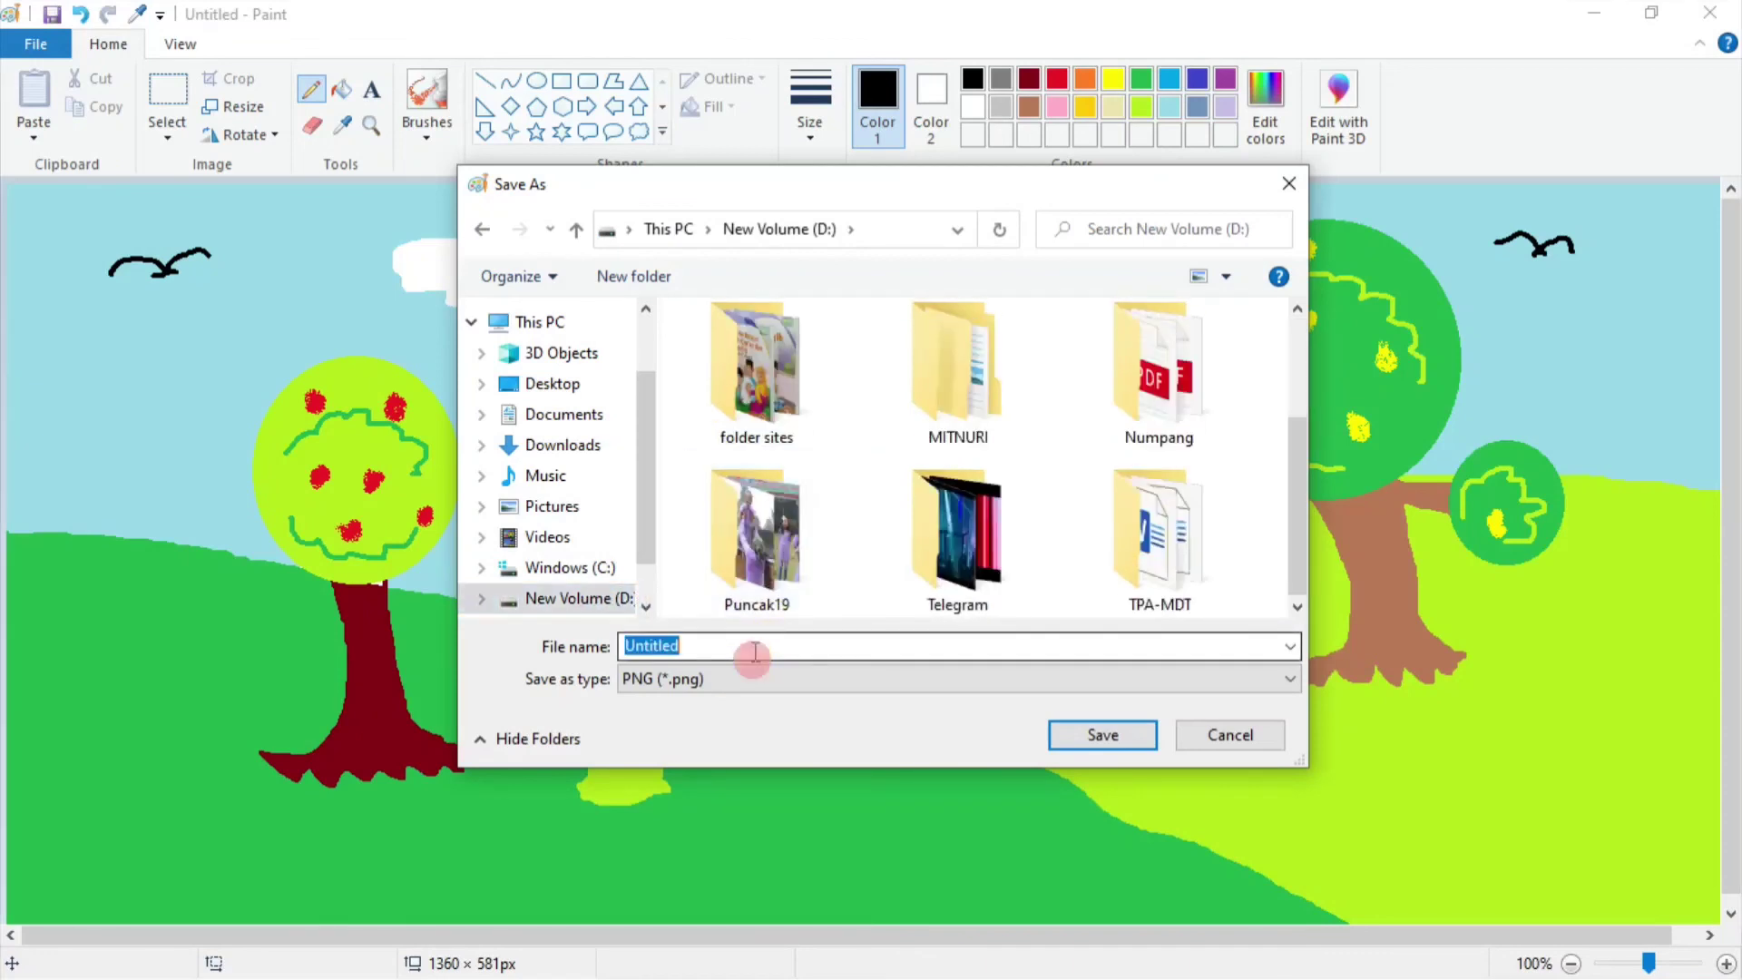
pyautogui.press('BackSpace')
pyautogui.write('m')
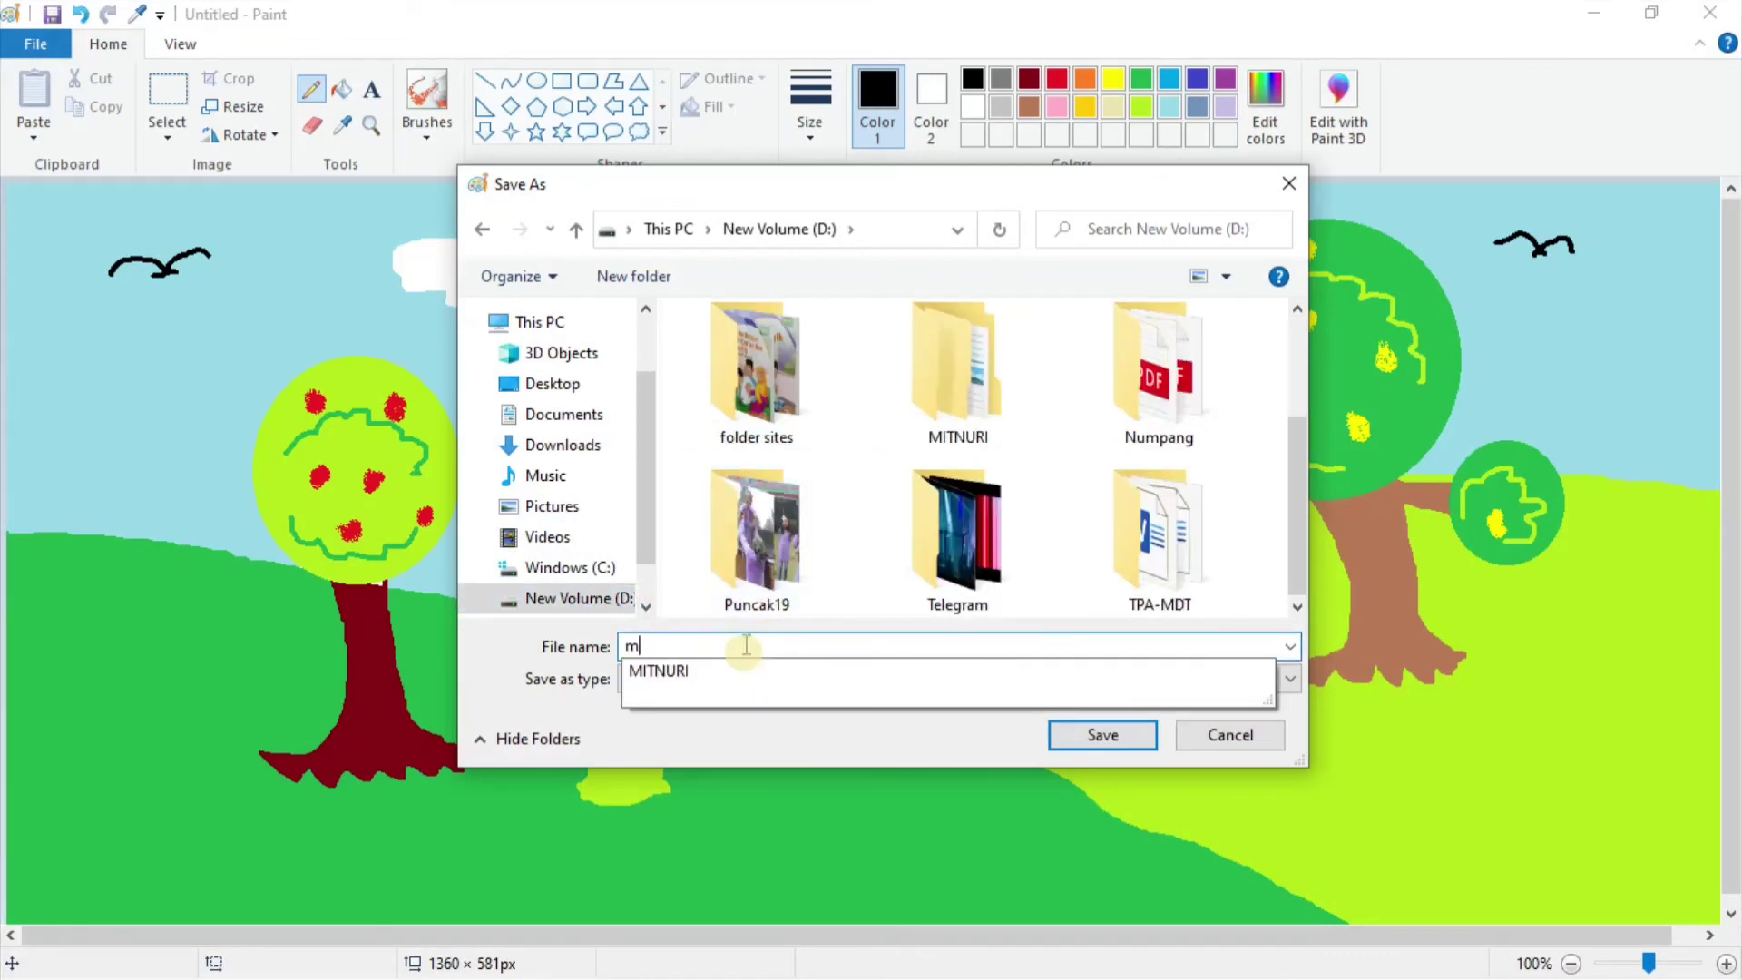
pyautogui.press('BackSpace')
pyautogui.write('Miss Uni - ikon pencil dan oval')
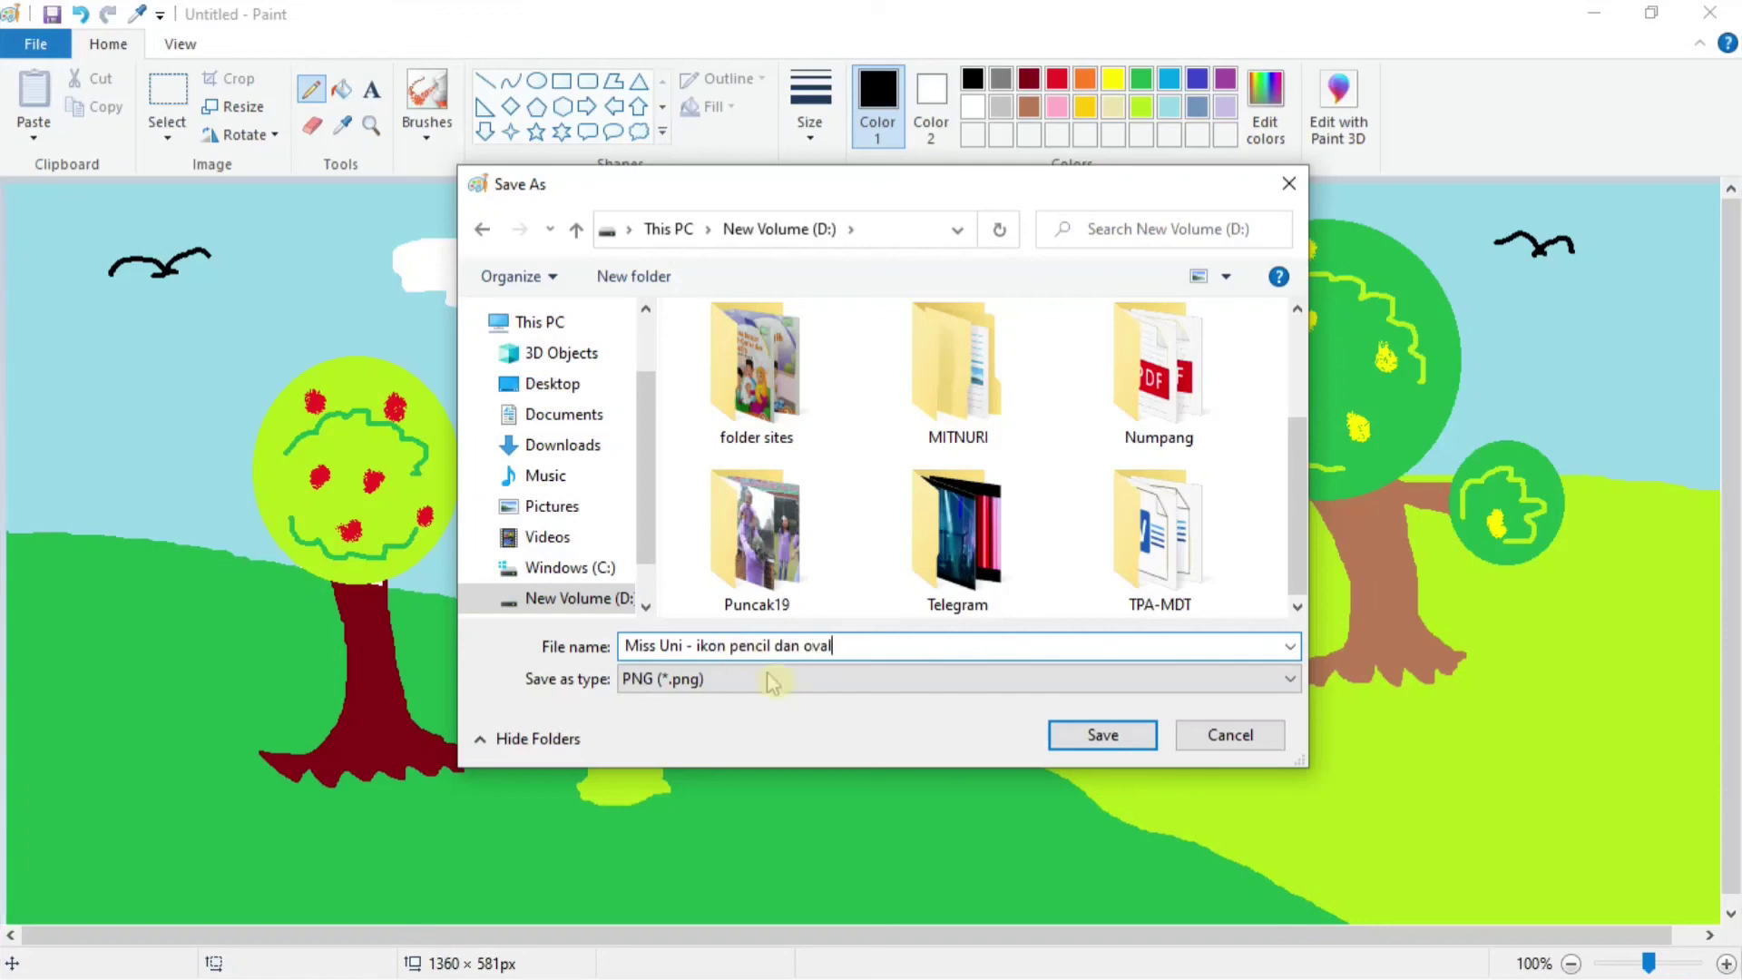
pyautogui.click(1101, 735)
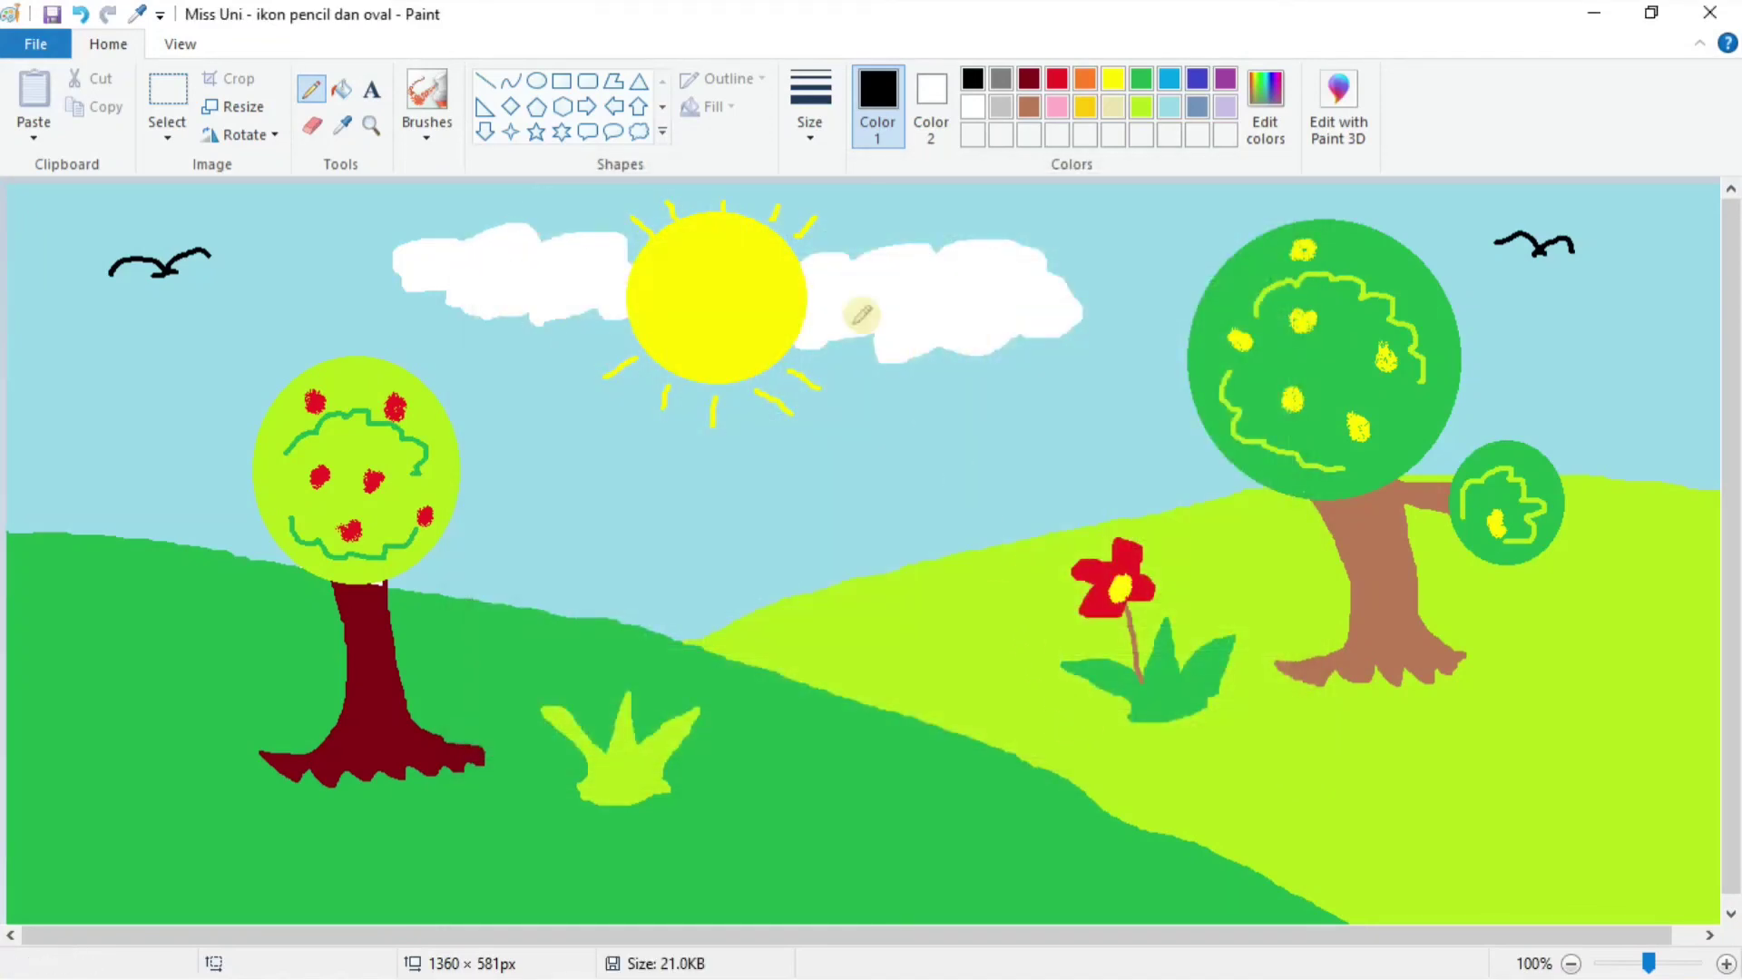
# Close Paint and open the saved "ikon pencil dan oval" picture from New Volume (D:) in File Explorer.
pyautogui.click(1709, 12)
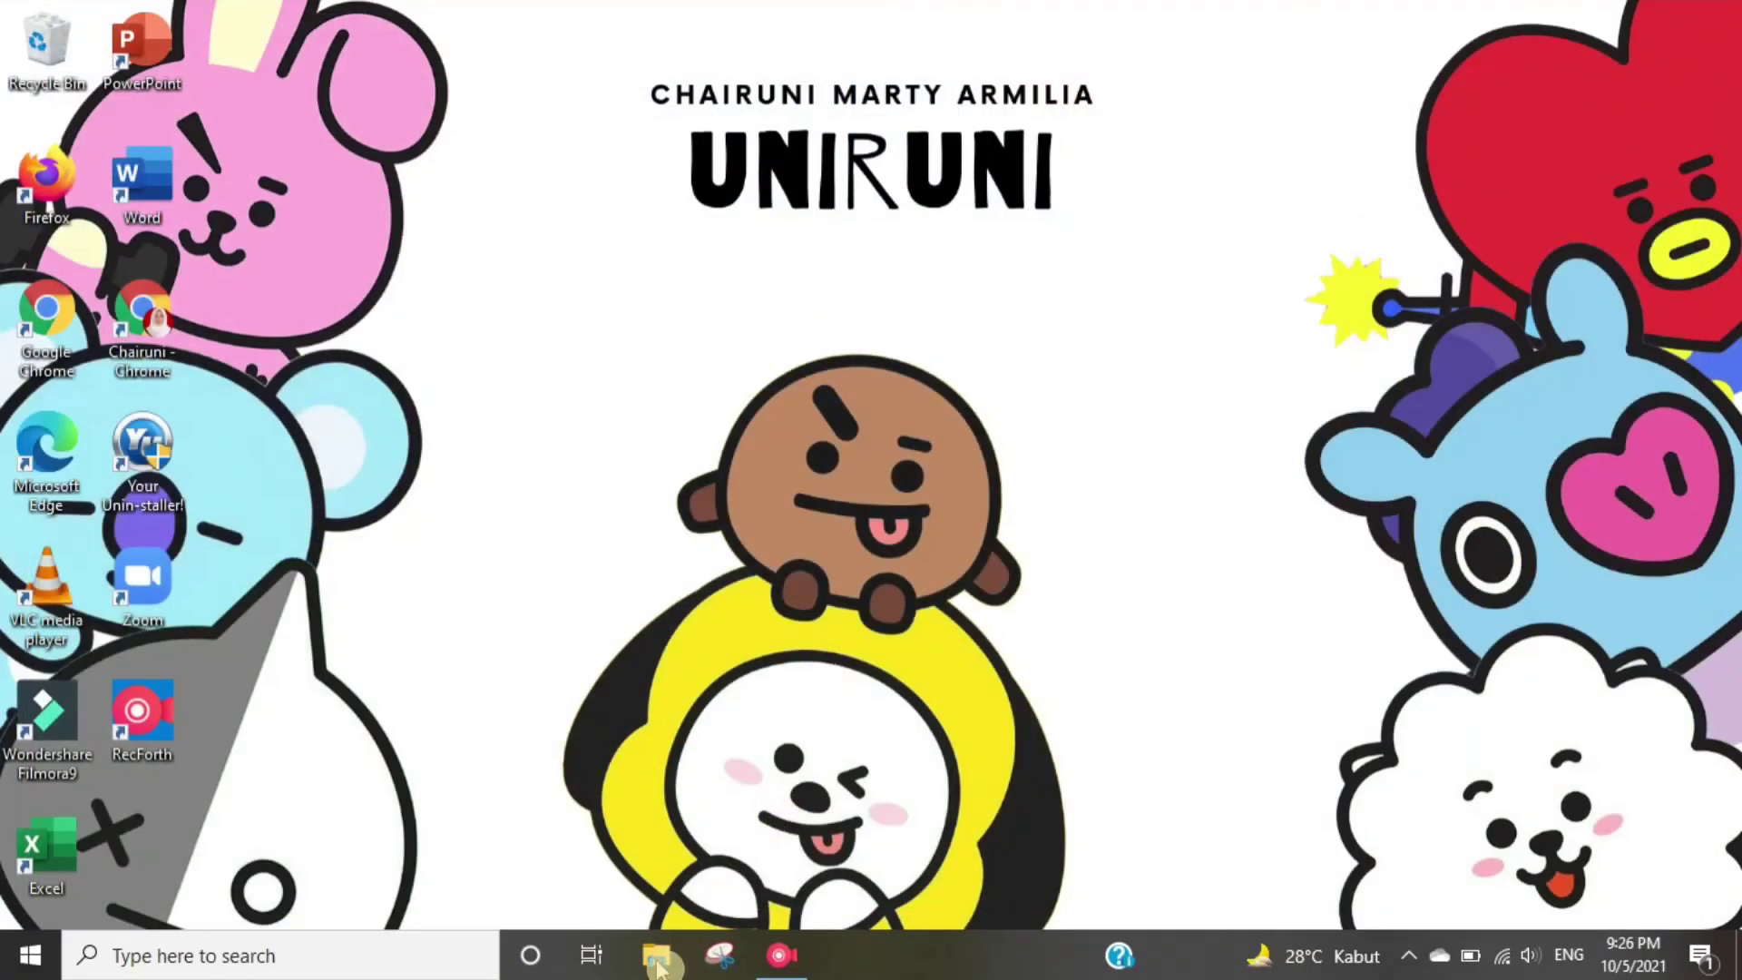
pyautogui.click(656, 957)
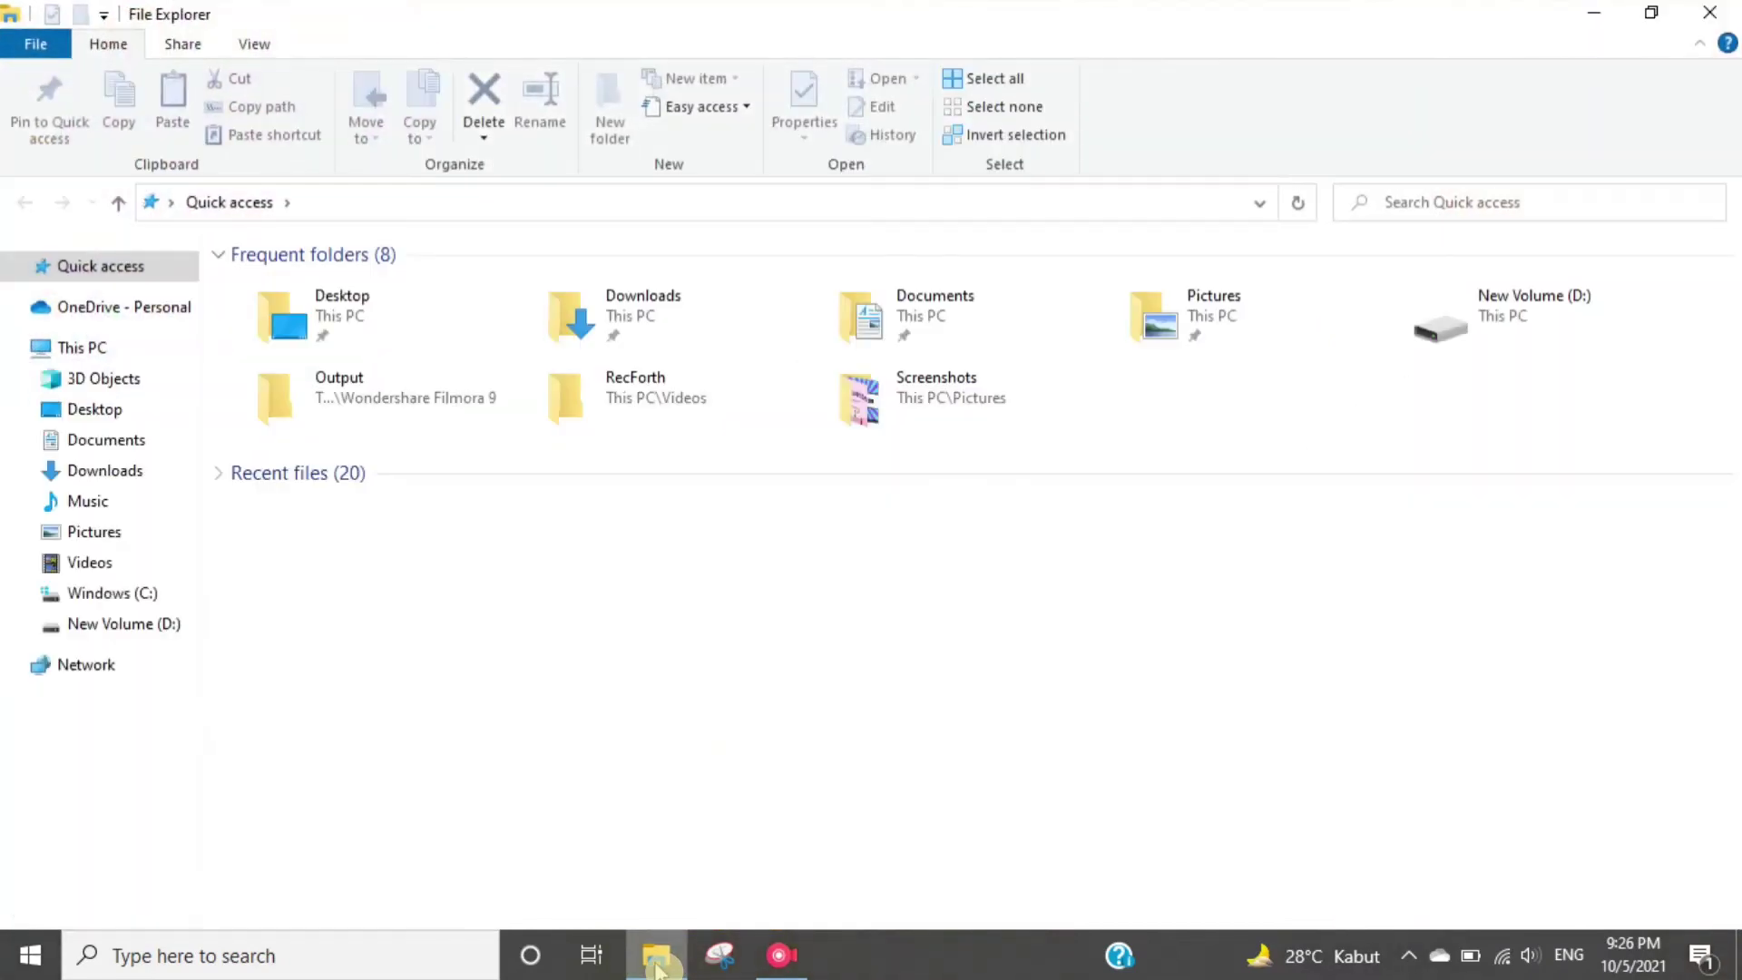
pyautogui.click(127, 626)
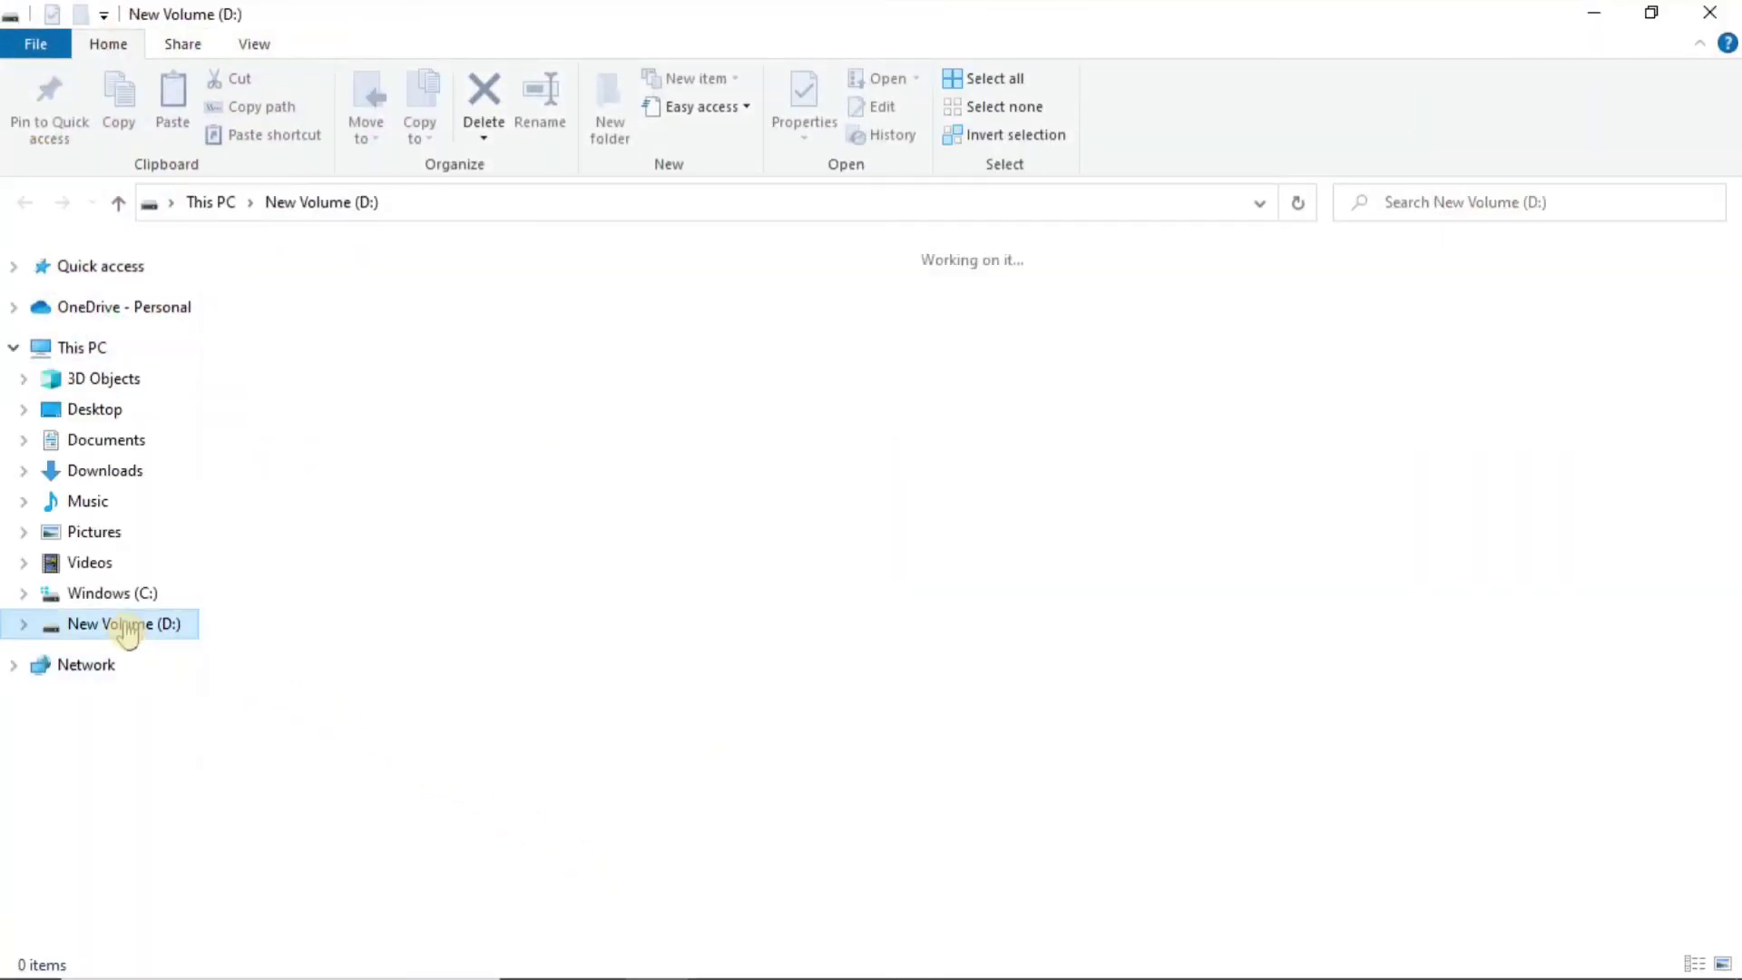
pyautogui.doubleClick(410, 542)
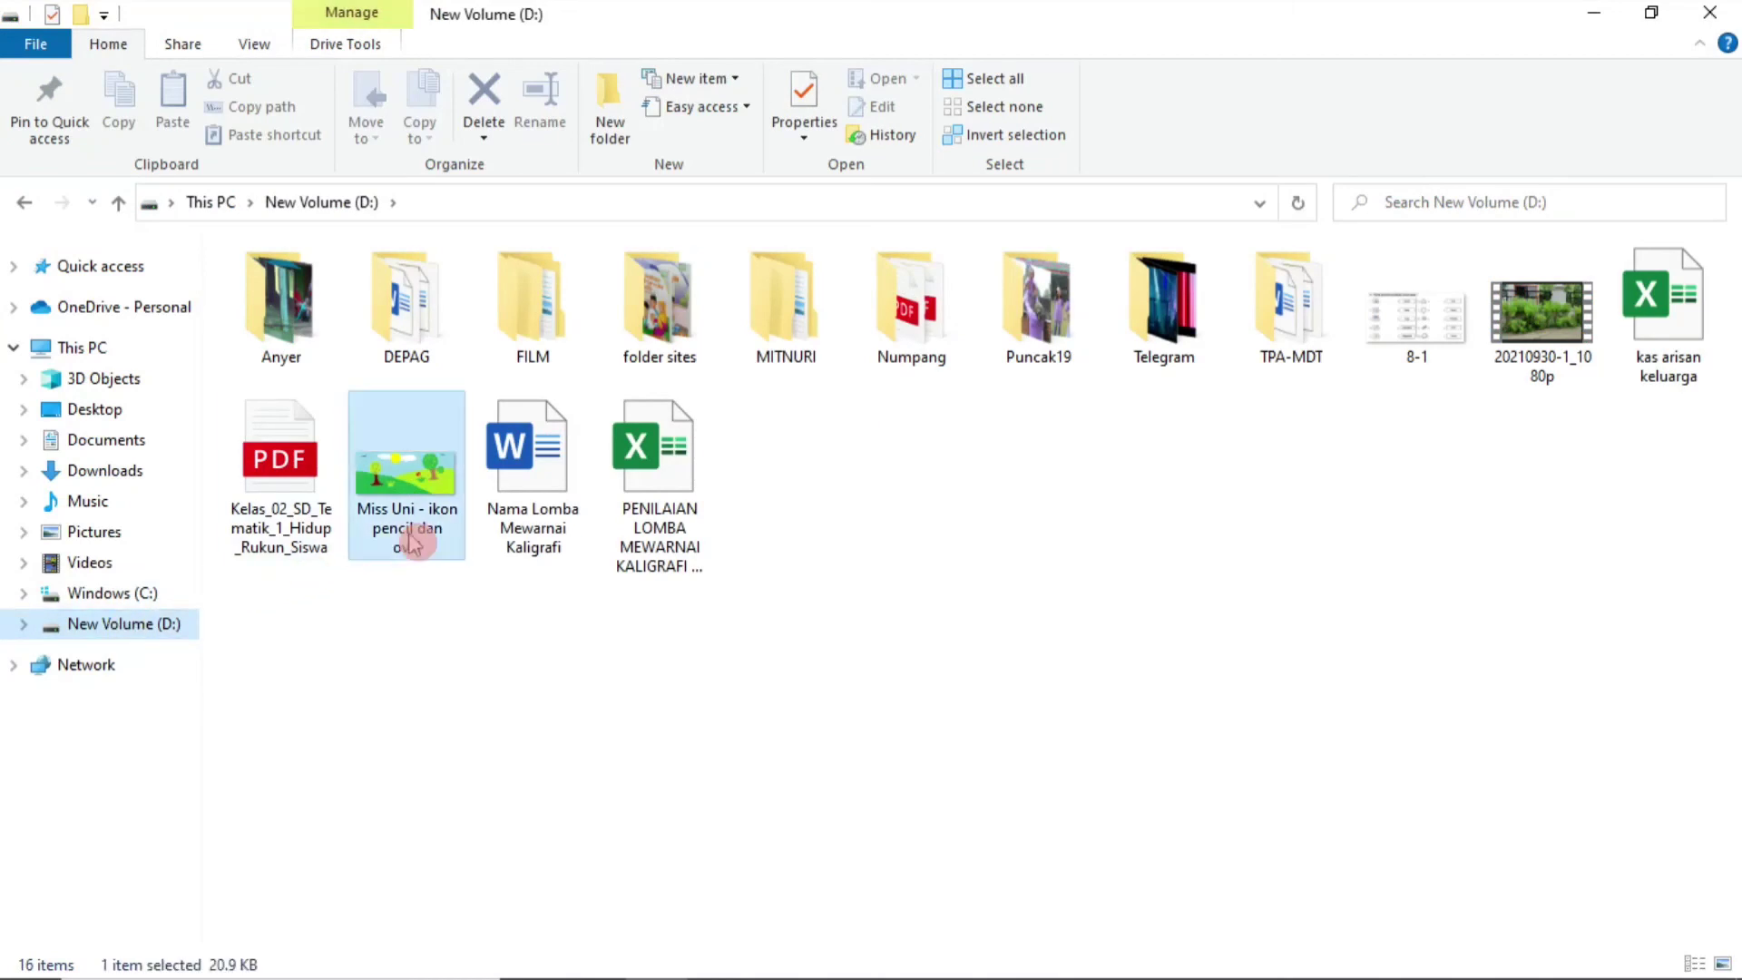